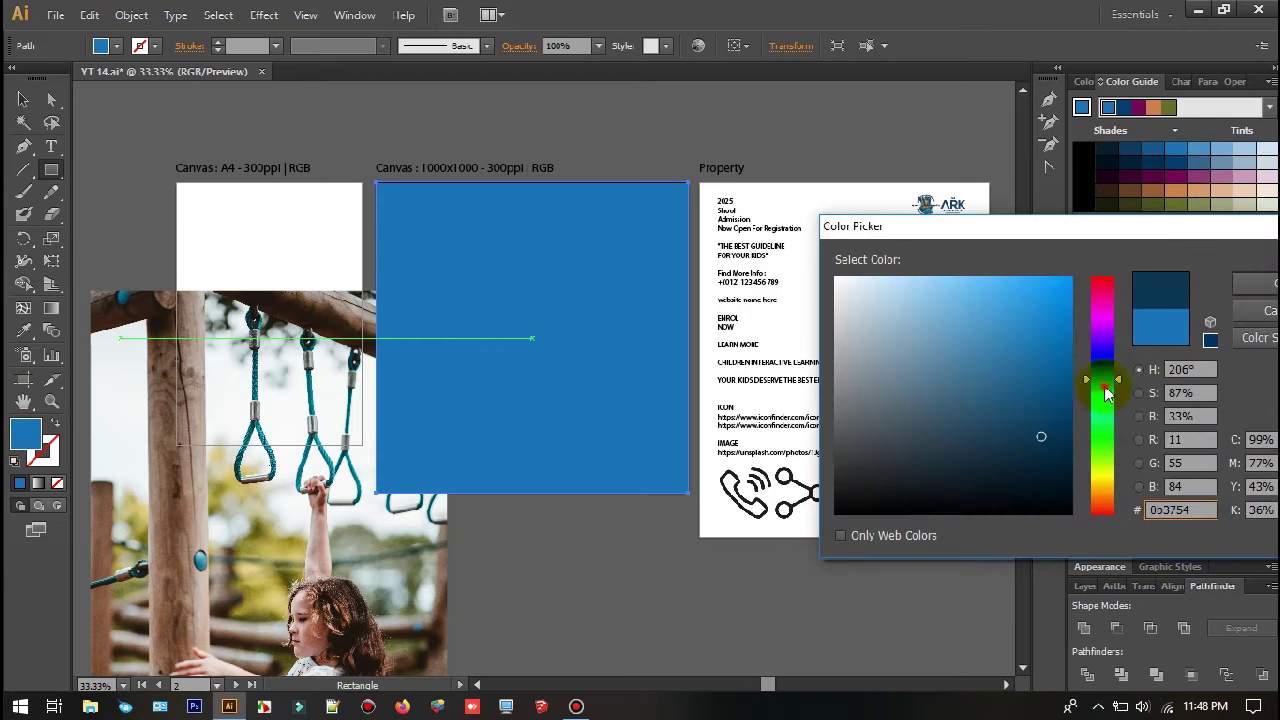
Step: Fill the background square of the 1000x1000 artboard with dark brown and move the playground photo aside
{"action": "left_click_drag", "start_coordinate": [1106, 393], "coordinate": [1102, 482]}
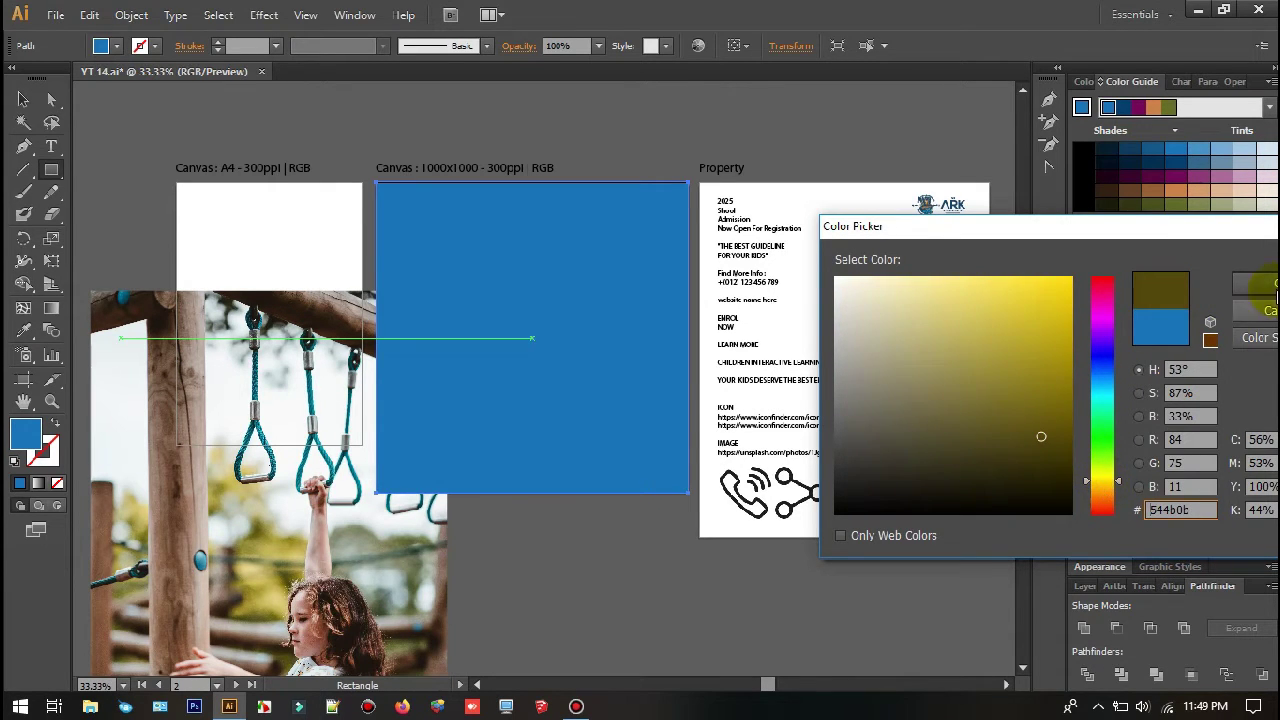
{"action": "left_click", "coordinate": [1258, 285]}
{"action": "left_click_drag", "start_coordinate": [607, 586], "coordinate": [581, 592]}
{"action": "left_click_drag", "start_coordinate": [224, 470], "coordinate": [480, 411]}
{"action": "left_click_drag", "start_coordinate": [480, 411], "coordinate": [286, 445]}
{"action": "left_click_drag", "start_coordinate": [802, 318], "coordinate": [548, 377]}
{"action": "left_click", "coordinate": [1250, 287]}
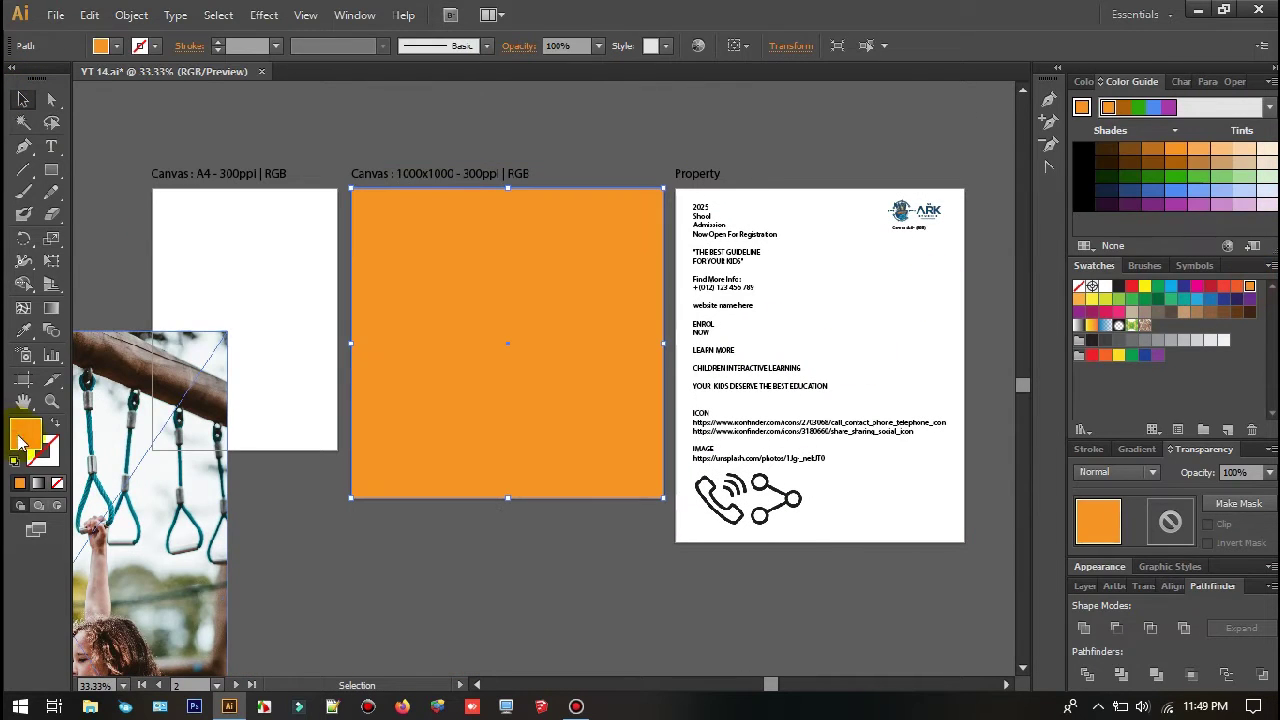
{"action": "double_click", "coordinate": [22, 438]}
{"action": "left_click", "coordinate": [1258, 290]}
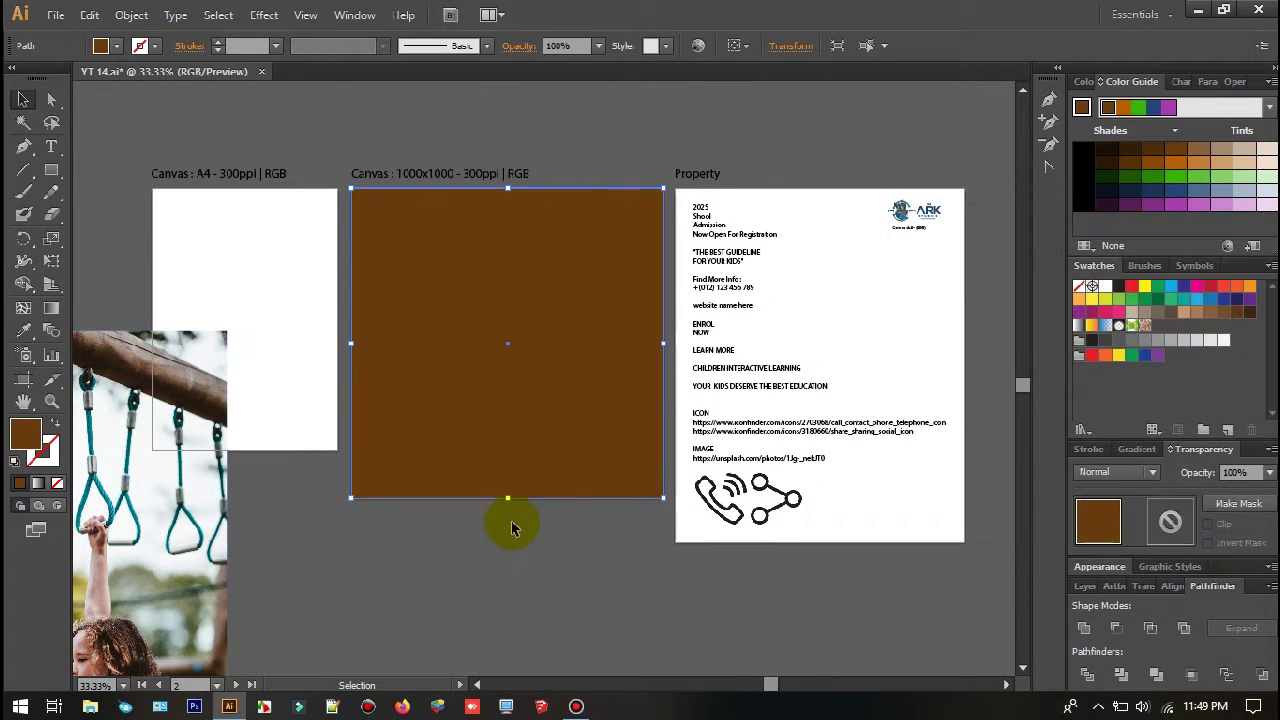
Step: Copy the ARK logo from the Property artboard onto the brown square and bring it to the front
{"action": "scroll", "coordinate": [755, 362], "scroll_direction": "up", "scroll_amount": 2}
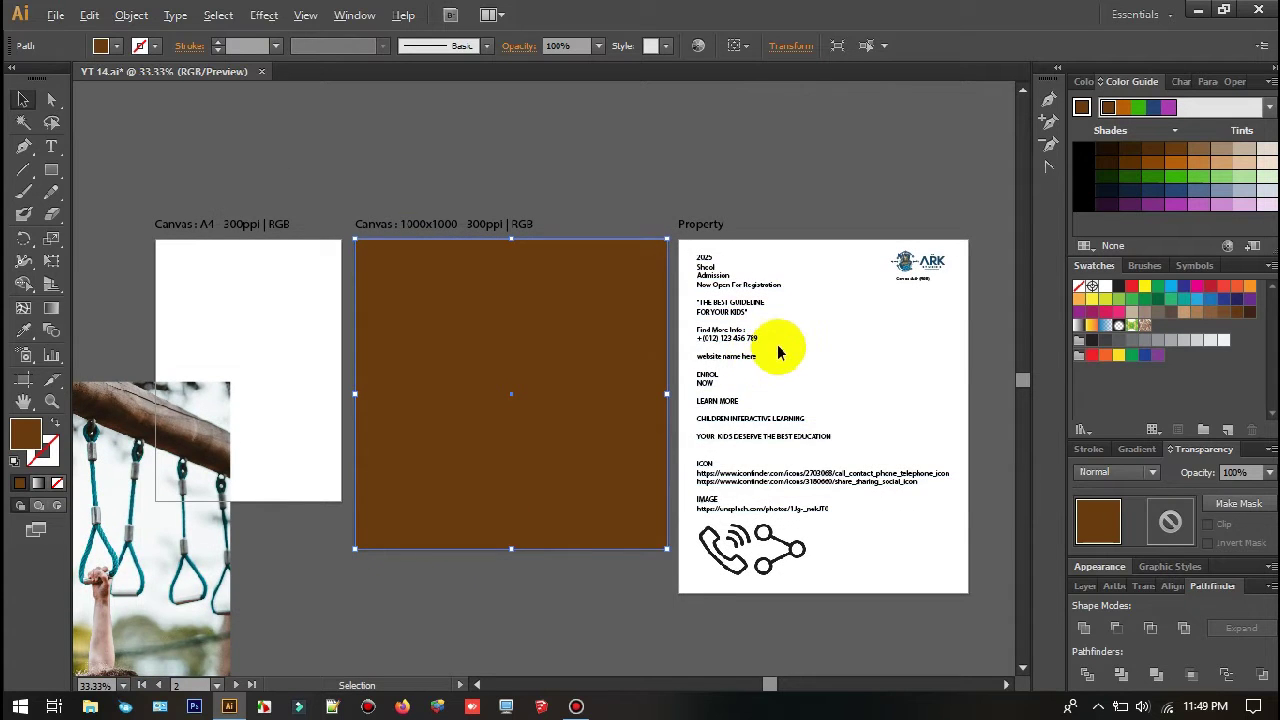
{"action": "scroll", "coordinate": [778, 352], "scroll_direction": "down", "scroll_amount": 1}
{"action": "scroll", "coordinate": [688, 358], "scroll_direction": "up", "scroll_amount": 1}
{"action": "left_click", "coordinate": [45, 150]}
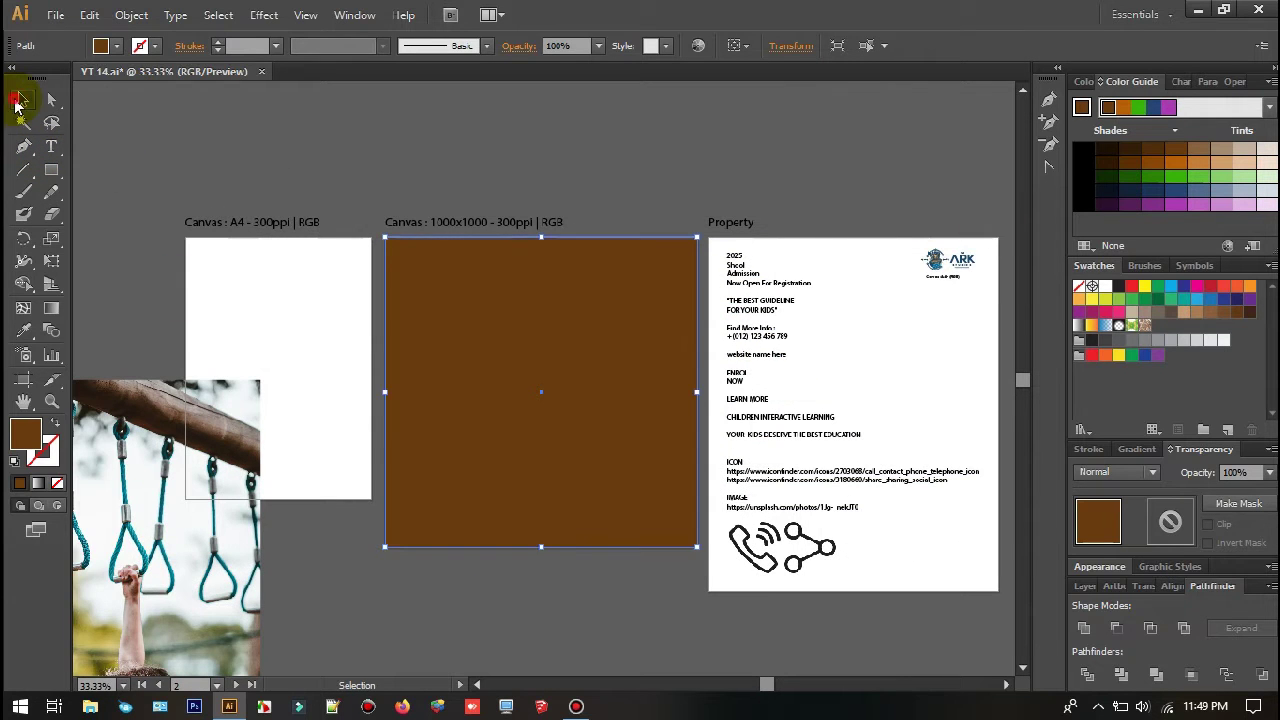
{"action": "scroll", "coordinate": [932, 290], "scroll_direction": "up", "scroll_amount": 2, "text": "alt"}
{"action": "left_click", "coordinate": [963, 251]}
{"action": "left_click_drag", "start_coordinate": [989, 239], "coordinate": [321, 275], "text": "alt"}
{"action": "left_click_drag", "start_coordinate": [321, 275], "coordinate": [565, 275]}
{"action": "left_click", "coordinate": [502, 263]}
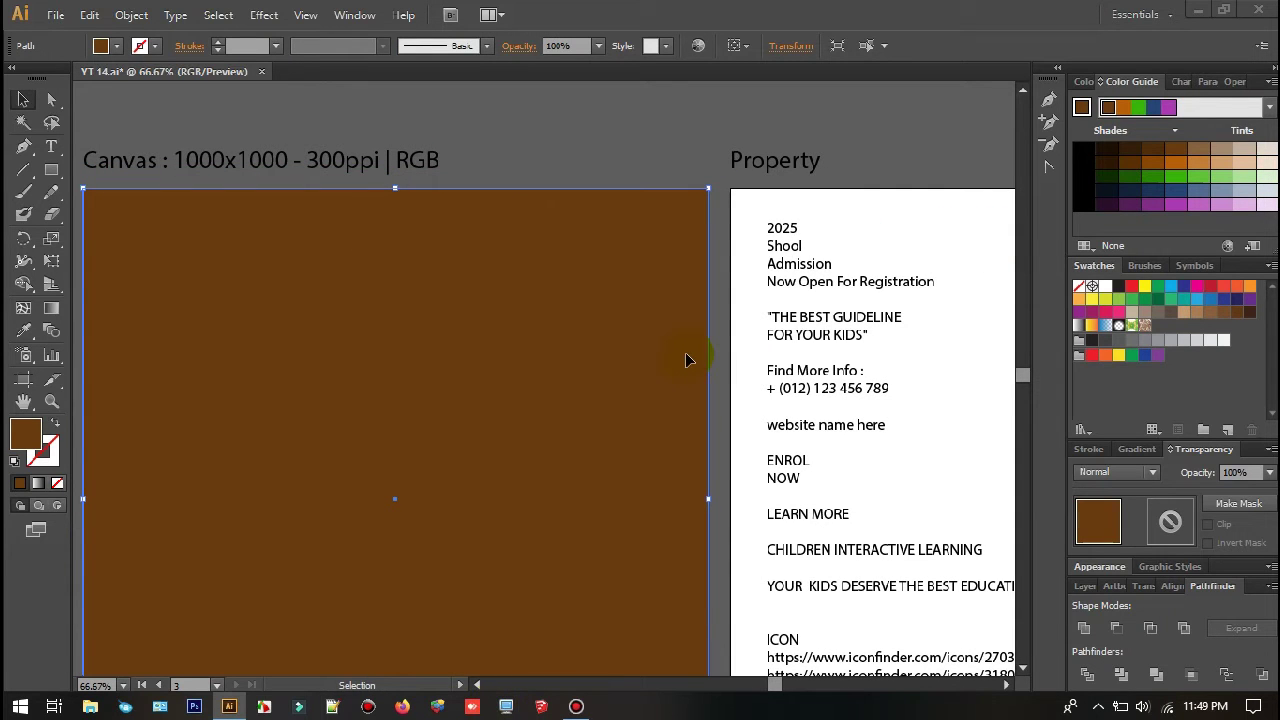
{"action": "scroll", "coordinate": [686, 360], "scroll_direction": "down", "scroll_amount": 1}
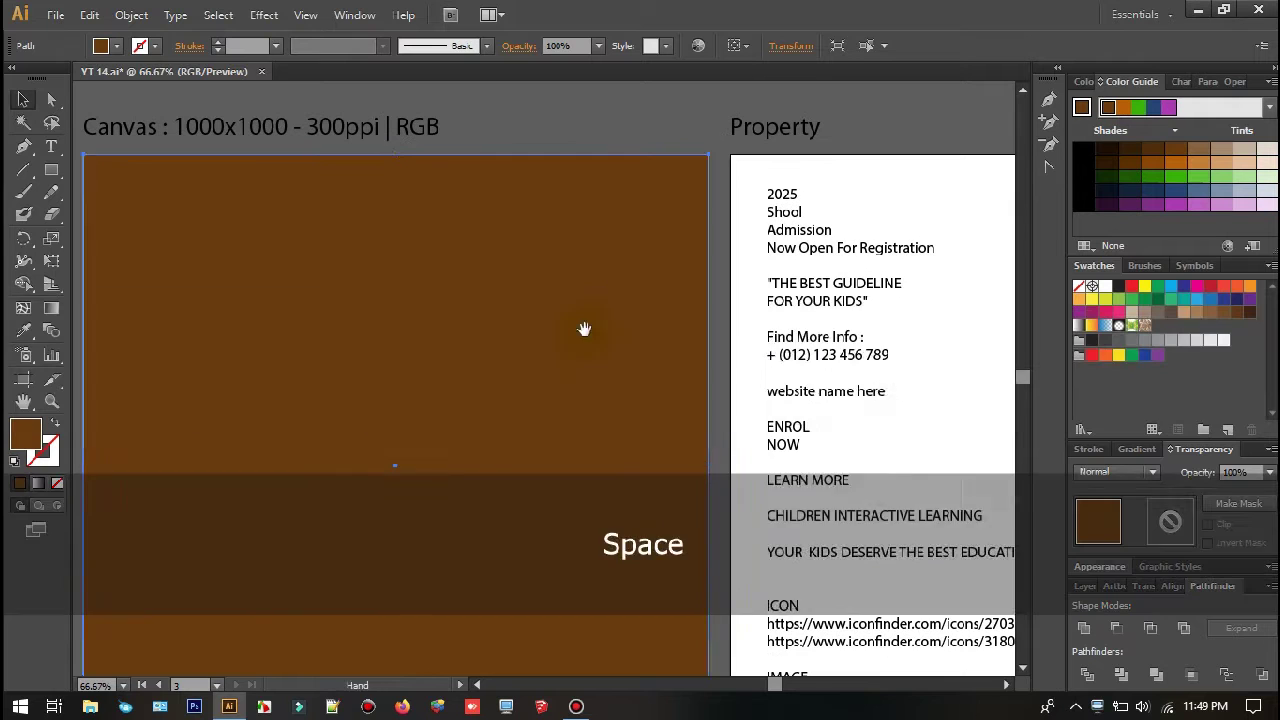
{"action": "scroll", "coordinate": [569, 332], "scroll_direction": "down", "scroll_amount": 2, "text": "alt"}
{"action": "left_click_drag", "start_coordinate": [552, 402], "coordinate": [565, 342]}
{"action": "scroll", "coordinate": [537, 330], "scroll_direction": "up", "scroll_amount": 2, "text": "alt"}
{"action": "scroll", "coordinate": [565, 342], "scroll_direction": "down", "scroll_amount": 2, "text": "alt"}
{"action": "left_click_drag", "start_coordinate": [910, 250], "coordinate": [418, 265]}
{"action": "scroll", "coordinate": [445, 263], "scroll_direction": "up", "scroll_amount": 1}
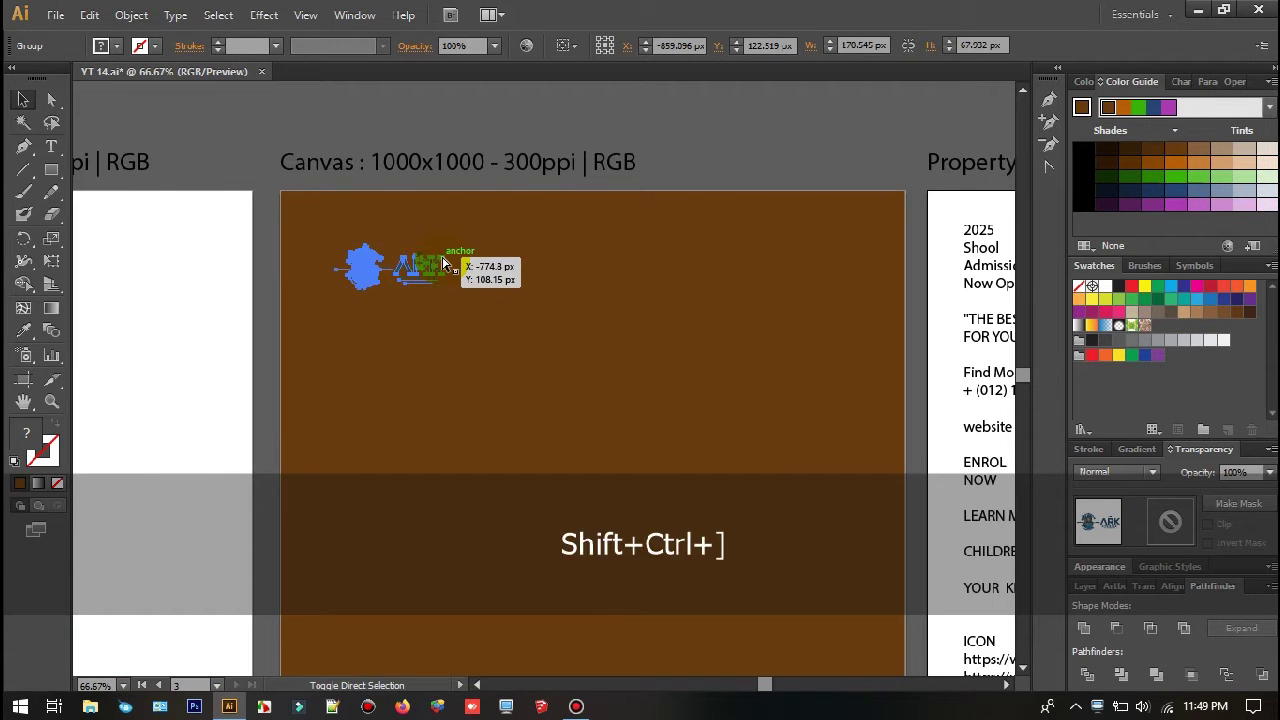
Step: Recolor the logo copy on the brown square to solid white
{"action": "scroll", "coordinate": [440, 269], "scroll_direction": "up", "scroll_amount": 2}
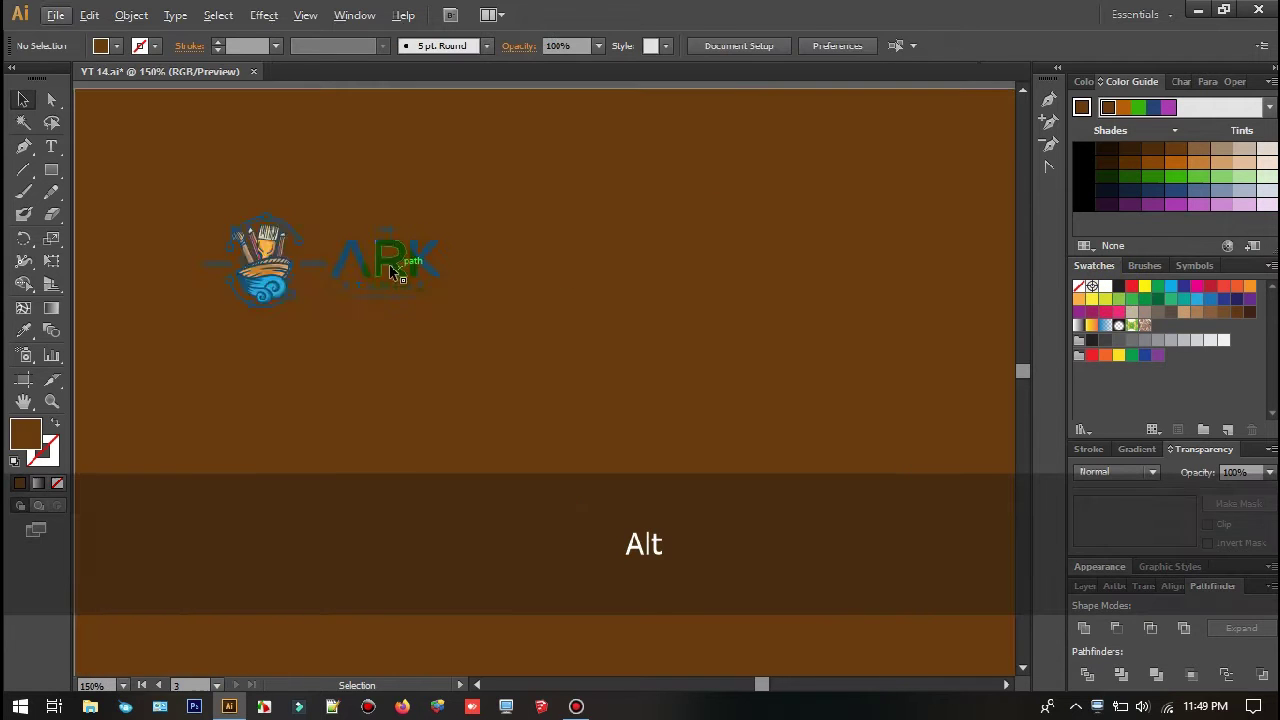
{"action": "left_click", "coordinate": [1105, 286]}
{"action": "left_click_drag", "start_coordinate": [637, 267], "coordinate": [885, 335]}
{"action": "left_click", "coordinate": [806, 137]}
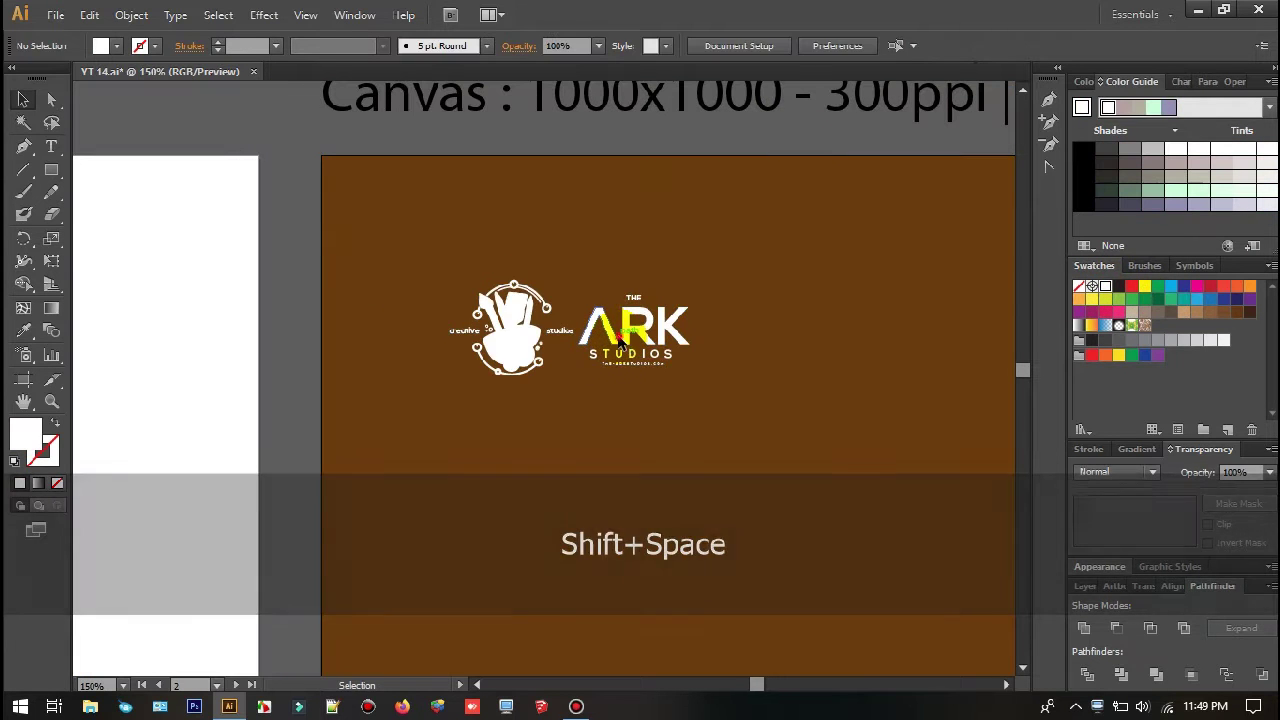
Step: Delete the round emblem from the white logo group, keeping only the ARK Studios wordmark
{"action": "left_click", "coordinate": [523, 330]}
{"action": "double_click", "coordinate": [523, 330]}
{"action": "key", "text": "Home"}
{"action": "key", "text": "Delete"}
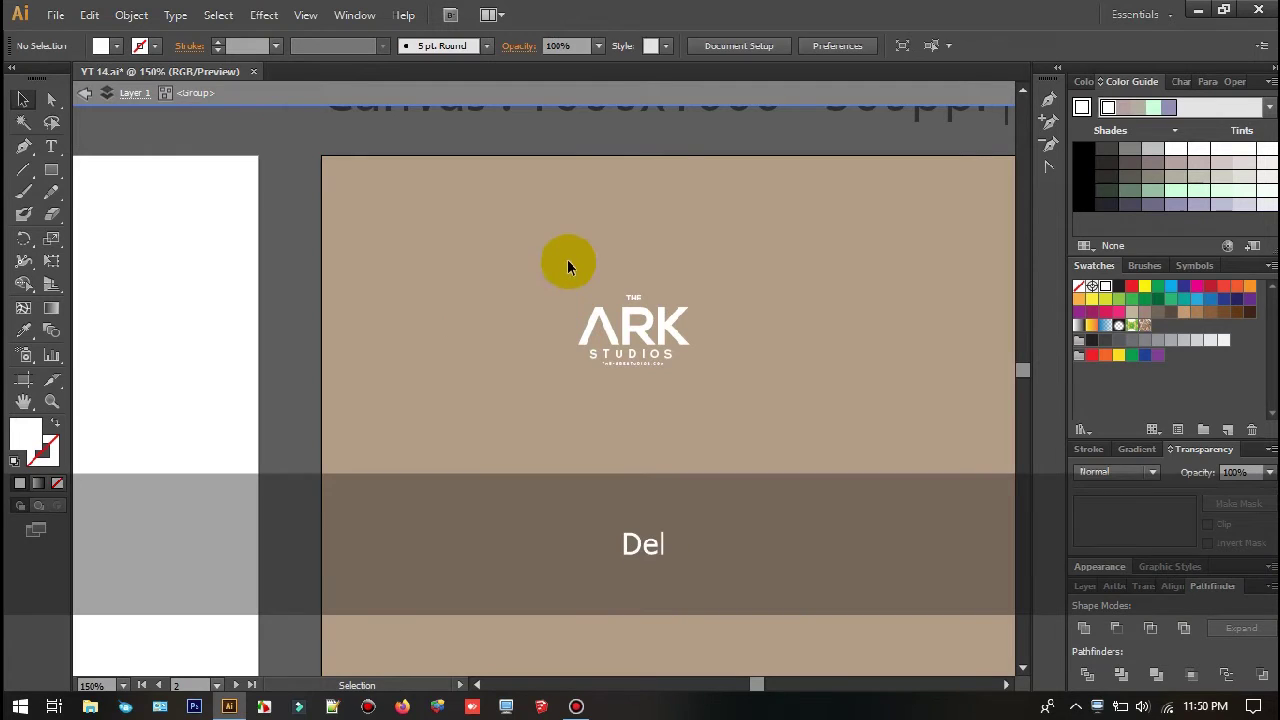
{"action": "double_click", "coordinate": [671, 152]}
Step: Place the ARK Studios wordmark in the upper-left corner of the brown square
{"action": "left_click", "coordinate": [655, 330]}
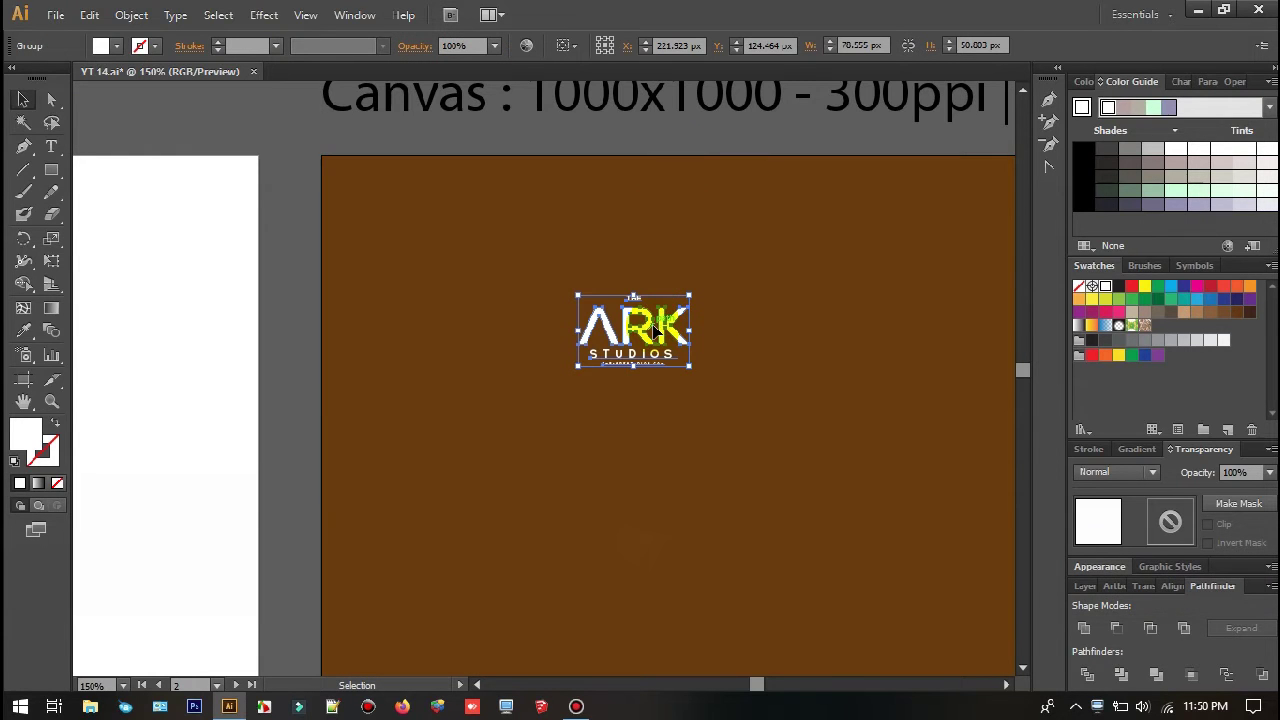
{"action": "left_click", "coordinate": [1172, 586]}
{"action": "left_click_drag", "start_coordinate": [689, 364], "coordinate": [506, 268]}
{"action": "left_click", "coordinate": [223, 109]}
{"action": "scroll", "coordinate": [394, 320], "scroll_direction": "down", "scroll_amount": 1}
{"action": "left_click_drag", "start_coordinate": [560, 340], "coordinate": [408, 250]}
{"action": "scroll", "coordinate": [394, 320], "scroll_direction": "down", "scroll_amount": 1}
{"action": "scroll", "coordinate": [432, 275], "scroll_direction": "down", "scroll_amount": 1}
{"action": "left_click_drag", "start_coordinate": [231, 317], "coordinate": [371, 392]}
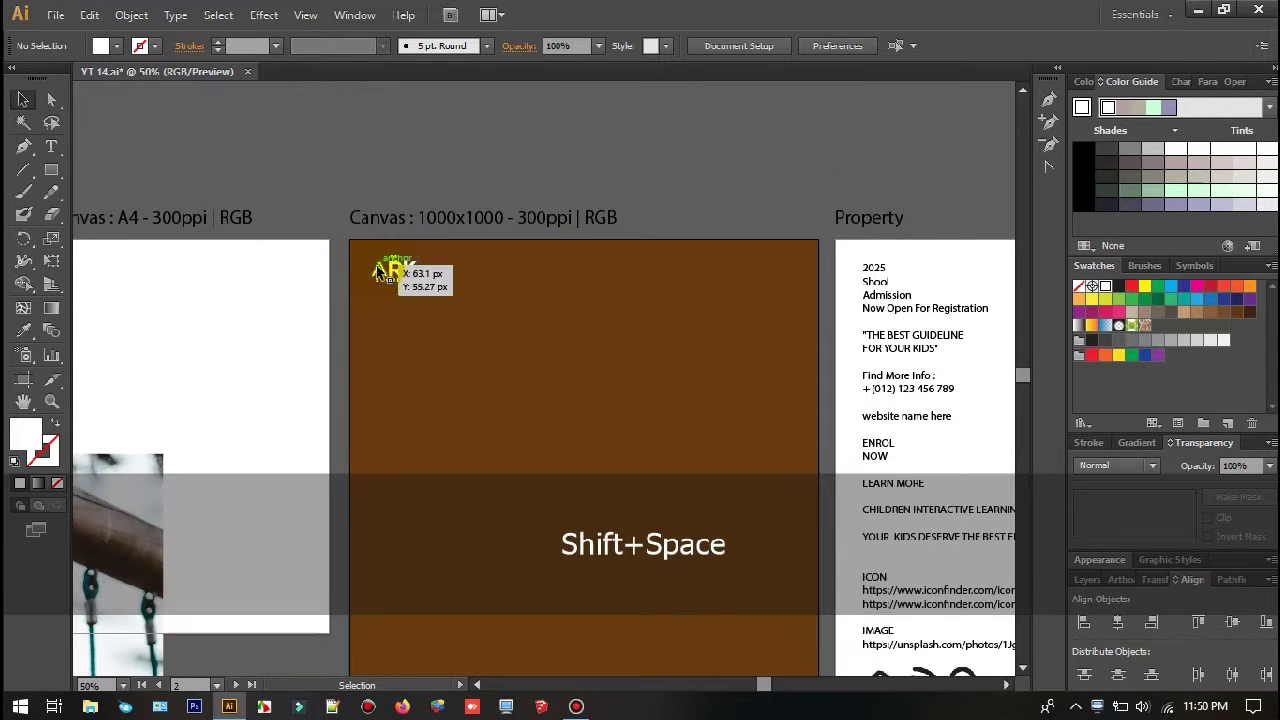
Step: Move the ARK Studios wordmark to the upper-right corner of the brown square and enlarge it
{"action": "left_click_drag", "start_coordinate": [389, 269], "coordinate": [705, 312]}
{"action": "left_click", "coordinate": [754, 198]}
{"action": "left_click_drag", "start_coordinate": [753, 208], "coordinate": [671, 144]}
Step: Move the playground photo behind the brown square so that it overlaps the 1000x1000 artboard
{"action": "scroll", "coordinate": [668, 165], "scroll_direction": "down", "scroll_amount": 2}
{"action": "left_click_drag", "start_coordinate": [463, 323], "coordinate": [529, 291]}
{"action": "left_click_drag", "start_coordinate": [347, 409], "coordinate": [633, 298]}
{"action": "scroll", "coordinate": [614, 290], "scroll_direction": "up", "scroll_amount": 1}
Step: Draw a white square, rotate it into a diamond about 1315 px wide and place it over the left part of the 1000x1000 artboard
{"action": "left_click", "coordinate": [47, 176]}
{"action": "mouse_move", "coordinate": [214, 222]}
{"action": "left_mouse_down"}
{"action": "mouse_move", "coordinate": [409, 343]}
{"action": "mouse_move", "coordinate": [533, 458]}
{"action": "mouse_move", "coordinate": [505, 429]}
{"action": "left_mouse_up"}
{"action": "left_click", "coordinate": [52, 260]}
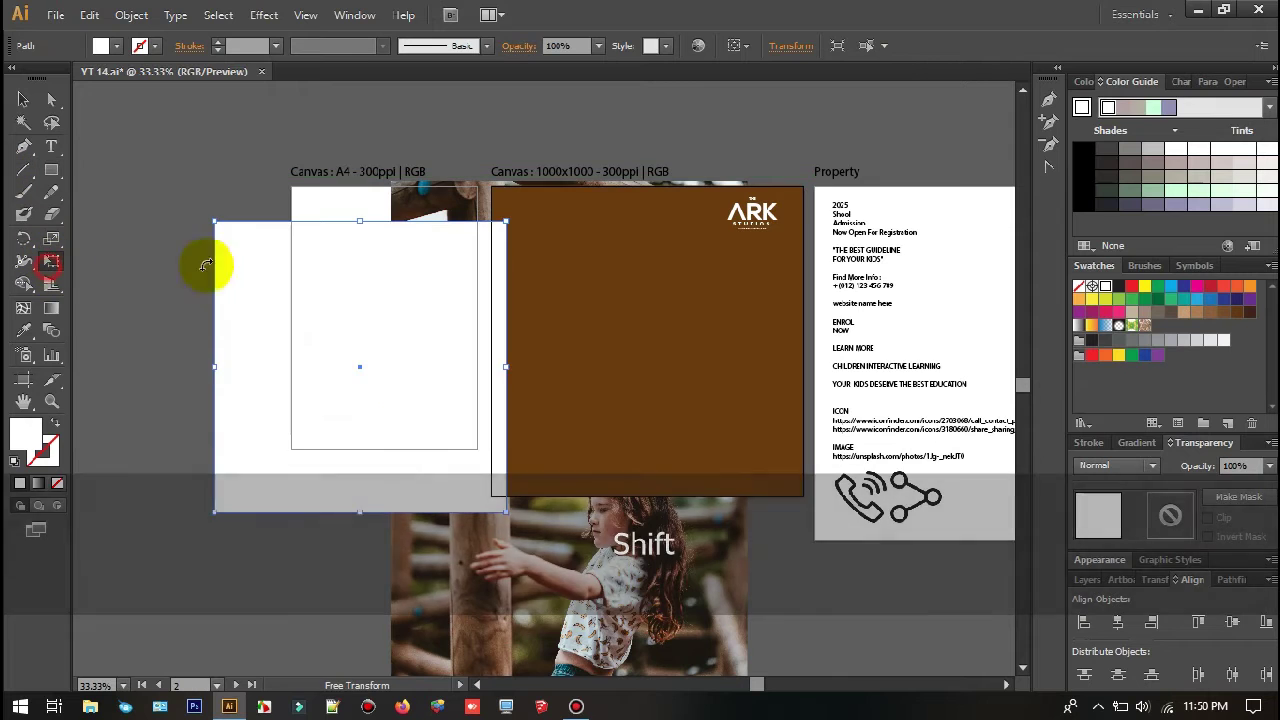
{"action": "mouse_move", "coordinate": [209, 266]}
{"action": "left_mouse_down"}
{"action": "mouse_move", "coordinate": [449, 163]}
{"action": "mouse_move", "coordinate": [392, 172]}
{"action": "left_mouse_up"}
{"action": "left_click_drag", "start_coordinate": [451, 314], "coordinate": [631, 291]}
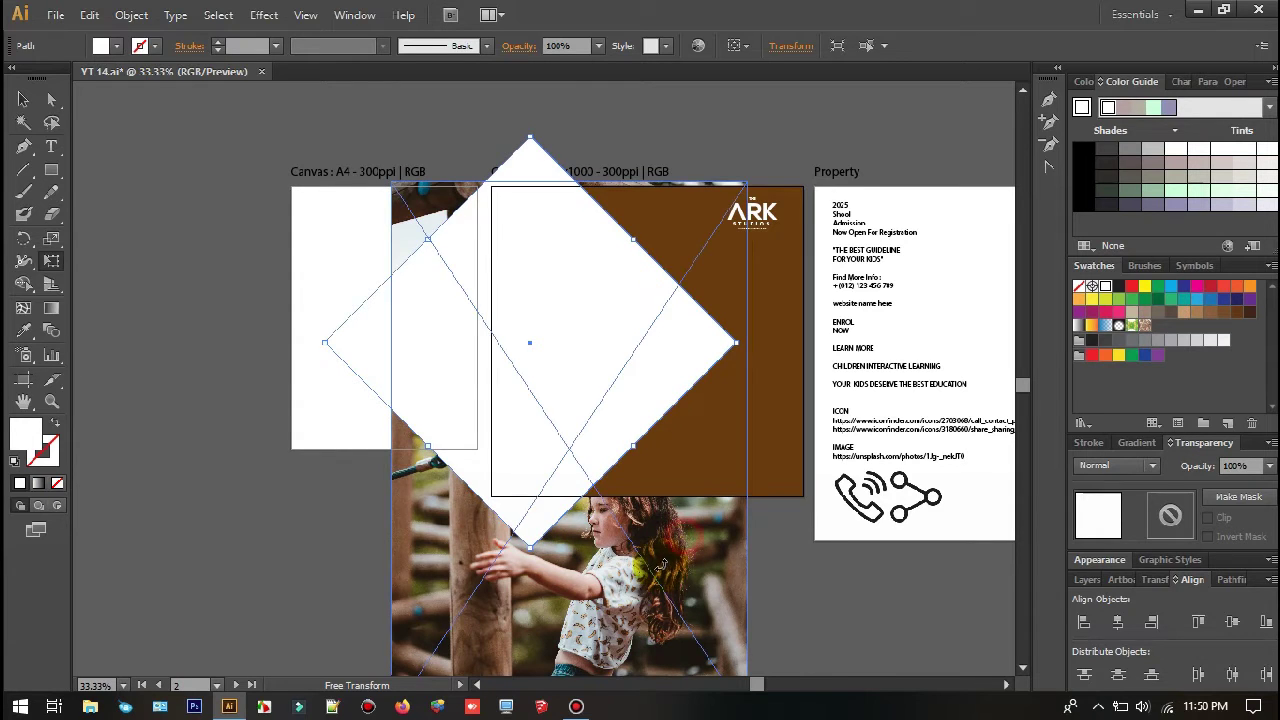
Step: Clip the playground photo to the white diamond with a clipping mask
{"action": "left_click", "coordinate": [708, 685]}
{"action": "left_click_drag", "start_coordinate": [905, 567], "coordinate": [470, 522]}
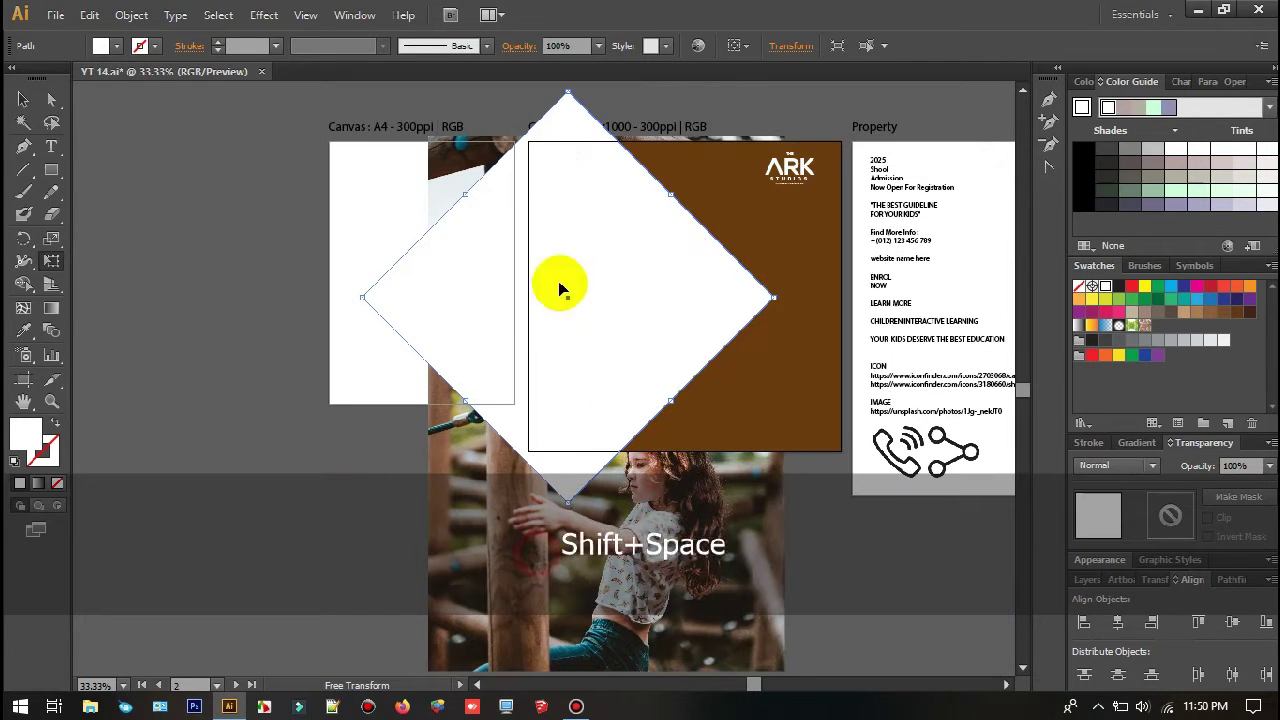
{"action": "left_click_drag", "start_coordinate": [559, 121], "coordinate": [559, 120]}
{"action": "left_click", "coordinate": [23, 98]}
{"action": "left_click", "coordinate": [500, 491]}
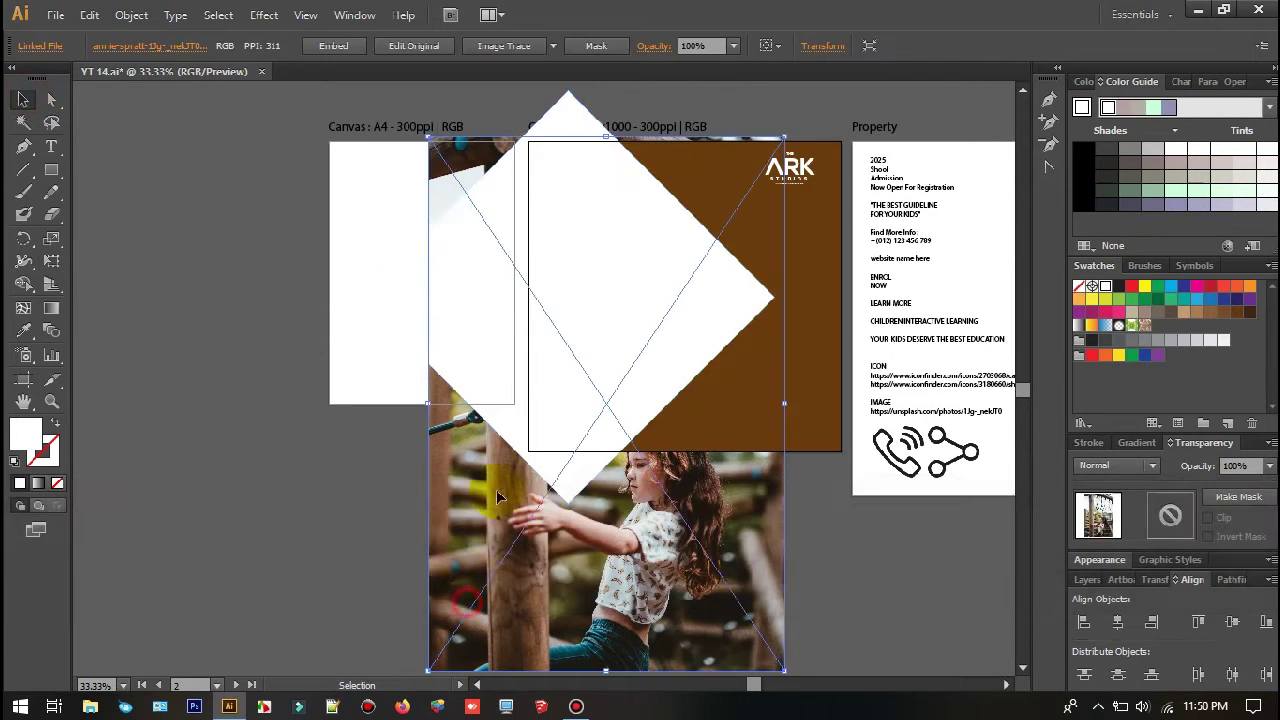
{"action": "left_click", "coordinate": [556, 121], "text": "shift"}
{"action": "right_click", "coordinate": [555, 119]}
{"action": "left_click", "coordinate": [646, 225]}
{"action": "left_click", "coordinate": [309, 462]}
{"action": "left_click_drag", "start_coordinate": [452, 465], "coordinate": [268, 498]}
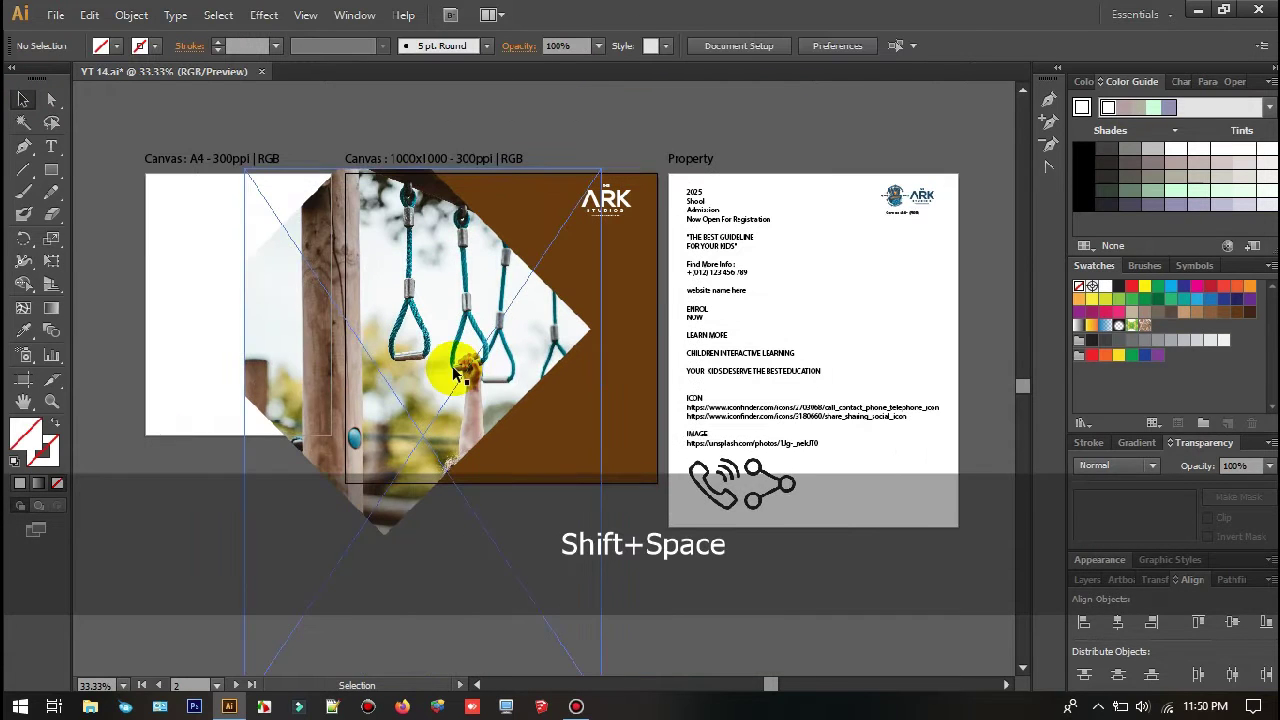
Step: Draw a rectangle about 1000 by 995 px covering the 1000x1000 artboard and fill it white
{"action": "left_click", "coordinate": [50, 172]}
{"action": "left_click_drag", "start_coordinate": [662, 452], "coordinate": [658, 485]}
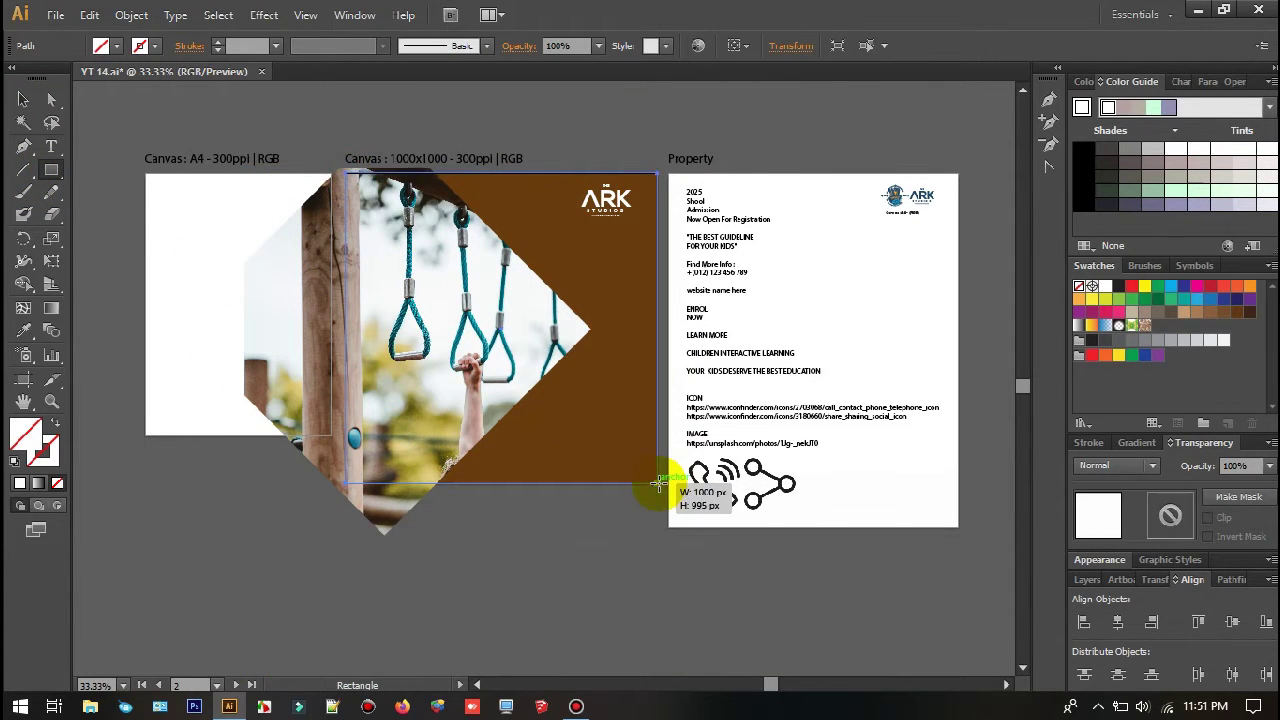
{"action": "left_click", "coordinate": [117, 45]}
{"action": "left_click", "coordinate": [40, 74]}
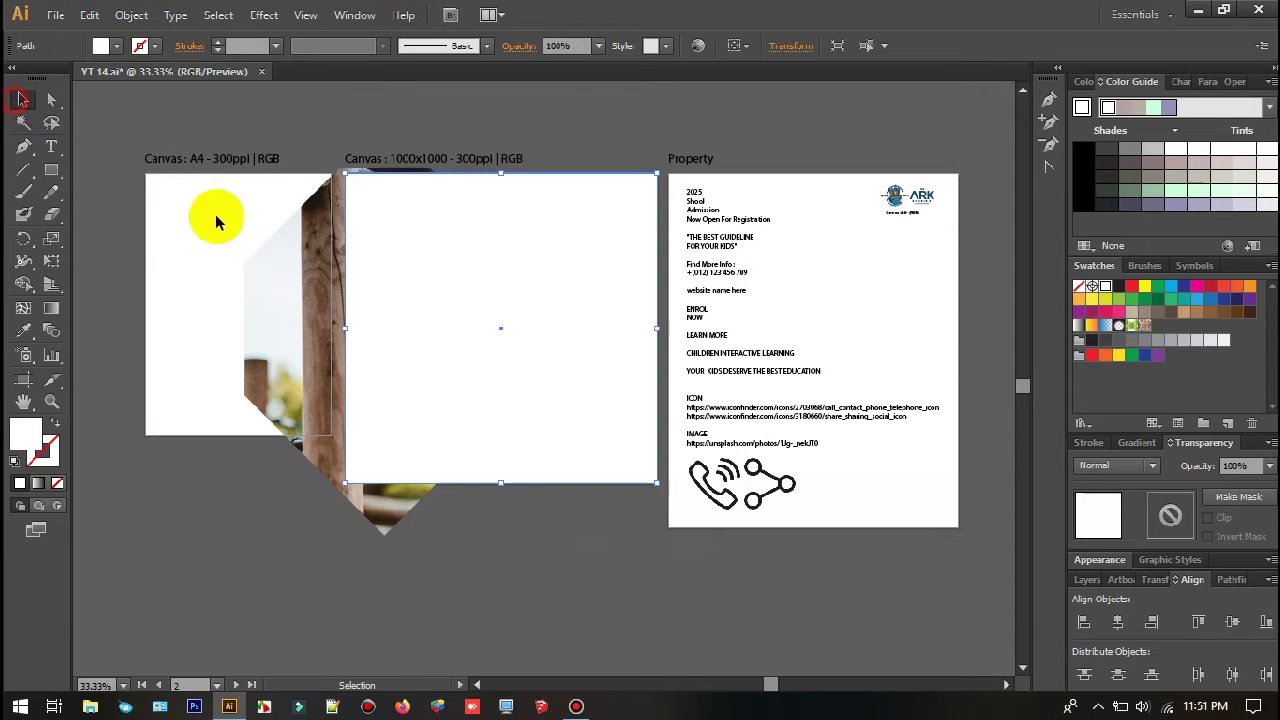
Step: Clip the diamond-shaped photo to the white rectangle so that it stays within the 1000x1000 artboard
{"action": "left_click", "coordinate": [338, 402], "text": "shift"}
{"action": "right_click", "coordinate": [338, 398]}
{"action": "left_click", "coordinate": [440, 506]}
{"action": "left_click_drag", "start_coordinate": [453, 311], "coordinate": [404, 350]}
Step: Reposition the photo inside the nested diamond mask and scale it down slightly so the girl fills the visible area
{"action": "double_click", "coordinate": [405, 362]}
{"action": "key", "text": "ctrl+z"}
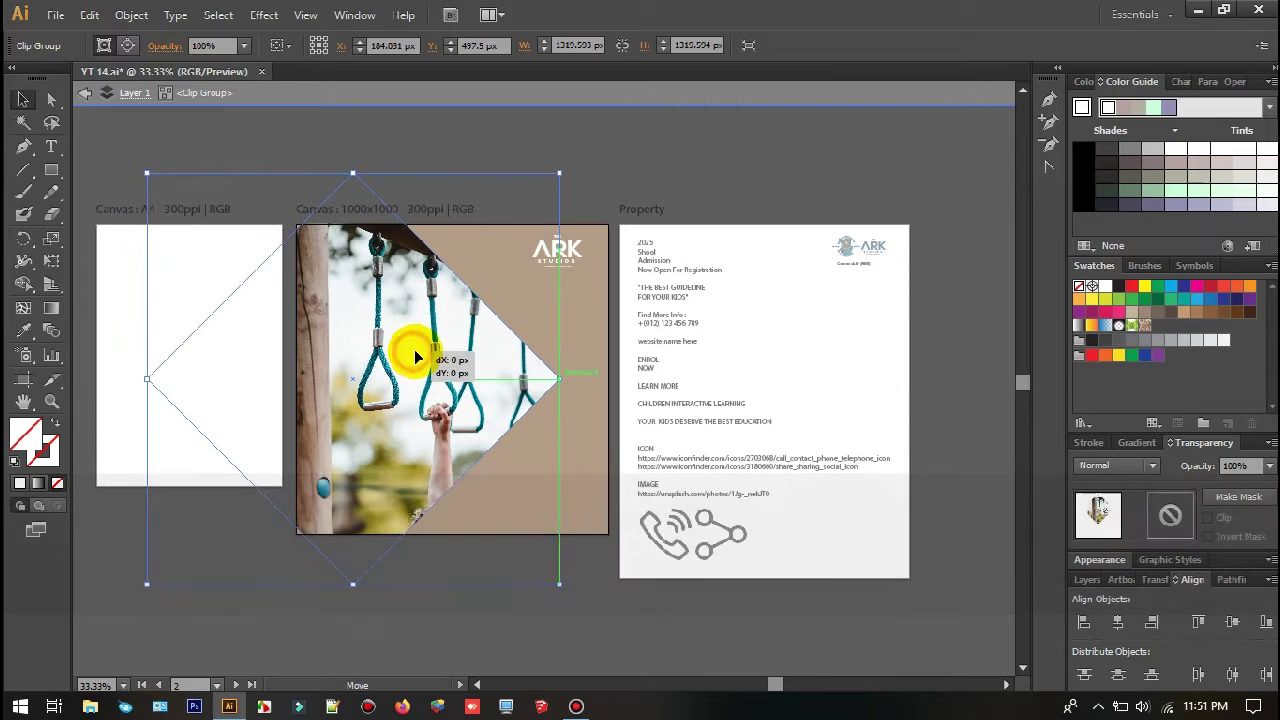
{"action": "double_click", "coordinate": [410, 352]}
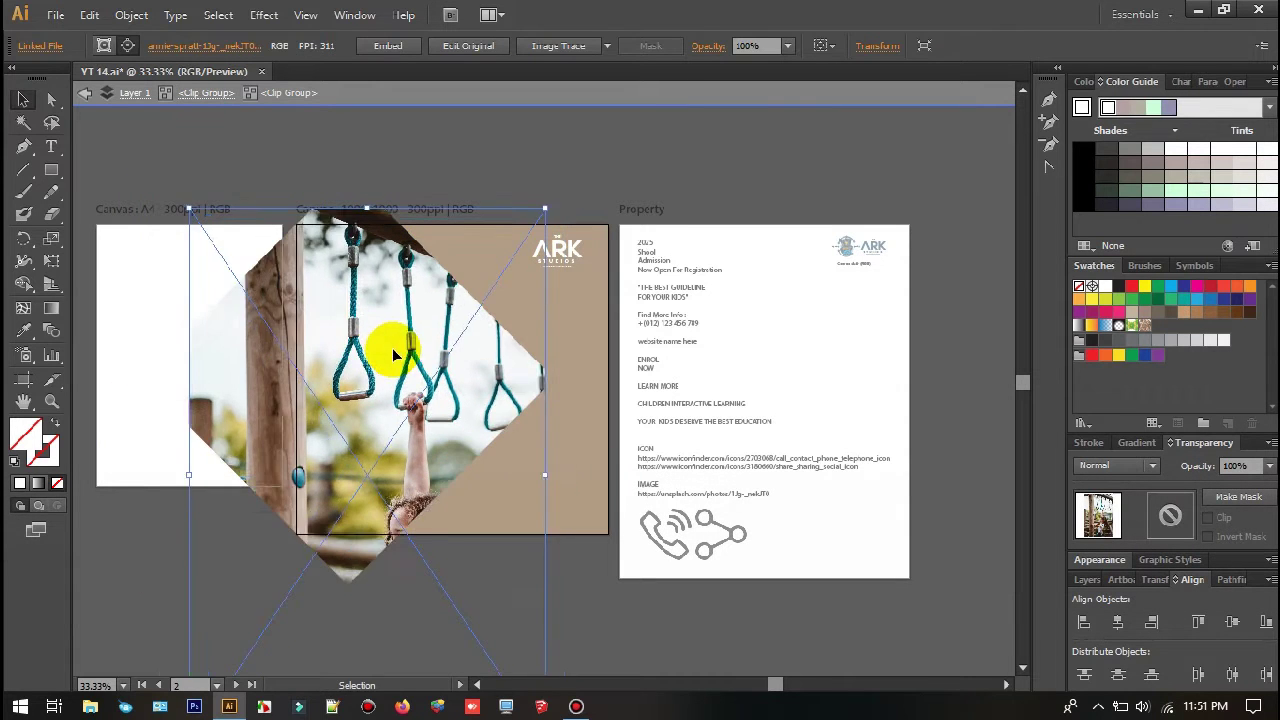
{"action": "left_click_drag", "start_coordinate": [392, 348], "coordinate": [370, 258]}
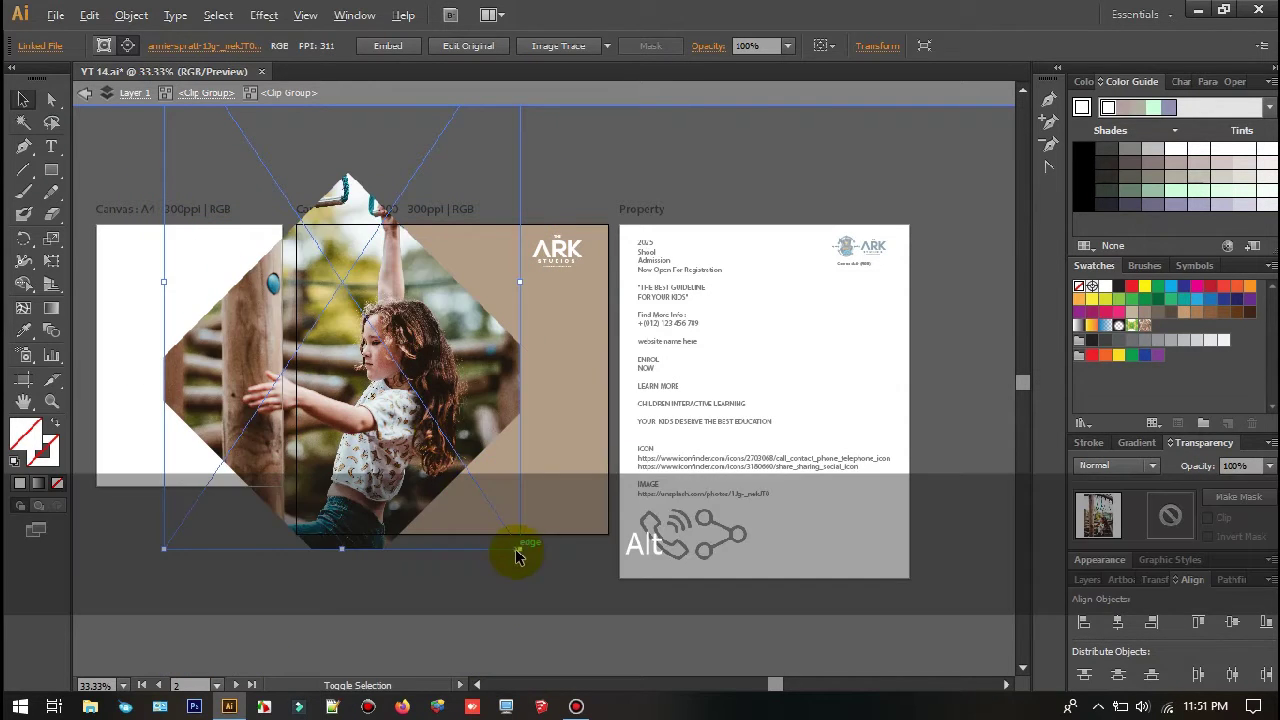
{"action": "left_click_drag", "start_coordinate": [520, 549], "coordinate": [511, 533], "text": "alt+shift"}
{"action": "left_click_drag", "start_coordinate": [437, 394], "coordinate": [469, 375]}
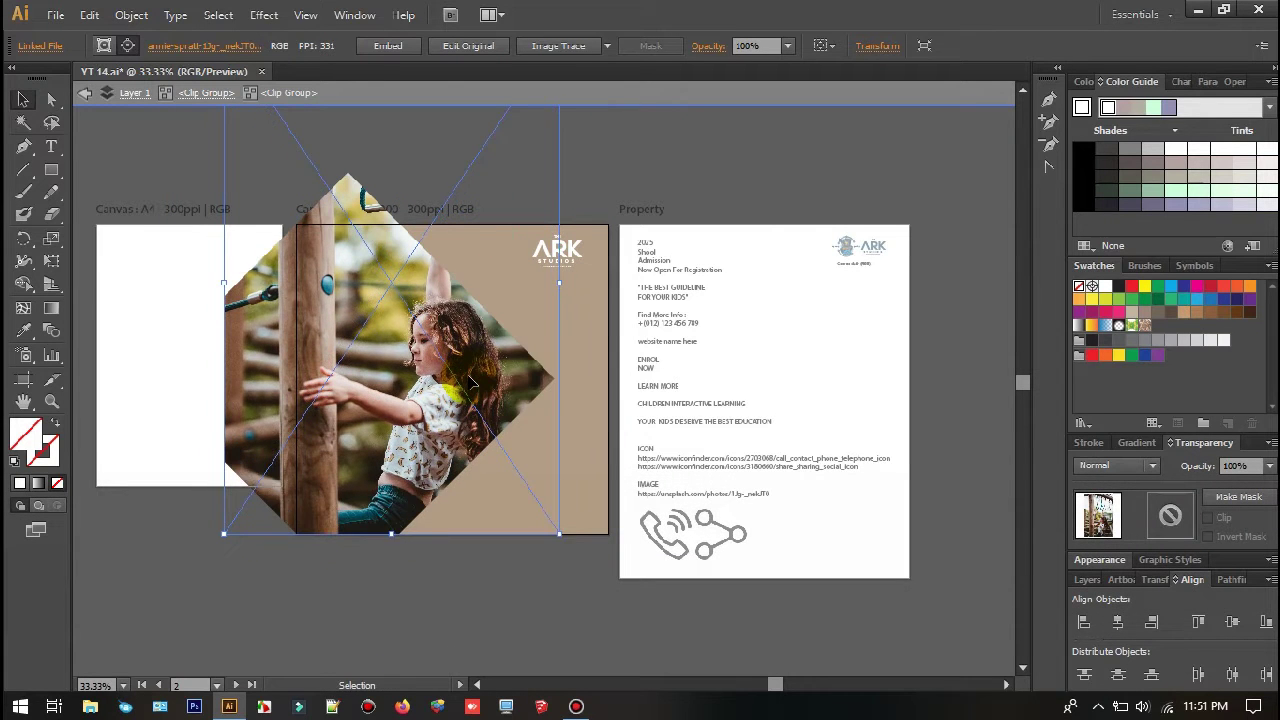
{"action": "double_click", "coordinate": [811, 152]}
Step: Draw an orange square over the lower-right part of the 1000x1000 artboard and rotate it into a diamond
{"action": "left_click_drag", "start_coordinate": [780, 185], "coordinate": [635, 163]}
{"action": "scroll", "coordinate": [487, 295], "scroll_direction": "up", "scroll_amount": 1}
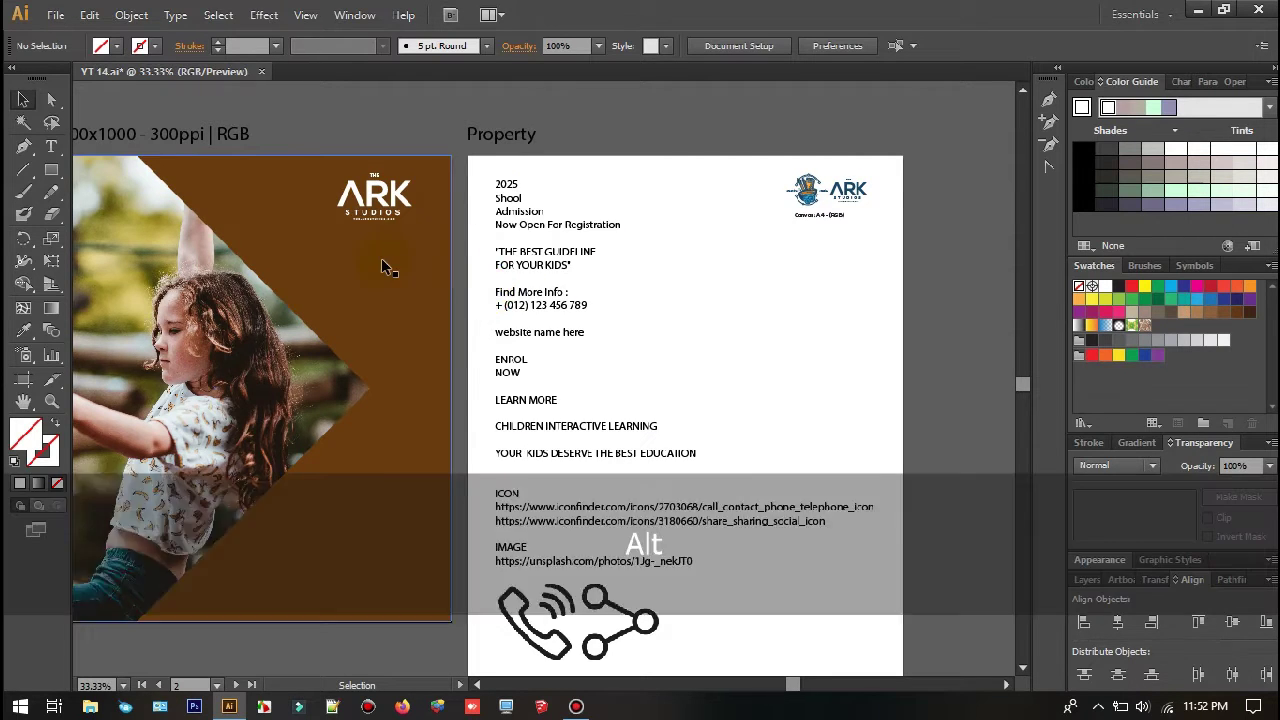
{"action": "scroll", "coordinate": [384, 265], "scroll_direction": "down", "scroll_amount": 1}
{"action": "left_click_drag", "start_coordinate": [412, 396], "coordinate": [555, 553]}
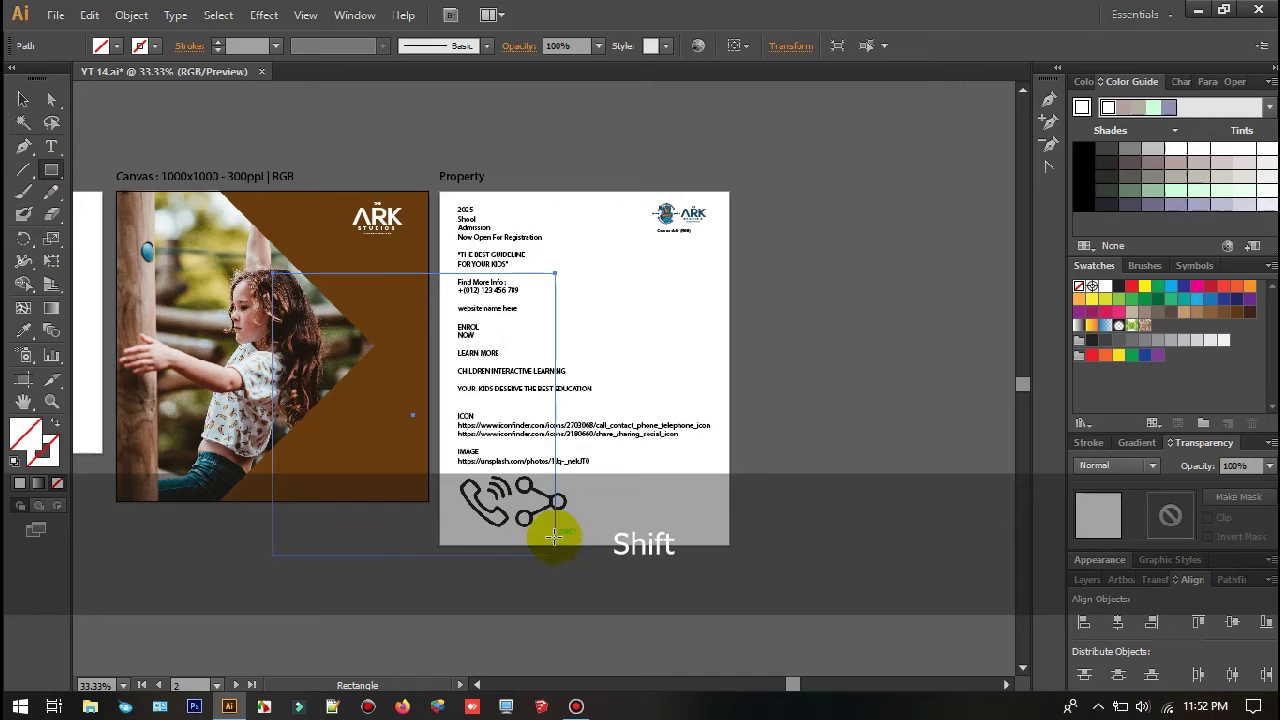
{"action": "left_click", "coordinate": [103, 45]}
{"action": "left_click", "coordinate": [183, 81]}
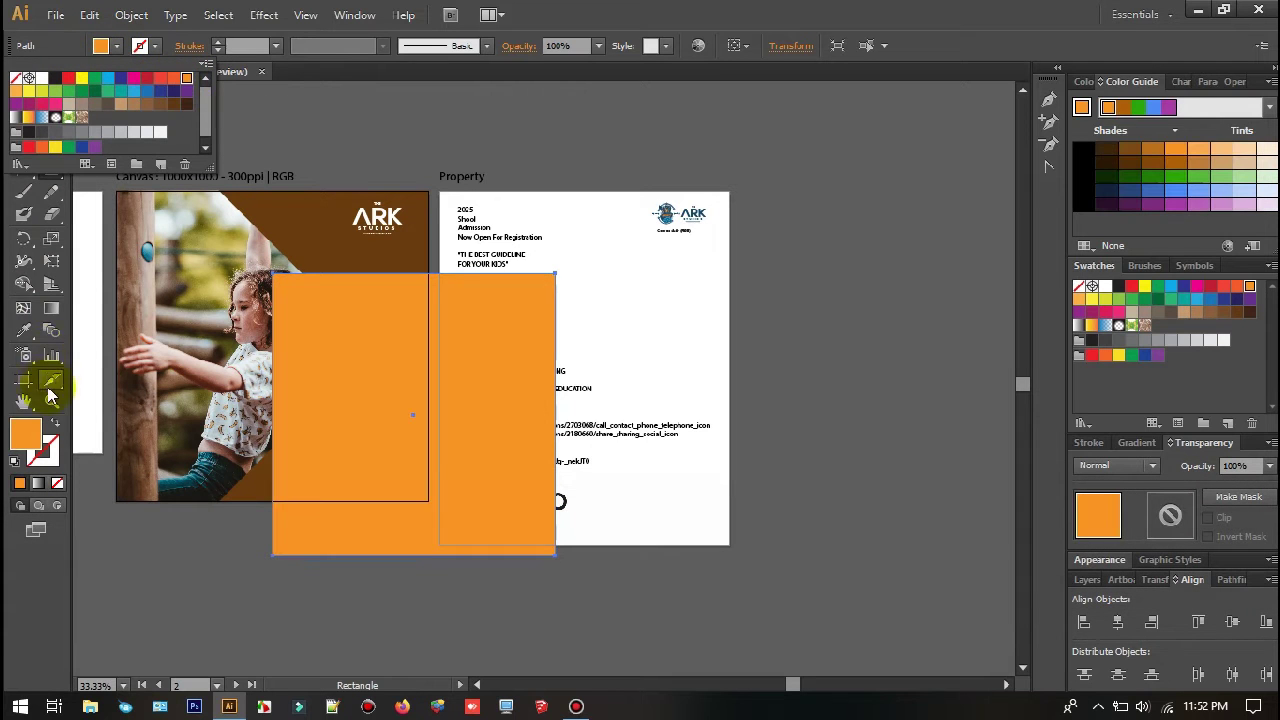
{"action": "left_click", "coordinate": [52, 261]}
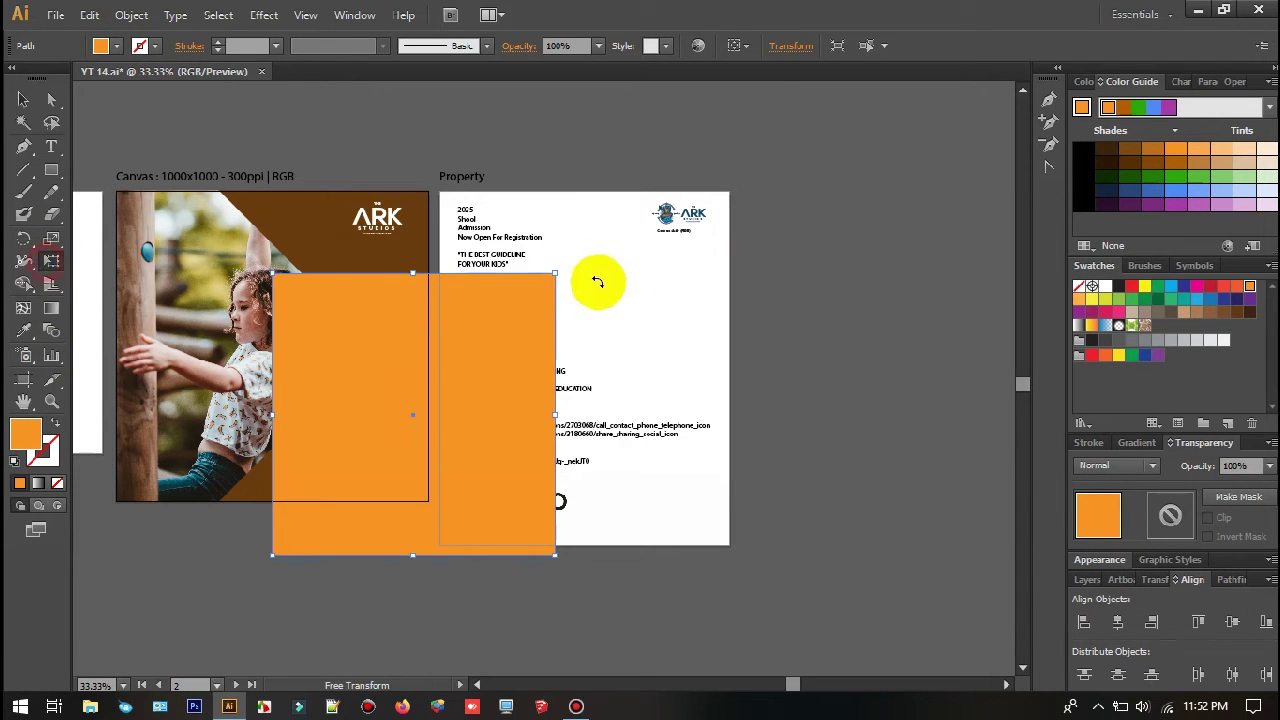
{"action": "left_click_drag", "start_coordinate": [597, 282], "coordinate": [382, 507]}
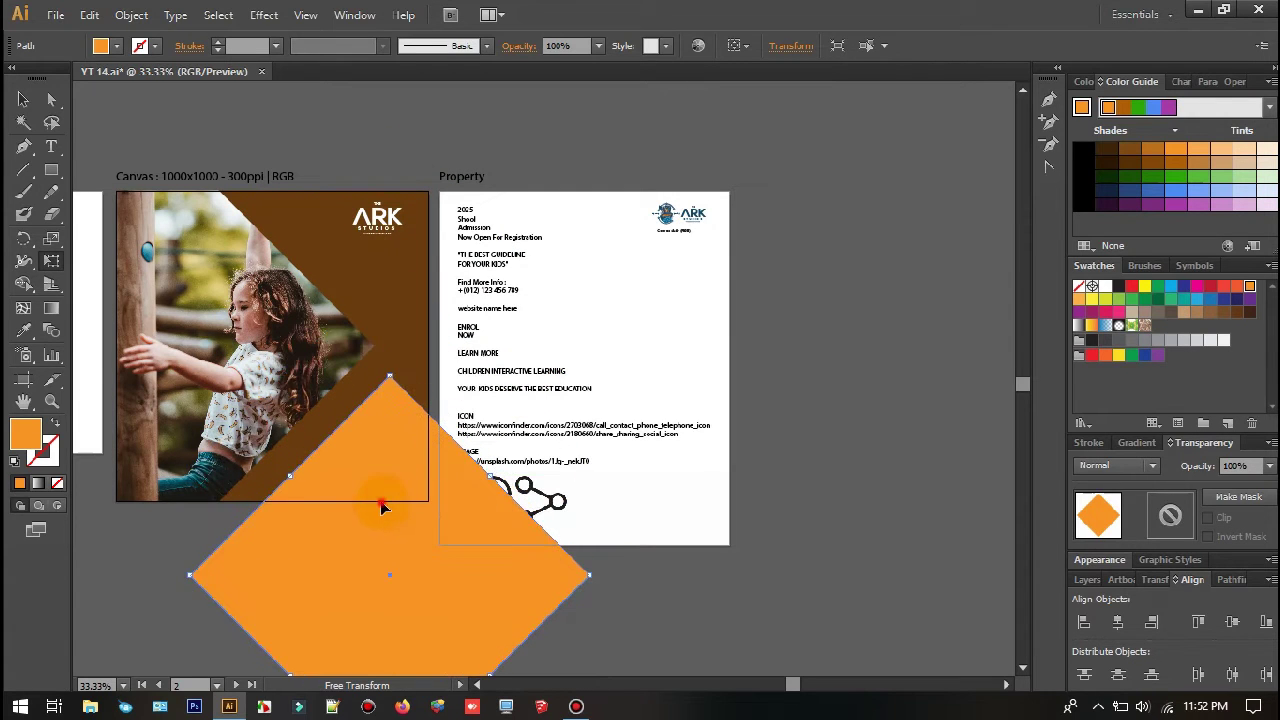
Step: Cut the orange diamond, paste it inside the photo's outer clip group and position it in the artboard's lower-right corner
{"action": "key", "text": "ctrl+x"}
{"action": "key", "text": "v"}
{"action": "double_click", "coordinate": [376, 424]}
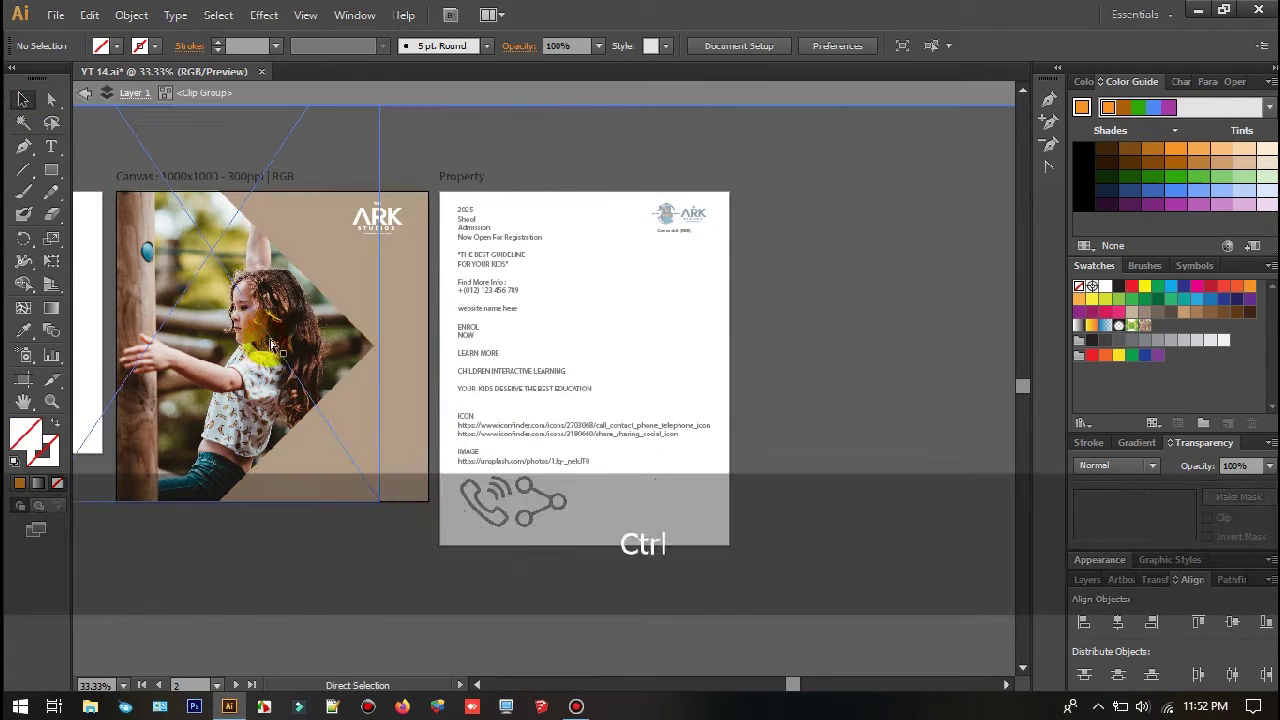
{"action": "key", "text": "ctrl+v"}
{"action": "left_click_drag", "start_coordinate": [365, 453], "coordinate": [313, 427]}
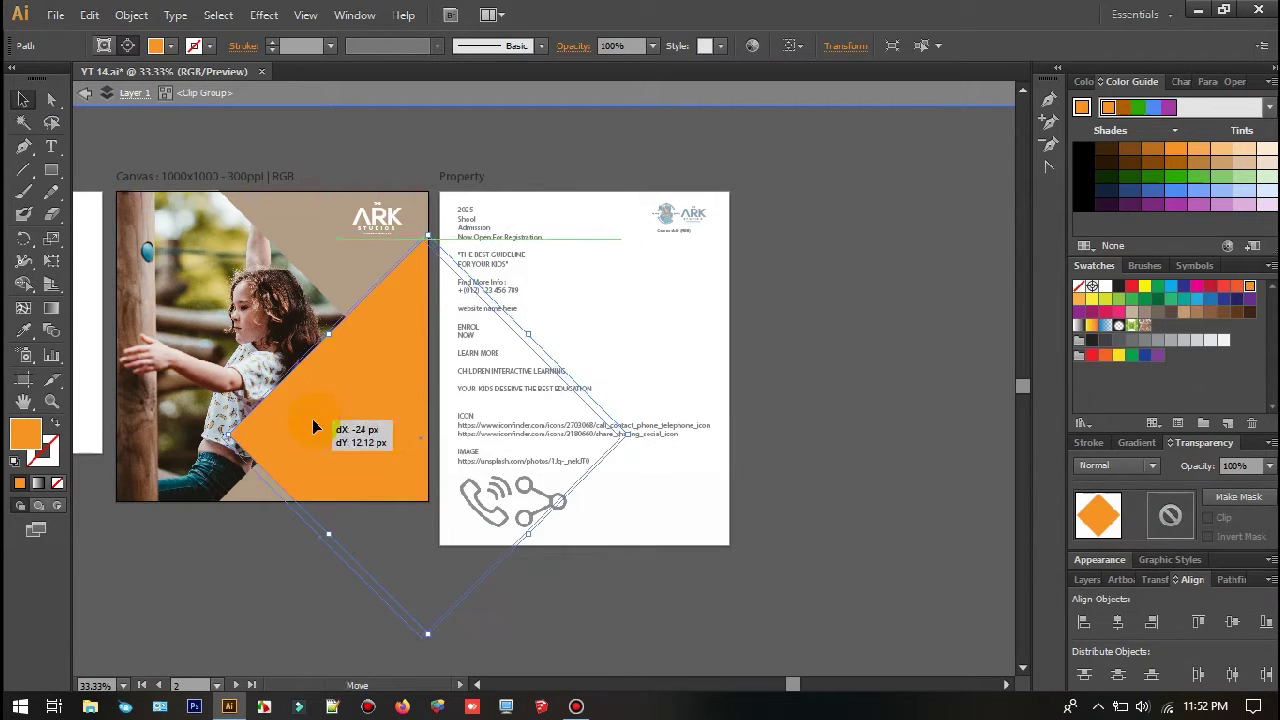
{"action": "double_click", "coordinate": [757, 171]}
Step: Send the orange diamond behind the diamond-shaped photo inside the clip group
{"action": "left_click", "coordinate": [343, 429]}
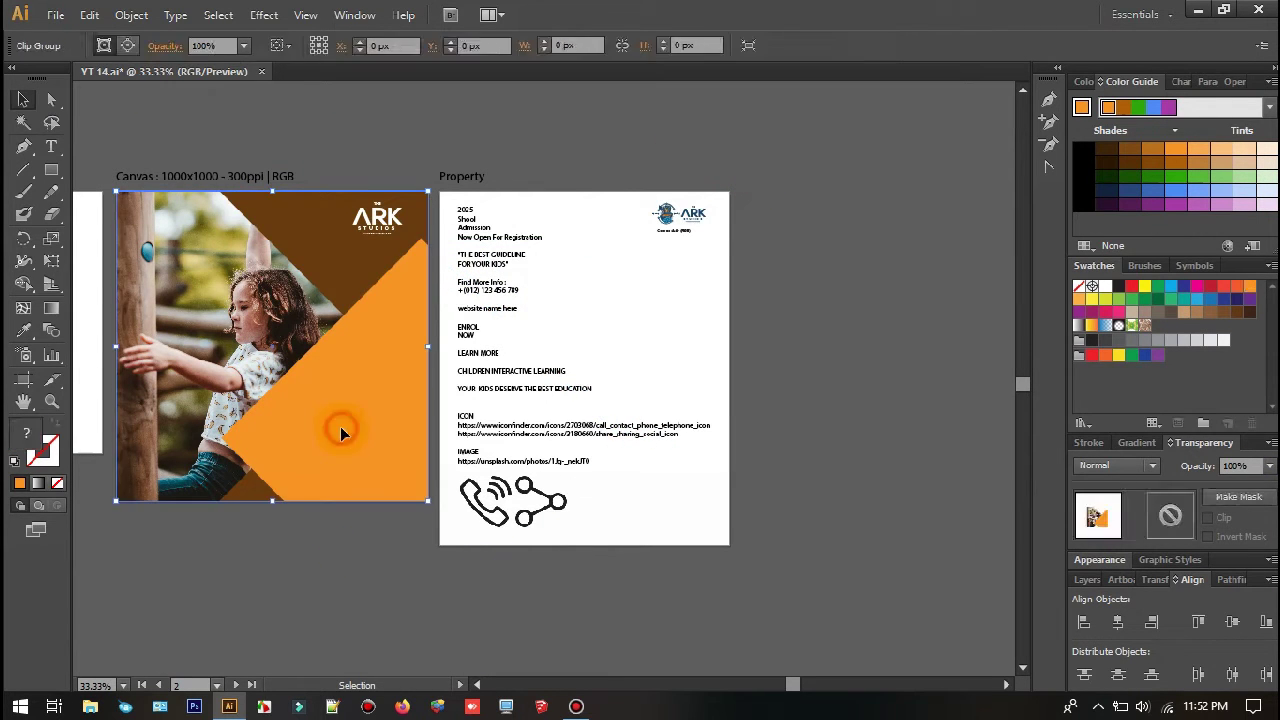
{"action": "double_click", "coordinate": [340, 426]}
{"action": "key", "text": "ctrl"}
{"action": "key", "text": "ctrl+bracketleft"}
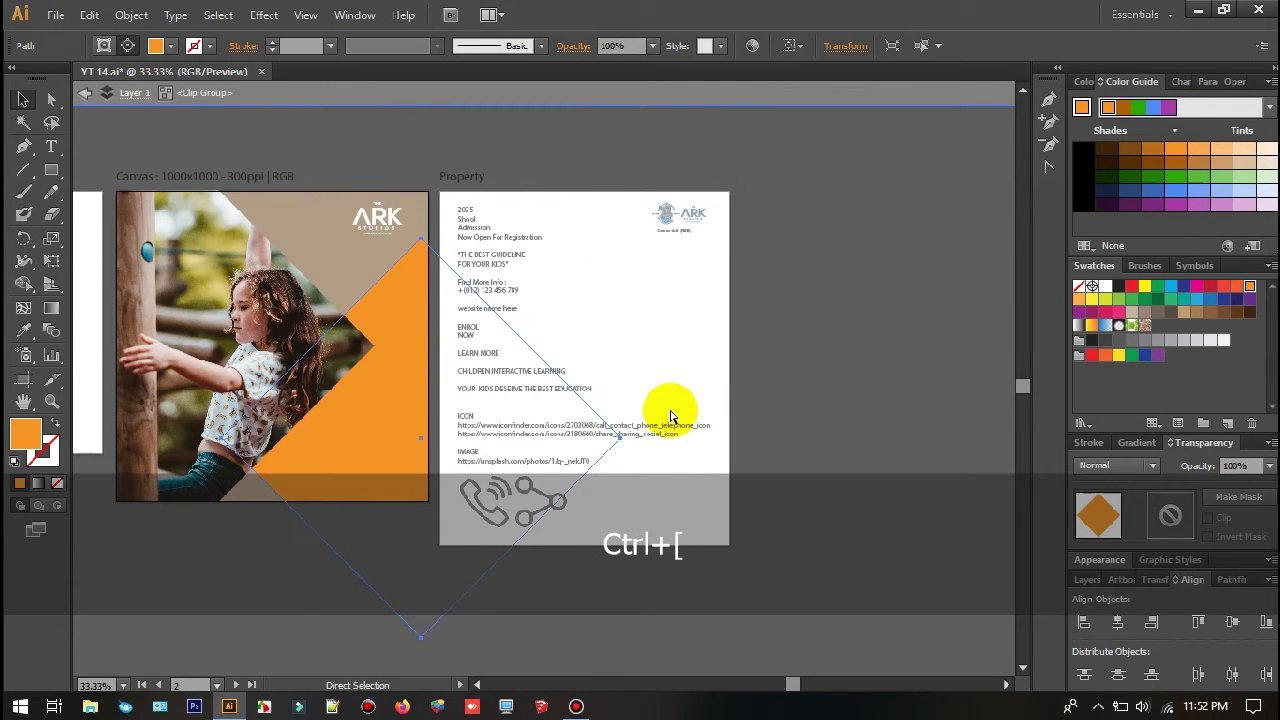
Step: Paste a copy of the orange diamond in place above the photo and set its opacity to 40%
{"action": "key", "text": "ctrl+shift+v"}
{"action": "left_click", "coordinate": [1270, 466]}
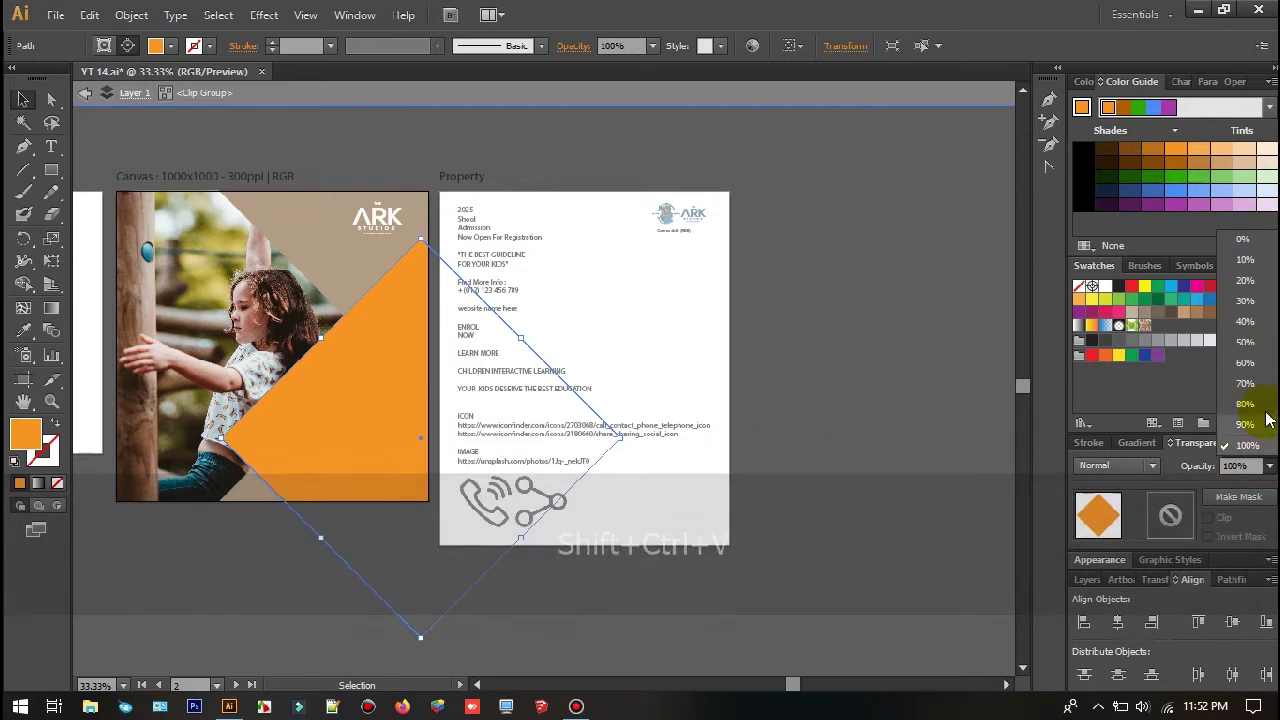
{"action": "left_click", "coordinate": [1258, 335]}
{"action": "left_click", "coordinate": [866, 343]}
{"action": "key", "text": "shift+space"}
{"action": "left_click_drag", "start_coordinate": [792, 376], "coordinate": [869, 338]}
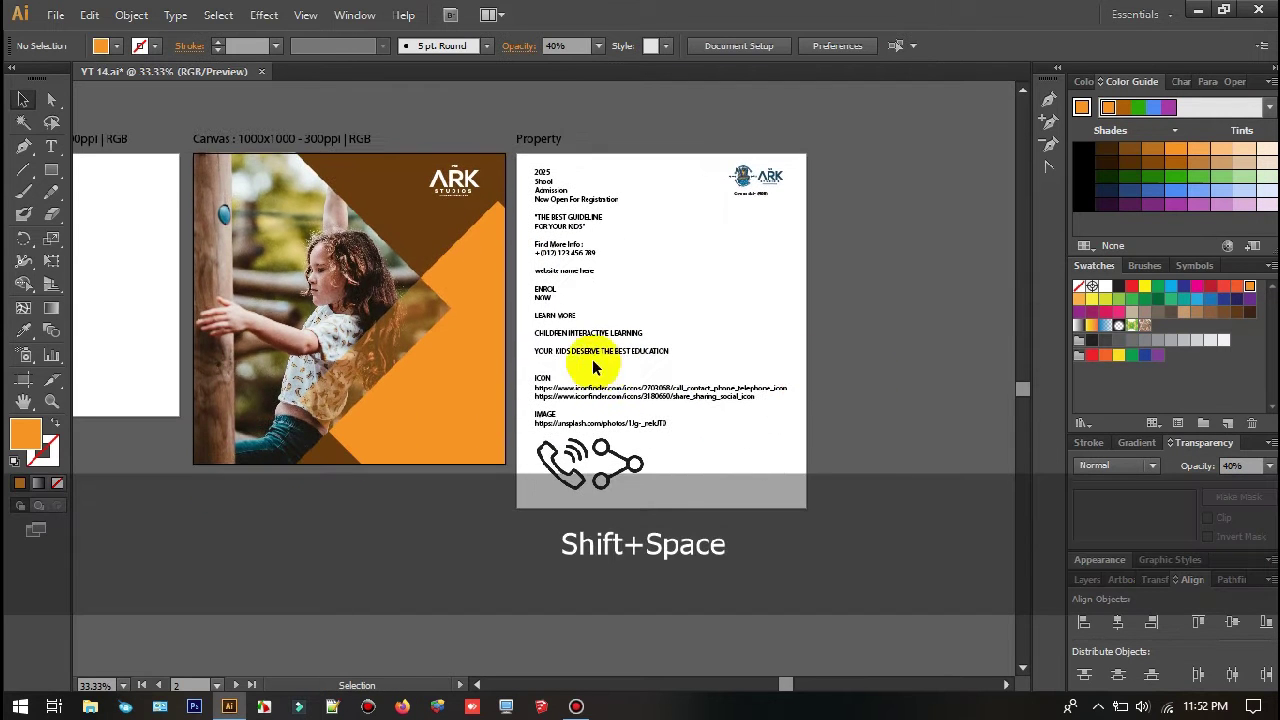
Step: Duplicate the 40% orange diamond inside the clip group and place the copy across the artboard's bottom edge
{"action": "key", "text": "shift+space"}
{"action": "double_click", "coordinate": [440, 342]}
{"action": "left_click_drag", "start_coordinate": [474, 359], "coordinate": [346, 462]}
{"action": "left_click", "coordinate": [440, 341]}
{"action": "left_click_drag", "start_coordinate": [346, 462], "coordinate": [282, 492]}
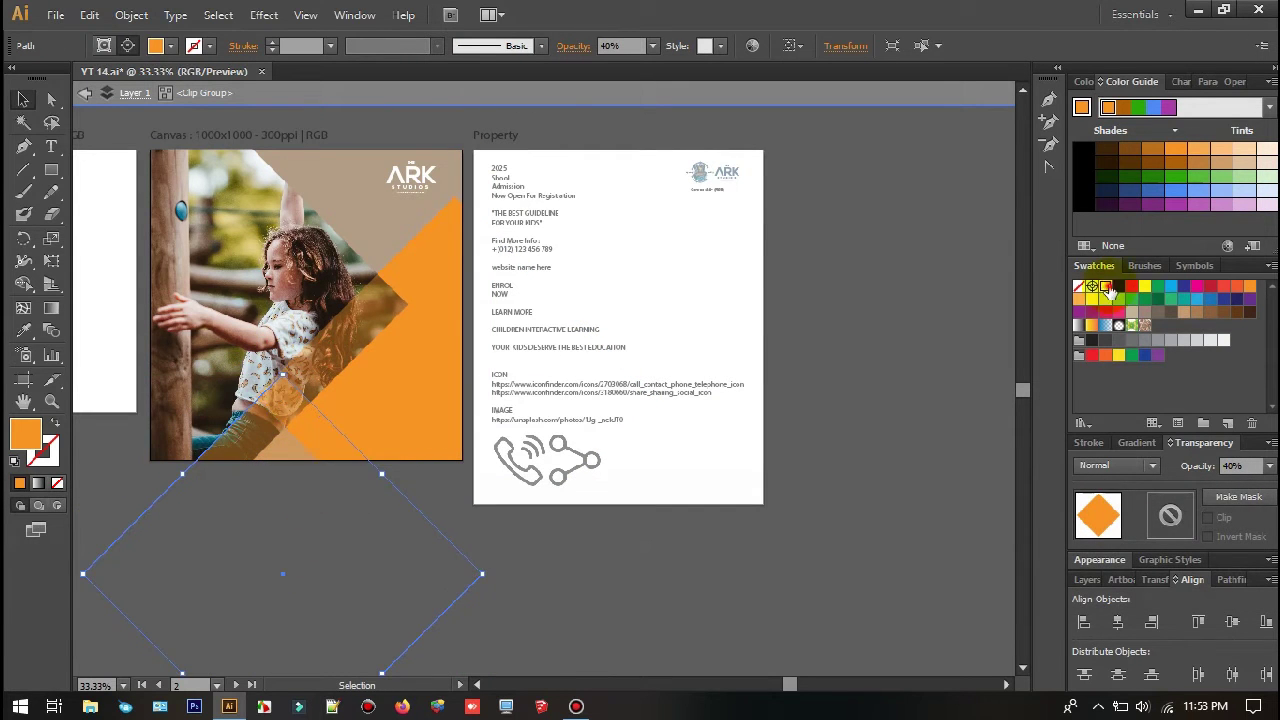
Step: Fill the copied diamond with white and set its opacity to 100%
{"action": "left_click", "coordinate": [1105, 286]}
{"action": "scroll", "coordinate": [347, 419], "scroll_direction": "up", "scroll_amount": 2}
{"action": "left_click_drag", "start_coordinate": [208, 505], "coordinate": [211, 550]}
{"action": "scroll", "coordinate": [338, 526], "scroll_direction": "down", "scroll_amount": 1}
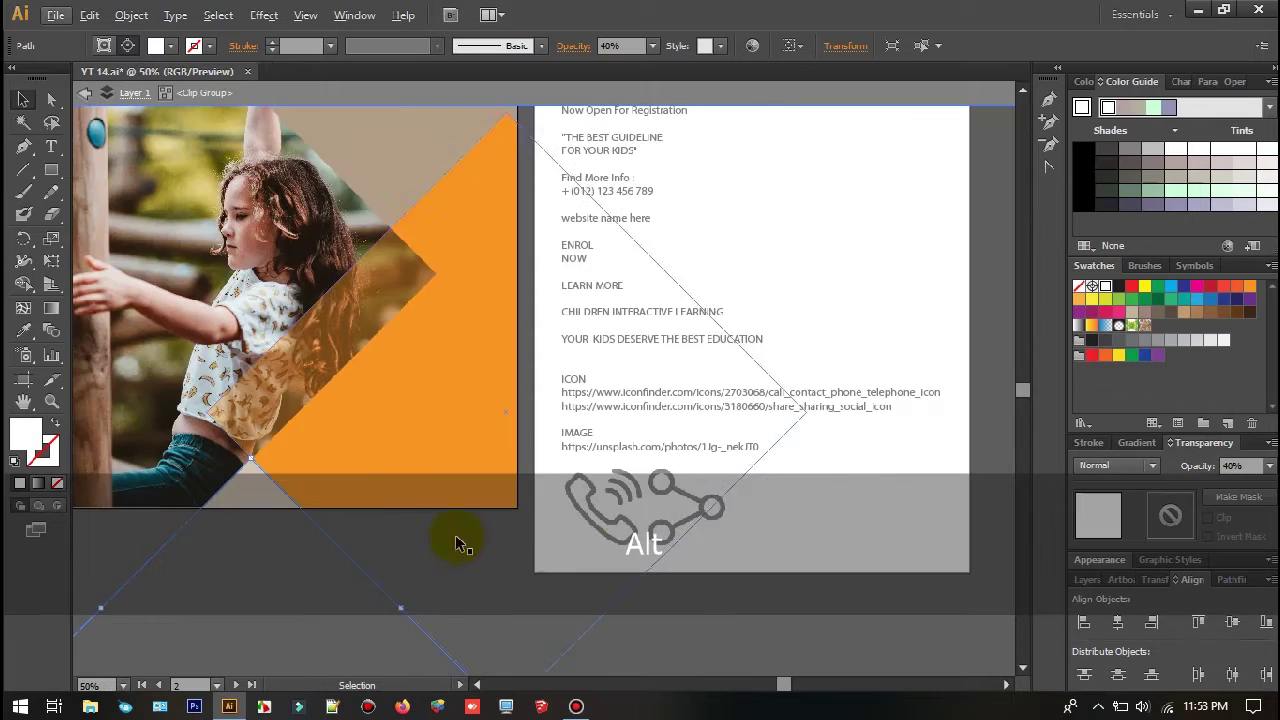
{"action": "left_click", "coordinate": [1268, 465]}
{"action": "left_click", "coordinate": [1250, 447]}
{"action": "scroll", "coordinate": [919, 401], "scroll_direction": "down", "scroll_amount": 2}
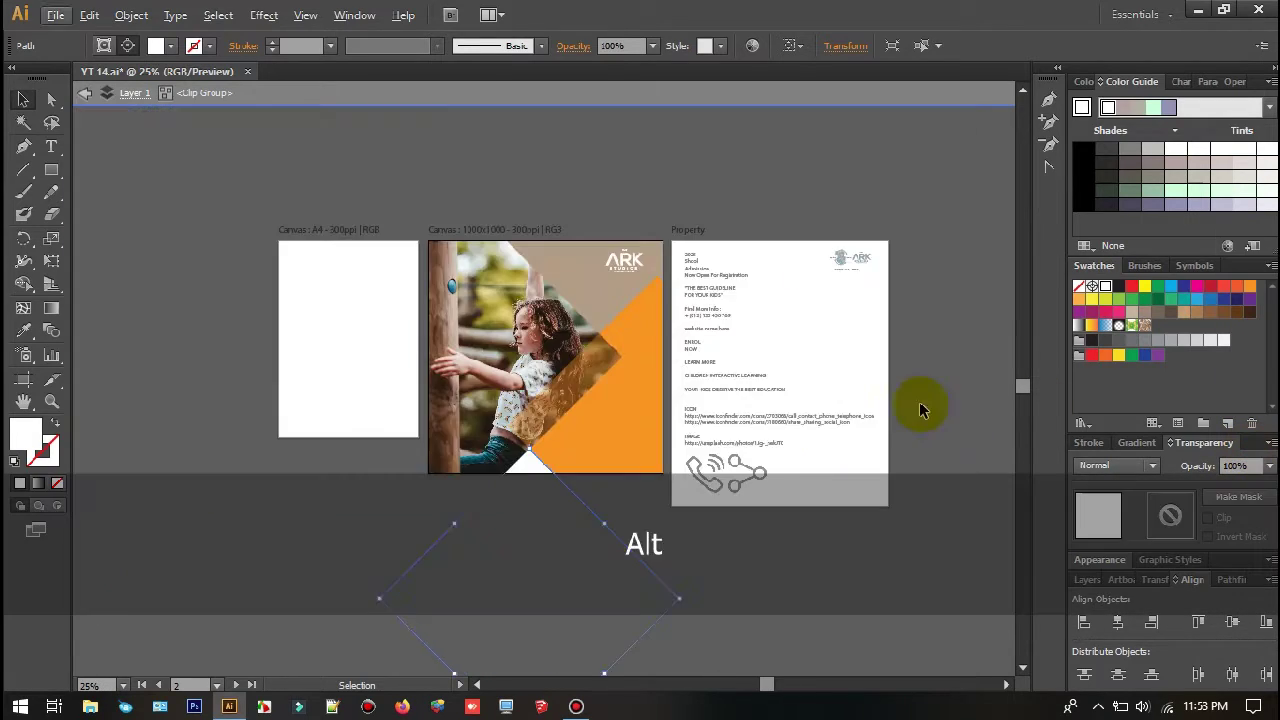
{"action": "double_click", "coordinate": [943, 382]}
{"action": "left_click_drag", "start_coordinate": [945, 380], "coordinate": [799, 436]}
Step: Move the white diamond inside the clip group to cover the upper-right part of the 1000x1000 artboard
{"action": "scroll", "coordinate": [467, 394], "scroll_direction": "up", "scroll_amount": 2}
{"action": "mouse_move", "coordinate": [472, 392]}
{"action": "left_mouse_down"}
{"action": "mouse_move", "coordinate": [446, 423]}
{"action": "mouse_move", "coordinate": [467, 376]}
{"action": "left_mouse_up"}
{"action": "scroll", "coordinate": [450, 410], "scroll_direction": "down", "scroll_amount": 1}
{"action": "left_click", "coordinate": [491, 337]}
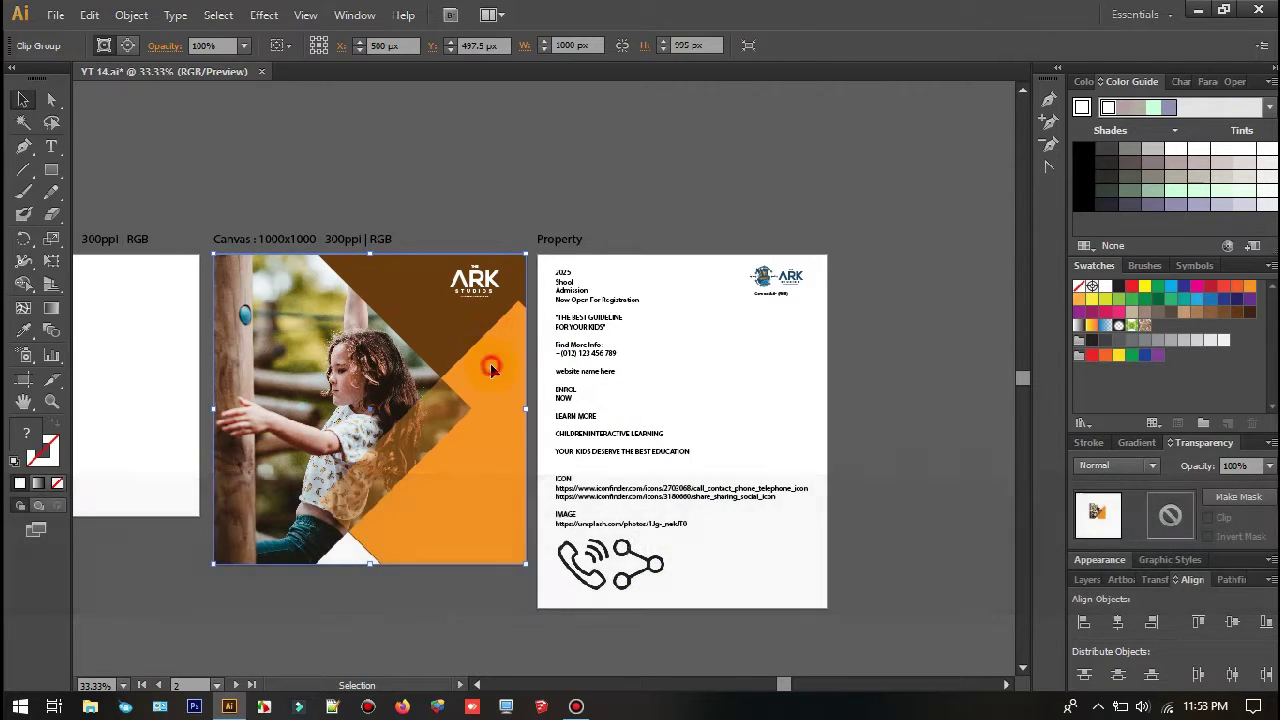
{"action": "left_click", "coordinate": [612, 302]}
{"action": "double_click", "coordinate": [816, 225]}
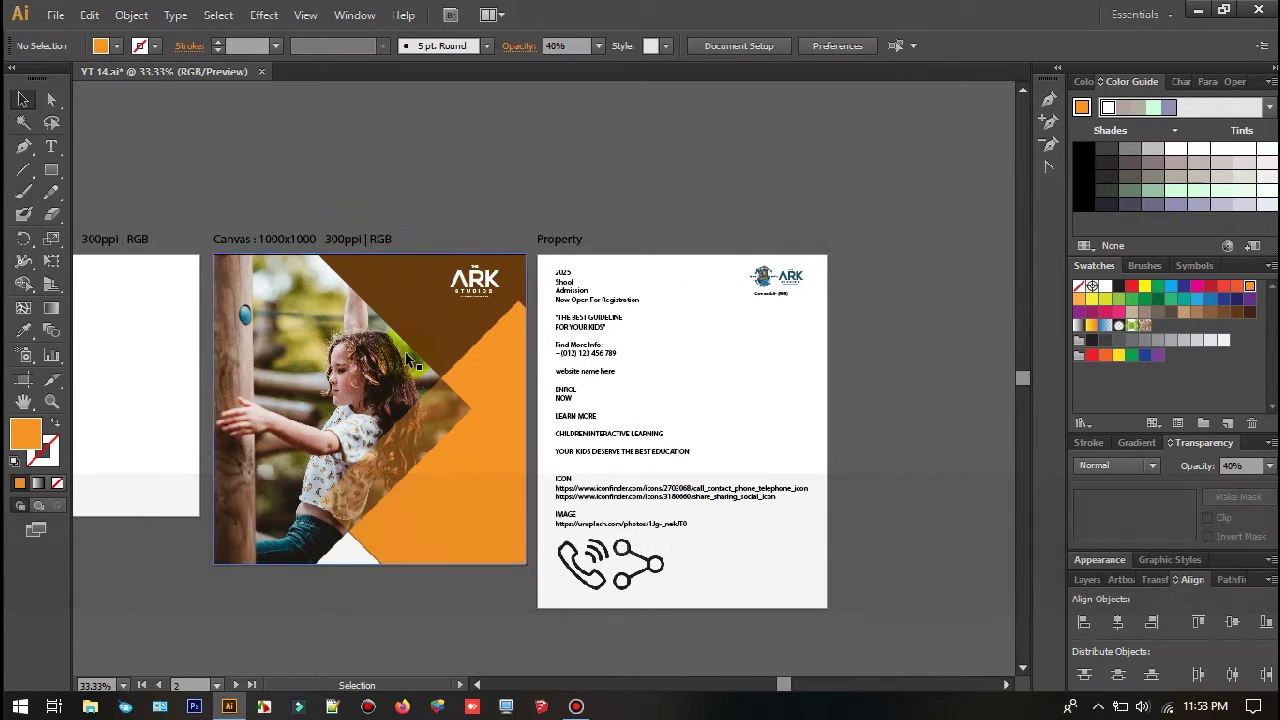
{"action": "left_click", "coordinate": [350, 557]}
{"action": "double_click", "coordinate": [351, 555]}
{"action": "left_click_drag", "start_coordinate": [349, 560], "coordinate": [439, 230]}
{"action": "left_click_drag", "start_coordinate": [418, 361], "coordinate": [415, 287]}
{"action": "mouse_move", "coordinate": [402, 319]}
{"action": "left_mouse_down"}
{"action": "mouse_move", "coordinate": [397, 307]}
{"action": "mouse_move", "coordinate": [403, 338]}
{"action": "left_mouse_up"}
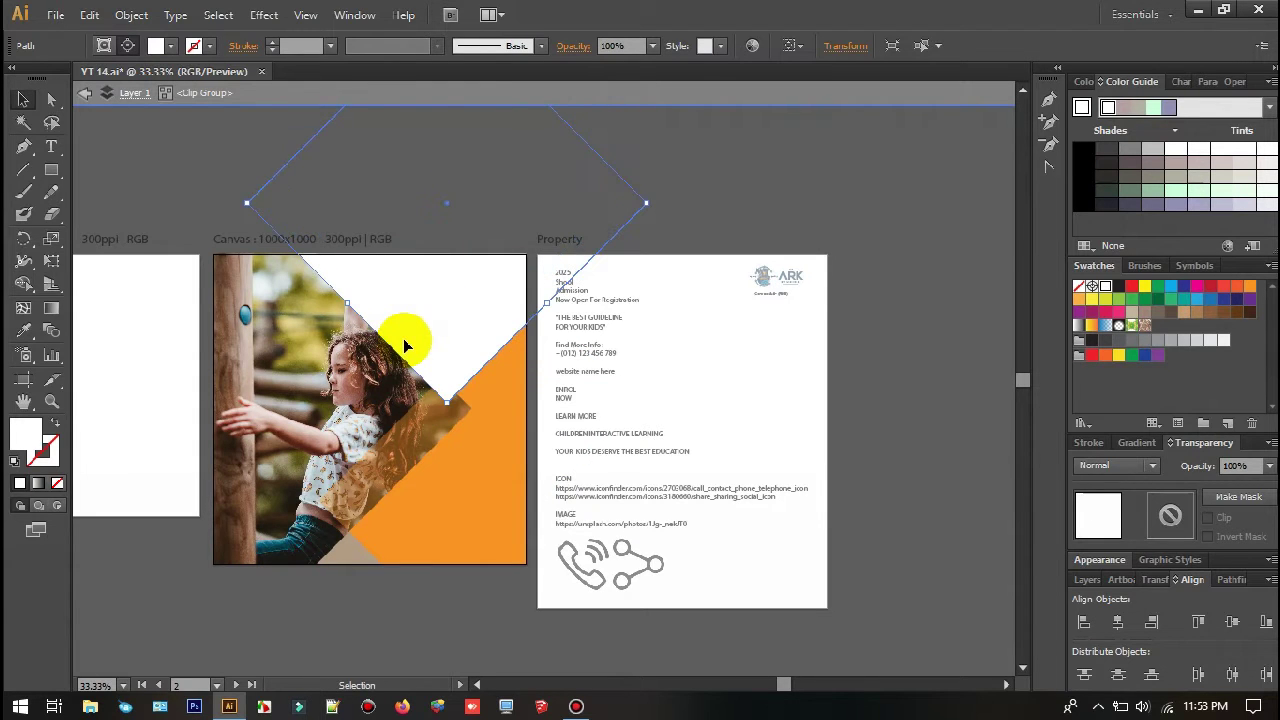
Step: Send the white diamond backward in the clip group, behind the photo and the orange diamonds
{"action": "key", "text": "ctrl+bracketleft"}
{"action": "key", "text": "ctrl+bracketleft"}
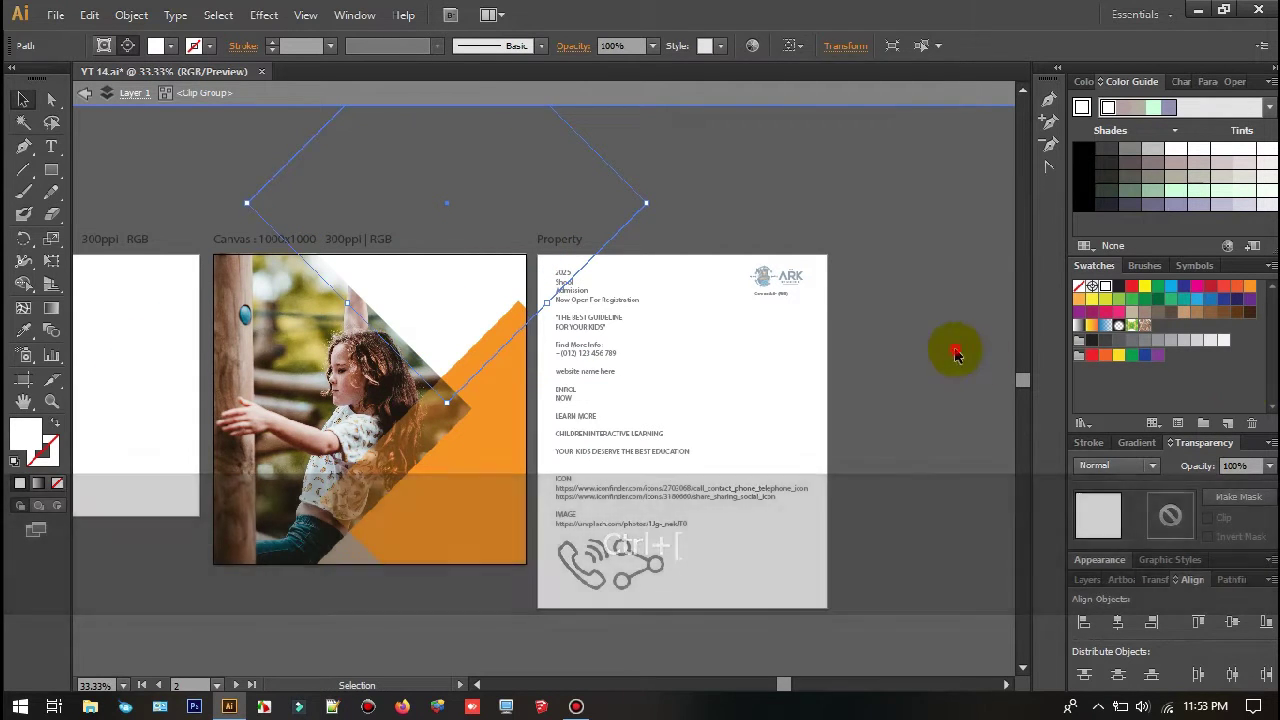
{"action": "double_click", "coordinate": [950, 353]}
{"action": "key", "text": "shift+space"}
{"action": "left_click_drag", "start_coordinate": [929, 343], "coordinate": [928, 210]}
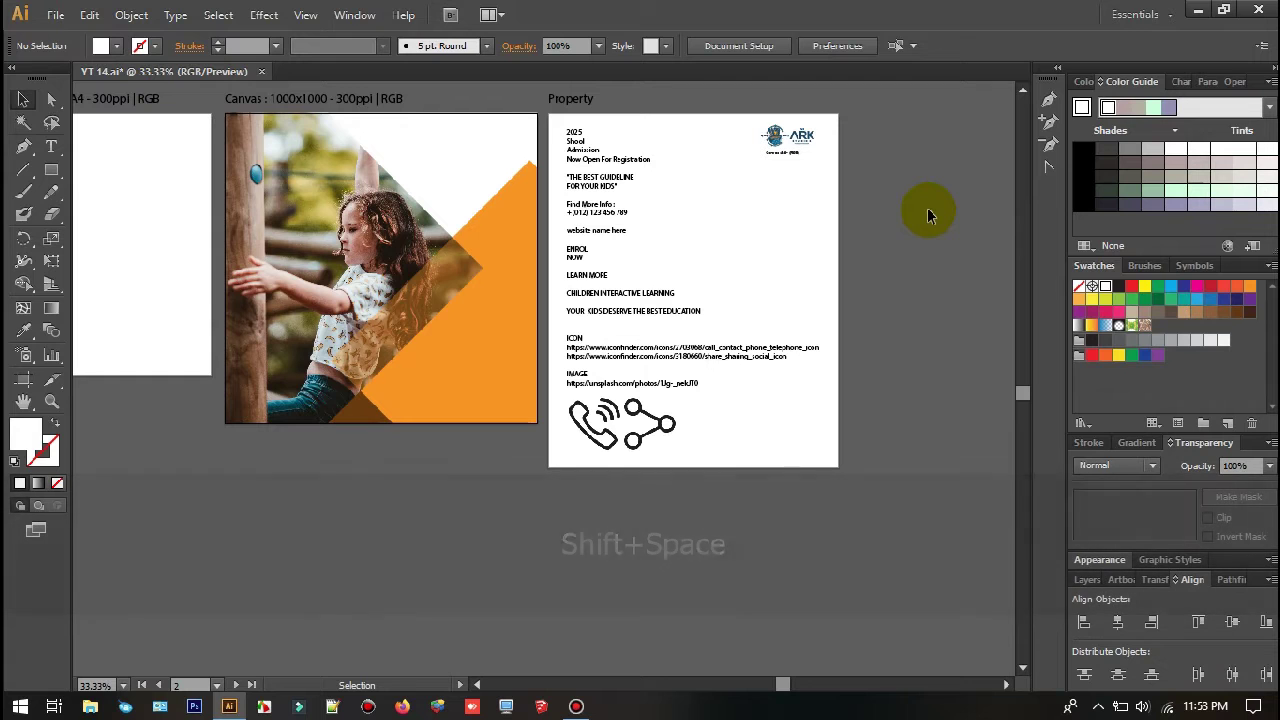
Step: Shift the photo, the orange diamonds and the white diamond together toward the artboard's left side inside the clip group
{"action": "left_click", "coordinate": [360, 215]}
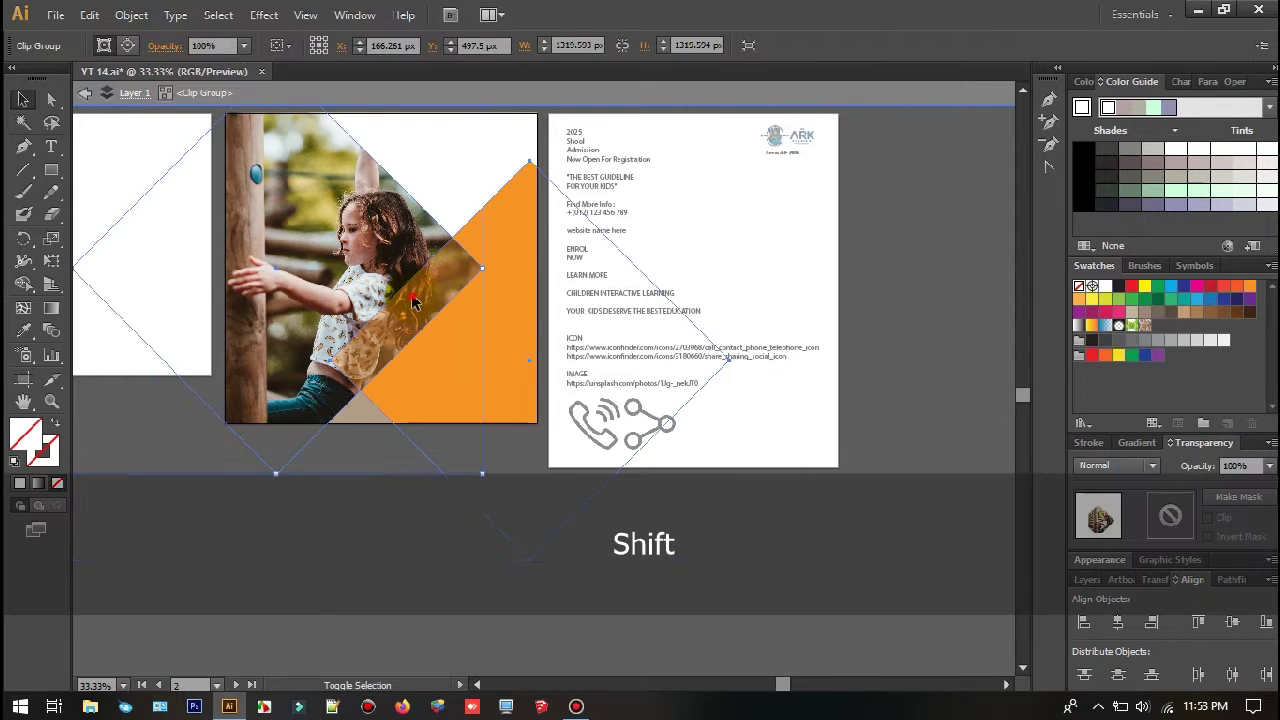
{"action": "left_click", "coordinate": [518, 190], "text": "shift"}
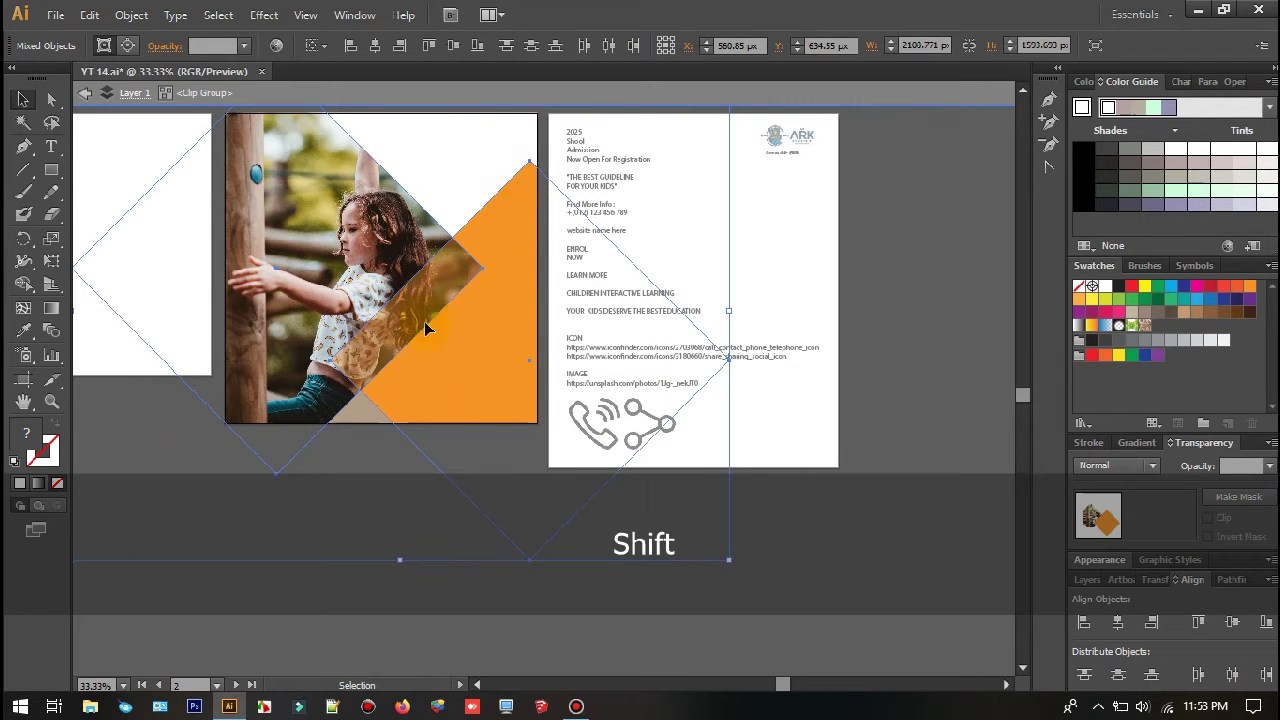
{"action": "key", "text": "shift+space"}
{"action": "left_click_drag", "start_coordinate": [440, 291], "coordinate": [373, 287]}
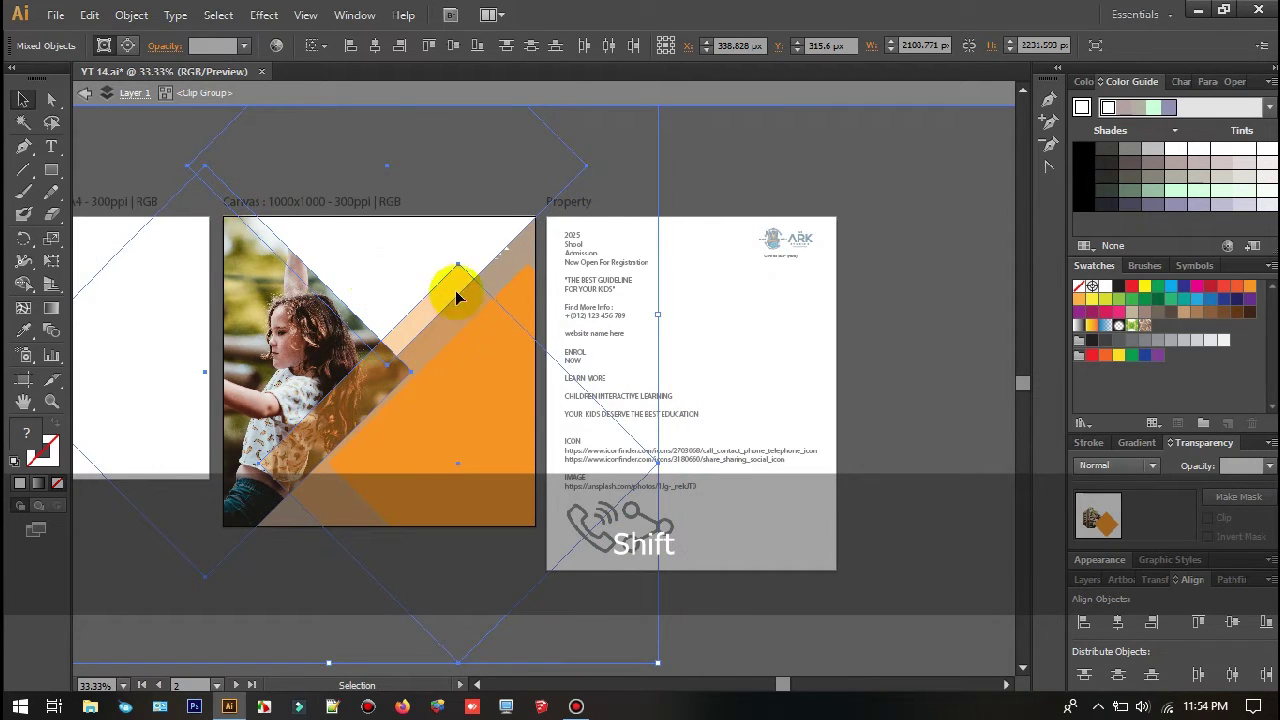
{"action": "left_click_drag", "start_coordinate": [515, 296], "coordinate": [447, 302]}
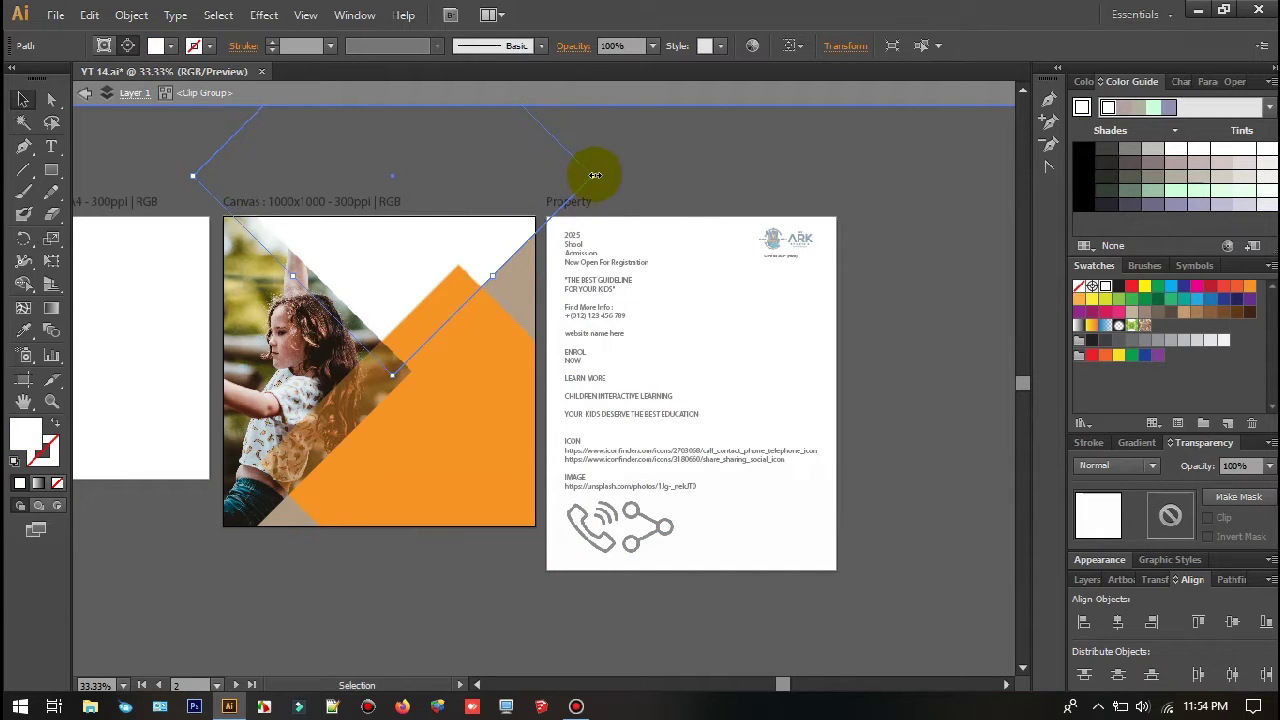
Step: Enlarge the white diamond so it fills the artboard's whole upper-right area behind the orange diamond
{"action": "left_click_drag", "start_coordinate": [595, 175], "coordinate": [771, 223]}
{"action": "double_click", "coordinate": [906, 291]}
{"action": "mouse_move", "coordinate": [906, 294]}
{"action": "left_mouse_down"}
{"action": "mouse_move", "coordinate": [851, 294]}
{"action": "mouse_move", "coordinate": [903, 316]}
{"action": "left_mouse_up"}
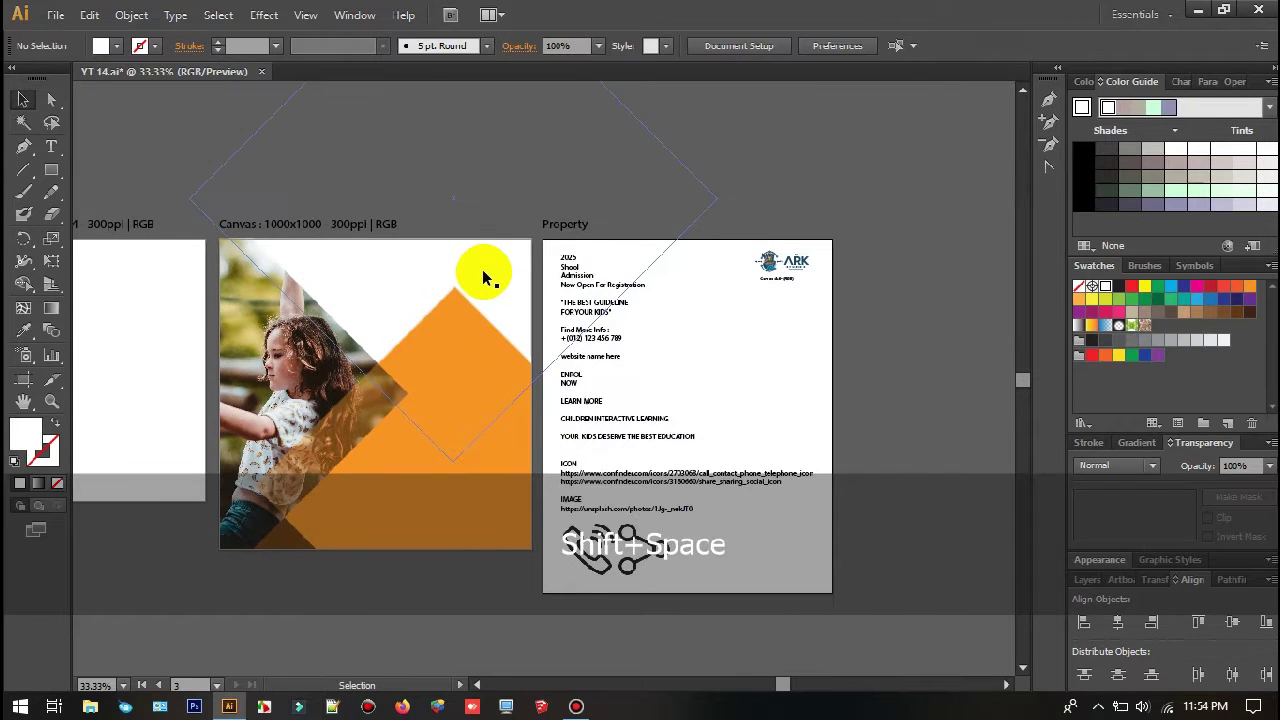
Step: Switch to outline view and delete the hidden coloured logo copy next to the white ARK logo
{"action": "key", "text": "ctrl+y"}
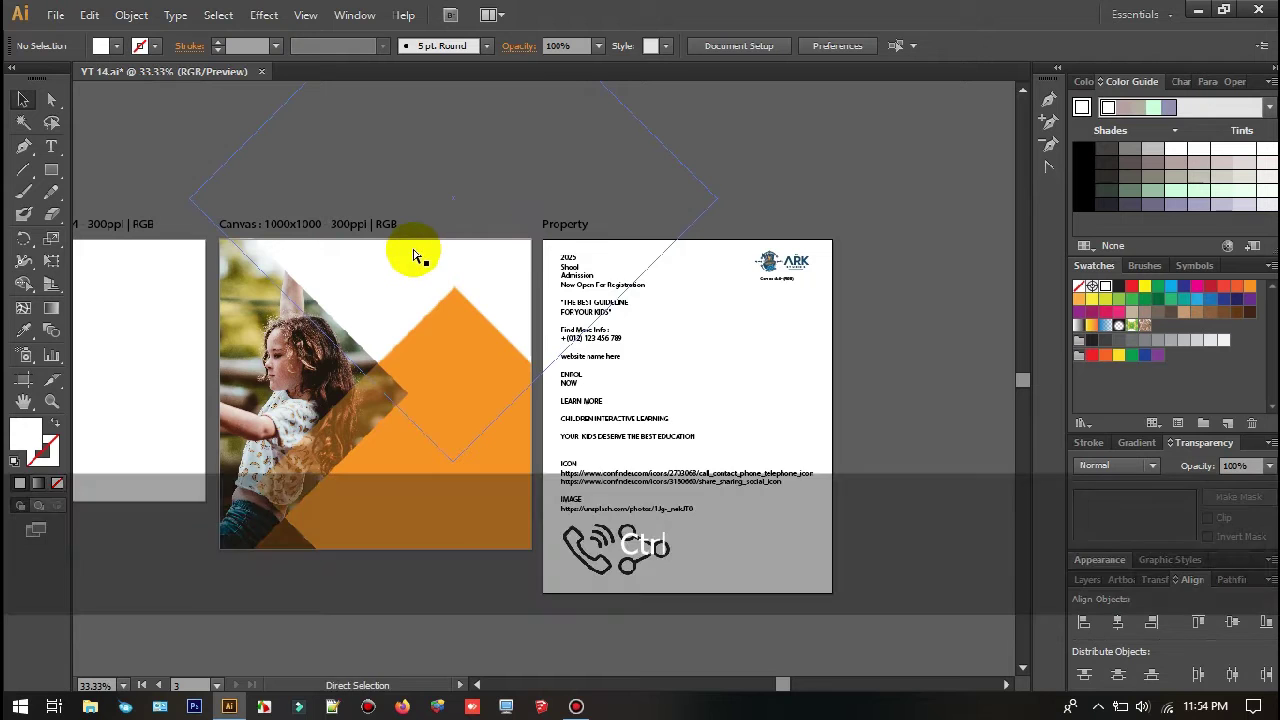
{"action": "left_click", "coordinate": [508, 273]}
{"action": "scroll", "coordinate": [503, 268], "scroll_direction": "up", "scroll_amount": 2}
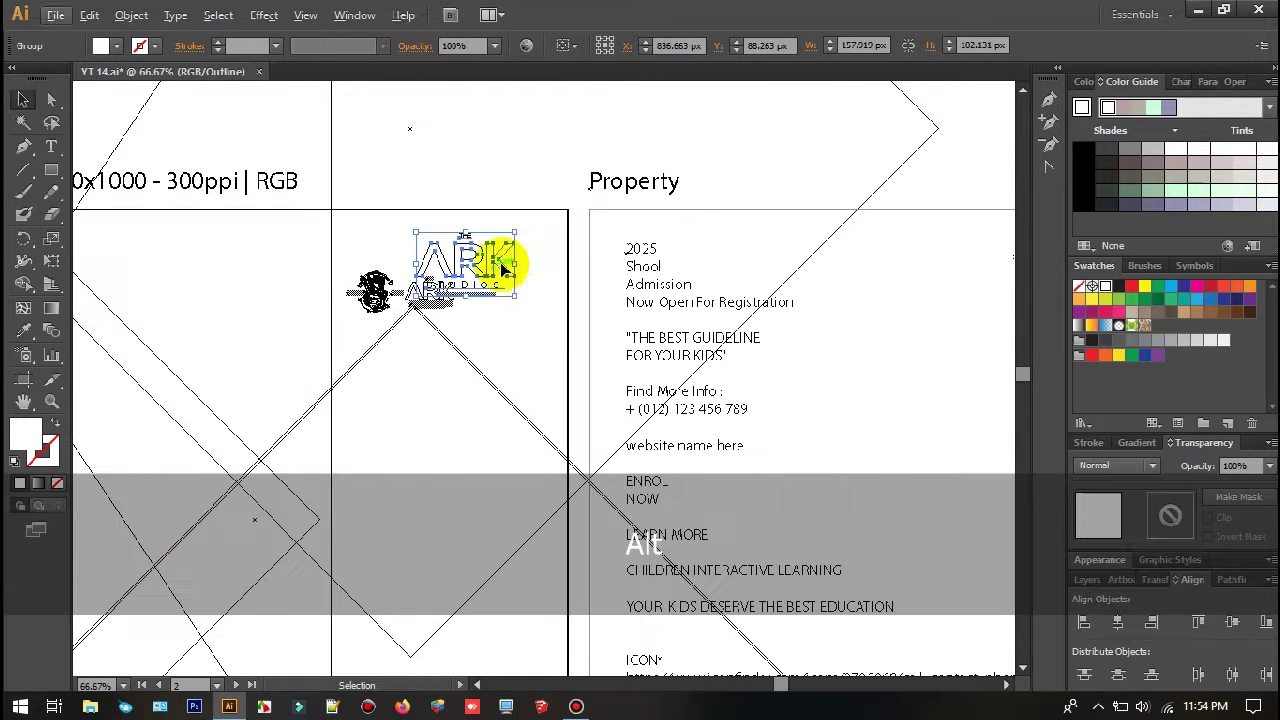
{"action": "left_click_drag", "start_coordinate": [345, 350], "coordinate": [346, 349]}
{"action": "left_click", "coordinate": [444, 157]}
{"action": "left_click", "coordinate": [373, 284]}
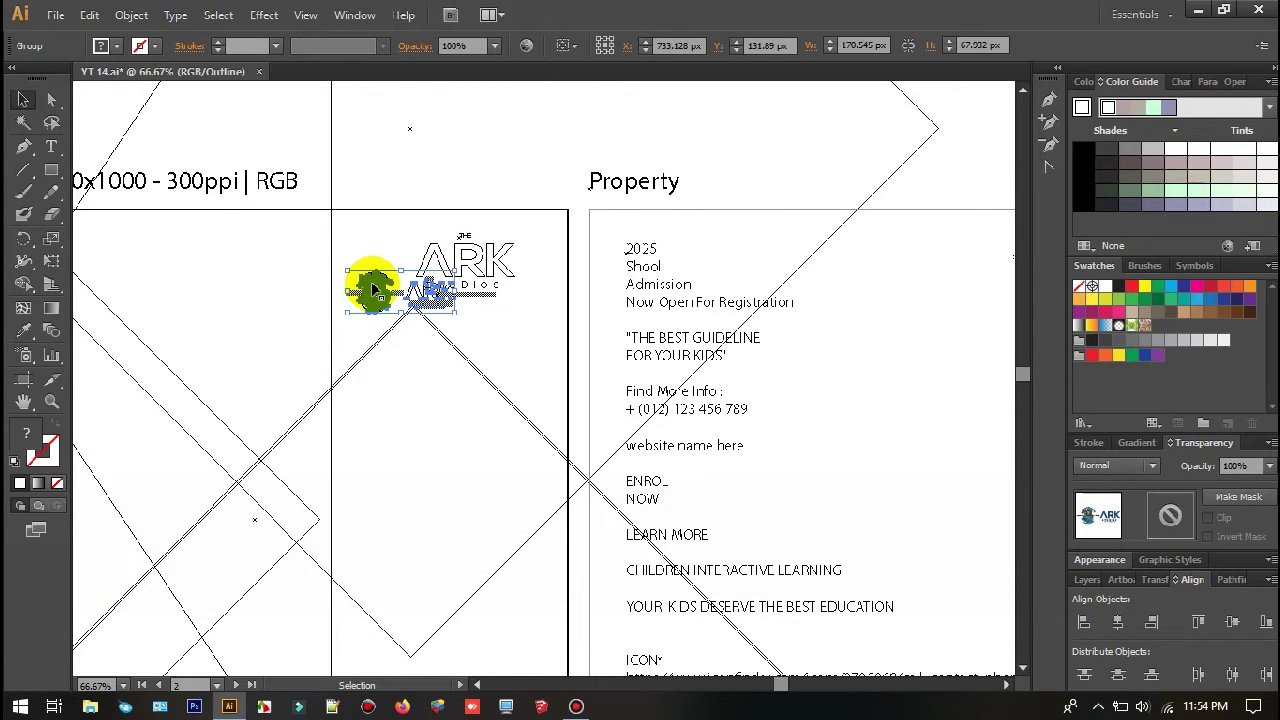
{"action": "key", "text": "Delete"}
Step: Select the white ARK logo, return to preview view and fill the logo with dark gray
{"action": "left_click", "coordinate": [428, 270]}
{"action": "left_click_drag", "start_coordinate": [557, 180], "coordinate": [411, 305]}
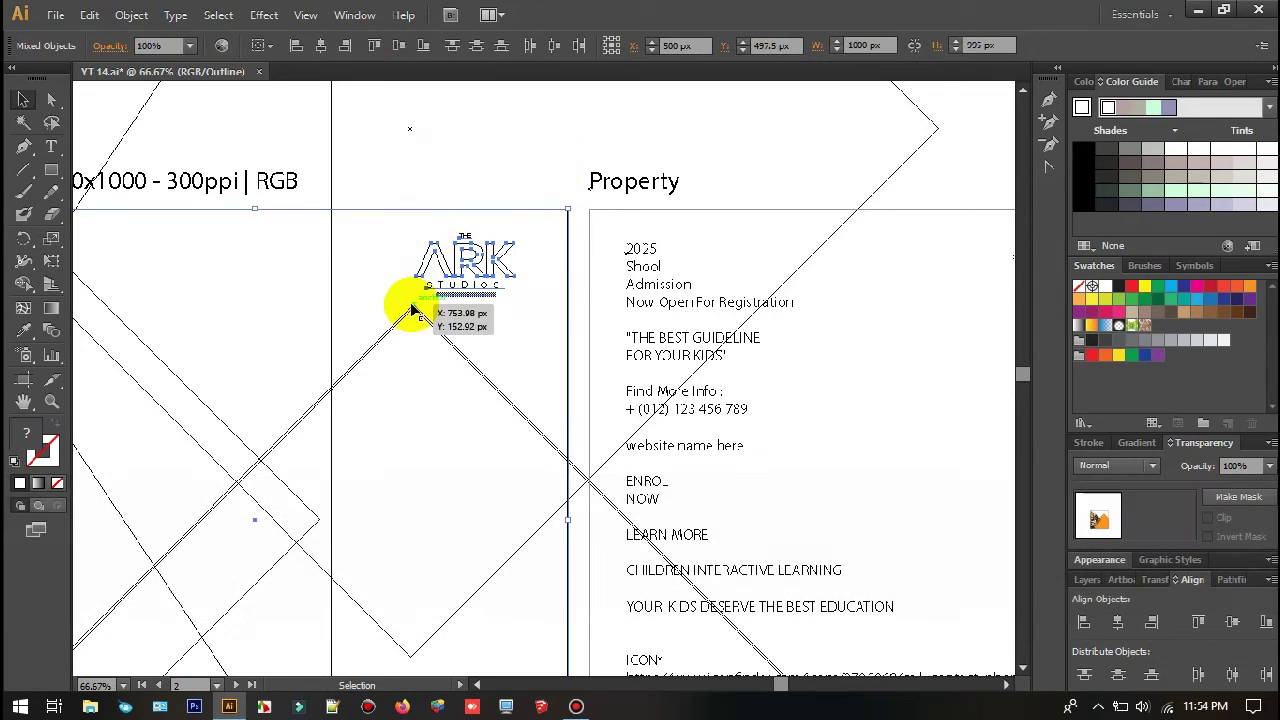
{"action": "left_click", "coordinate": [513, 183]}
{"action": "key", "text": "shift"}
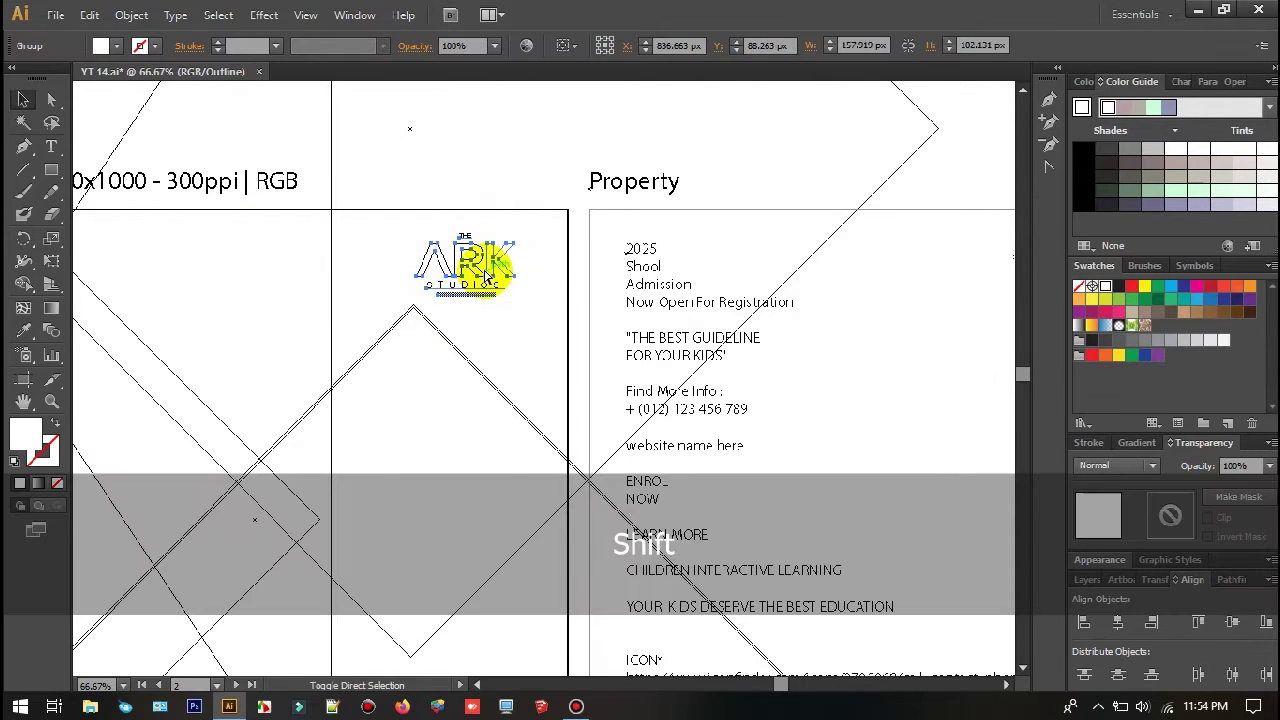
{"action": "key", "text": "ctrl+y"}
{"action": "scroll", "coordinate": [932, 275], "scroll_direction": "down", "scroll_amount": 3, "text": "alt"}
{"action": "left_click", "coordinate": [1105, 339]}
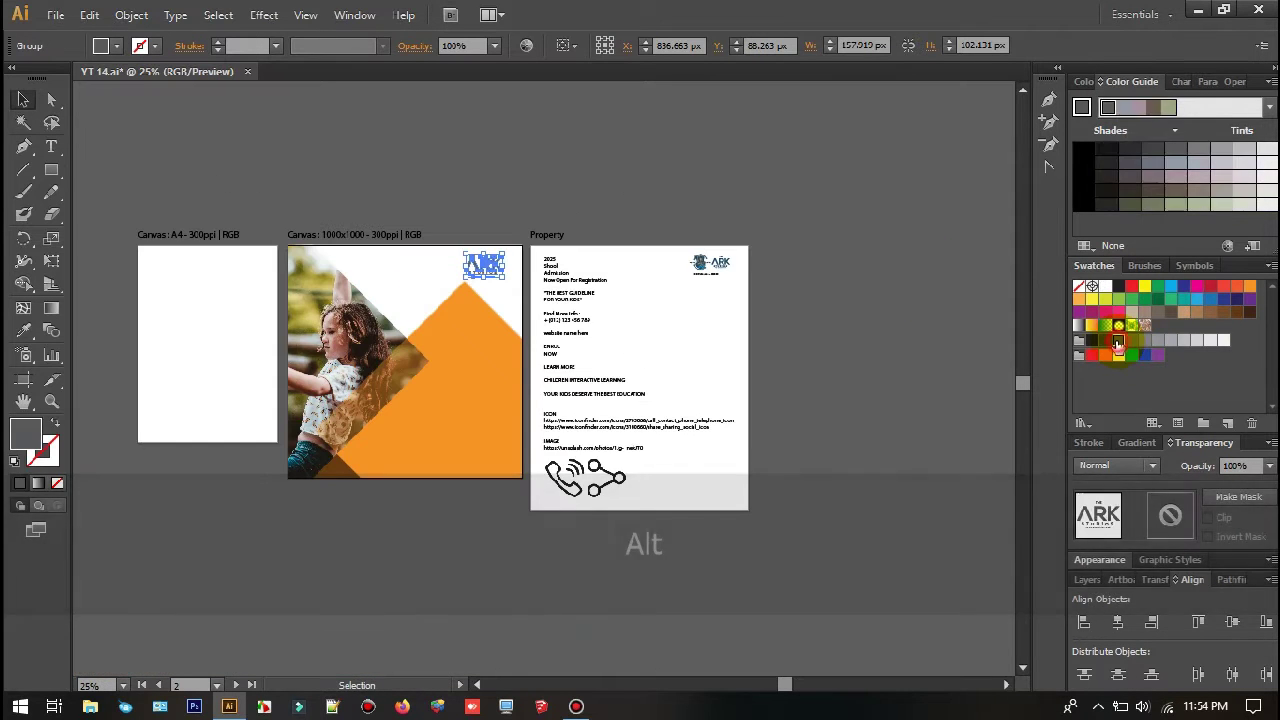
Step: Move the dark ARK logo to the horizontal middle of the artboard, near its top edge on the white area
{"action": "left_click", "coordinate": [453, 208]}
{"action": "scroll", "coordinate": [424, 280], "scroll_direction": "up", "scroll_amount": 3, "text": "alt"}
{"action": "left_click_drag", "start_coordinate": [424, 280], "coordinate": [557, 325]}
{"action": "left_click_drag", "start_coordinate": [521, 250], "coordinate": [310, 278]}
{"action": "left_click_drag", "start_coordinate": [366, 238], "coordinate": [338, 254]}
{"action": "left_click", "coordinate": [459, 173]}
{"action": "left_click_drag", "start_coordinate": [459, 173], "coordinate": [557, 109]}
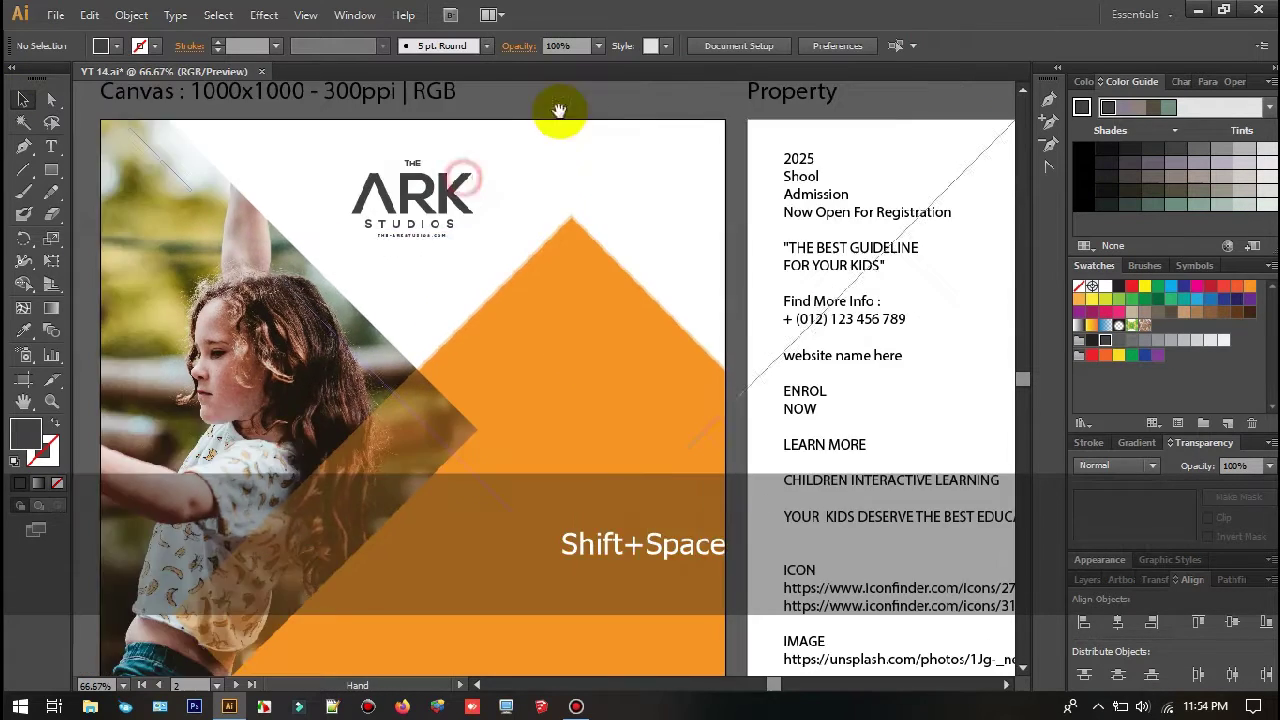
{"action": "scroll", "coordinate": [568, 132], "scroll_direction": "down", "scroll_amount": 2, "text": "alt"}
{"action": "scroll", "coordinate": [589, 174], "scroll_direction": "up", "scroll_amount": 5, "text": "alt"}
{"action": "left_click_drag", "start_coordinate": [491, 238], "coordinate": [471, 261]}
{"action": "key", "text": "ctrl+z"}
{"action": "key", "text": "ctrl+z"}
{"action": "left_click", "coordinate": [470, 271]}
{"action": "scroll", "coordinate": [436, 300], "scroll_direction": "down", "scroll_amount": 4, "text": "alt"}
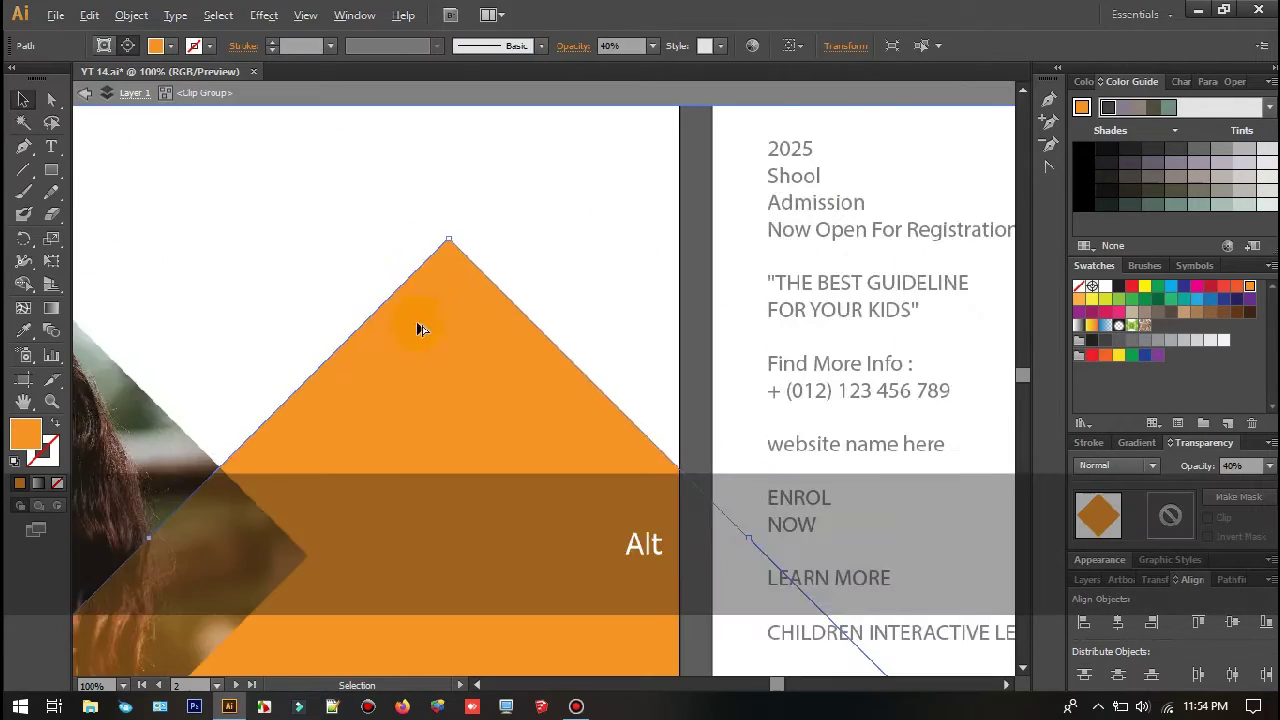
{"action": "double_click", "coordinate": [840, 124]}
{"action": "left_click_drag", "start_coordinate": [783, 154], "coordinate": [534, 177]}
{"action": "double_click", "coordinate": [925, 177]}
Step: Copy the heading lines from "2025" to "Now Open For Registration" out of the Property artboard's text
{"action": "left_click_drag", "start_coordinate": [474, 228], "coordinate": [616, 183]}
{"action": "left_click_drag", "start_coordinate": [376, 290], "coordinate": [446, 253]}
{"action": "left_click_drag", "start_coordinate": [954, 171], "coordinate": [688, 228]}
{"action": "left_click_drag", "start_coordinate": [538, 226], "coordinate": [665, 170]}
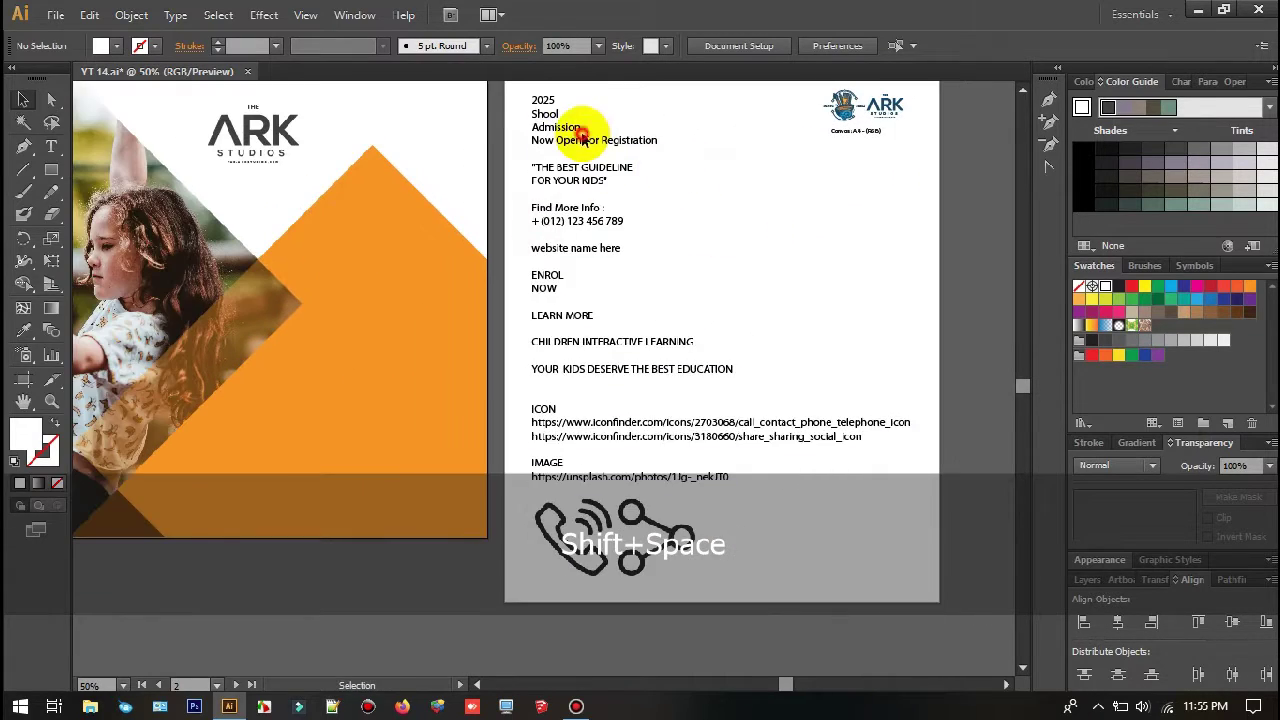
{"action": "left_click_drag", "start_coordinate": [568, 128], "coordinate": [594, 131]}
{"action": "left_click", "coordinate": [592, 126]}
{"action": "left_click", "coordinate": [50, 146]}
{"action": "left_click_drag", "start_coordinate": [684, 140], "coordinate": [557, 98]}
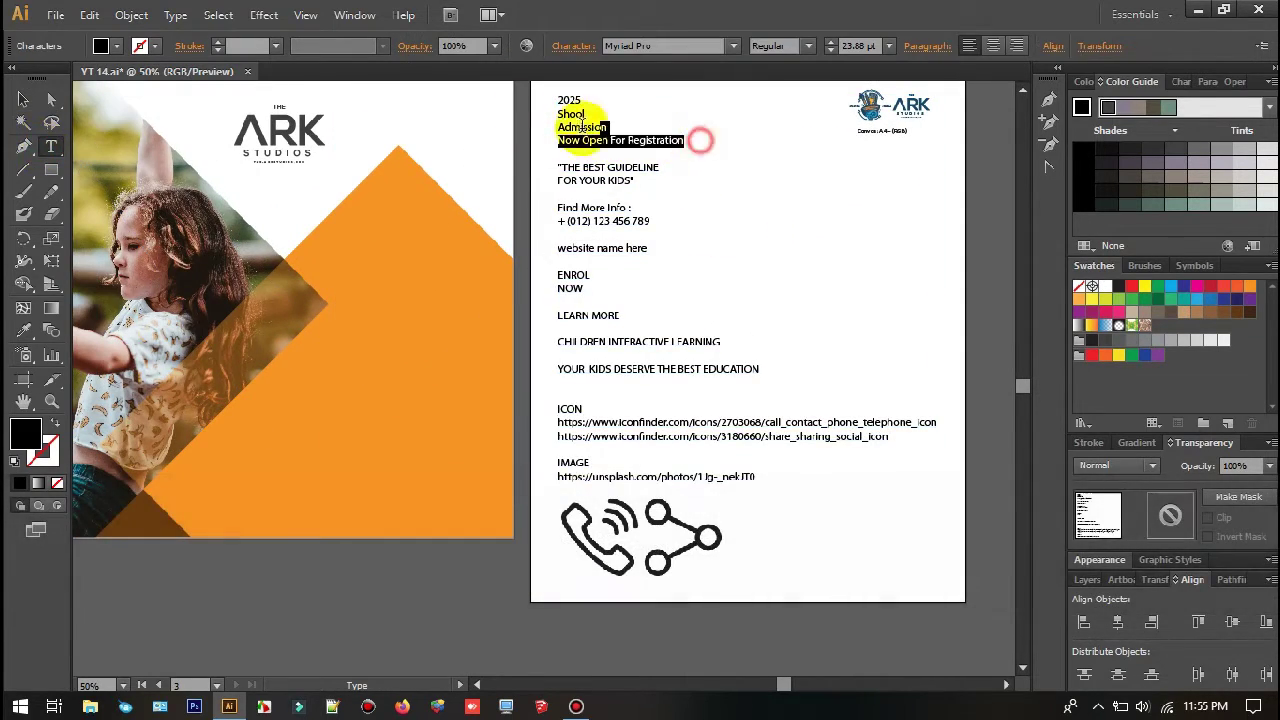
{"action": "key", "text": "ctrl+x"}
{"action": "key", "text": "ctrl+z"}
{"action": "key", "text": "ctrl+c"}
Step: Paste the copied heading as a new text object below the artboards and scale it up to about 125 pt
{"action": "left_click", "coordinate": [24, 100]}
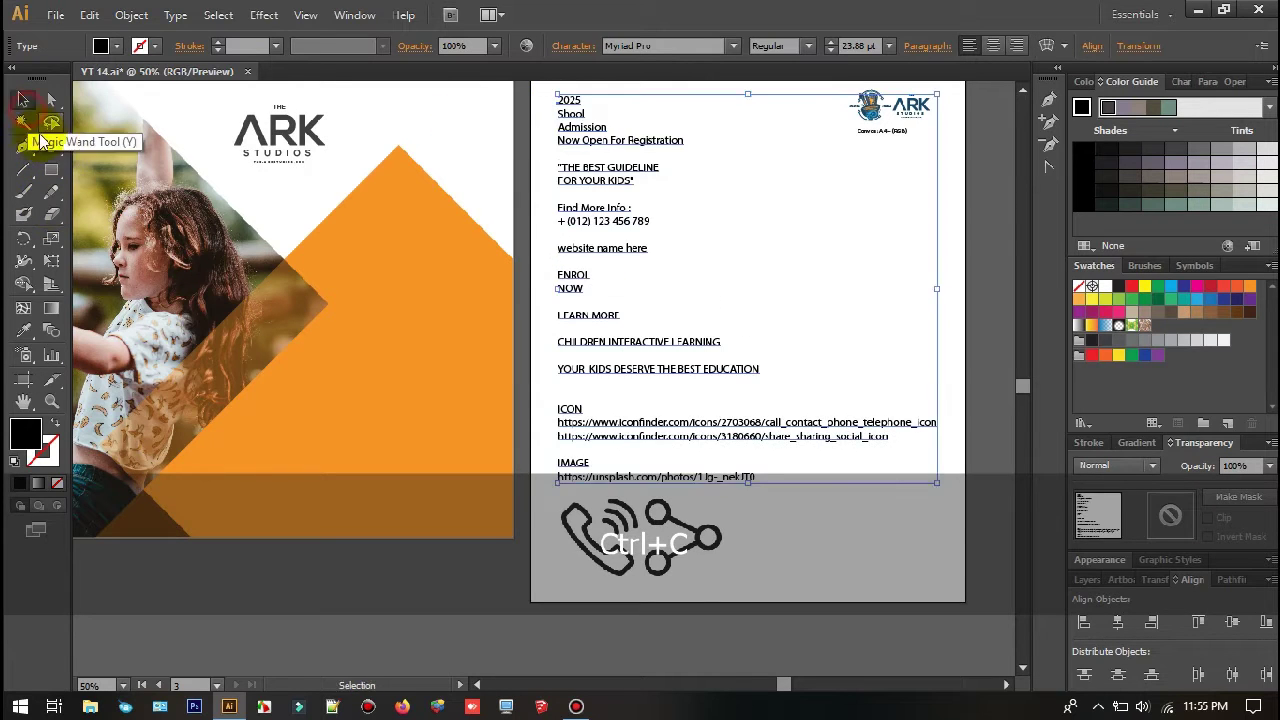
{"action": "left_click", "coordinate": [50, 146]}
{"action": "scroll", "coordinate": [245, 226], "scroll_direction": "down", "scroll_amount": 2}
{"action": "left_click_drag", "start_coordinate": [259, 407], "coordinate": [318, 310]}
{"action": "left_click", "coordinate": [296, 386]}
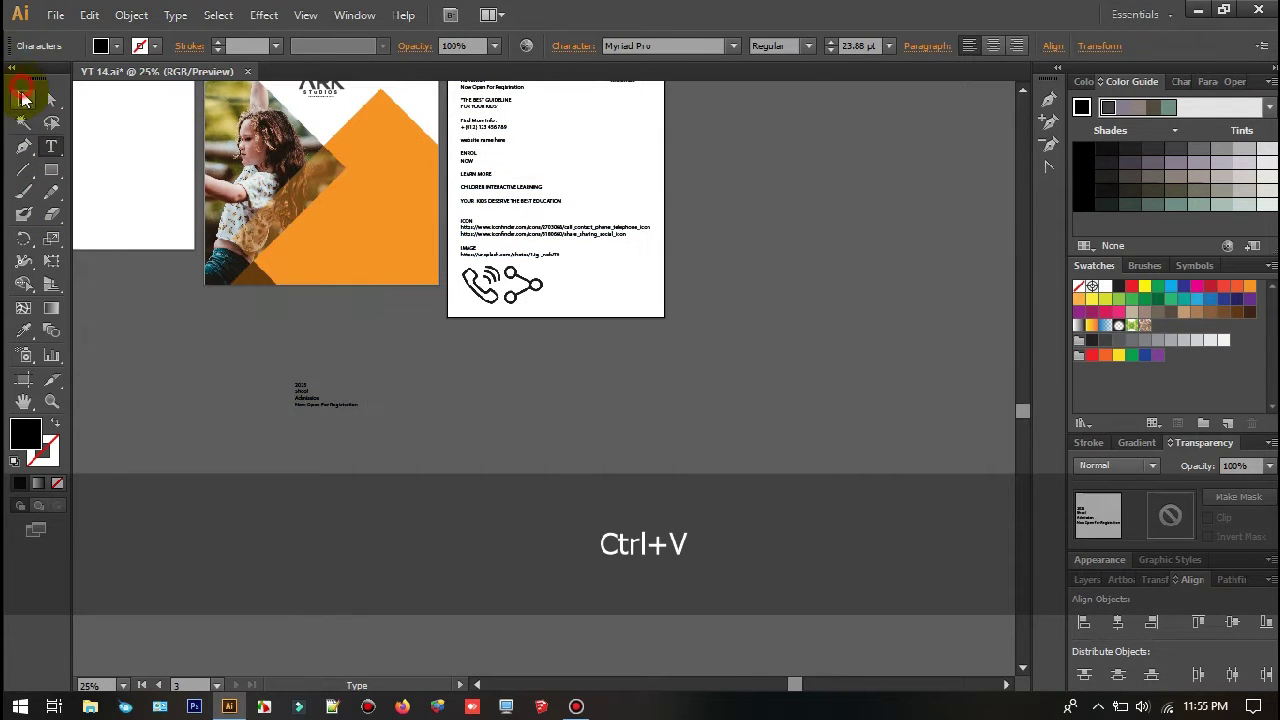
{"action": "left_click", "coordinate": [24, 98]}
{"action": "left_click_drag", "start_coordinate": [358, 386], "coordinate": [643, 309]}
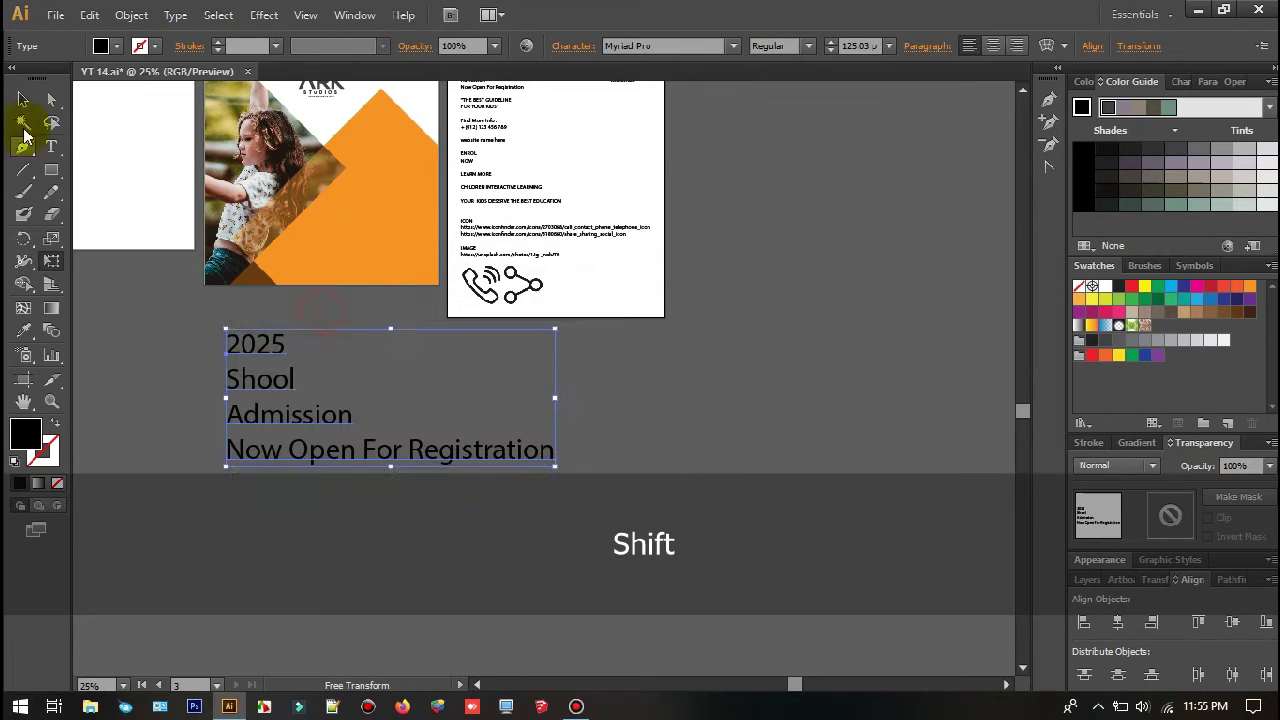
Step: Set the font of all the pasted heading text to Nexa Bold
{"action": "left_click", "coordinate": [51, 146]}
{"action": "key", "text": "ctrl+a"}
{"action": "left_click", "coordinate": [270, 343]}
{"action": "key", "text": "ctrl+a"}
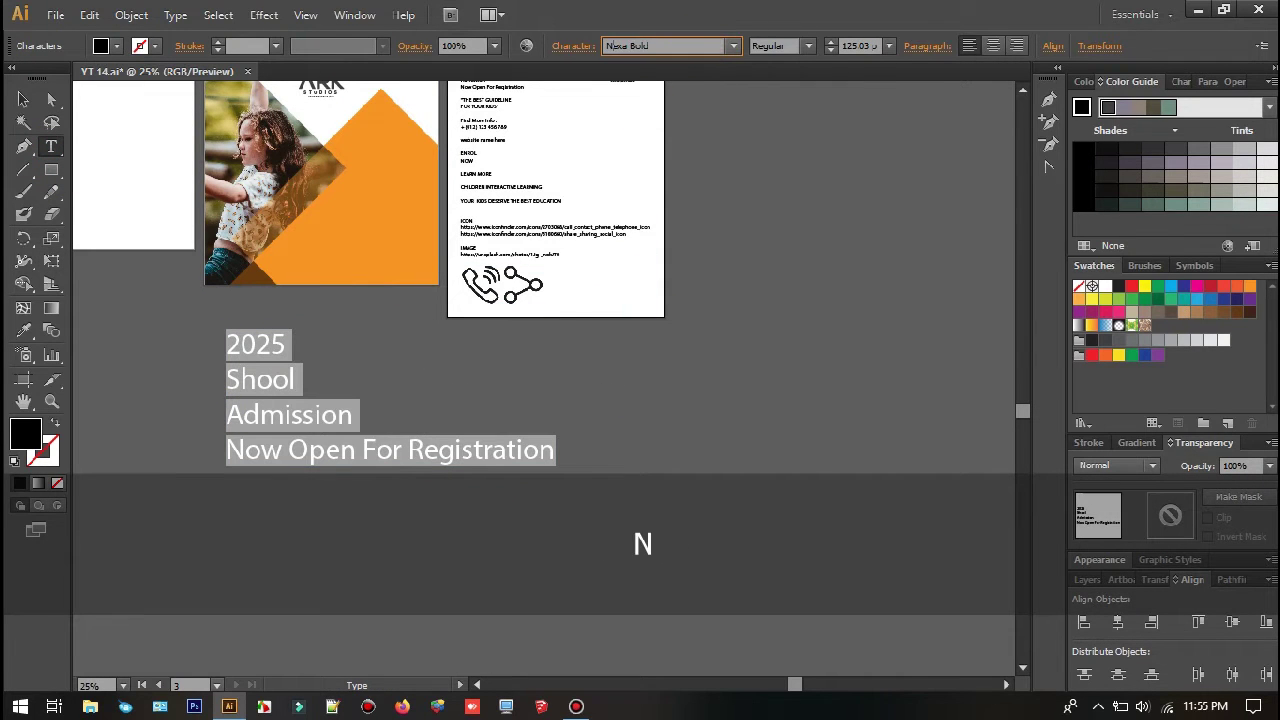
{"action": "type", "text": "N"}
{"action": "key", "text": "Return"}
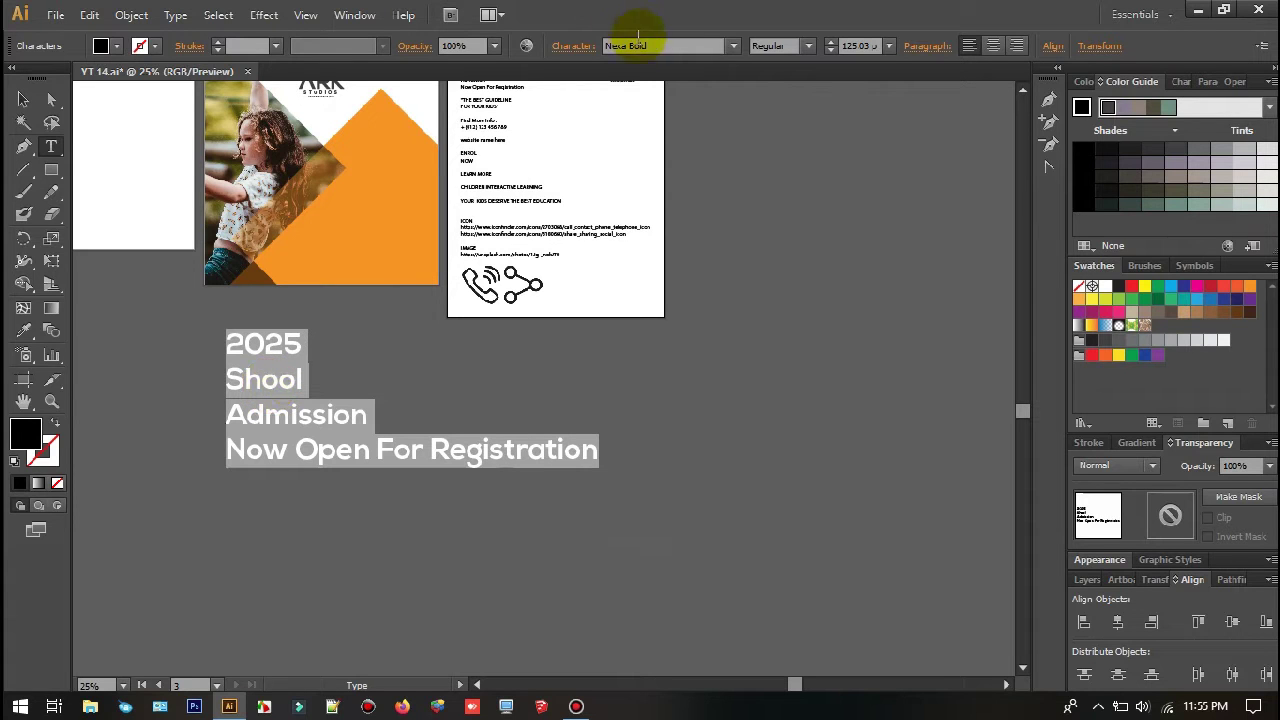
Step: Retype the heading's second line as "SCHOOL" and its third line as "ADMISSION"
{"action": "scroll", "coordinate": [264, 391], "scroll_direction": "up", "scroll_amount": 3}
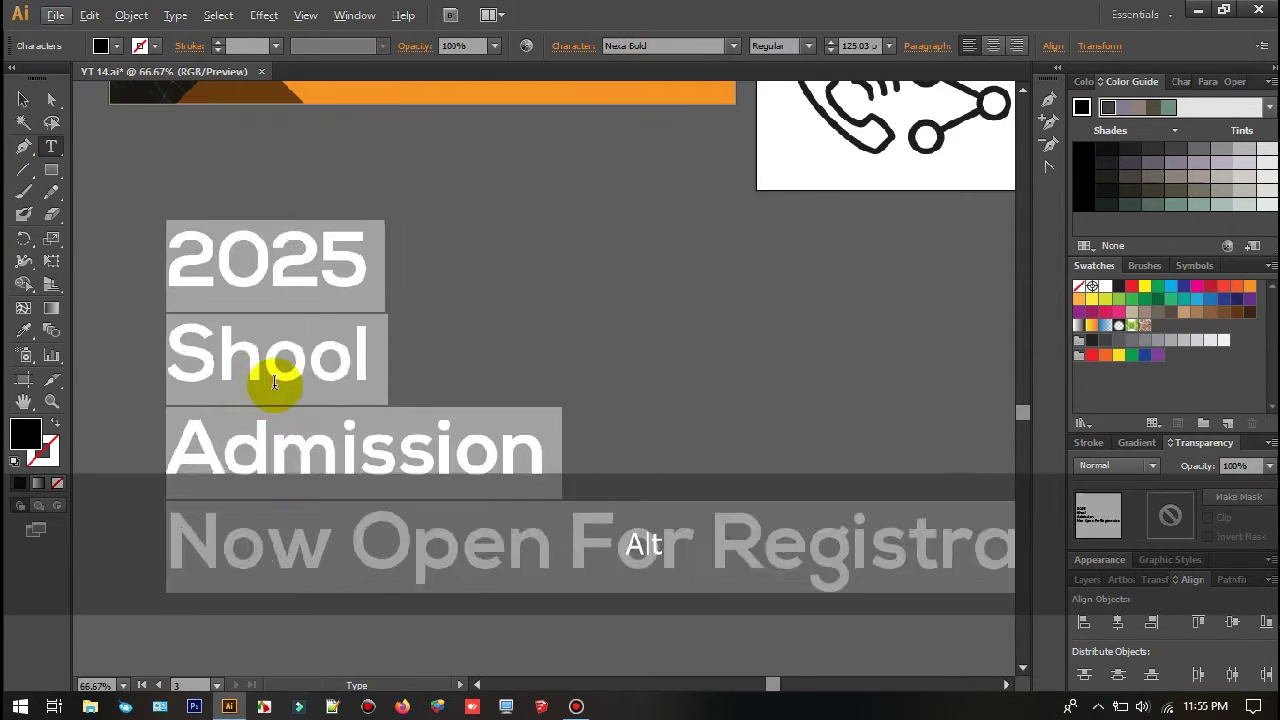
{"action": "left_click", "coordinate": [310, 360]}
{"action": "scroll", "coordinate": [383, 366], "scroll_direction": "down", "scroll_amount": 2}
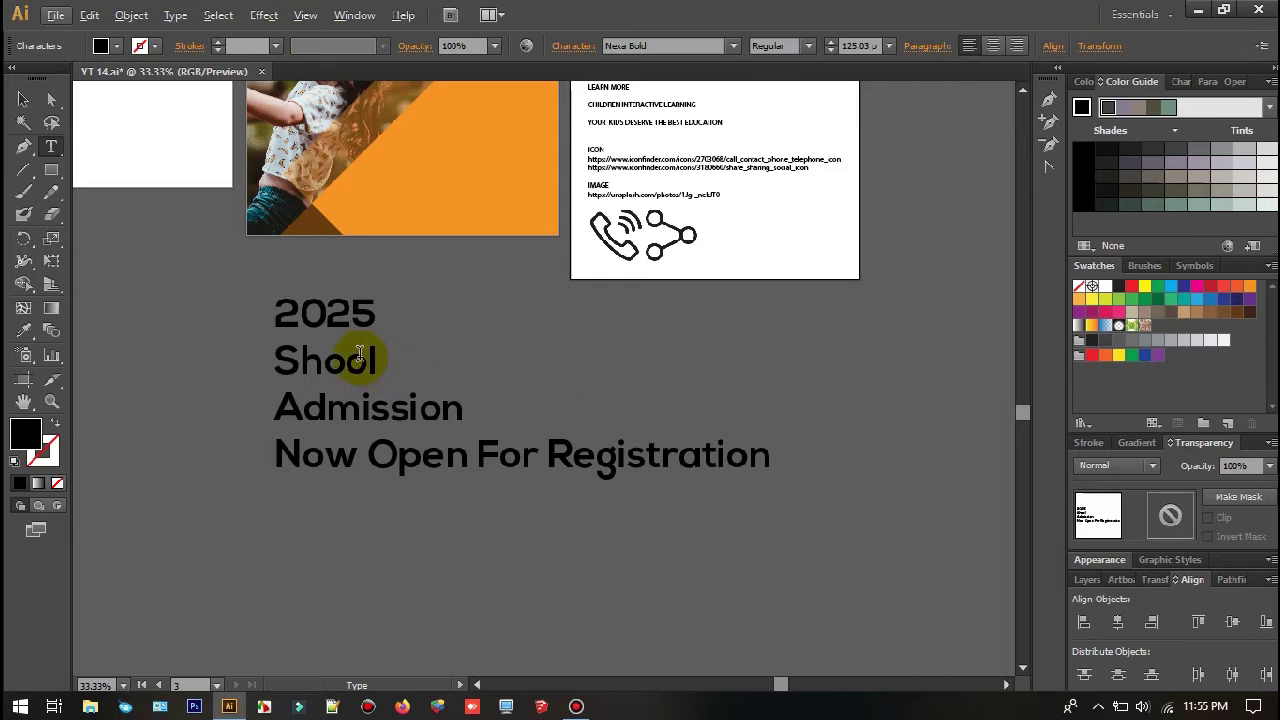
{"action": "key", "text": "Caps_Lock"}
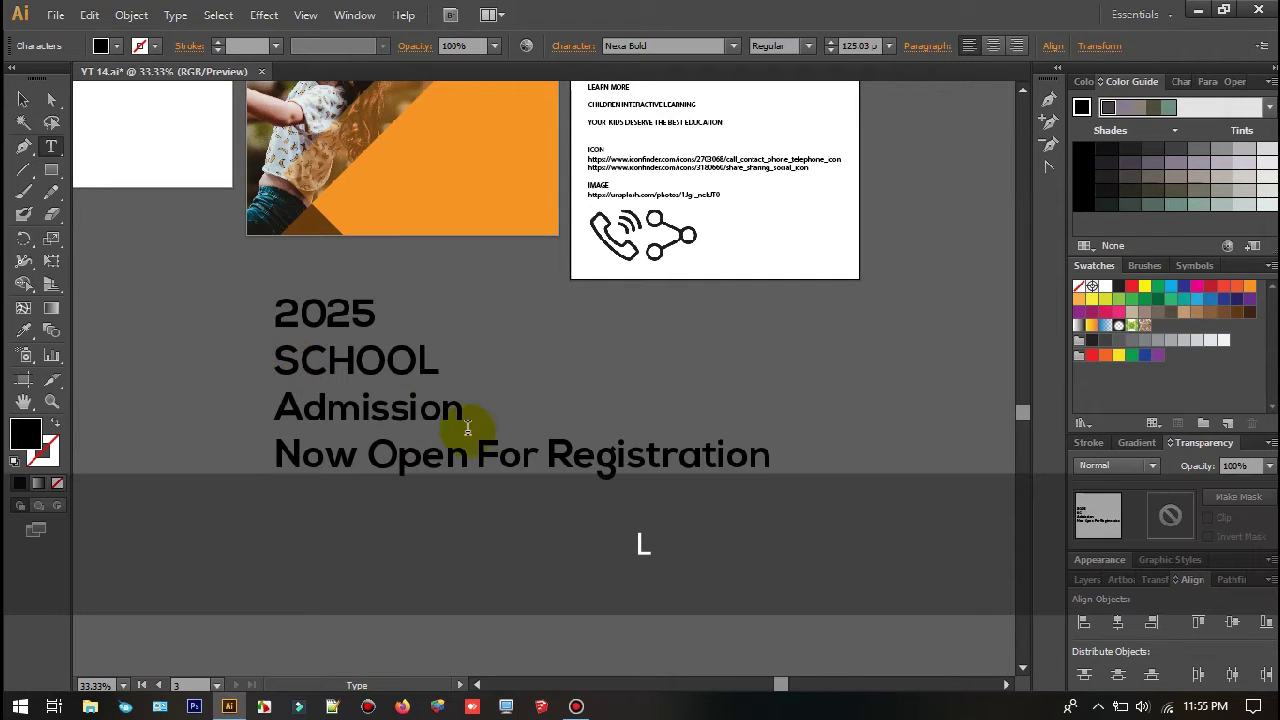
{"action": "left_click_drag", "start_coordinate": [467, 428], "coordinate": [243, 414]}
{"action": "type", "text": "ADMI"}
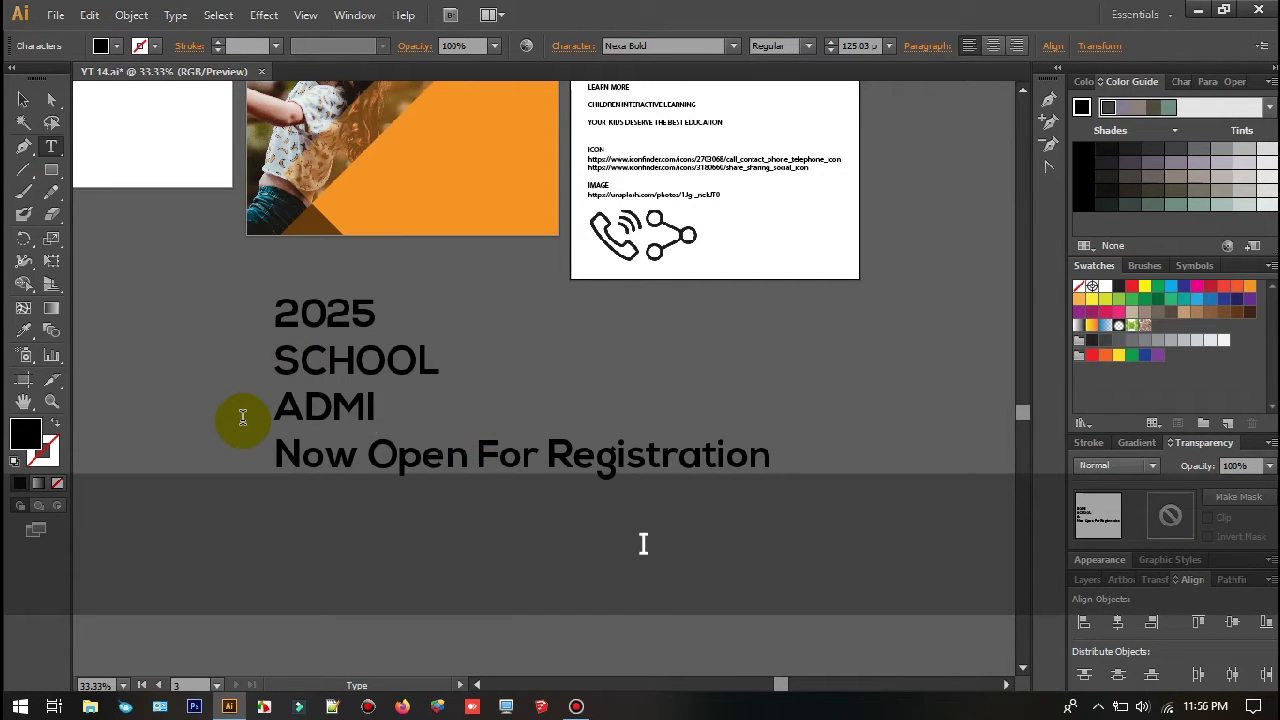
{"action": "type", "text": "SION"}
{"action": "left_click", "coordinate": [421, 408]}
{"action": "type", "text": "S"}
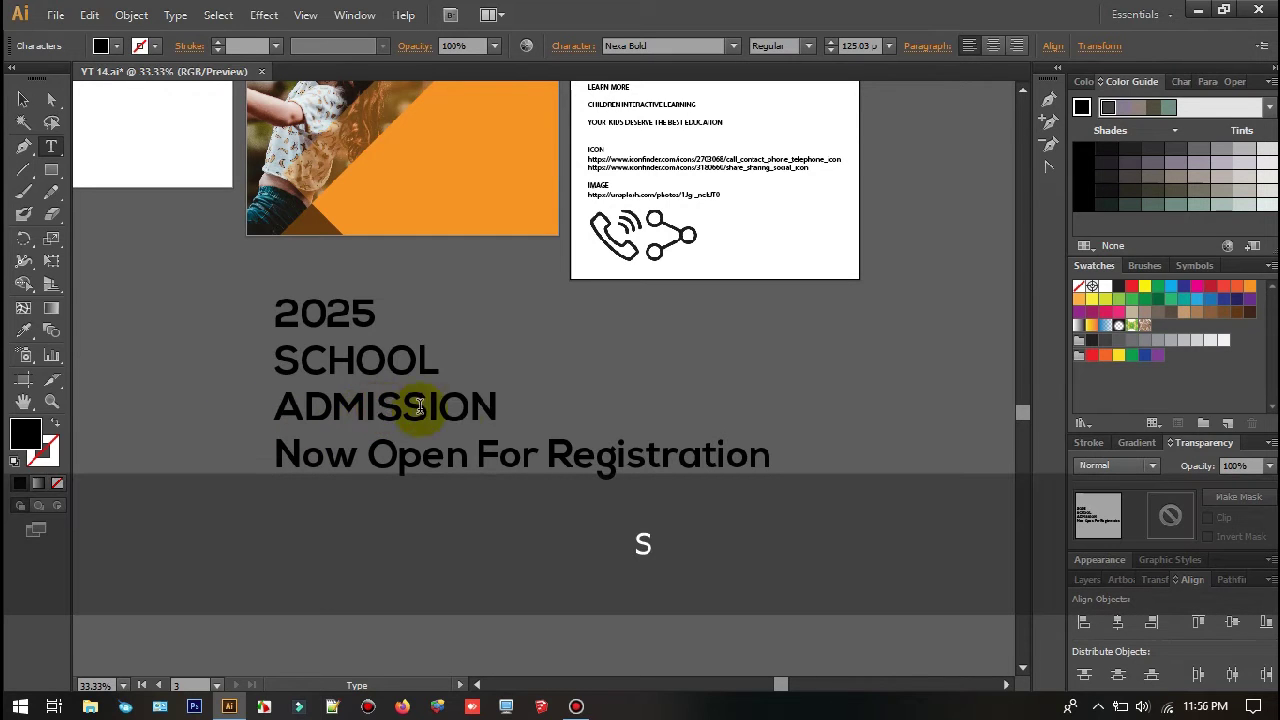
Step: Cut the "SCHOOL ADMISSION" lines from the heading and paste them as a separate text object beside it
{"action": "left_click_drag", "start_coordinate": [505, 410], "coordinate": [251, 363]}
{"action": "key", "text": "ctrl+x"}
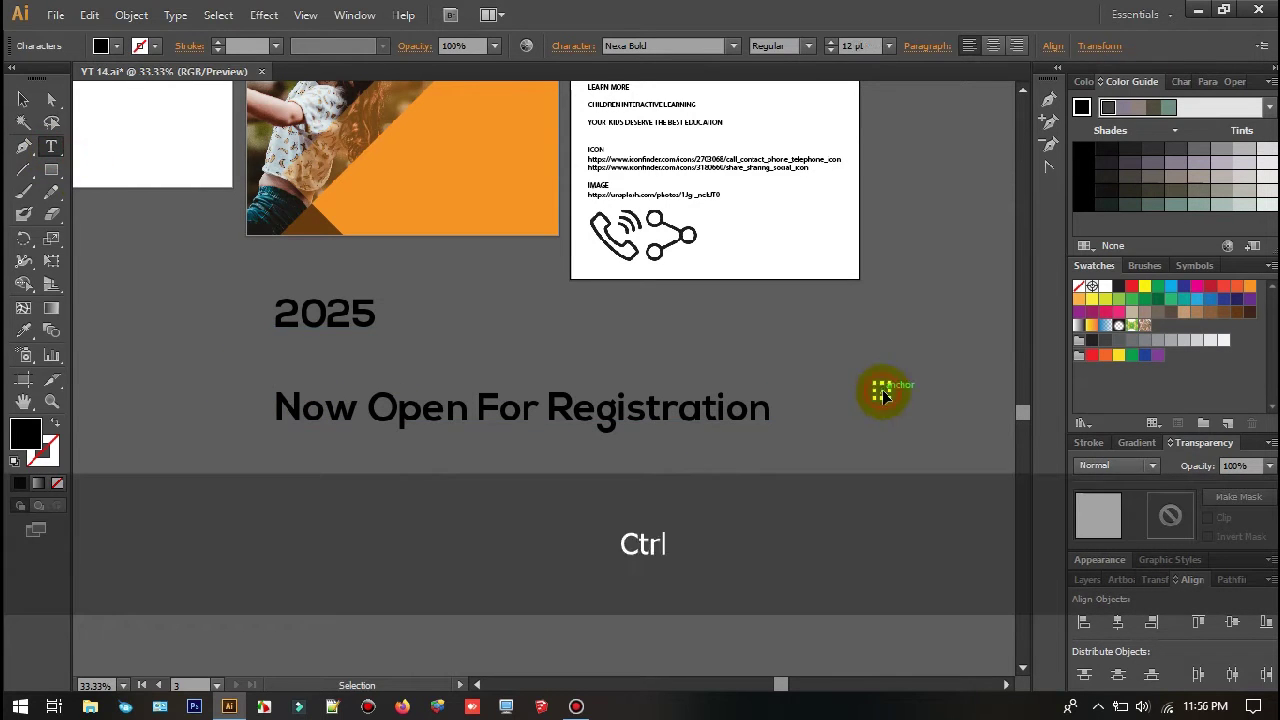
{"action": "key", "text": "ctrl+v"}
{"action": "left_click_drag", "start_coordinate": [662, 435], "coordinate": [414, 449]}
{"action": "left_click", "coordinate": [97, 342]}
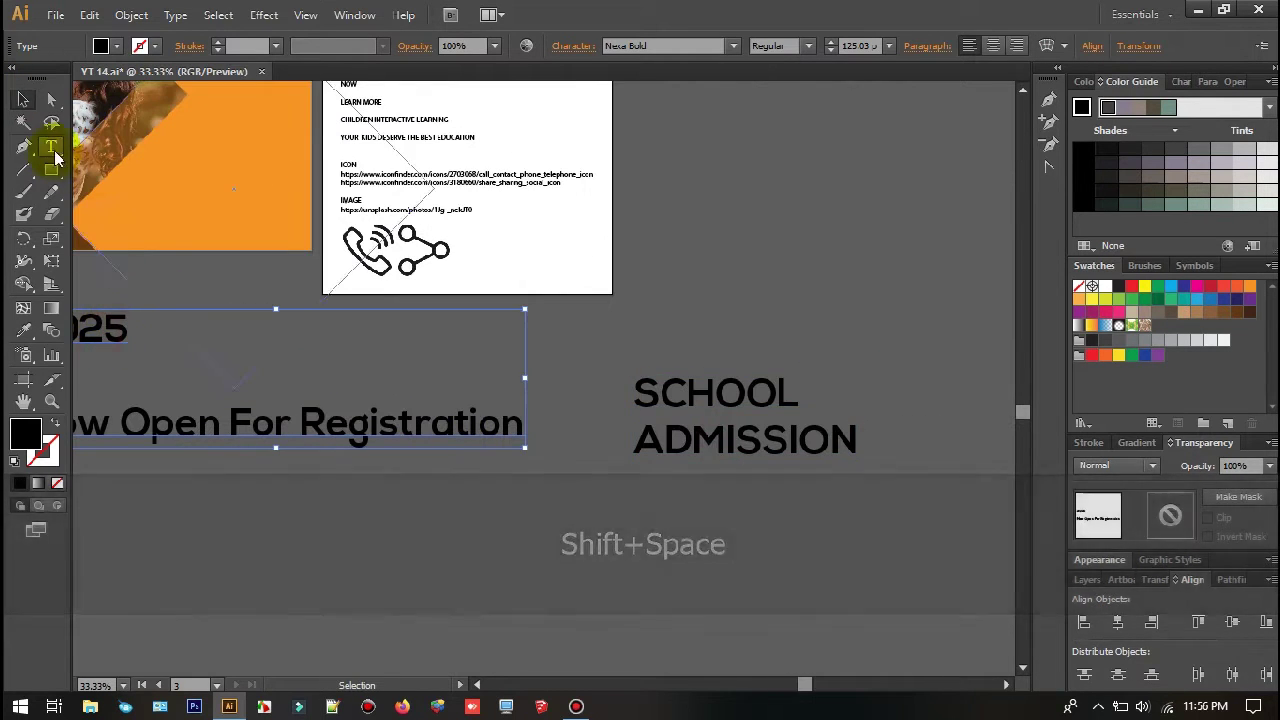
Step: Cut "2025" from the pasted heading and paste it as a separate text object above "SCHOOL ADMISSION"
{"action": "left_click", "coordinate": [51, 147]}
{"action": "left_click_drag", "start_coordinate": [105, 307], "coordinate": [190, 336]}
{"action": "key", "text": "ctrl+x"}
{"action": "left_click", "coordinate": [23, 99]}
{"action": "left_click", "coordinate": [51, 147]}
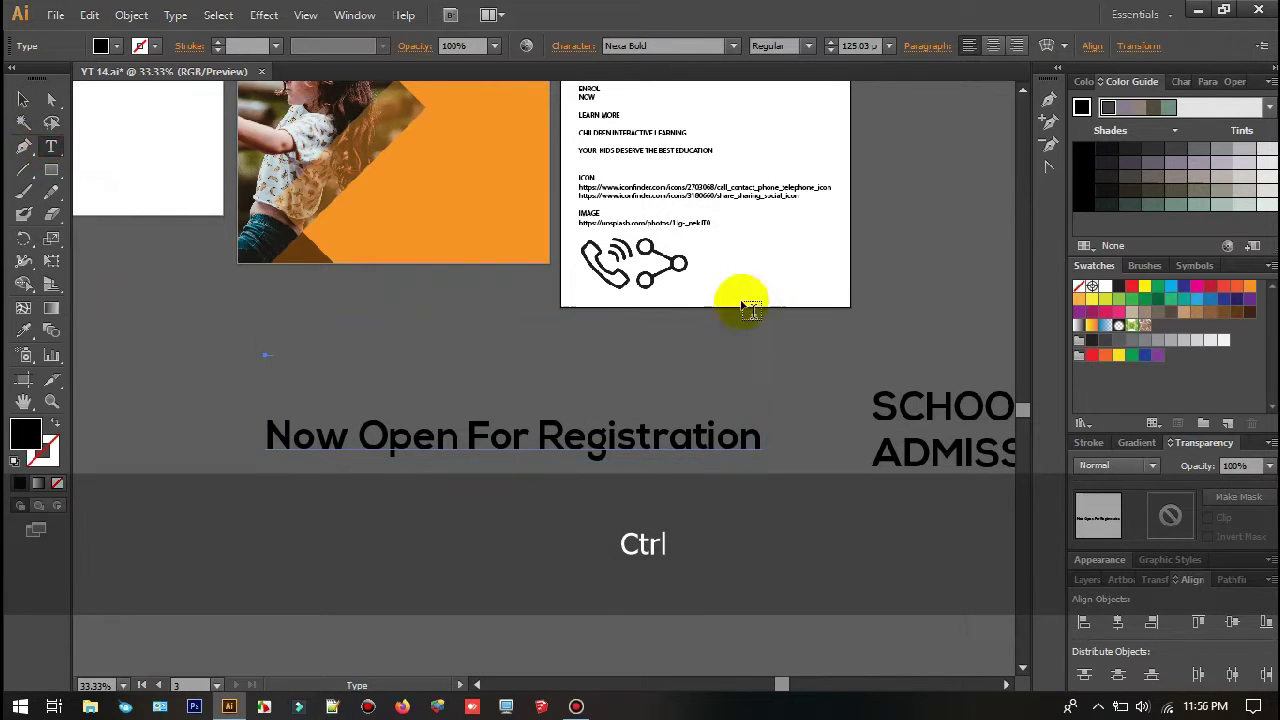
{"action": "left_click_drag", "start_coordinate": [975, 216], "coordinate": [619, 362]}
{"action": "left_click", "coordinate": [21, 101]}
Step: Re-paste "Now Open For Registration" as its own single-line text object and delete the leftover original text object
{"action": "left_click_drag", "start_coordinate": [298, 596], "coordinate": [429, 474]}
{"action": "left_click", "coordinate": [388, 470]}
{"action": "scroll", "coordinate": [385, 470], "scroll_direction": "down", "scroll_amount": 1}
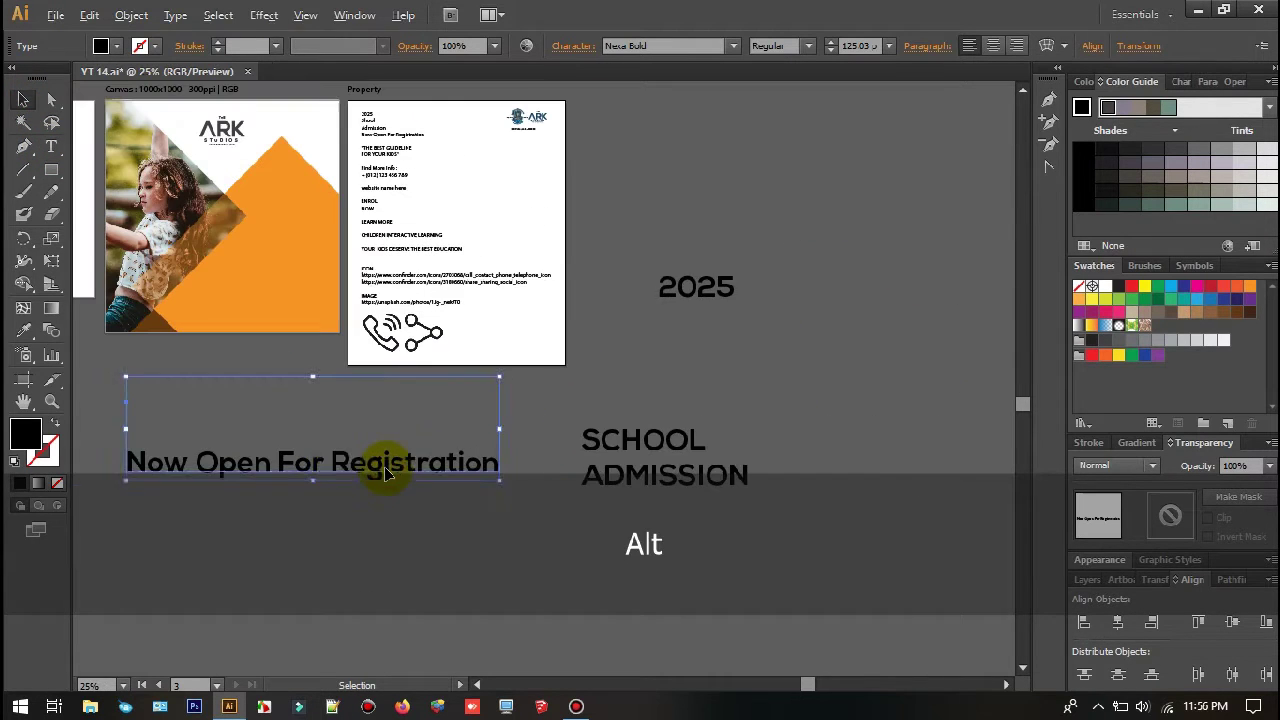
{"action": "key", "text": "ctrl+x"}
{"action": "scroll", "coordinate": [168, 385], "scroll_direction": "left", "scroll_amount": 2}
{"action": "key", "text": "Delete"}
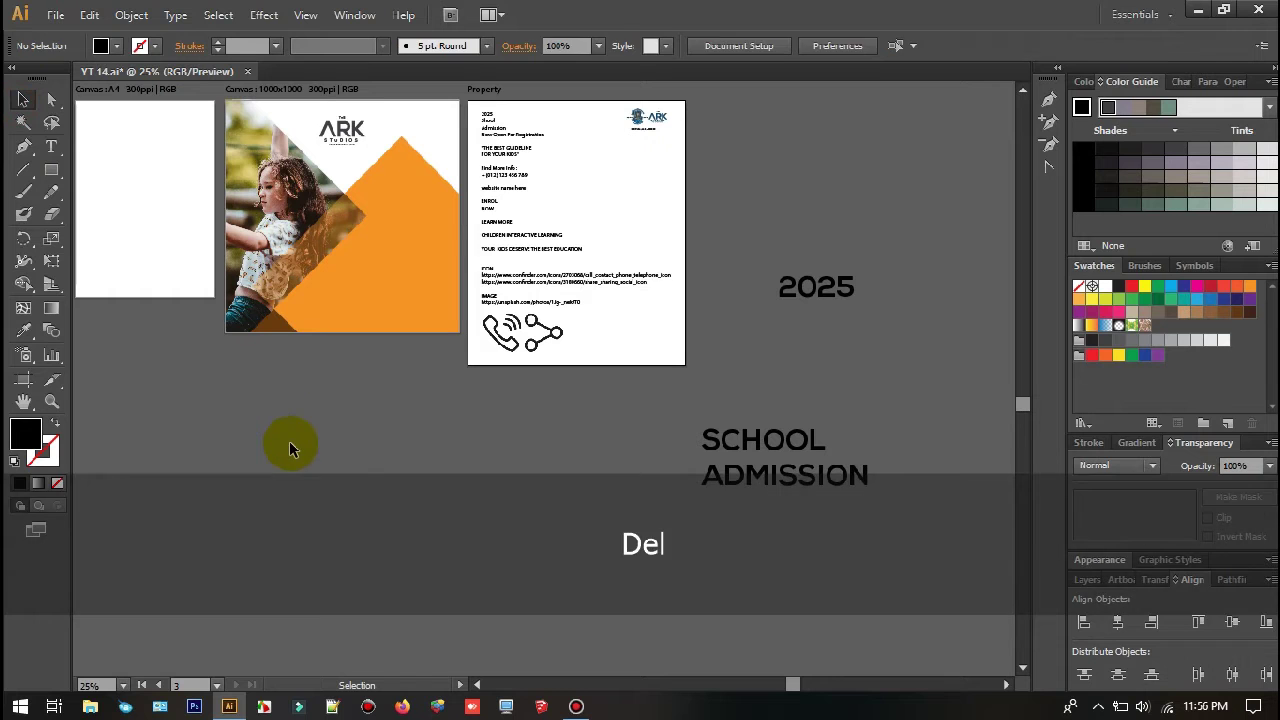
{"action": "key", "text": "ctrl+v"}
{"action": "key", "text": "shift+space"}
{"action": "left_click_drag", "start_coordinate": [372, 366], "coordinate": [204, 309]}
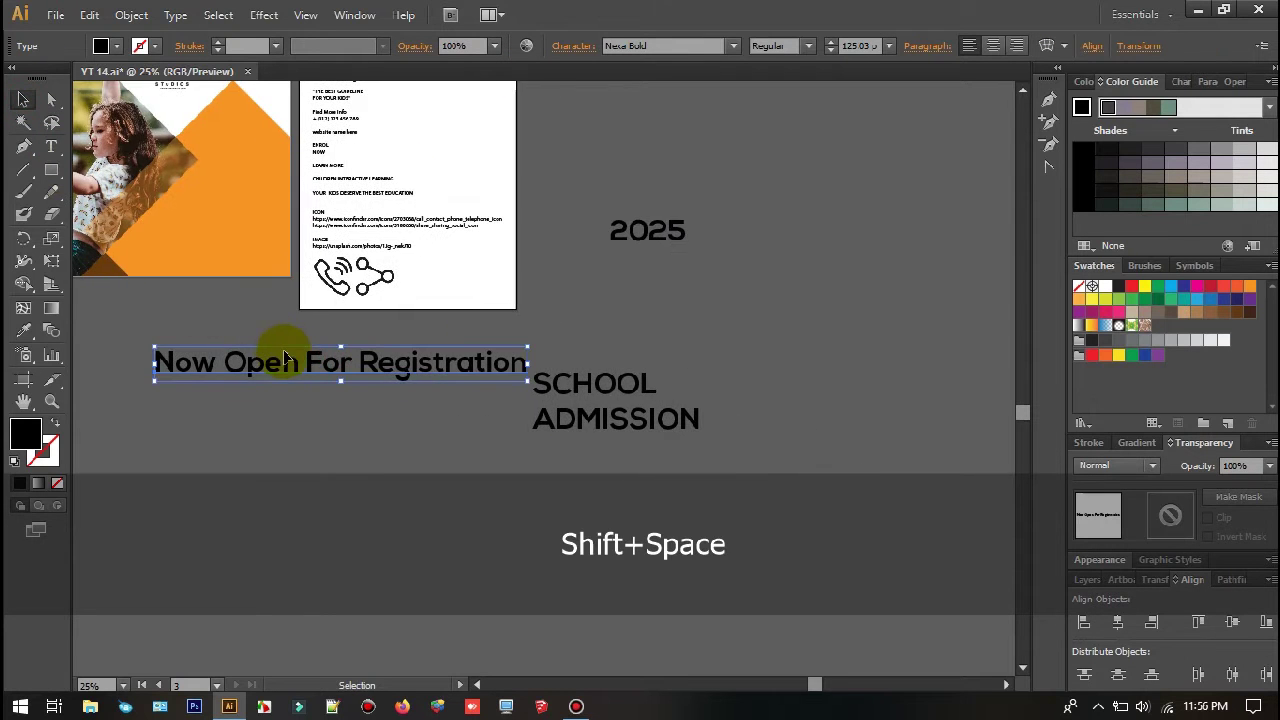
Step: Scale "Now Open For Registration" down to about 59 pt and place it below "ADMISSION", flush with its left edge
{"action": "left_click_drag", "start_coordinate": [283, 351], "coordinate": [600, 468]}
{"action": "scroll", "coordinate": [622, 472], "scroll_direction": "up", "scroll_amount": 2}
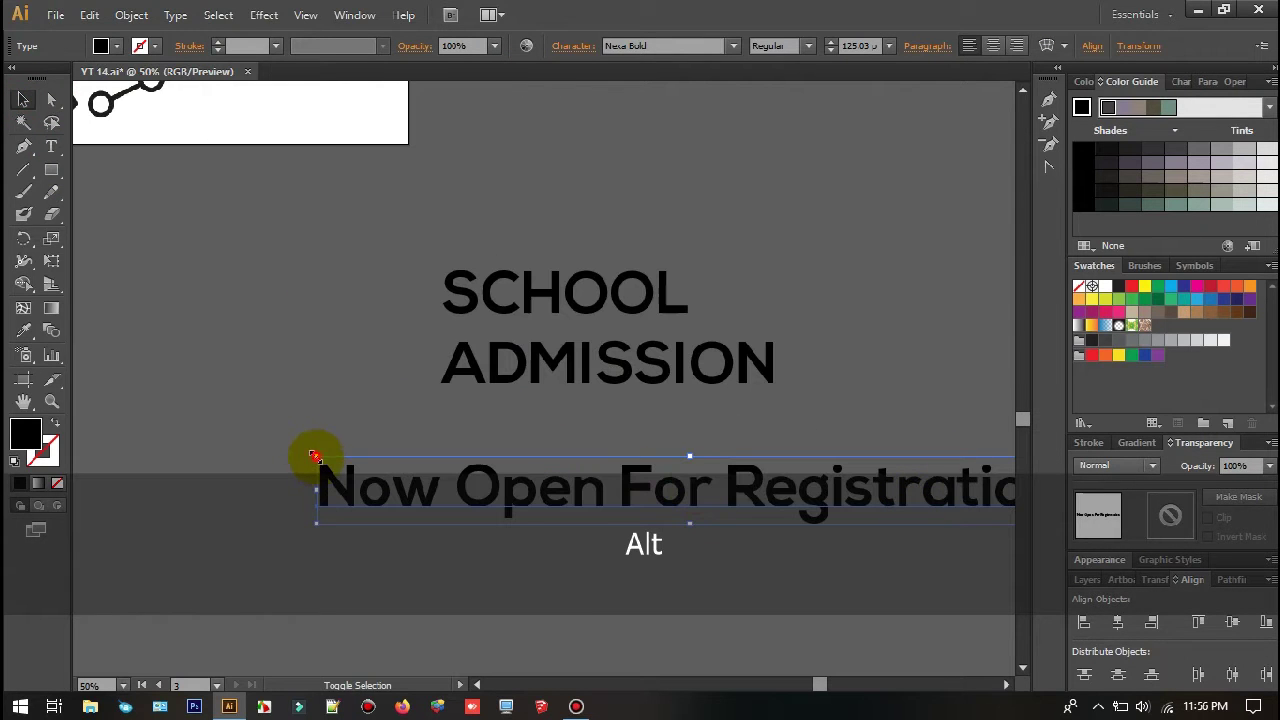
{"action": "left_click_drag", "start_coordinate": [315, 456], "coordinate": [508, 466]}
{"action": "left_click_drag", "start_coordinate": [556, 472], "coordinate": [489, 410]}
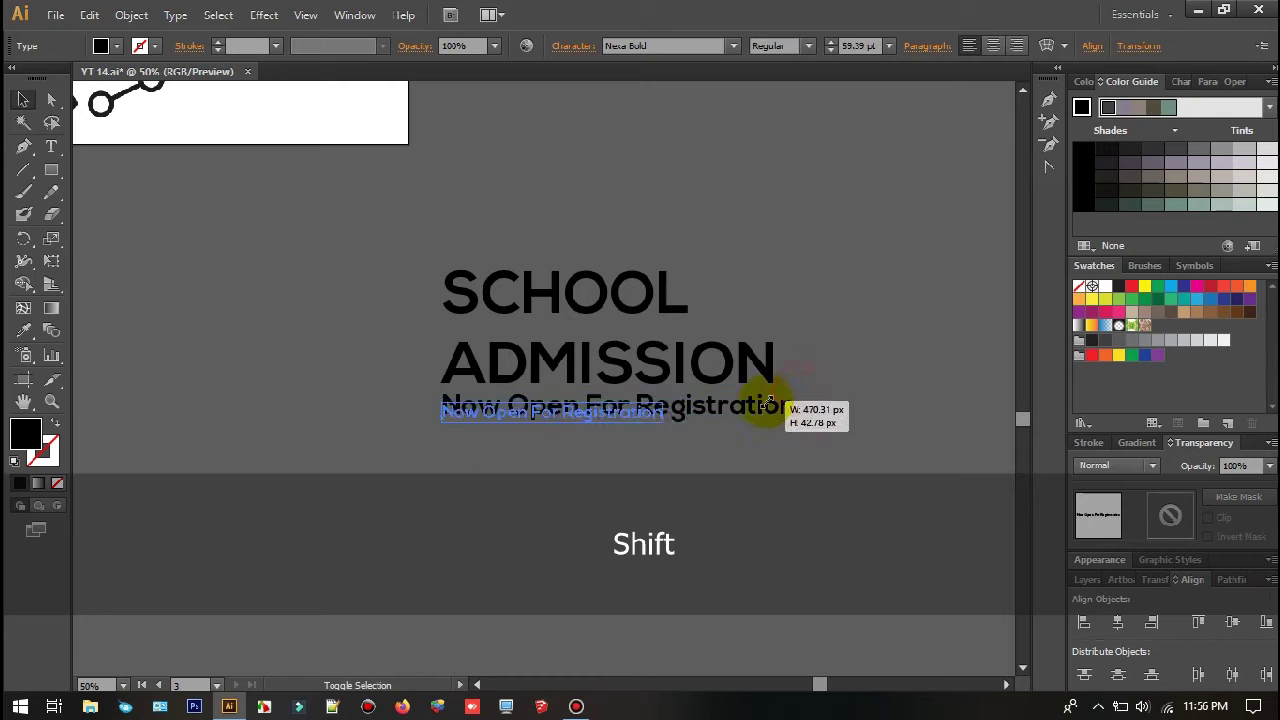
{"action": "left_click_drag", "start_coordinate": [767, 402], "coordinate": [764, 401]}
Step: Split "SCHOOL" into its own text object and place it tightly above "ADMISSION", aligned at the left
{"action": "double_click", "coordinate": [655, 368]}
{"action": "left_click_drag", "start_coordinate": [682, 301], "coordinate": [354, 296]}
{"action": "key", "text": "ctrl+x"}
{"action": "left_click", "coordinate": [45, 149]}
{"action": "left_click", "coordinate": [151, 225]}
{"action": "key", "text": "ctrl+v"}
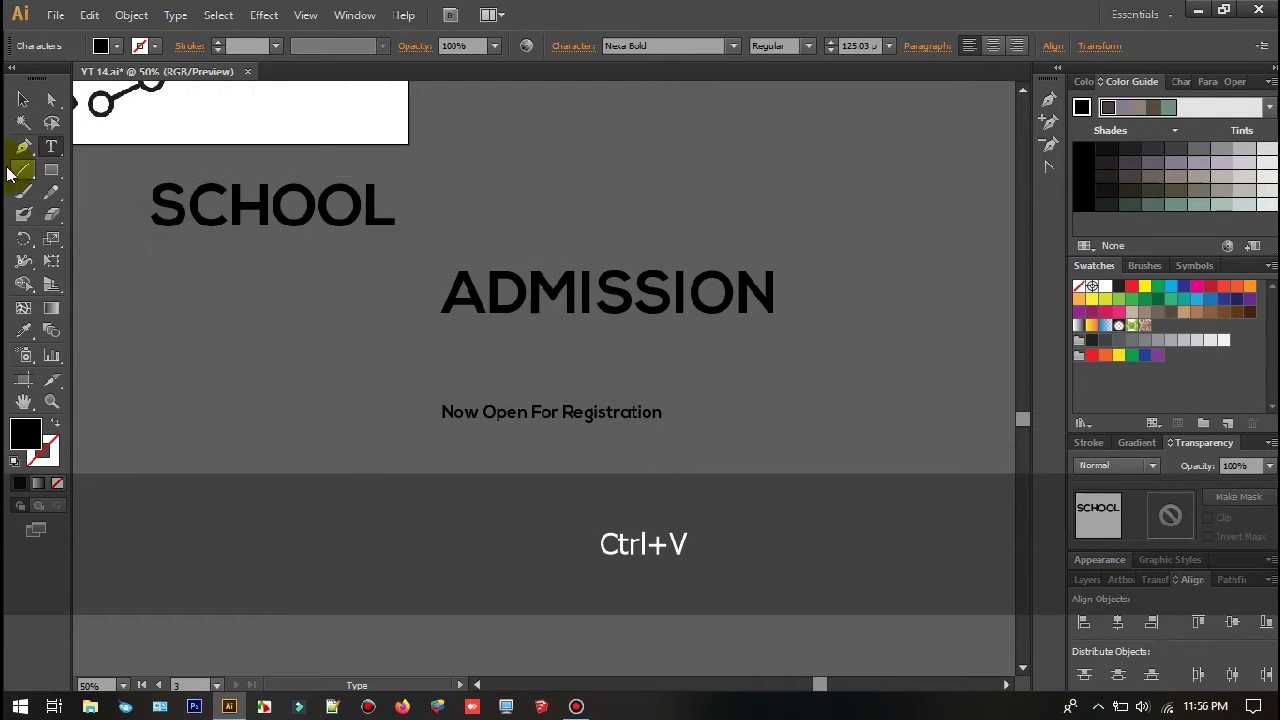
{"action": "left_click_drag", "start_coordinate": [219, 192], "coordinate": [512, 231]}
{"action": "left_click", "coordinate": [914, 303]}
{"action": "left_click_drag", "start_coordinate": [914, 303], "coordinate": [799, 373]}
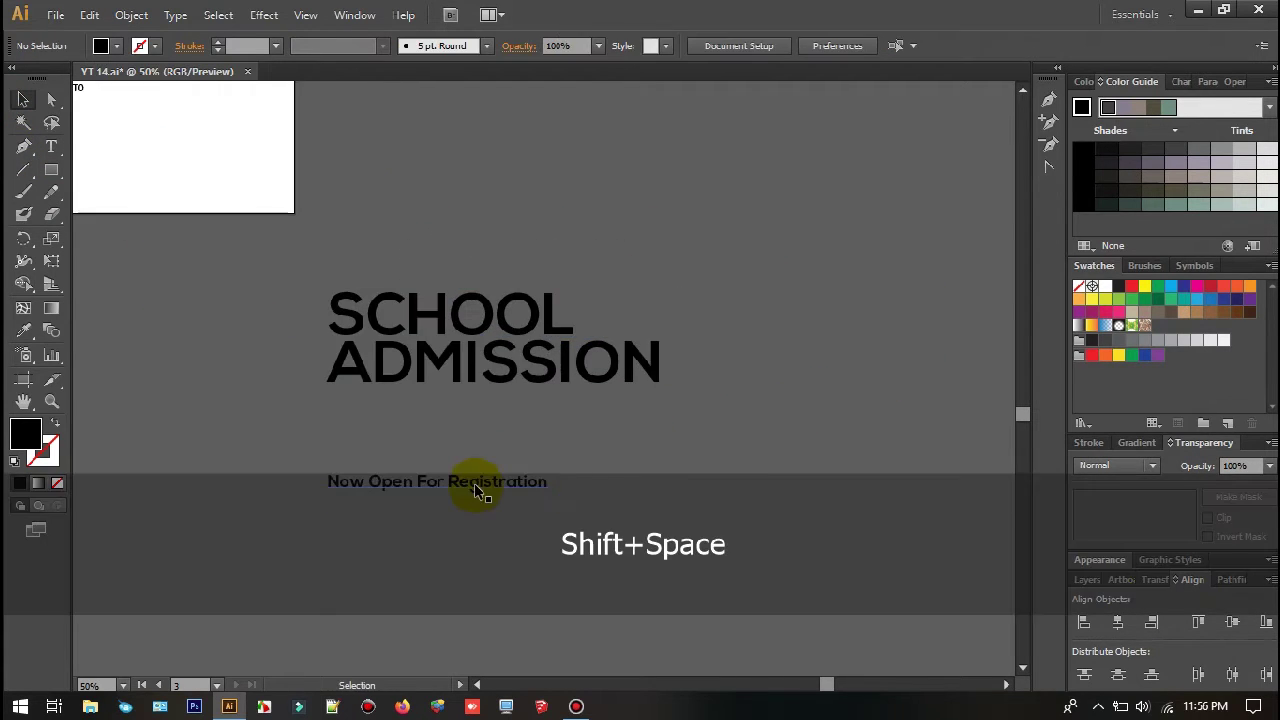
Step: Right-align the registration line under "ADMISSION", make its text white and place a black rectangle behind it
{"action": "left_click_drag", "start_coordinate": [509, 487], "coordinate": [658, 427]}
{"action": "left_click", "coordinate": [622, 460]}
{"action": "left_click", "coordinate": [22, 95]}
{"action": "key", "text": "ctrl+shift+bracketleft"}
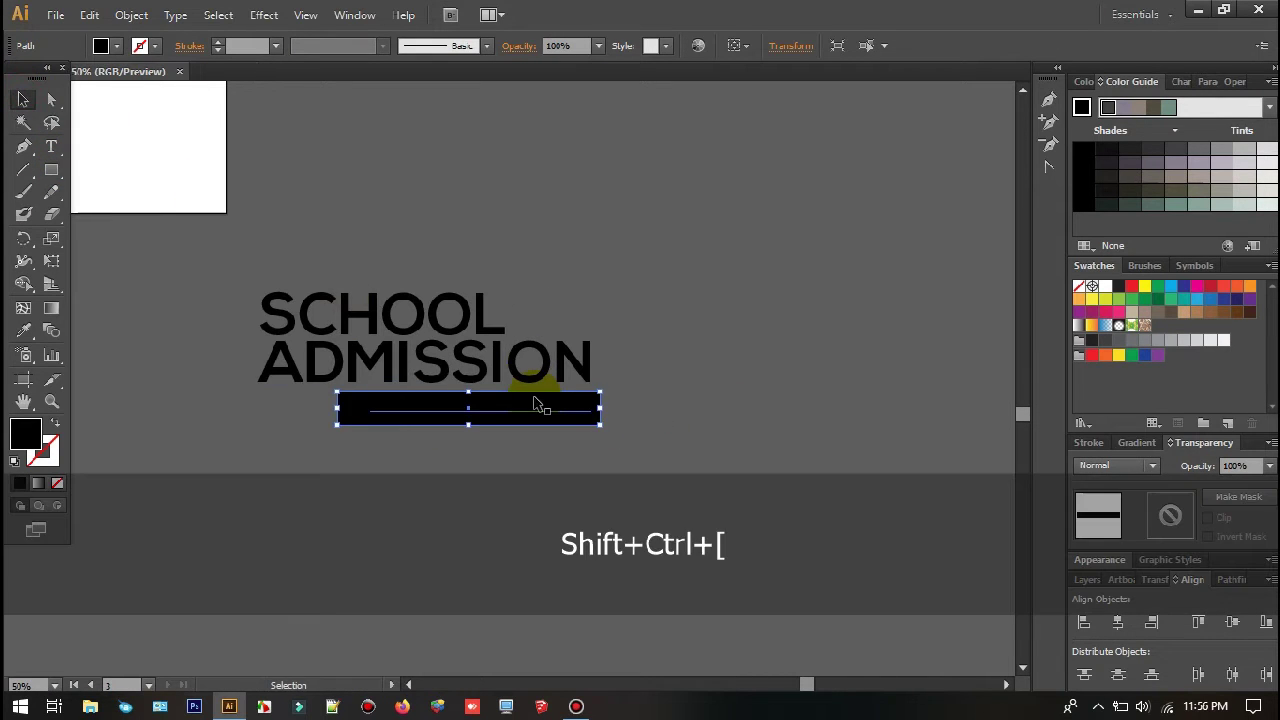
{"action": "left_click", "coordinate": [534, 405]}
{"action": "left_click", "coordinate": [791, 320]}
{"action": "left_click_drag", "start_coordinate": [508, 398], "coordinate": [696, 319]}
{"action": "scroll", "coordinate": [563, 453], "scroll_direction": "up", "scroll_amount": 2}
{"action": "left_click", "coordinate": [566, 480]}
Step: Draw a pointed tail about 36 px tall under the banner's left part, unite it with the rectangle and send the shape to back
{"action": "left_click", "coordinate": [426, 343]}
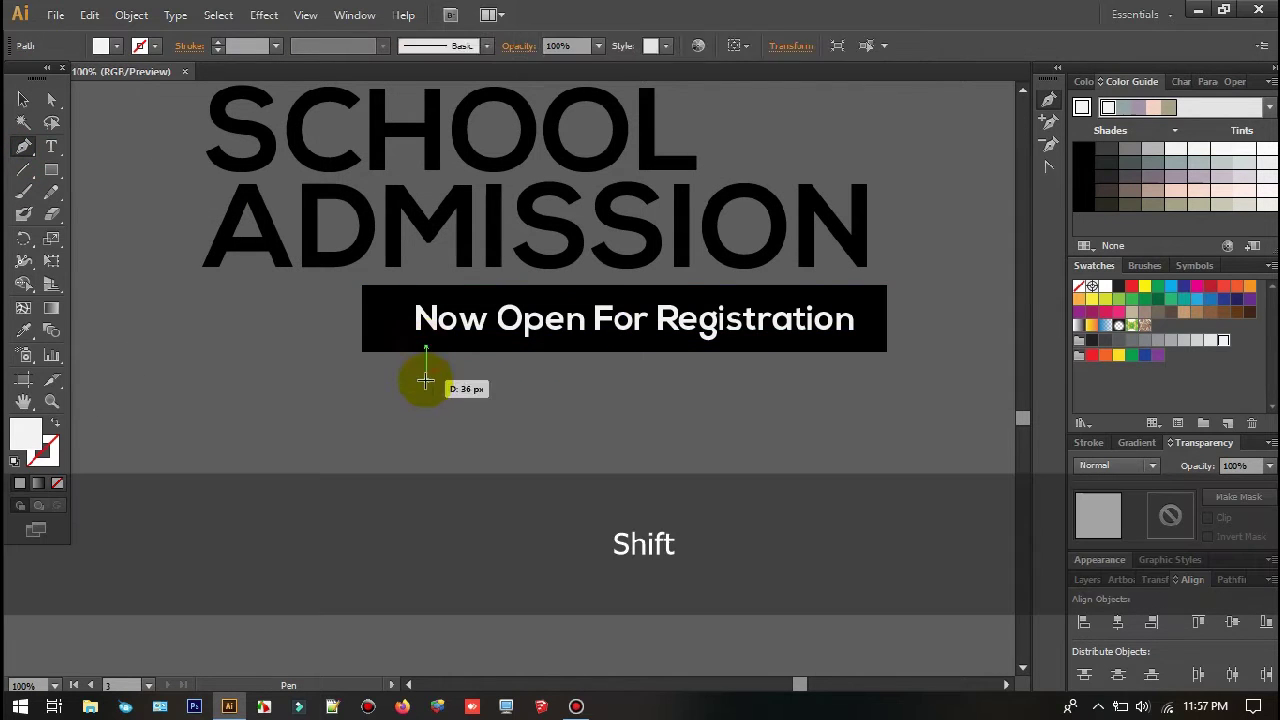
{"action": "left_click", "coordinate": [426, 379], "text": "shift"}
{"action": "left_click", "coordinate": [466, 340], "text": "shift"}
{"action": "left_click", "coordinate": [22, 99]}
{"action": "left_click", "coordinate": [485, 346], "text": "shift"}
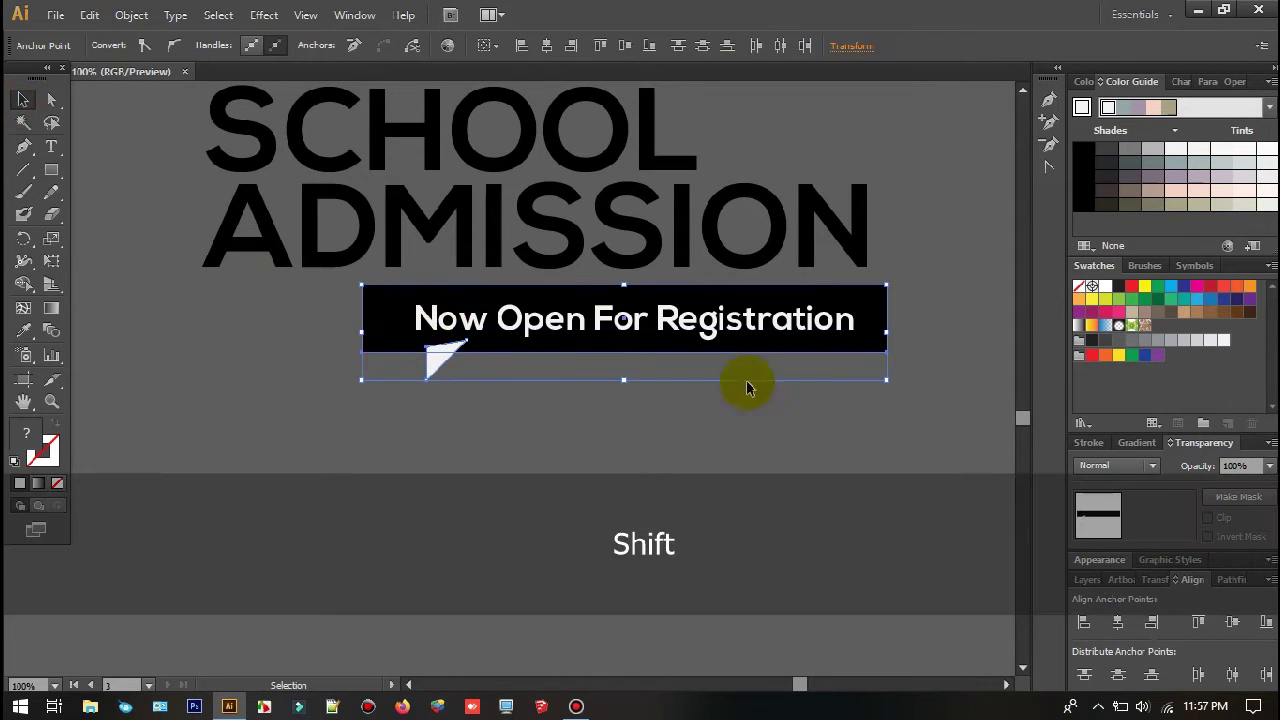
{"action": "left_click", "coordinate": [1231, 580]}
{"action": "left_click", "coordinate": [1084, 627]}
{"action": "key", "text": "ctrl+shift+bracketleft"}
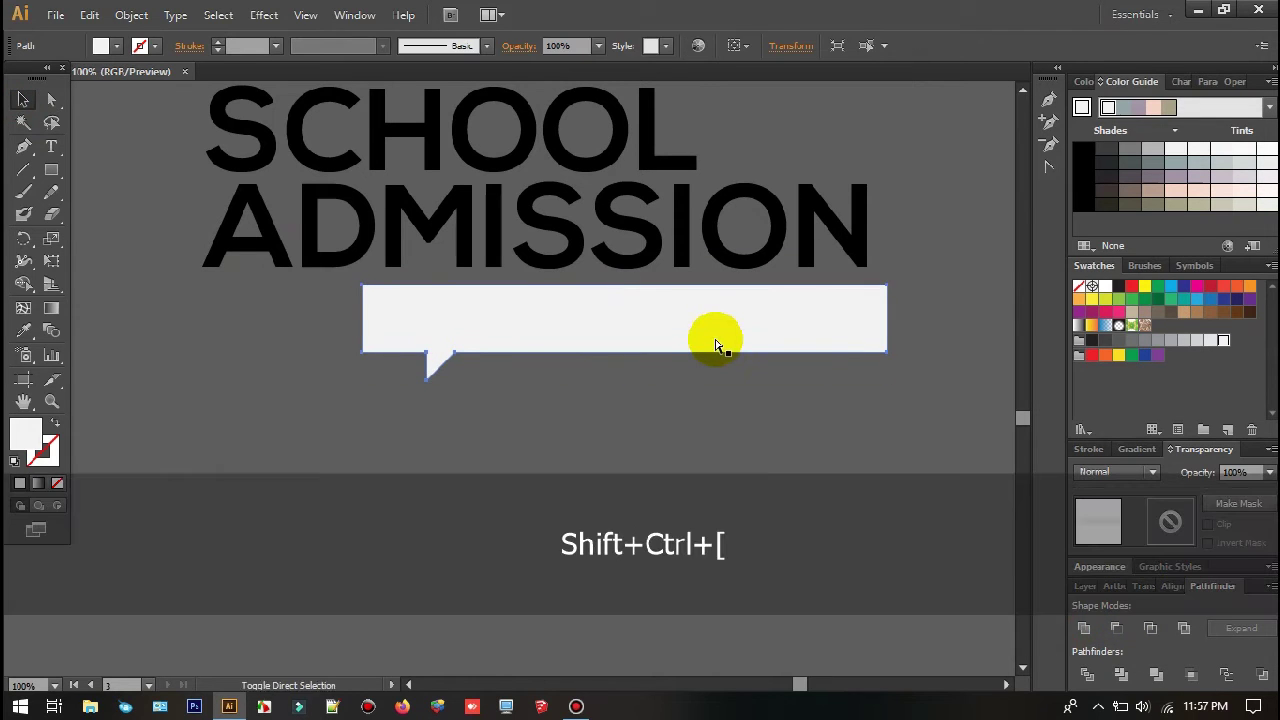
Step: Recolour the speech-bubble banner behind the registration line black, sampling the fill from the "SCHOOL" text
{"action": "left_click", "coordinate": [708, 329]}
{"action": "left_click", "coordinate": [874, 329]}
{"action": "left_click", "coordinate": [1118, 286]}
{"action": "left_click", "coordinate": [979, 423]}
{"action": "scroll", "coordinate": [807, 459], "scroll_direction": "down", "scroll_amount": 2}
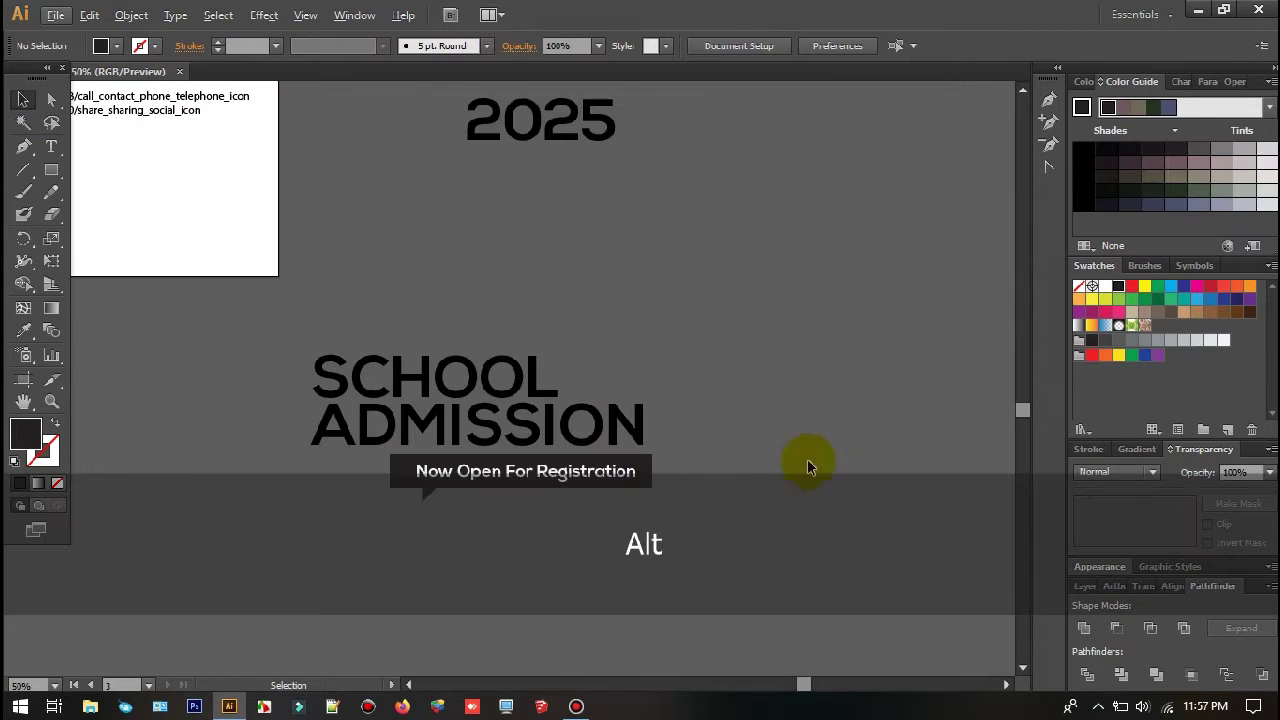
{"action": "left_click", "coordinate": [655, 476]}
{"action": "left_click", "coordinate": [1092, 341]}
{"action": "left_click", "coordinate": [801, 327]}
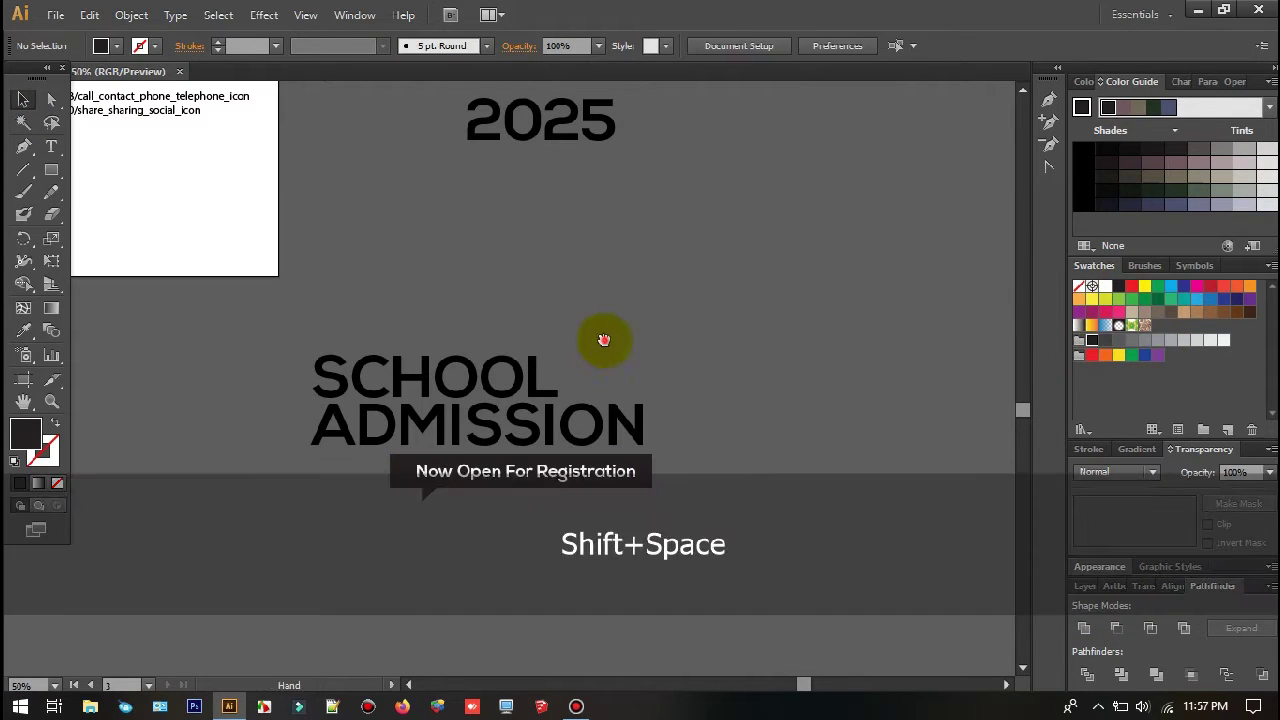
{"action": "left_click_drag", "start_coordinate": [603, 340], "coordinate": [723, 342]}
{"action": "left_click", "coordinate": [766, 470]}
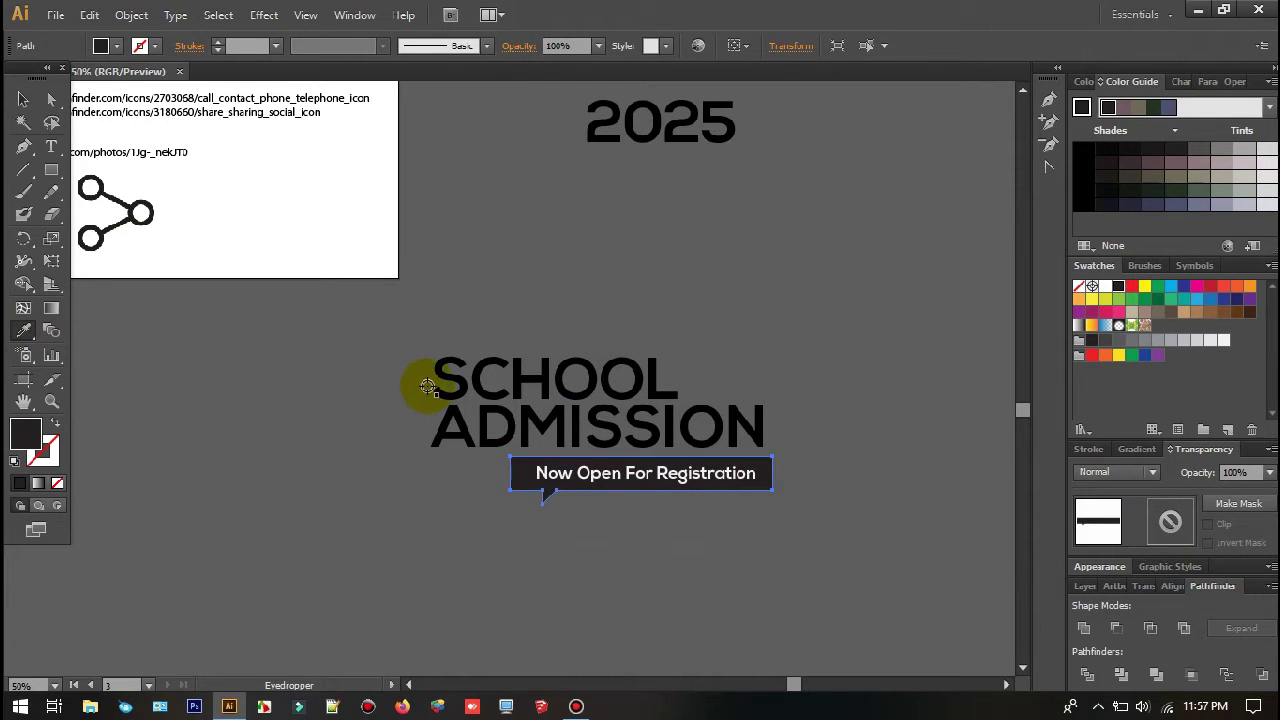
{"action": "left_click", "coordinate": [428, 387]}
Step: Scale "2025" down to about half size and place it directly to the right of "SCHOOL"
{"action": "left_click_drag", "start_coordinate": [450, 226], "coordinate": [540, 288]}
{"action": "left_click_drag", "start_coordinate": [762, 186], "coordinate": [811, 404]}
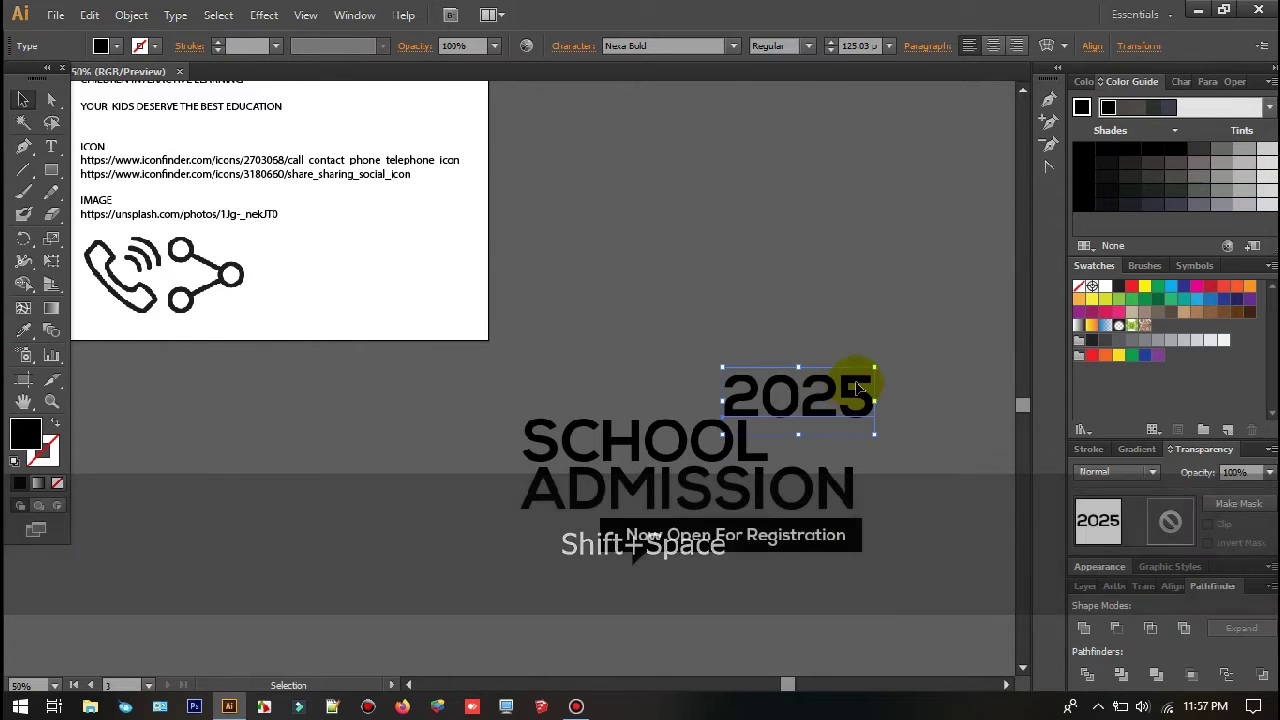
{"action": "left_click_drag", "start_coordinate": [873, 366], "coordinate": [839, 384]}
{"action": "left_click_drag", "start_coordinate": [807, 394], "coordinate": [814, 440]}
{"action": "left_click", "coordinate": [900, 443]}
{"action": "left_click_drag", "start_coordinate": [900, 443], "coordinate": [841, 356]}
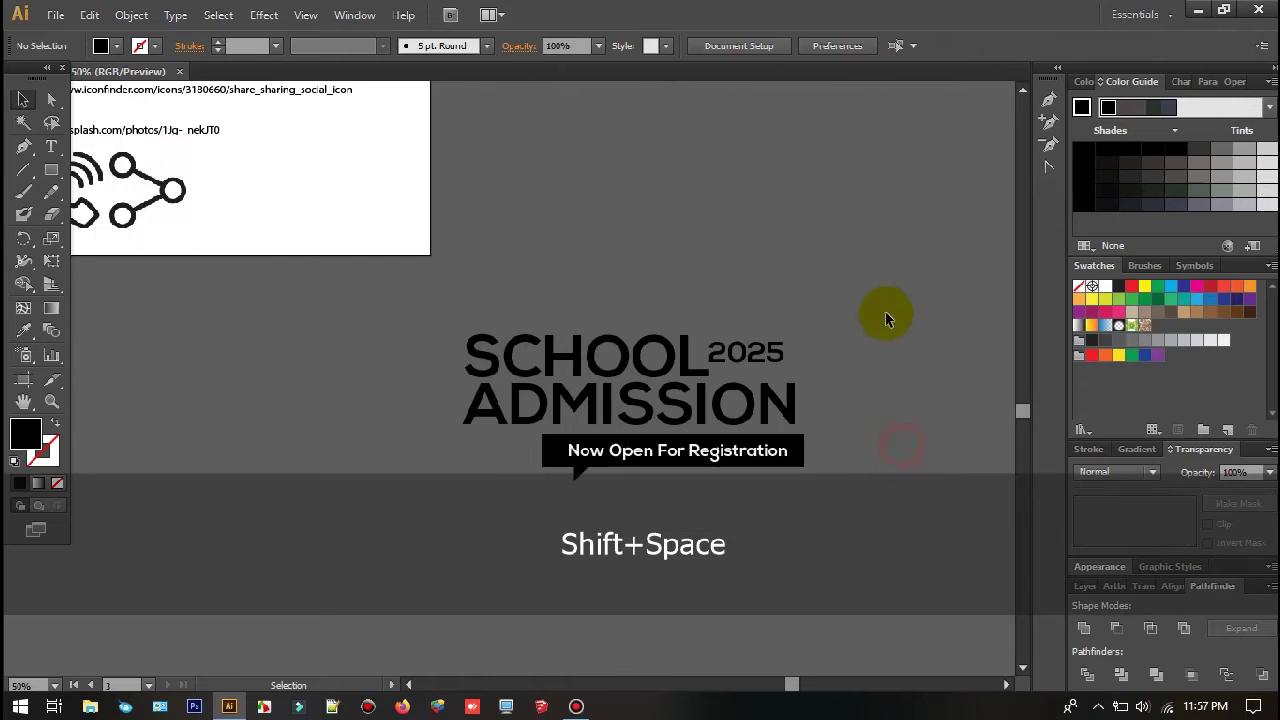
Step: Move the heading texts and banner together onto the 1000x1000 artboard and group them
{"action": "left_click_drag", "start_coordinate": [885, 311], "coordinate": [429, 520]}
{"action": "left_click_drag", "start_coordinate": [593, 379], "coordinate": [410, 278]}
{"action": "scroll", "coordinate": [714, 466], "scroll_direction": "down", "scroll_amount": 2}
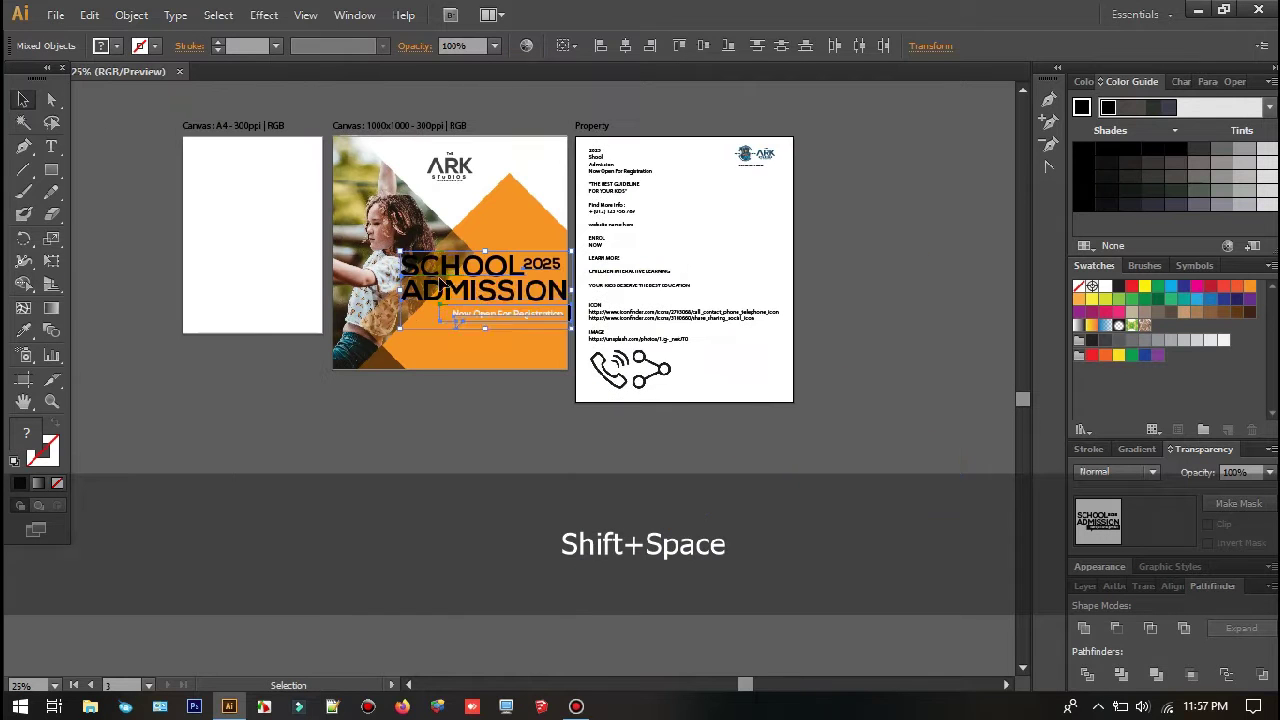
{"action": "right_click", "coordinate": [443, 273]}
{"action": "left_click", "coordinate": [500, 362]}
{"action": "left_click", "coordinate": [456, 443]}
{"action": "left_click_drag", "start_coordinate": [503, 300], "coordinate": [464, 425]}
{"action": "scroll", "coordinate": [464, 423], "scroll_direction": "up", "scroll_amount": 1}
{"action": "left_click", "coordinate": [466, 425], "text": "shift"}
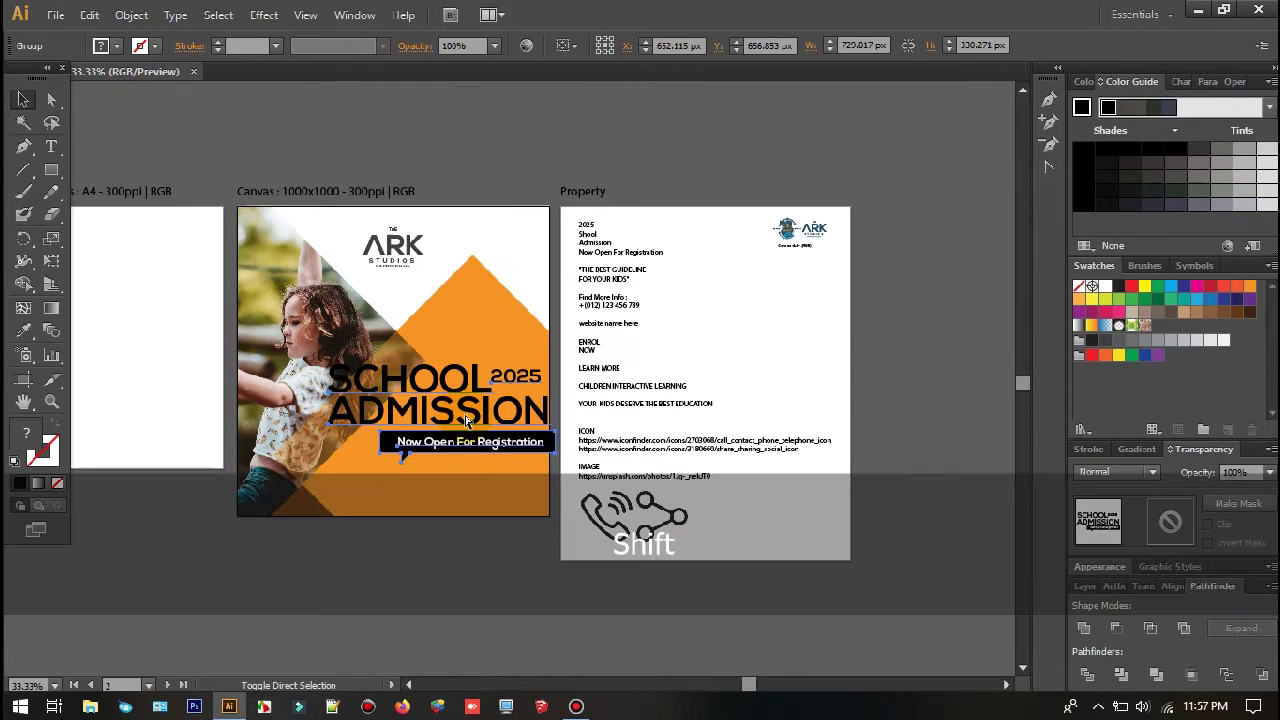
Step: Scale the heading group to about 491 px wide and place it below the logo on the artboard's right side
{"action": "scroll", "coordinate": [468, 421], "scroll_direction": "up", "scroll_amount": 2}
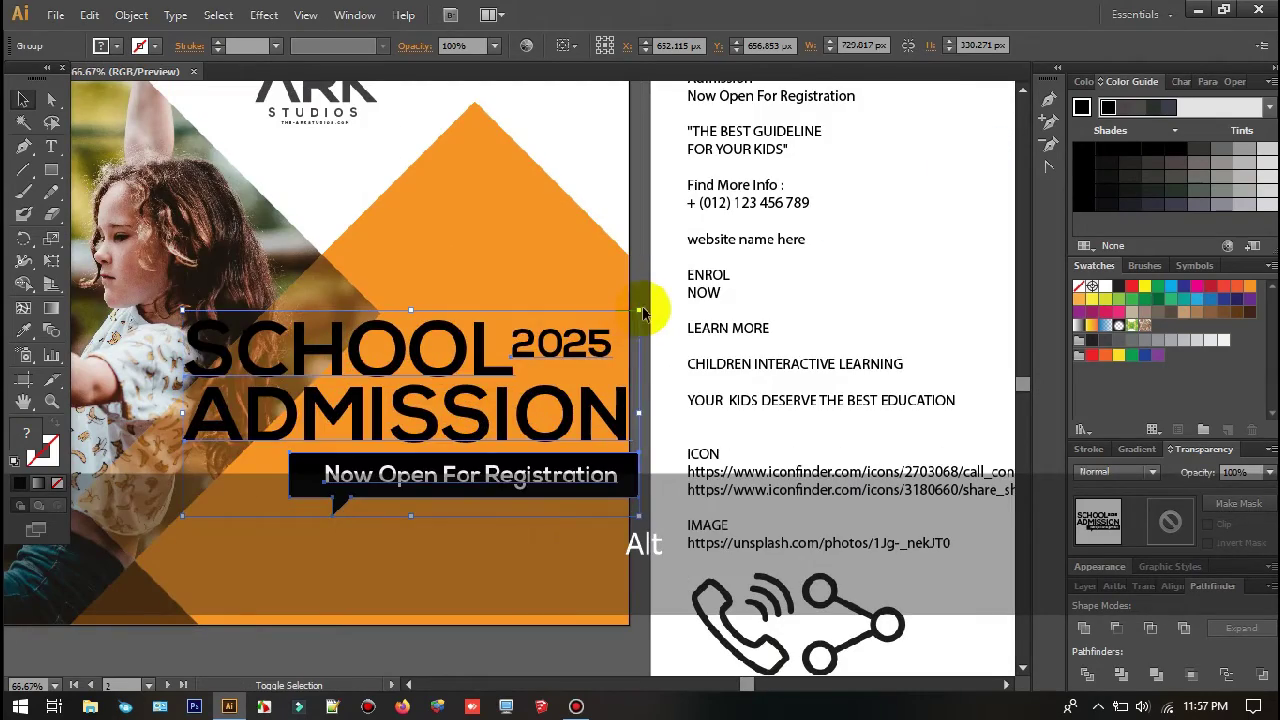
{"action": "left_click_drag", "start_coordinate": [643, 313], "coordinate": [565, 345]}
{"action": "left_click_drag", "start_coordinate": [461, 392], "coordinate": [580, 366]}
{"action": "left_click", "coordinate": [546, 331]}
{"action": "left_click", "coordinate": [571, 314]}
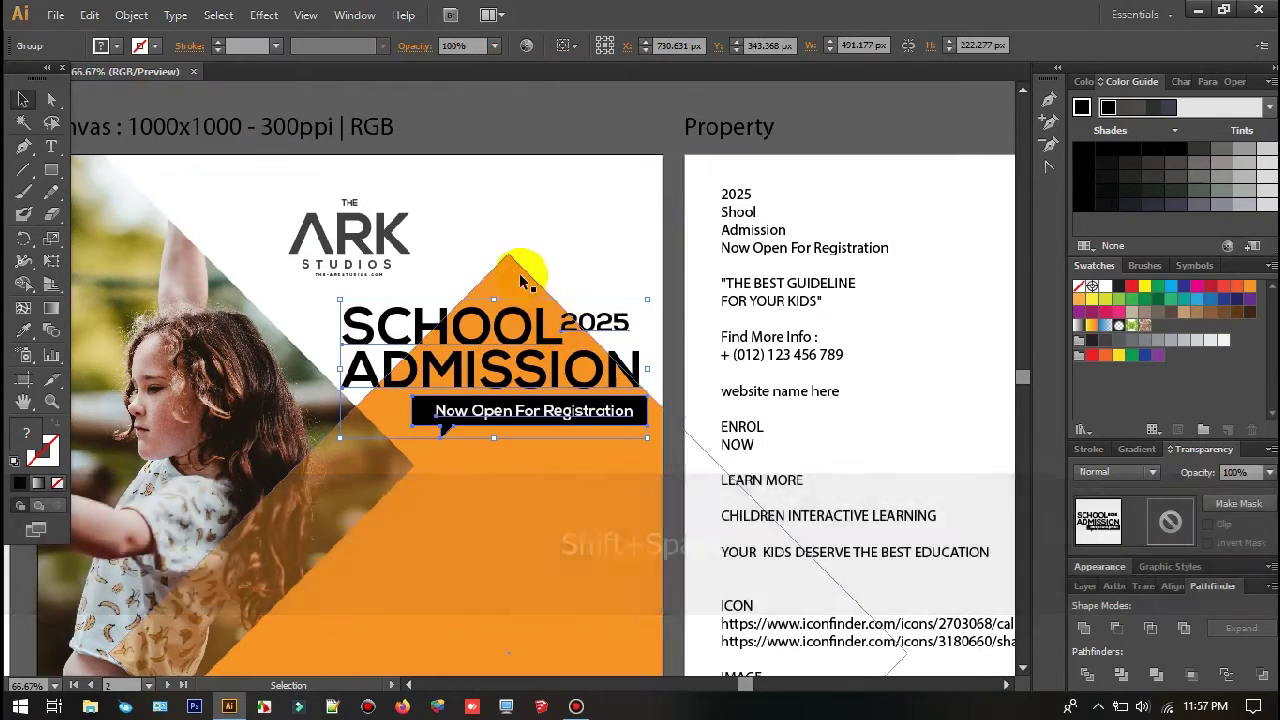
Step: Enlarge the solid orange diamond inside the clip group so it fills the artboard's right side up to its top edge
{"action": "double_click", "coordinate": [519, 275]}
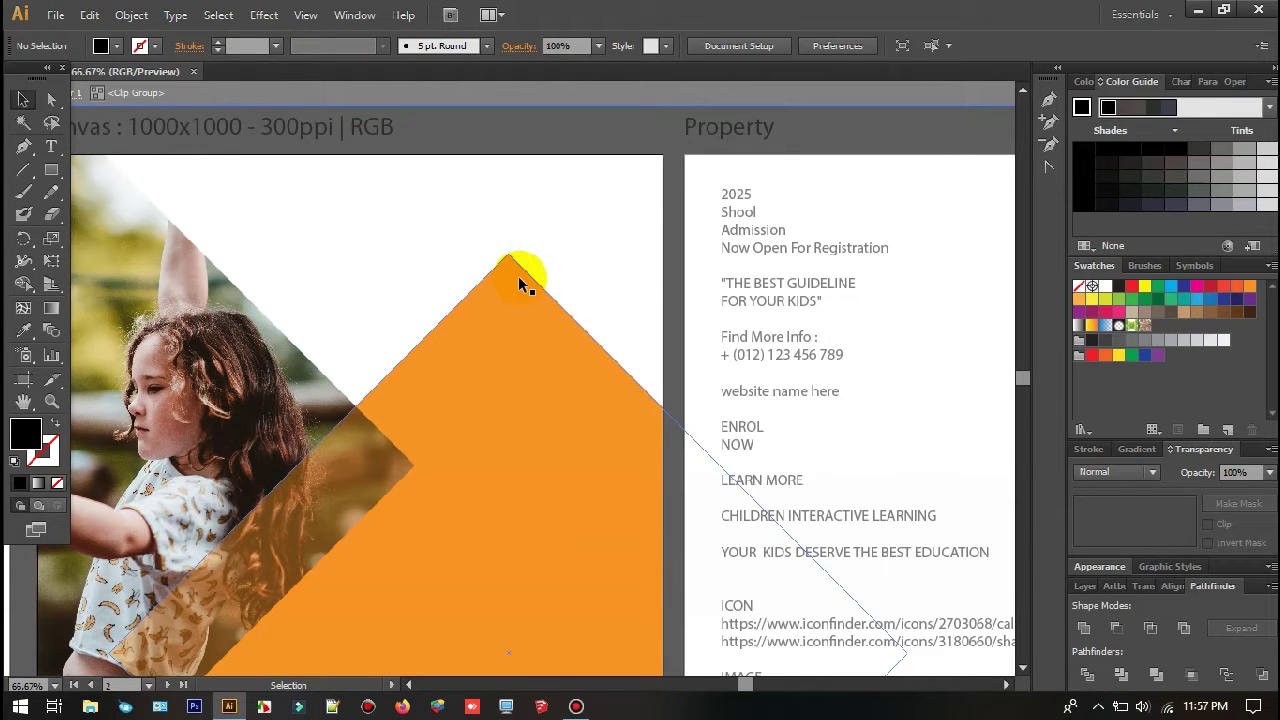
{"action": "scroll", "coordinate": [600, 194], "scroll_direction": "down", "scroll_amount": 2}
{"action": "left_click", "coordinate": [552, 297]}
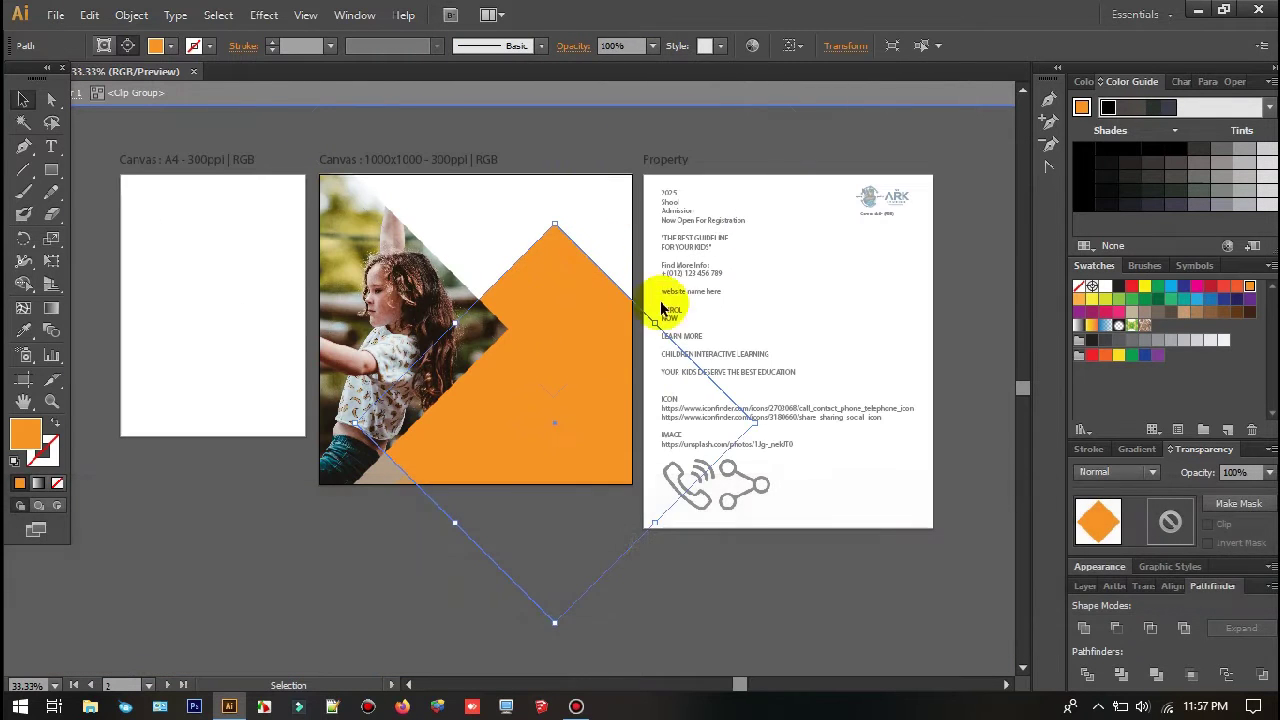
{"action": "left_click_drag", "start_coordinate": [655, 322], "coordinate": [781, 196]}
{"action": "double_click", "coordinate": [195, 585]}
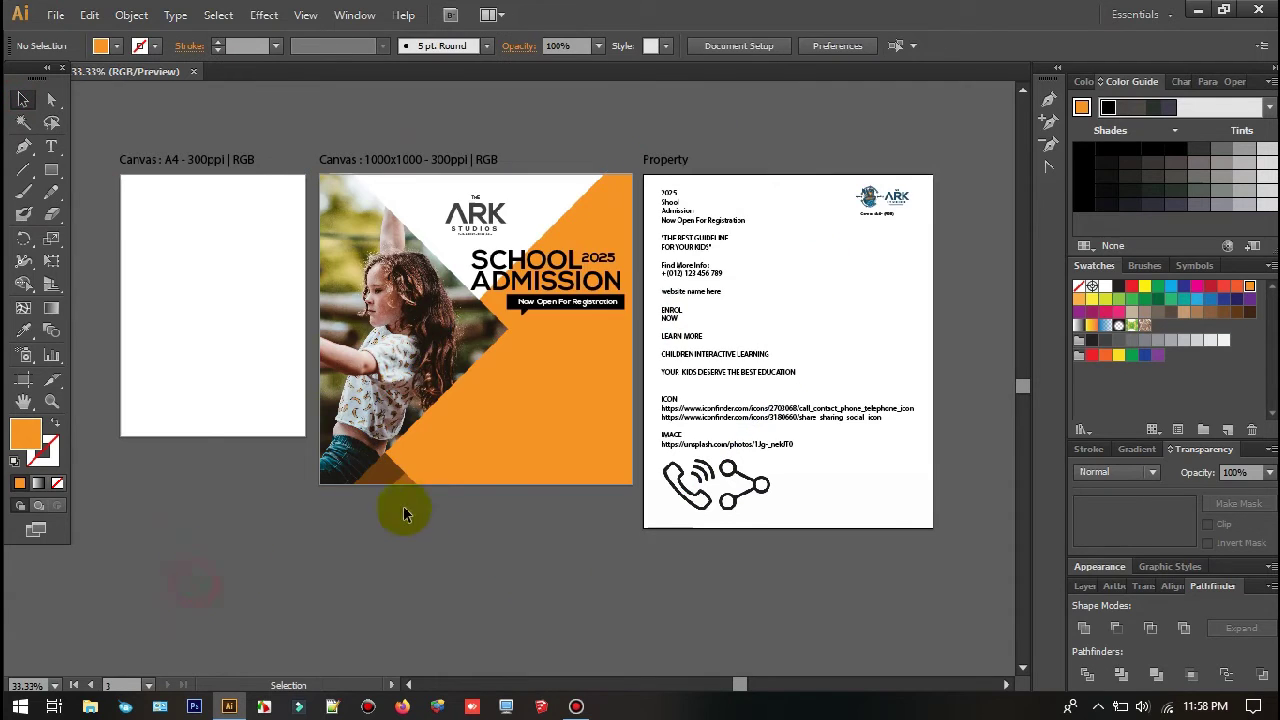
Step: Adjust the semi-transparent orange diamond inside the clip group so it overlaps the photo's lower-right edge
{"action": "double_click", "coordinate": [388, 485]}
{"action": "double_click", "coordinate": [479, 540]}
{"action": "left_click", "coordinate": [519, 470]}
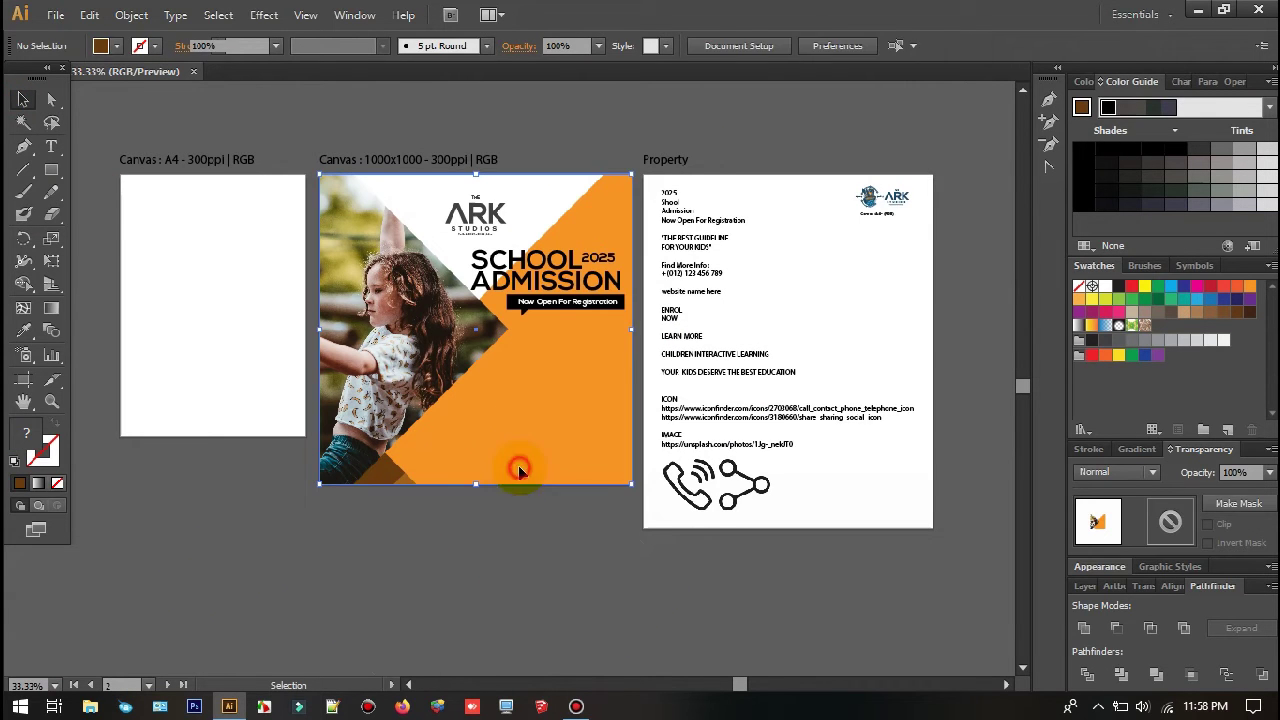
{"action": "double_click", "coordinate": [409, 485]}
{"action": "left_click", "coordinate": [415, 485]}
{"action": "left_click_drag", "start_coordinate": [473, 453], "coordinate": [464, 367]}
{"action": "double_click", "coordinate": [708, 571]}
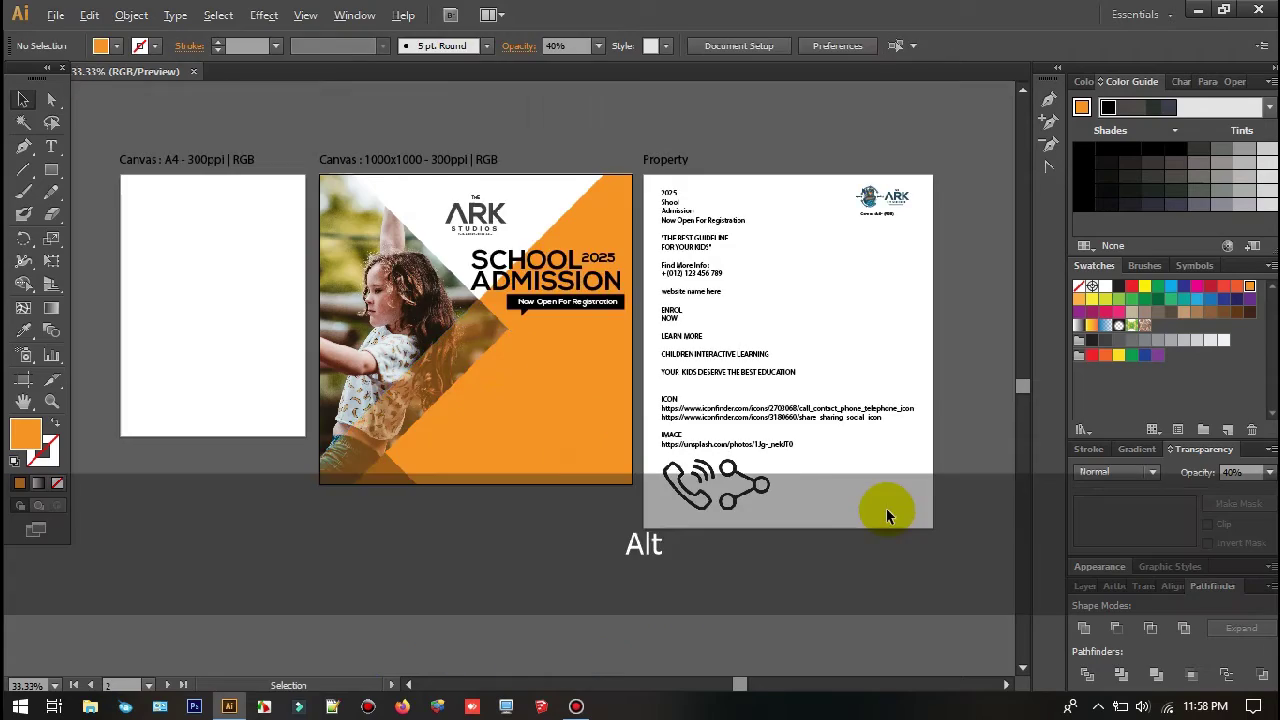
Step: Move the heading group up about 24 px, closer to the logo
{"action": "scroll", "coordinate": [886, 512], "scroll_direction": "up", "scroll_amount": 1}
{"action": "left_click_drag", "start_coordinate": [684, 346], "coordinate": [805, 573]}
{"action": "left_click", "coordinate": [520, 399]}
{"action": "scroll", "coordinate": [519, 399], "scroll_direction": "up", "scroll_amount": 2}
{"action": "left_click_drag", "start_coordinate": [519, 399], "coordinate": [519, 377]}
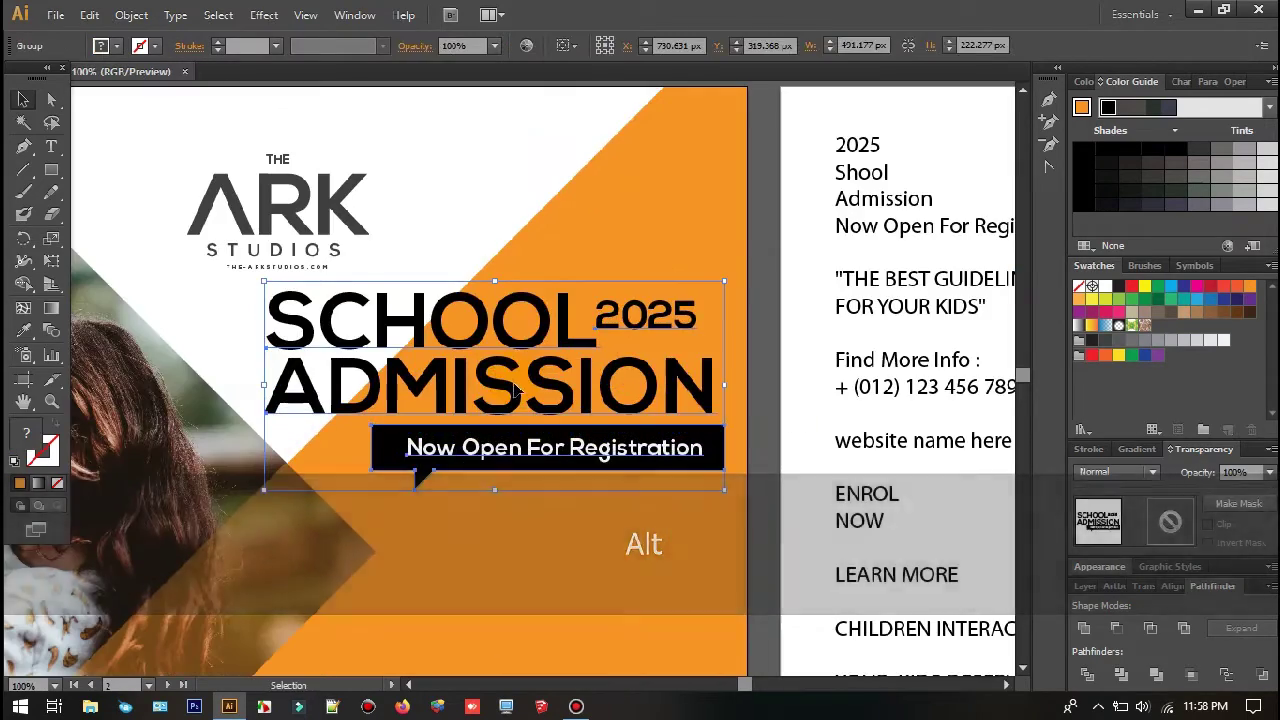
{"action": "left_click_drag", "start_coordinate": [621, 449], "coordinate": [575, 328]}
{"action": "scroll", "coordinate": [575, 328], "scroll_direction": "down", "scroll_amount": 1}
{"action": "left_click", "coordinate": [676, 346]}
{"action": "left_click_drag", "start_coordinate": [676, 346], "coordinate": [612, 310]}
{"action": "scroll", "coordinate": [603, 346], "scroll_direction": "down", "scroll_amount": 1}
{"action": "left_click_drag", "start_coordinate": [722, 406], "coordinate": [642, 371]}
Step: Copy the line "THE BEST GUIDELINE FOR YOUR KIDS" from the Property text and paste it as a new text object below the artboard
{"action": "left_click", "coordinate": [50, 146]}
{"action": "left_click_drag", "start_coordinate": [583, 187], "coordinate": [680, 200]}
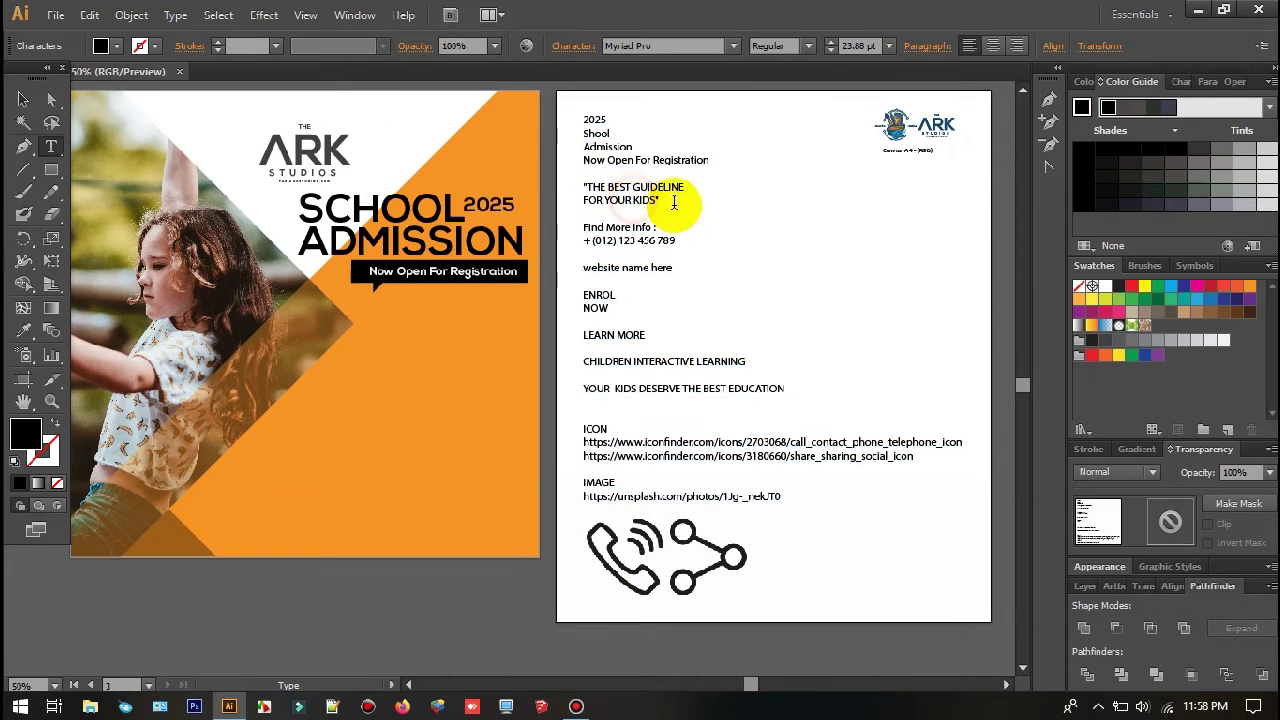
{"action": "key", "text": "ctrl+x"}
{"action": "key", "text": "ctrl+z"}
{"action": "key", "text": "ctrl+x"}
{"action": "left_click_drag", "start_coordinate": [322, 659], "coordinate": [372, 457]}
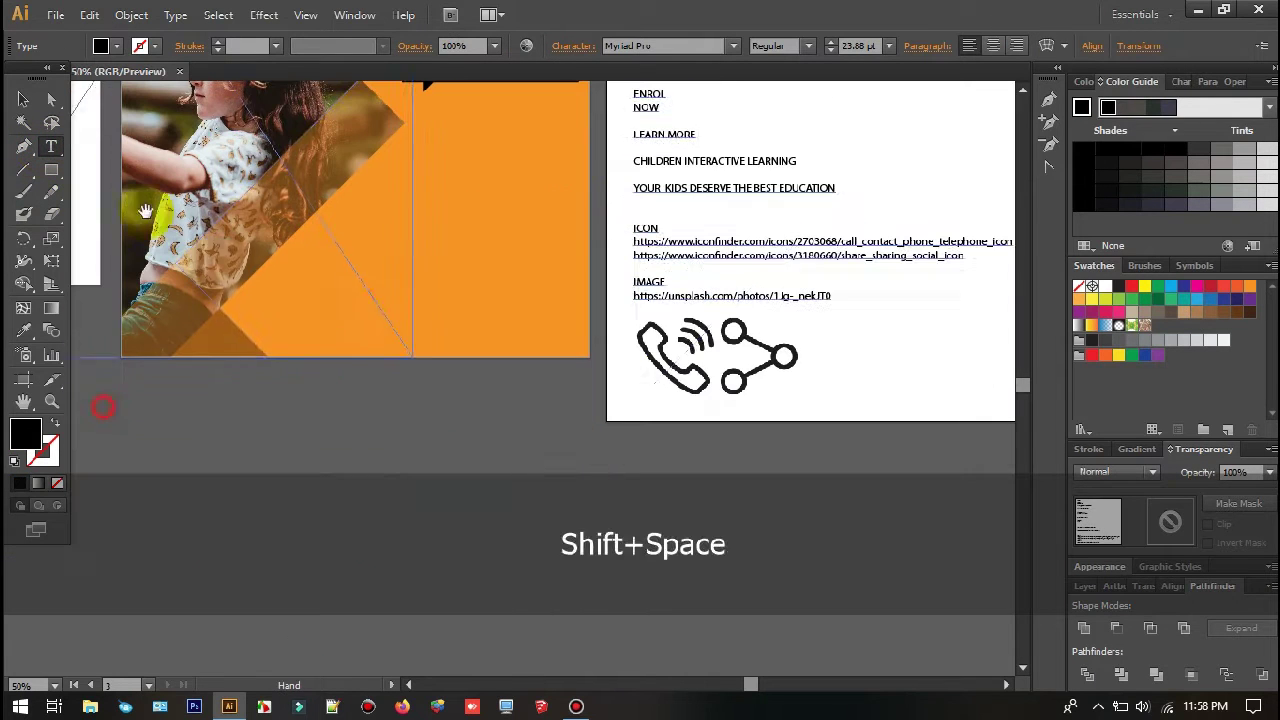
{"action": "key", "text": "ctrl+v"}
{"action": "left_click", "coordinate": [18, 100]}
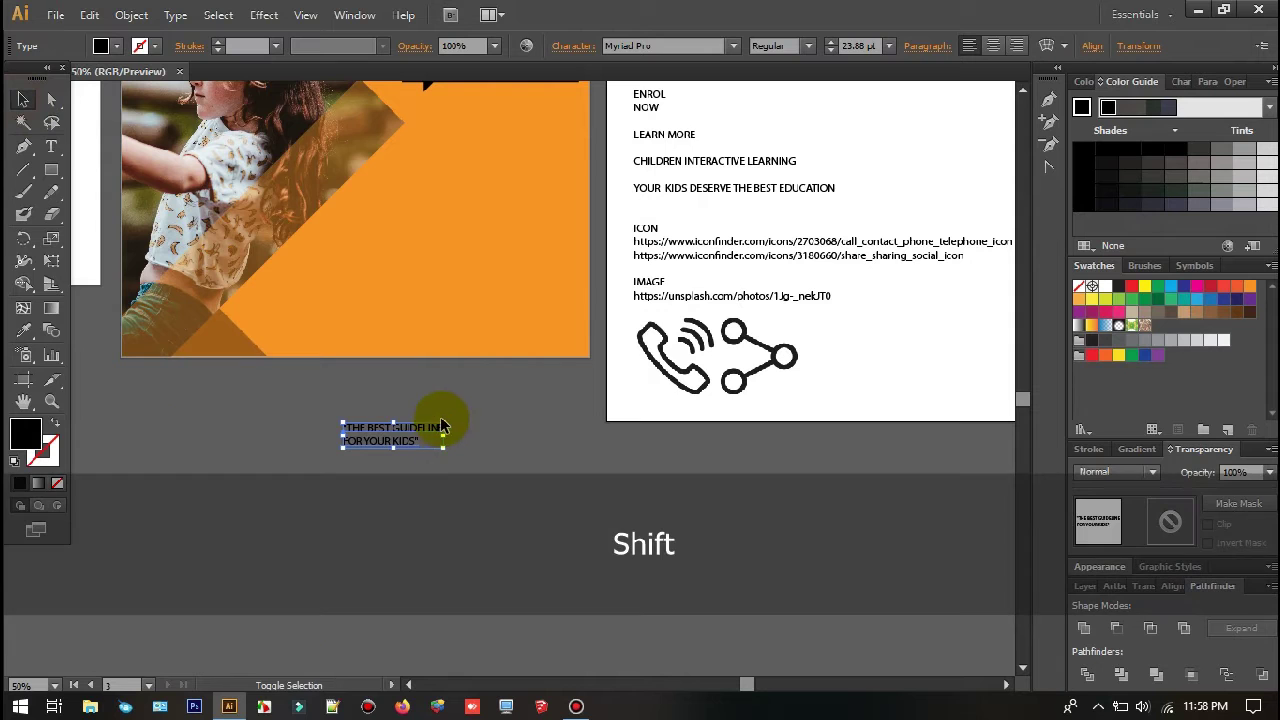
Step: Scale the pasted tagline up to about 56 pt and set its font to Nexa Bold
{"action": "left_click_drag", "start_coordinate": [446, 422], "coordinate": [580, 390]}
{"action": "left_click_drag", "start_coordinate": [505, 403], "coordinate": [441, 483]}
{"action": "left_click", "coordinate": [671, 46]}
{"action": "type", "text": "Nexa Bold"}
{"action": "key", "text": "Return"}
{"action": "left_click", "coordinate": [22, 99]}
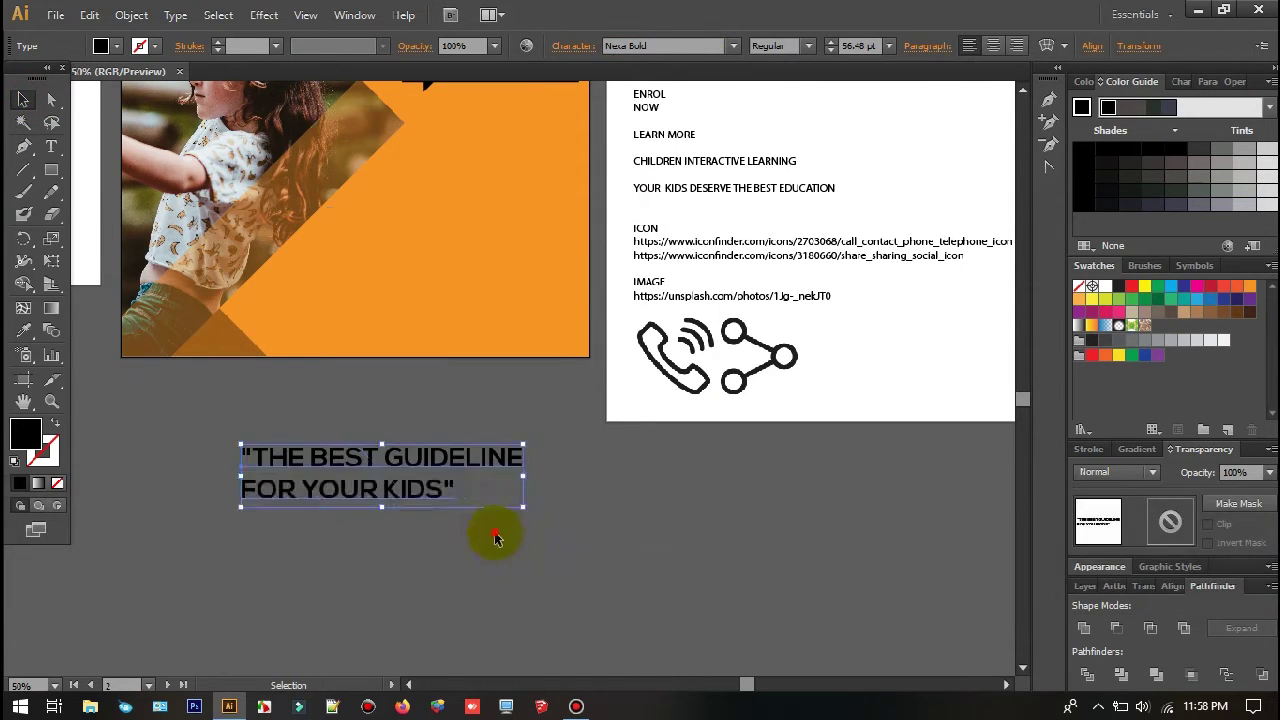
{"action": "left_click", "coordinate": [491, 541]}
{"action": "scroll", "coordinate": [362, 555], "scroll_direction": "up", "scroll_amount": 1}
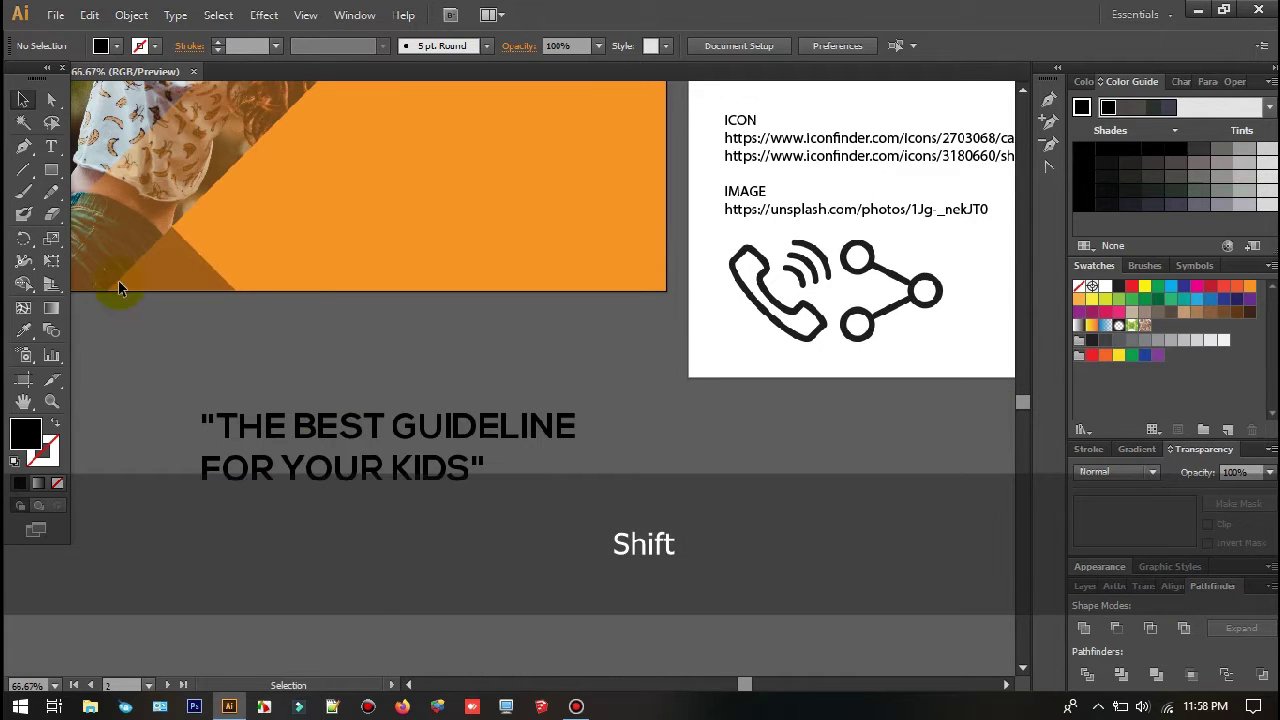
{"action": "left_click", "coordinate": [51, 146]}
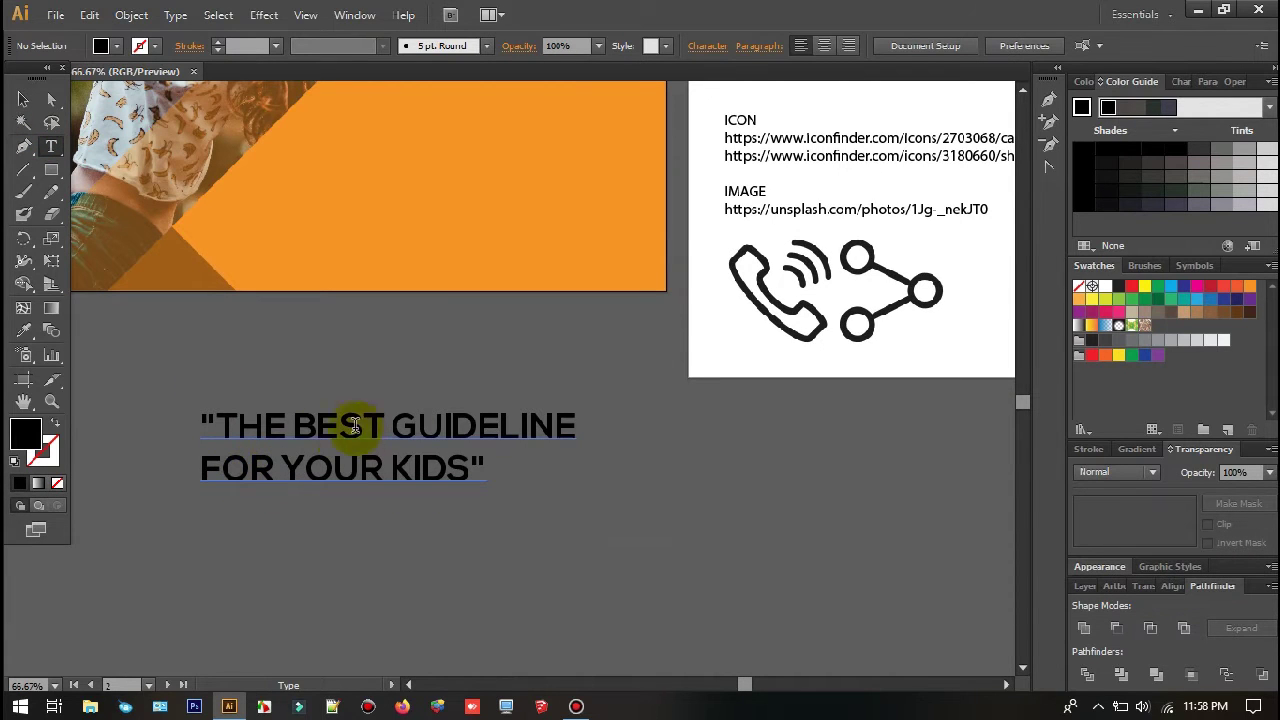
{"action": "left_click_drag", "start_coordinate": [307, 425], "coordinate": [597, 426]}
{"action": "scroll", "coordinate": [455, 283], "scroll_direction": "up", "scroll_amount": 4}
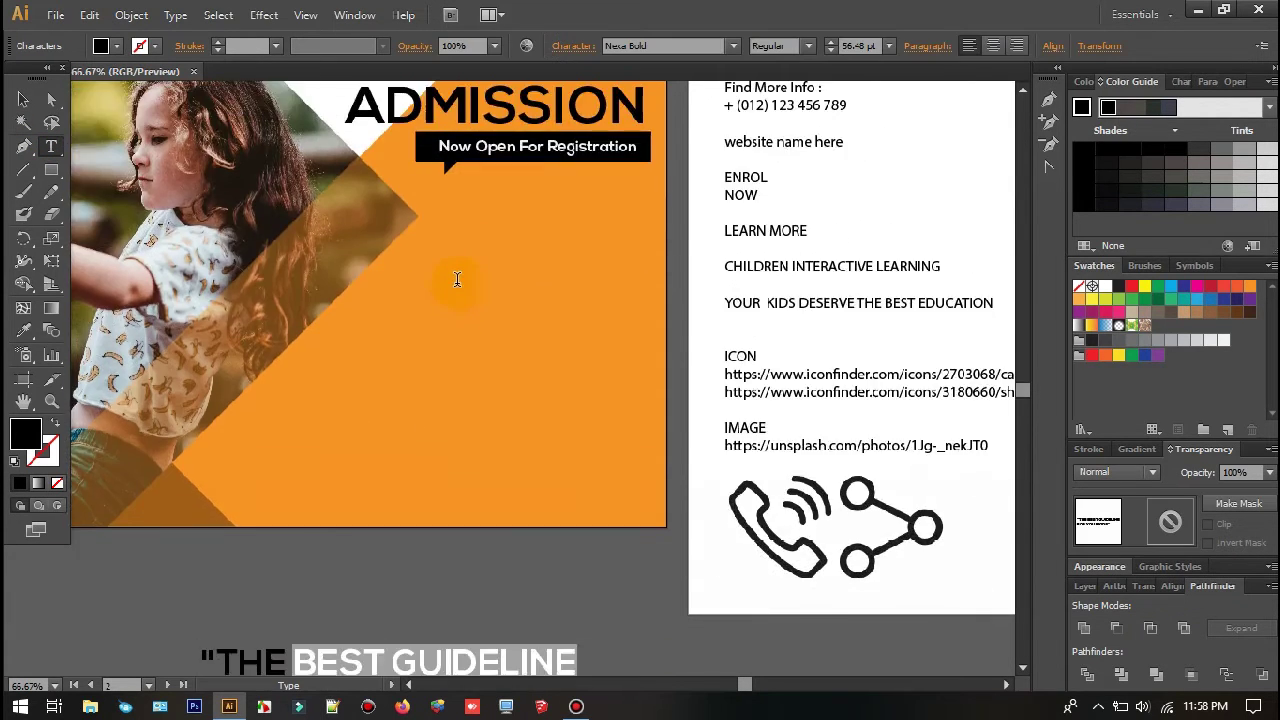
{"action": "scroll", "coordinate": [462, 300], "scroll_direction": "down", "scroll_amount": 1}
{"action": "scroll", "coordinate": [468, 328], "scroll_direction": "up", "scroll_amount": 5}
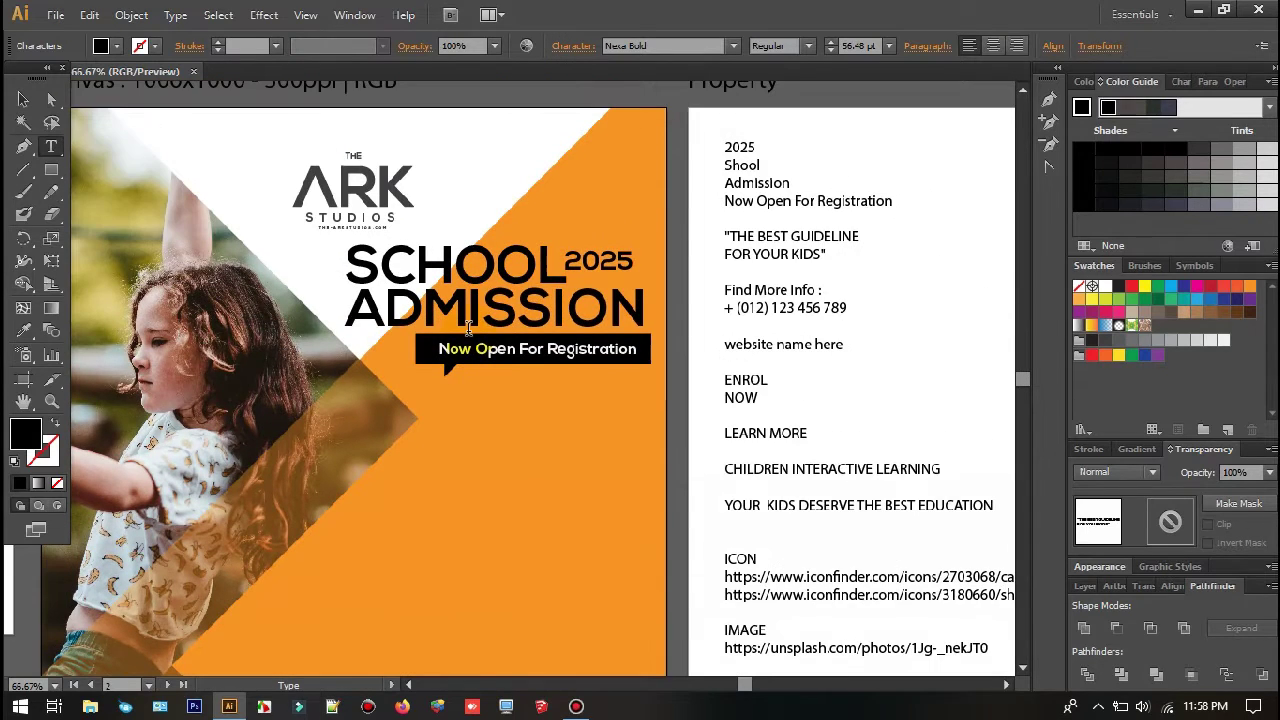
{"action": "scroll", "coordinate": [503, 329], "scroll_direction": "down", "scroll_amount": 3}
{"action": "scroll", "coordinate": [523, 329], "scroll_direction": "down", "scroll_amount": 3, "text": "alt"}
{"action": "scroll", "coordinate": [523, 329], "scroll_direction": "up", "scroll_amount": 2, "text": "alt"}
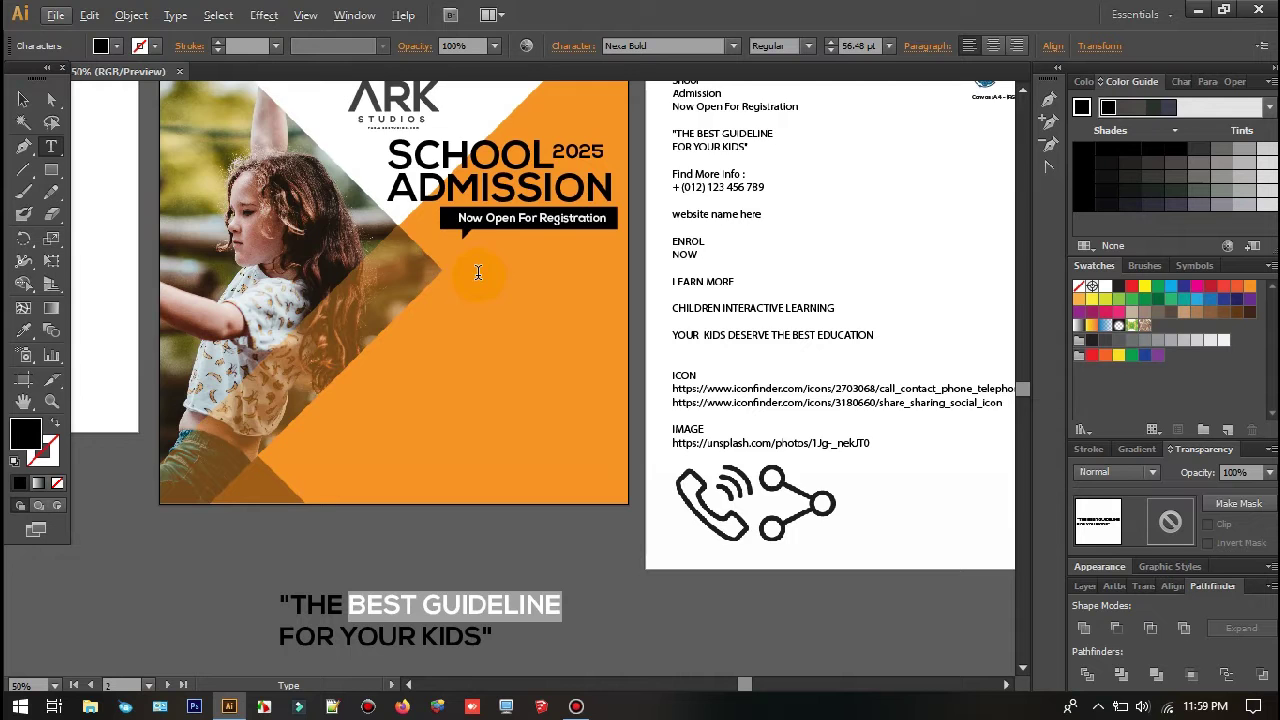
{"action": "scroll", "coordinate": [478, 272], "scroll_direction": "down", "scroll_amount": 1}
{"action": "left_click", "coordinate": [20, 101]}
{"action": "left_click", "coordinate": [683, 570]}
Step: Fill the whole SCHOOL ADMISSION 2025 heading group, including its speech-bubble banner, with the near-black grey swatch
{"action": "key", "text": "shift+space"}
{"action": "left_click_drag", "start_coordinate": [555, 152], "coordinate": [503, 412]}
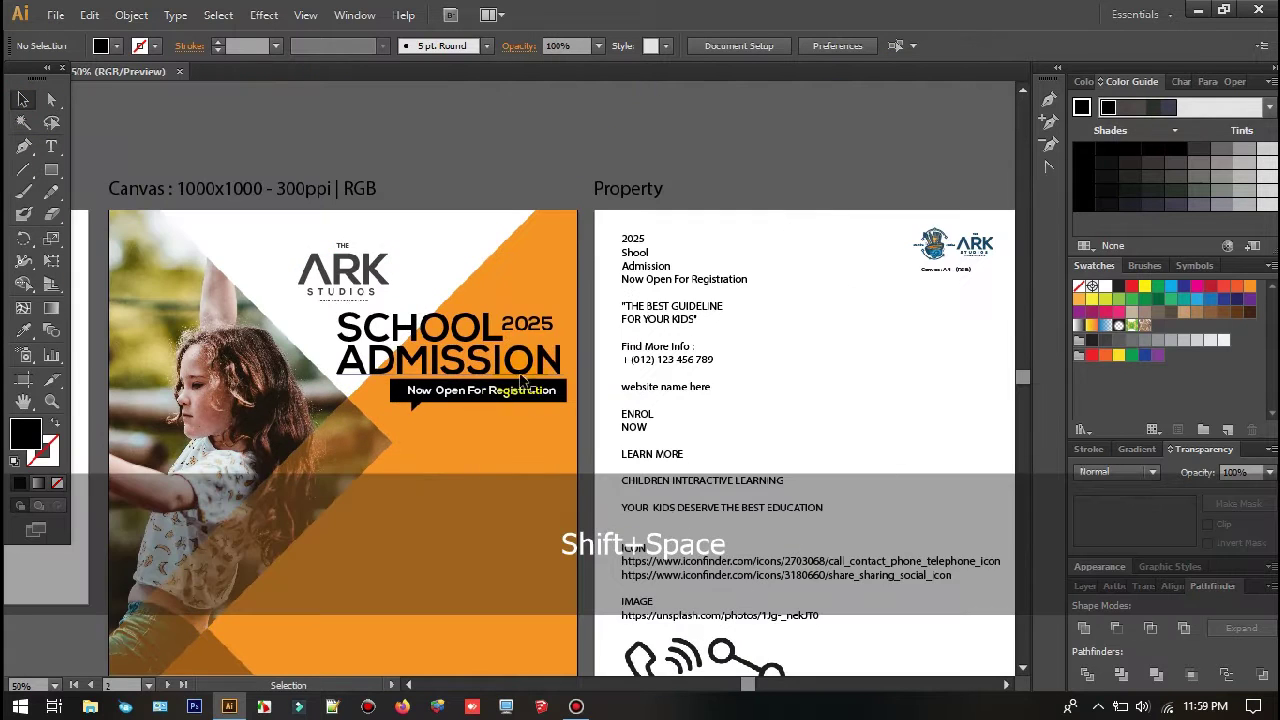
{"action": "left_click", "coordinate": [400, 314]}
{"action": "left_click", "coordinate": [1103, 342]}
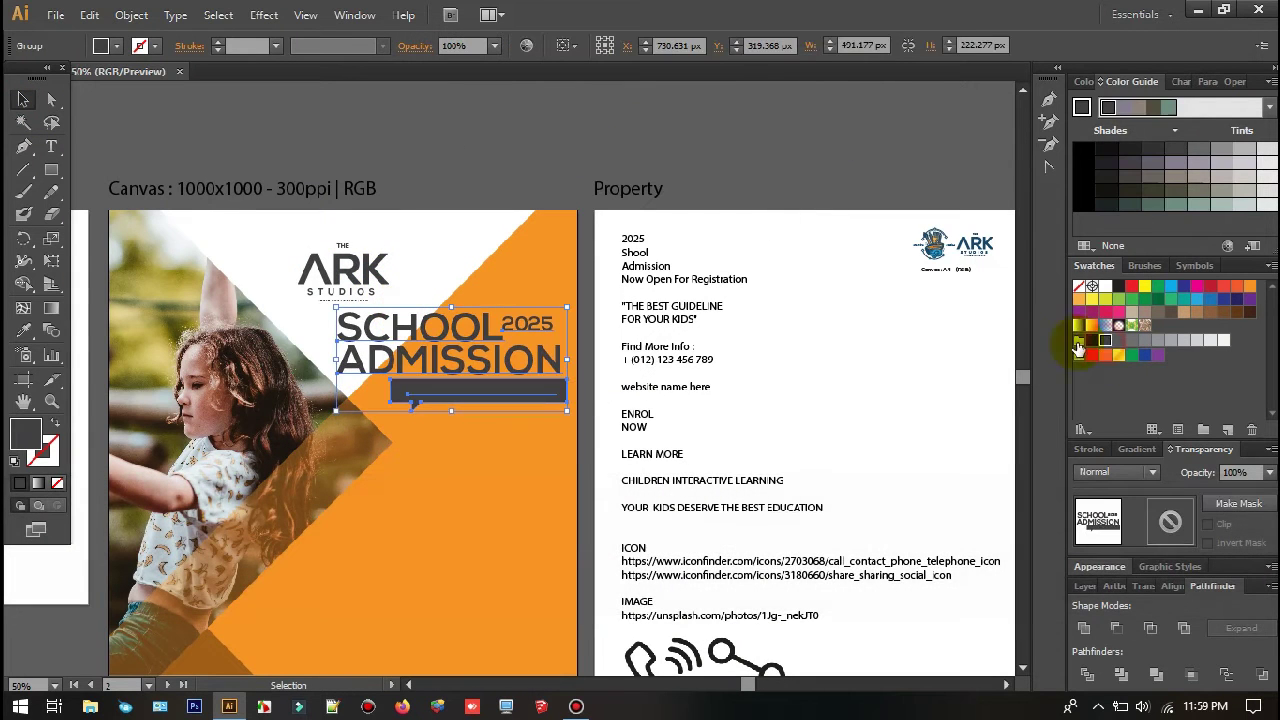
{"action": "left_click", "coordinate": [1092, 340]}
{"action": "left_click", "coordinate": [646, 150]}
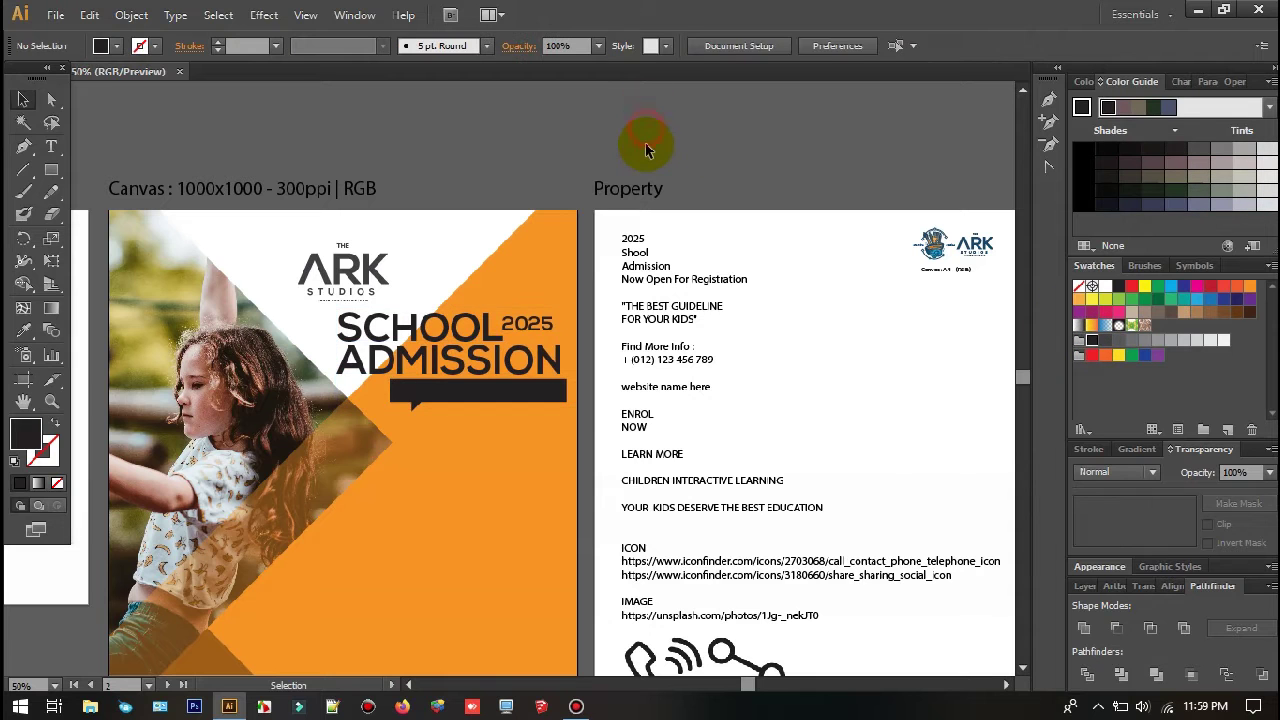
Step: Fill the "Now Open For Registration" text inside the heading group with the lightest grey swatch and leave isolation mode
{"action": "scroll", "coordinate": [585, 270], "scroll_direction": "up", "scroll_amount": 2}
{"action": "double_click", "coordinate": [429, 491]}
{"action": "left_click", "coordinate": [429, 491]}
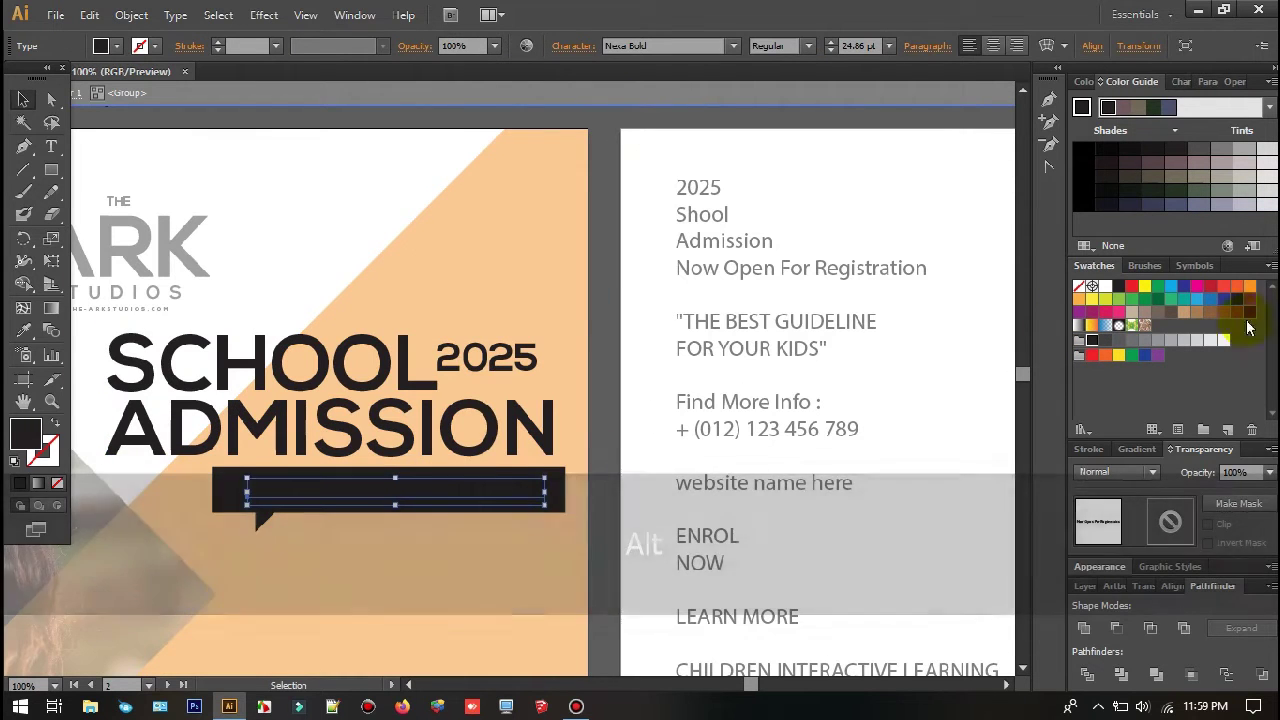
{"action": "left_click", "coordinate": [1223, 340]}
{"action": "left_click", "coordinate": [638, 400]}
{"action": "key", "text": "shift+space"}
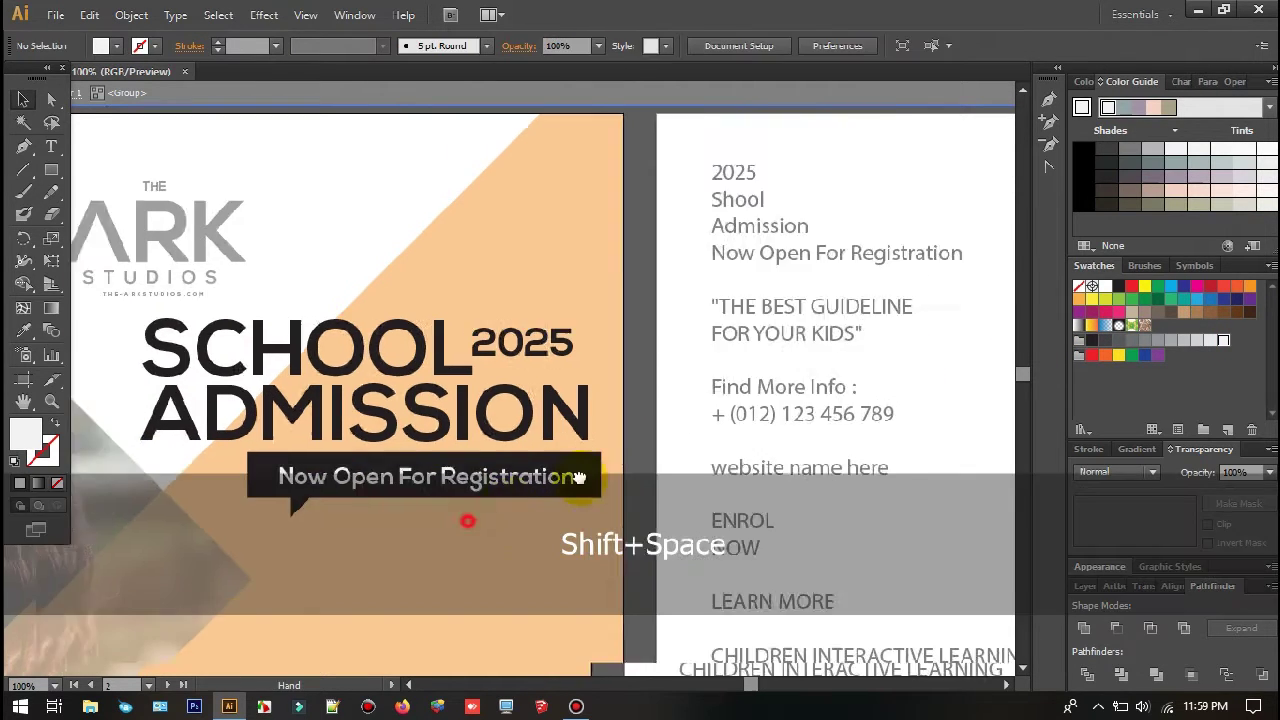
{"action": "left_click_drag", "start_coordinate": [466, 520], "coordinate": [776, 400]}
{"action": "left_click_drag", "start_coordinate": [603, 297], "coordinate": [543, 468]}
{"action": "key", "text": "shift+space"}
{"action": "left_click_drag", "start_coordinate": [543, 468], "coordinate": [547, 414]}
{"action": "left_click_drag", "start_coordinate": [547, 414], "coordinate": [594, 372]}
{"action": "key", "text": "space"}
{"action": "left_click_drag", "start_coordinate": [603, 564], "coordinate": [480, 345]}
{"action": "scroll", "coordinate": [623, 429], "scroll_direction": "down", "scroll_amount": 1}
{"action": "left_click", "coordinate": [729, 461]}
{"action": "scroll", "coordinate": [665, 370], "scroll_direction": "down", "scroll_amount": 1}
Step: Move the tagline "THE BEST GUIDELINE FOR YOUR KIDS" onto the artboard, across the photo just below the heading banner
{"action": "key", "text": "shift+space"}
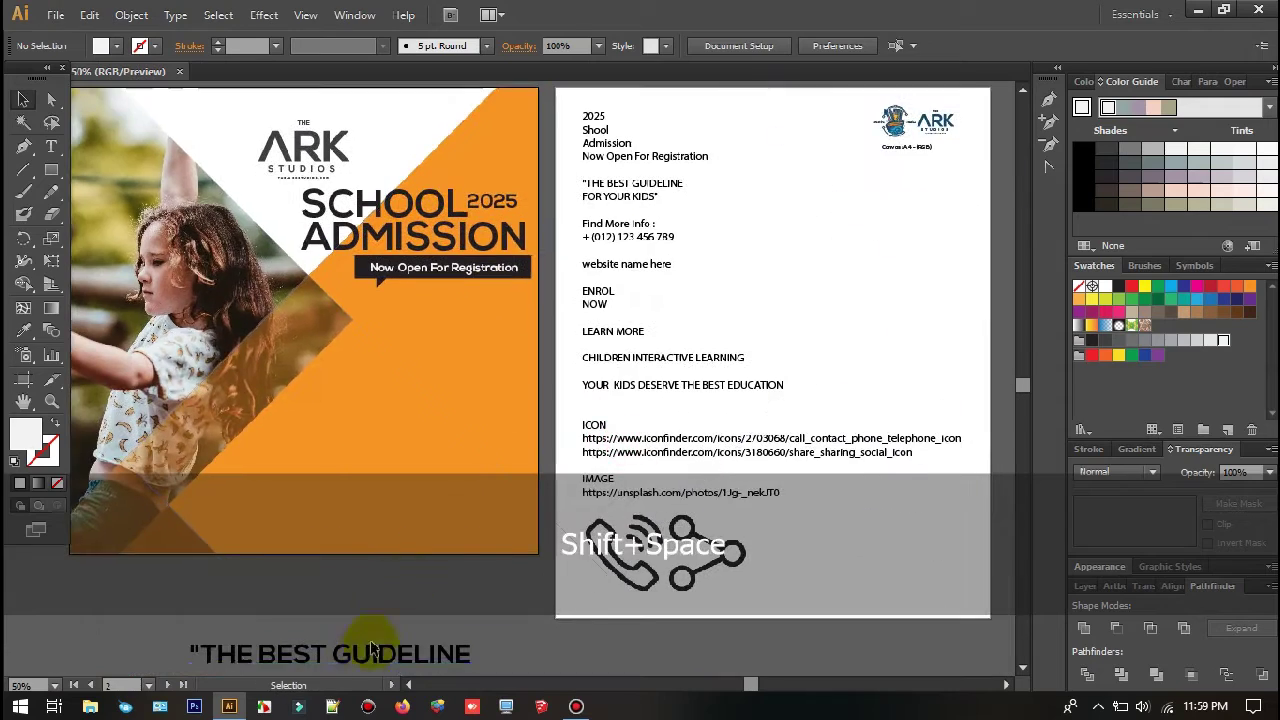
{"action": "left_click_drag", "start_coordinate": [367, 652], "coordinate": [331, 318]}
{"action": "key", "text": "shift+space"}
{"action": "left_click_drag", "start_coordinate": [354, 604], "coordinate": [506, 630]}
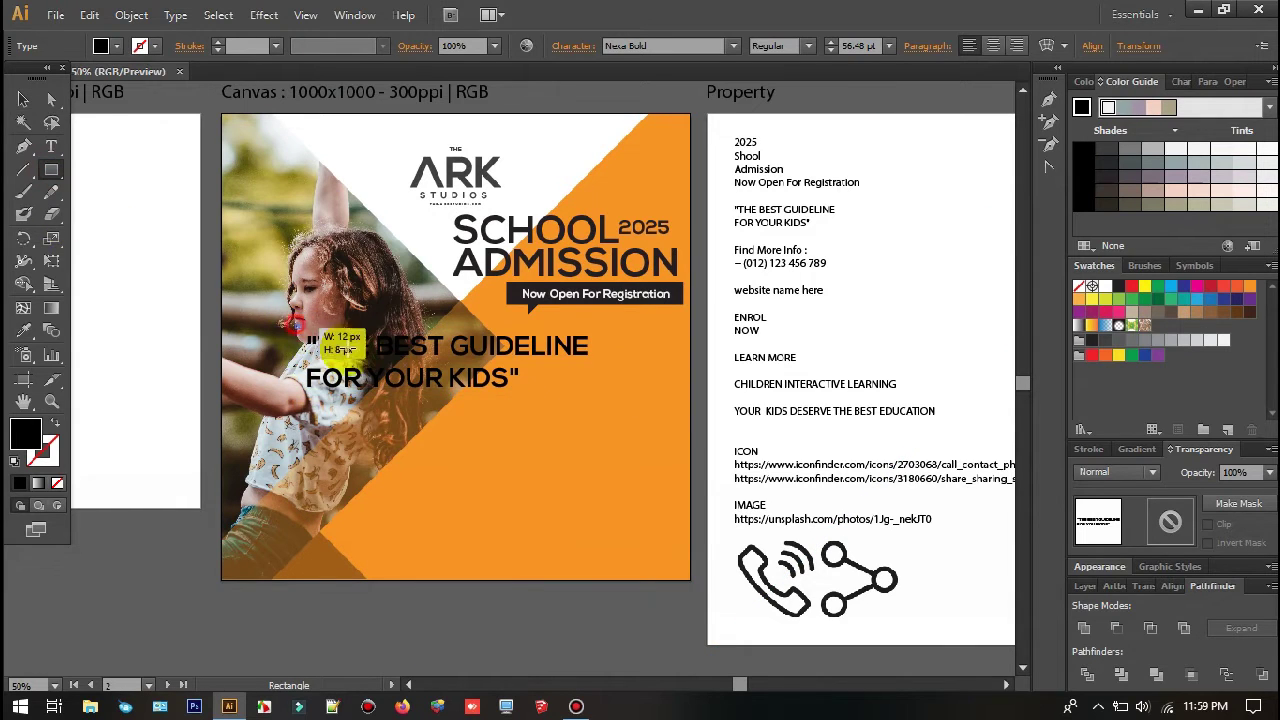
Step: Draw a black rectangle slightly larger than the tagline over it and arrange it behind the text
{"action": "left_click_drag", "start_coordinate": [607, 400], "coordinate": [607, 400]}
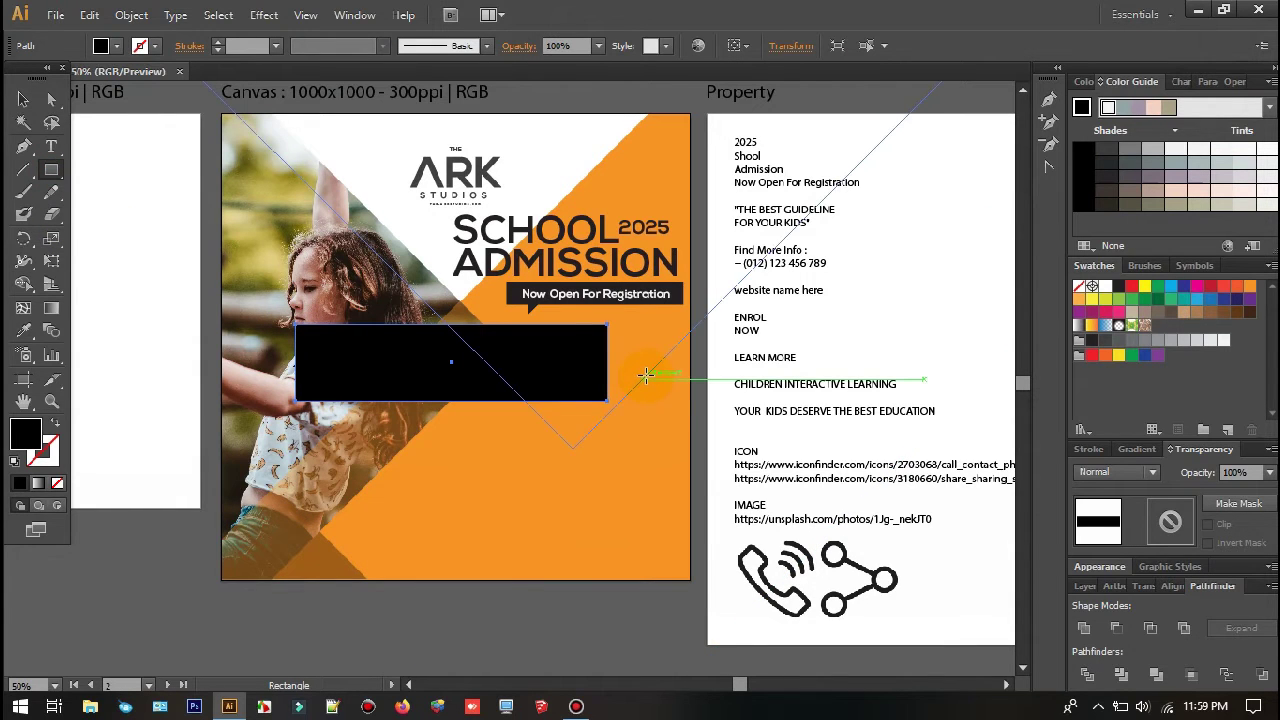
{"action": "key", "text": "ctrl+bracketleft"}
{"action": "key", "text": "ctrl+bracketright"}
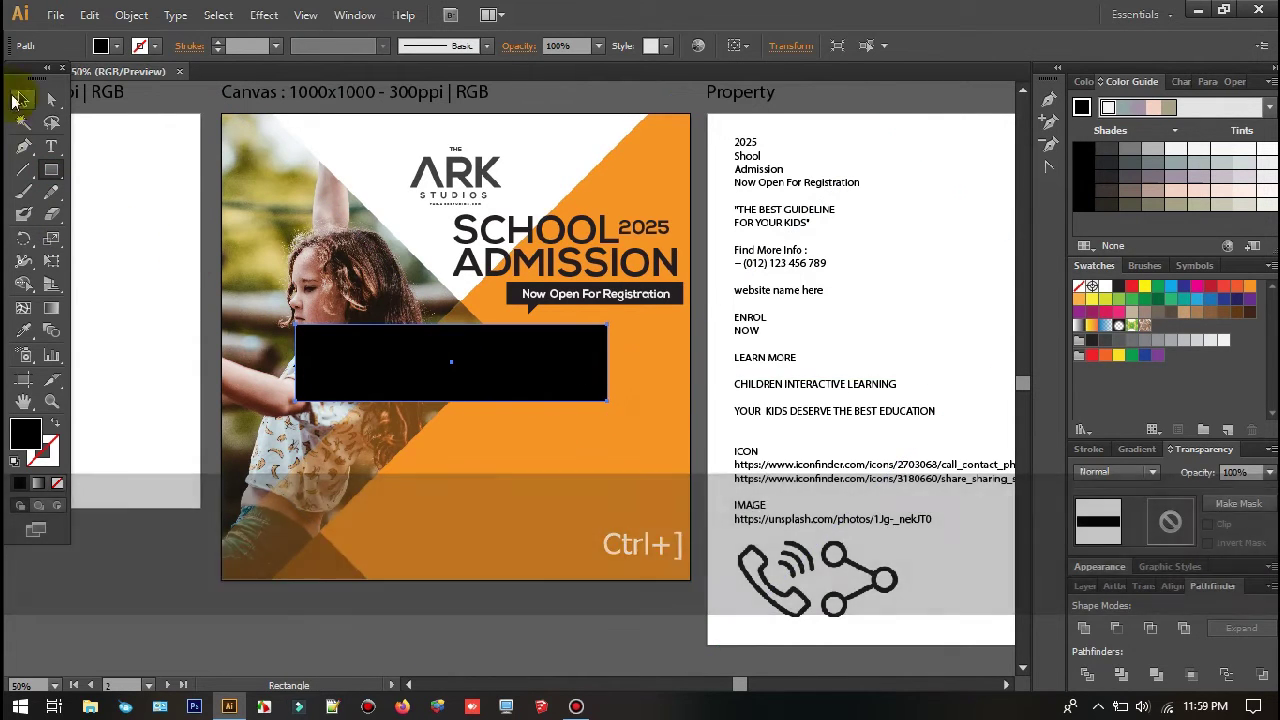
Step: Fill the tagline text with the lightest grey swatch
{"action": "left_click", "coordinate": [20, 100]}
{"action": "left_click", "coordinate": [354, 380]}
{"action": "left_click", "coordinate": [1223, 340]}
{"action": "left_click", "coordinate": [568, 650]}
Step: Move the tagline and its black rectangle together to the right, lining them up with the banner's right edge
{"action": "key", "text": "ctrl+plus"}
{"action": "left_click_drag", "start_coordinate": [482, 413], "coordinate": [437, 445]}
{"action": "left_click", "coordinate": [526, 426]}
{"action": "double_click", "coordinate": [583, 420]}
{"action": "double_click", "coordinate": [737, 440]}
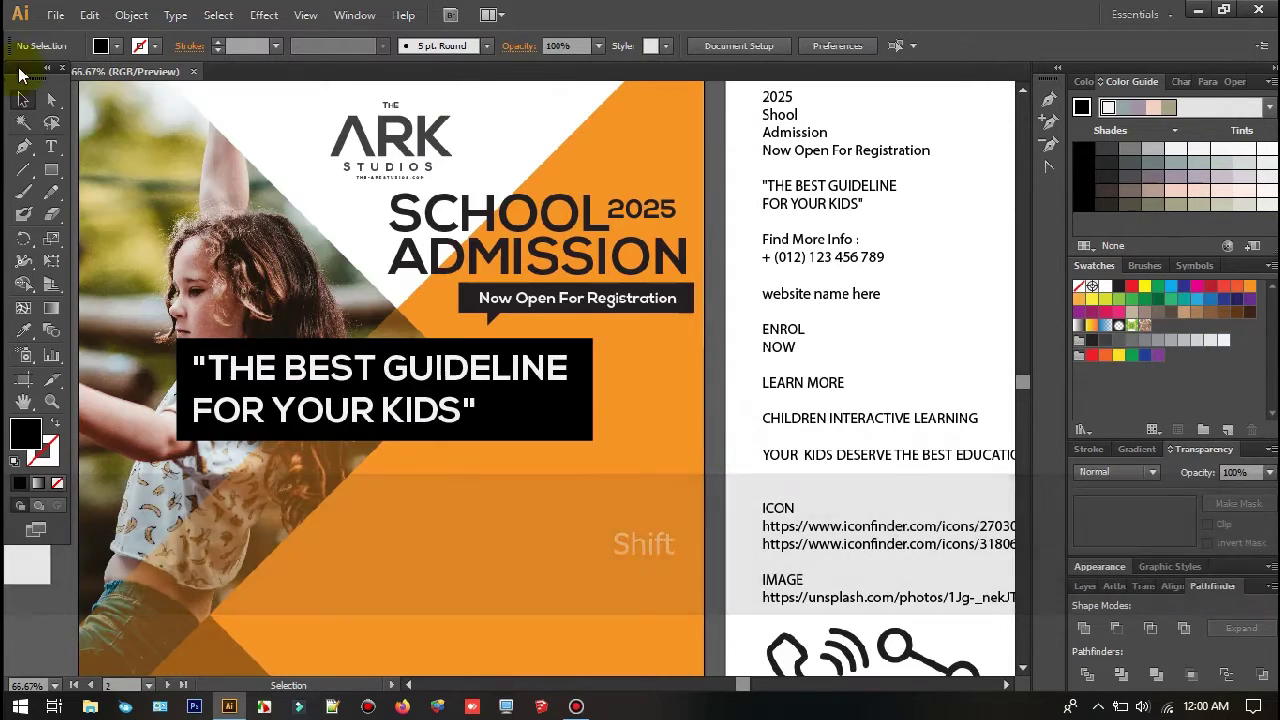
{"action": "left_click", "coordinate": [582, 368]}
{"action": "left_click", "coordinate": [508, 370], "text": "shift"}
{"action": "left_click_drag", "start_coordinate": [491, 370], "coordinate": [585, 374]}
{"action": "left_click", "coordinate": [699, 489]}
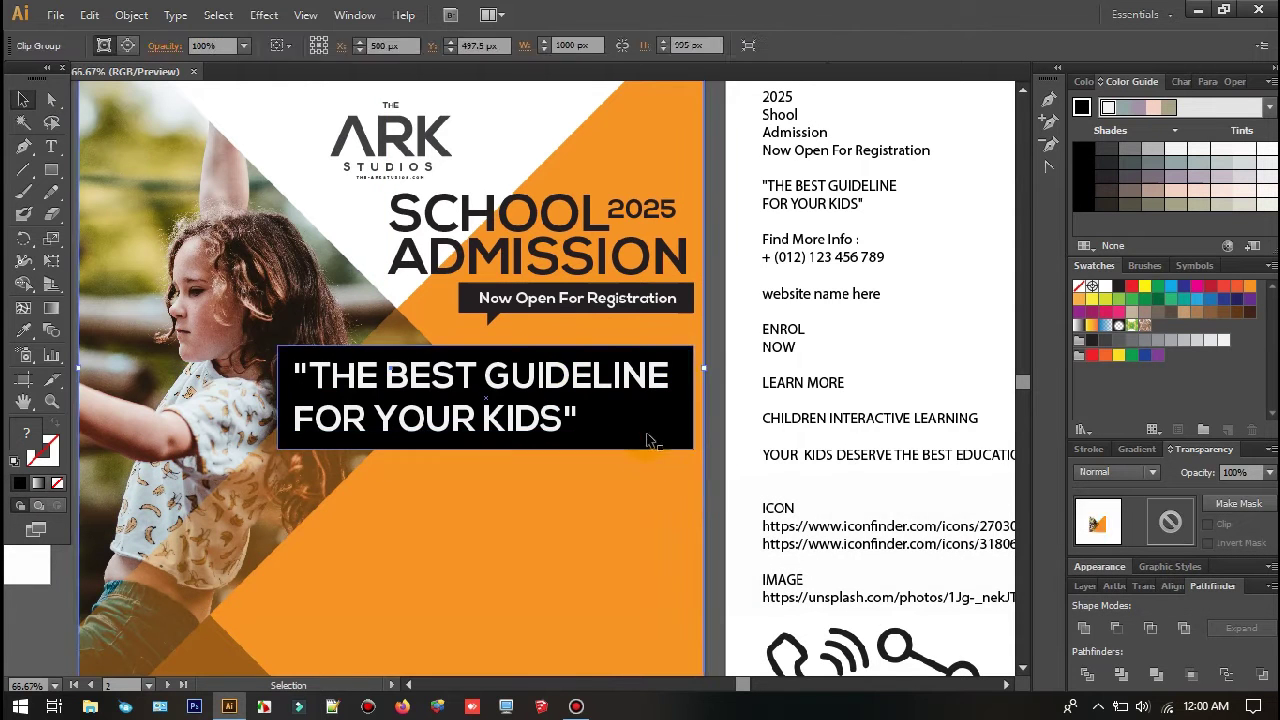
Step: Draw a black circle overlapping the lower edge of the tagline rectangle near its right end
{"action": "left_click", "coordinate": [648, 441]}
{"action": "left_click", "coordinate": [53, 171], "text": "alt"}
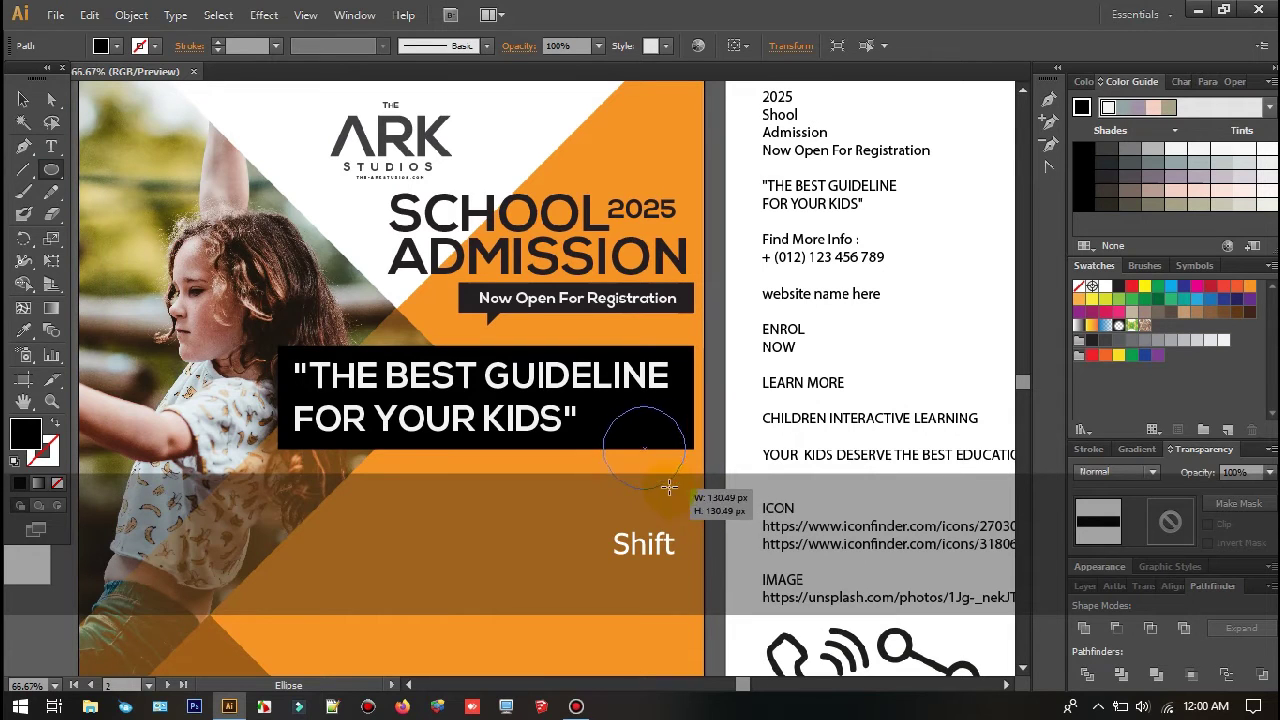
{"action": "left_click_drag", "start_coordinate": [675, 497], "coordinate": [675, 497]}
{"action": "key", "text": "v"}
{"action": "left_click_drag", "start_coordinate": [648, 440], "coordinate": [648, 440]}
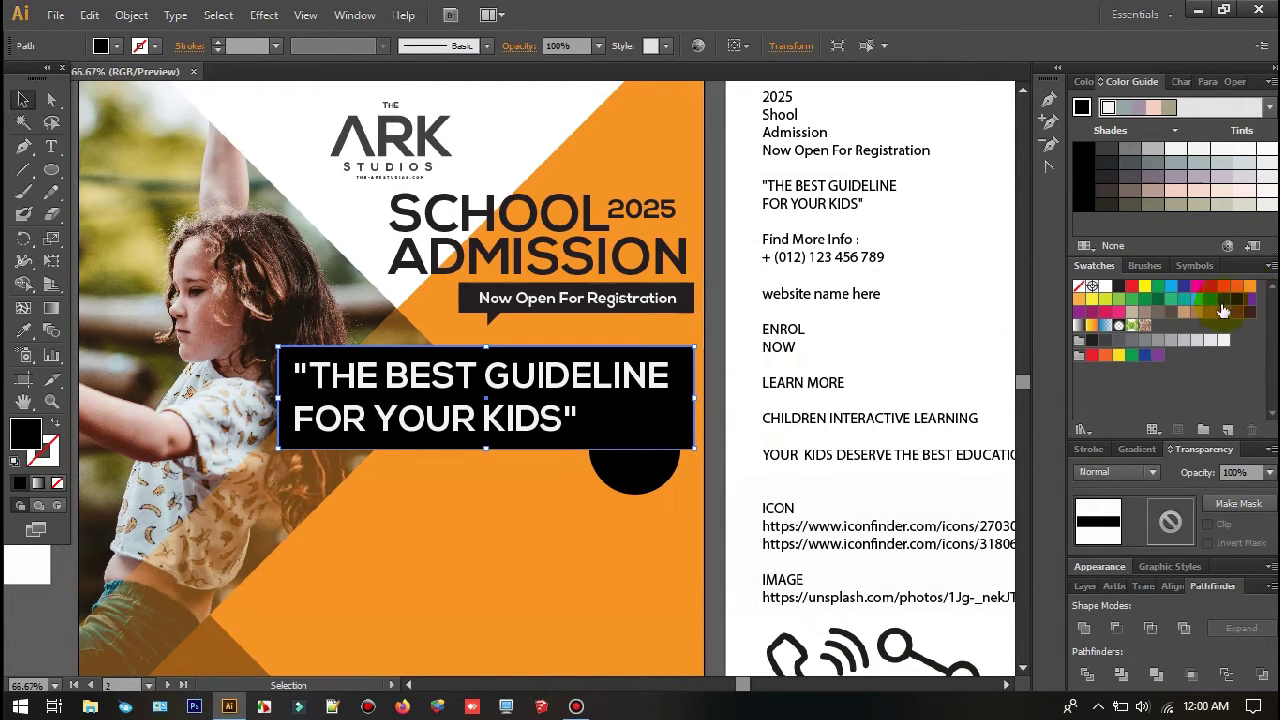
Step: Fill the tagline rectangle with orange, then darken it to the brown 7f470a
{"action": "left_click", "coordinate": [1249, 287]}
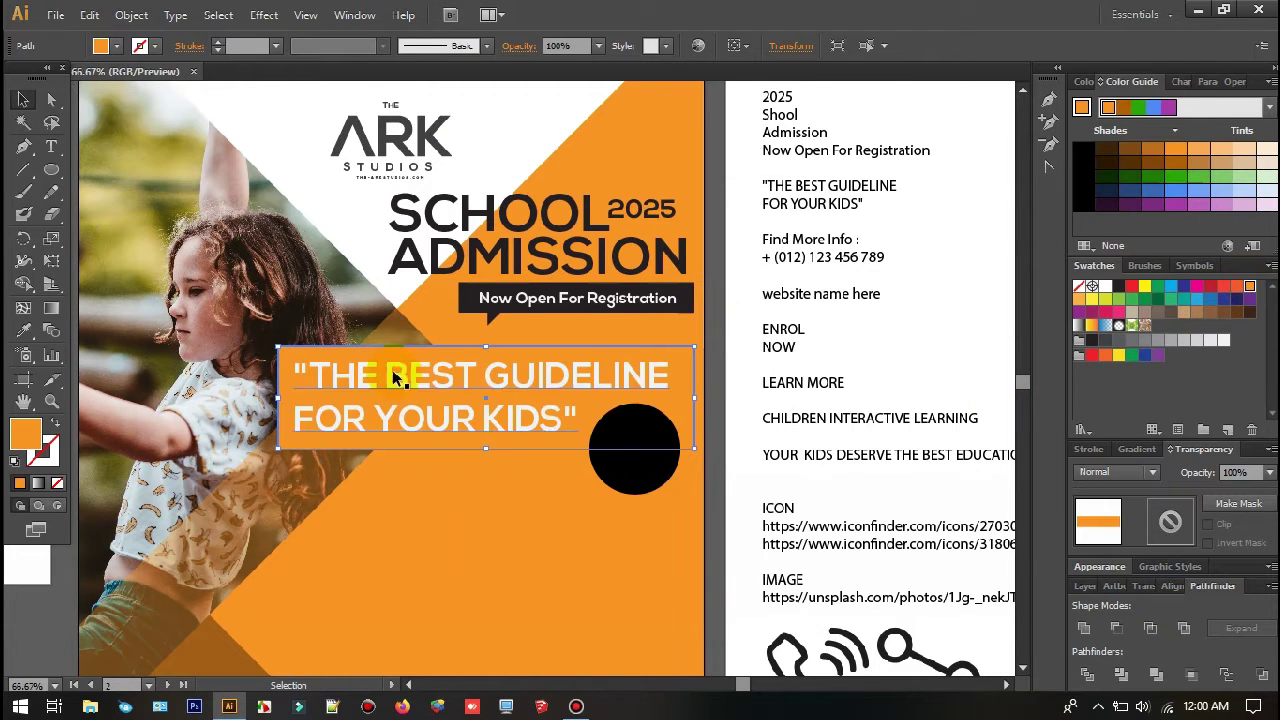
{"action": "double_click", "coordinate": [27, 434]}
{"action": "left_click_drag", "start_coordinate": [1043, 300], "coordinate": [1064, 278]}
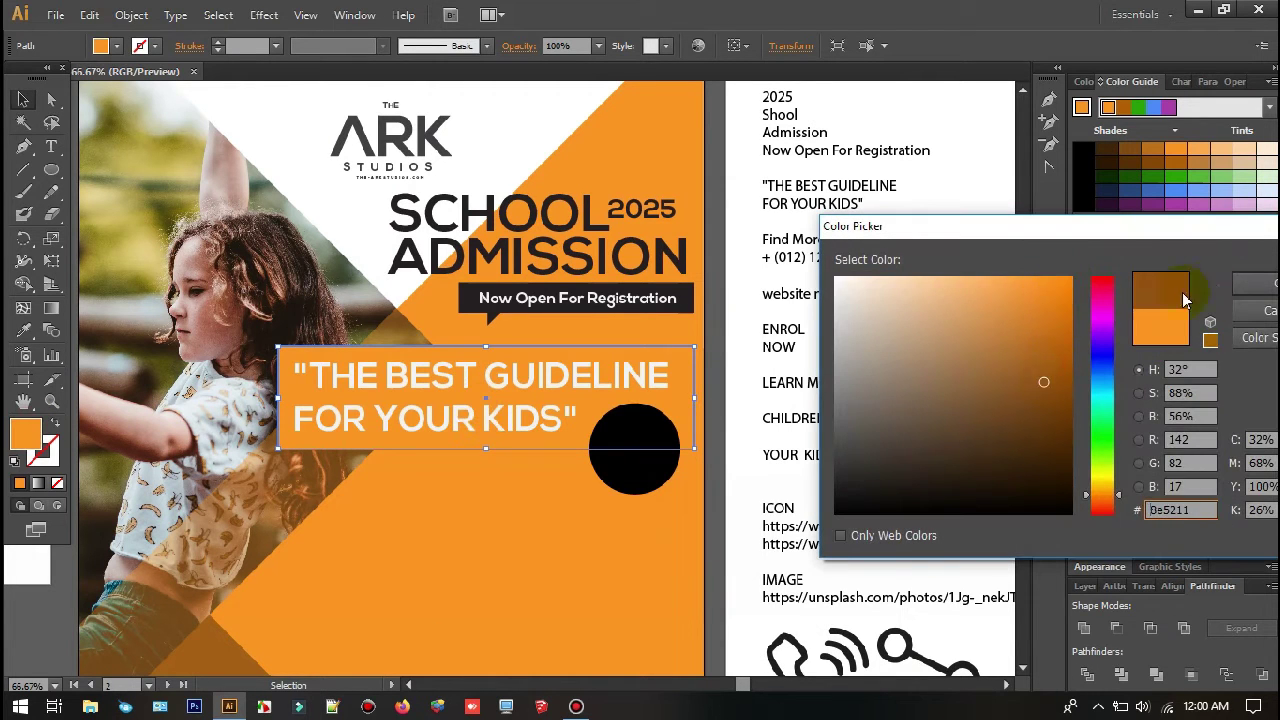
{"action": "left_click", "coordinate": [1256, 310]}
{"action": "double_click", "coordinate": [24, 435]}
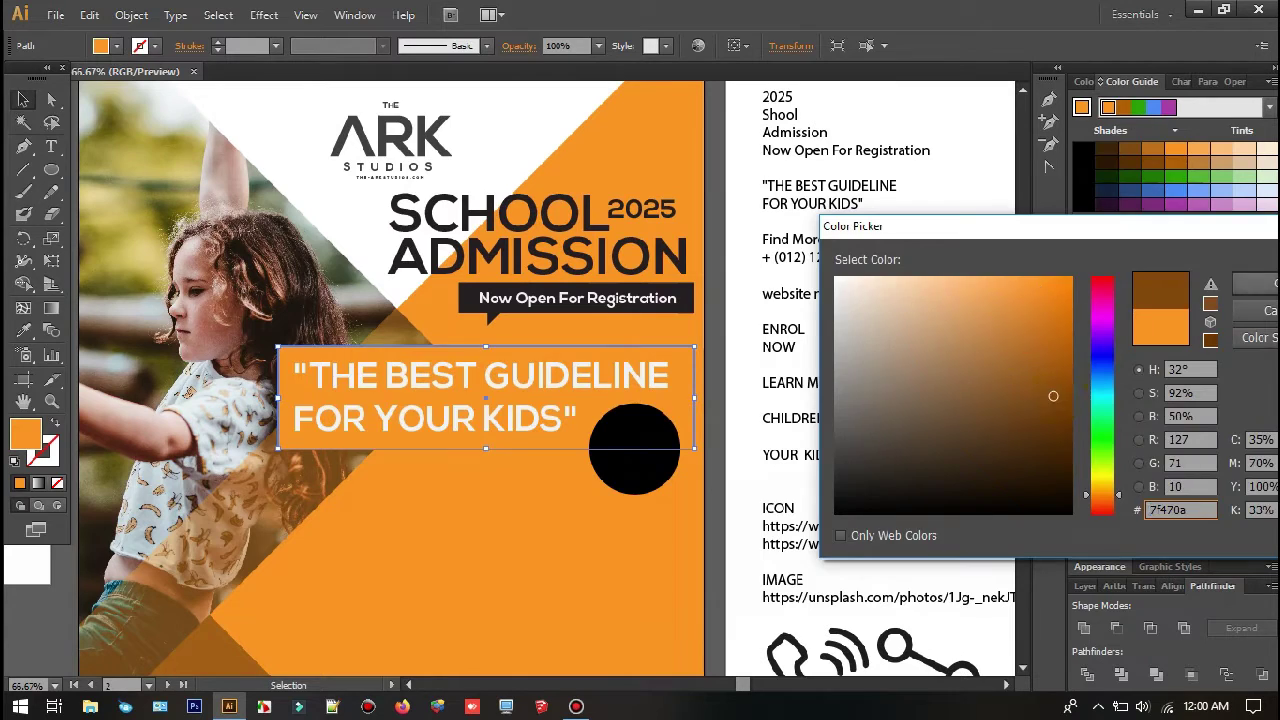
{"action": "key", "text": "Return"}
{"action": "left_click", "coordinate": [716, 375]}
{"action": "scroll", "coordinate": [694, 403], "scroll_direction": "down", "scroll_amount": 1}
{"action": "scroll", "coordinate": [694, 431], "scroll_direction": "up", "scroll_amount": 1}
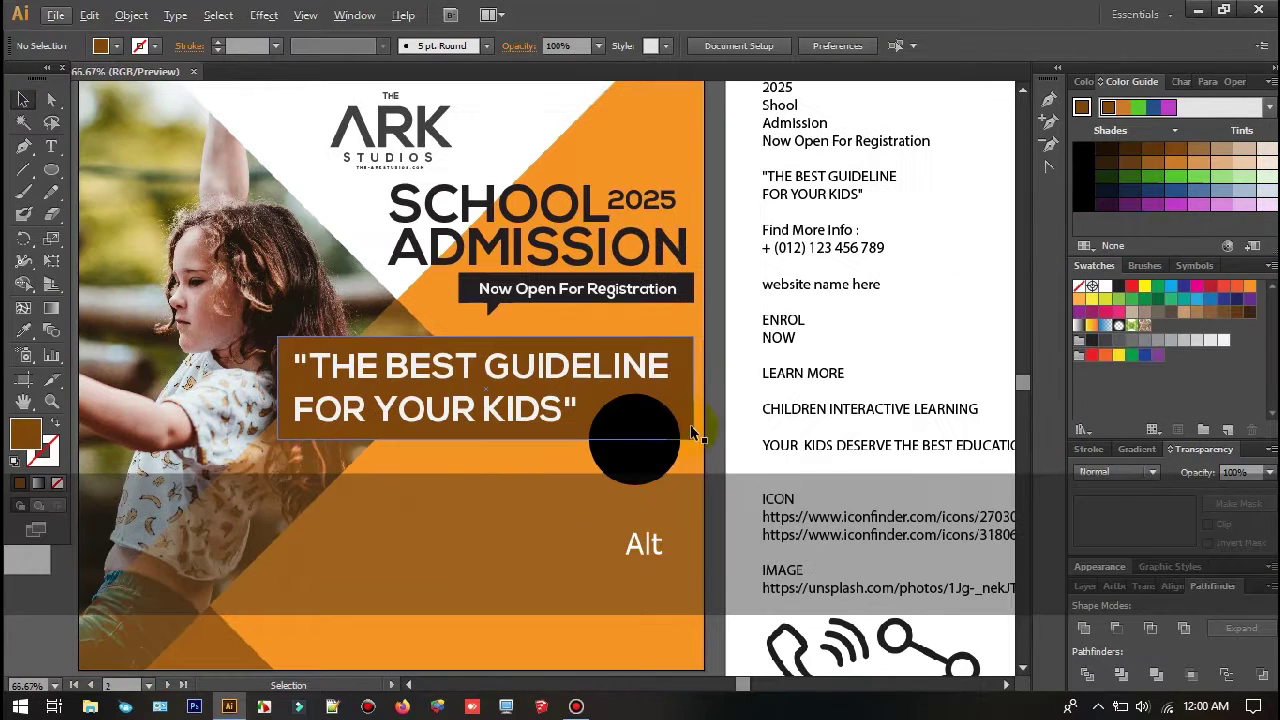
Step: Fill the tagline rectangle with the orange-red swatch
{"action": "left_click", "coordinate": [683, 417]}
{"action": "left_click", "coordinate": [1209, 287]}
{"action": "left_click", "coordinate": [1223, 287]}
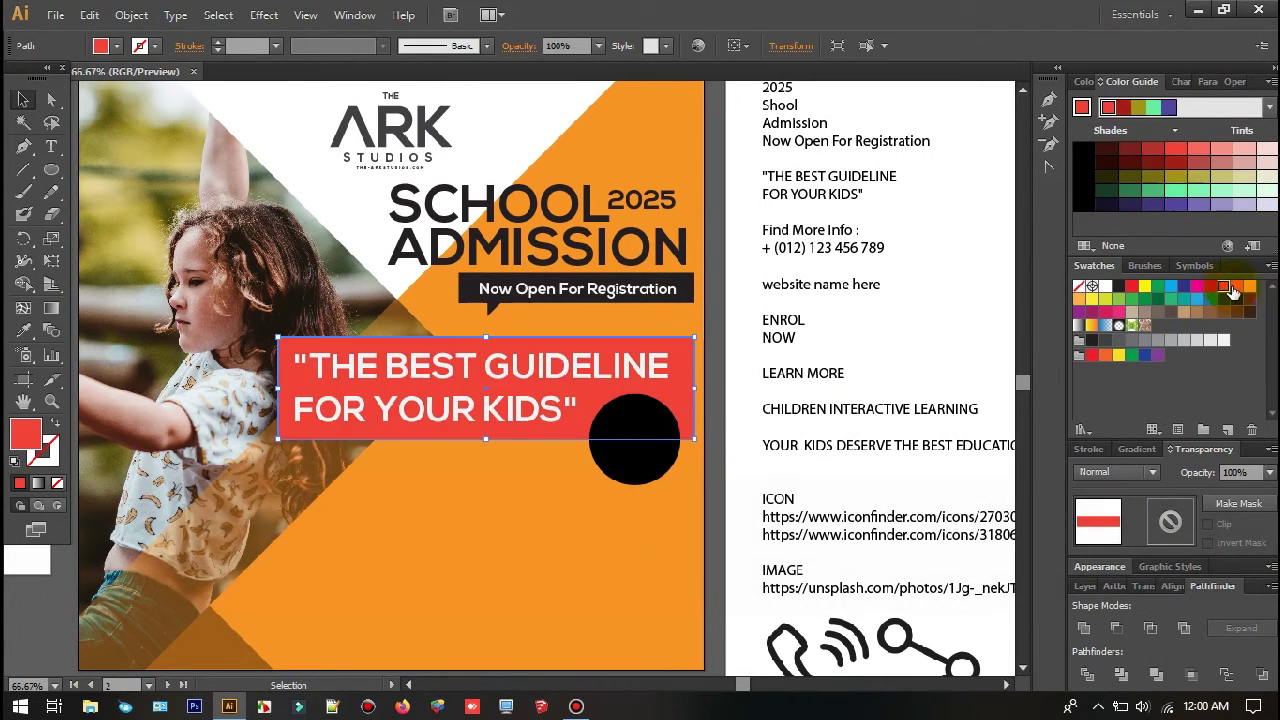
{"action": "left_click", "coordinate": [1236, 287]}
{"action": "left_click", "coordinate": [698, 432]}
{"action": "left_click_drag", "start_coordinate": [662, 374], "coordinate": [765, 370]}
{"action": "left_click", "coordinate": [786, 288]}
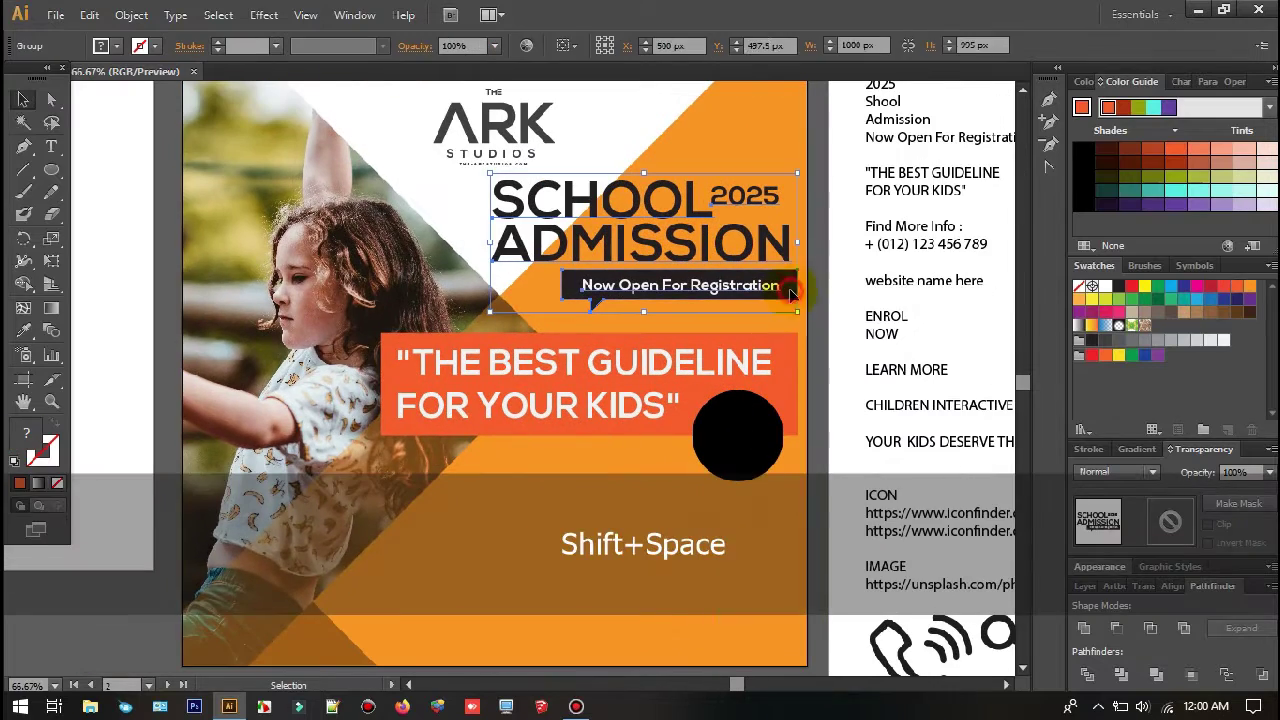
Step: Nudge the black circle slightly left and give it a 16 pt orange-red stroke matching the tagline rectangle
{"action": "left_click_drag", "start_coordinate": [742, 444], "coordinate": [728, 438]}
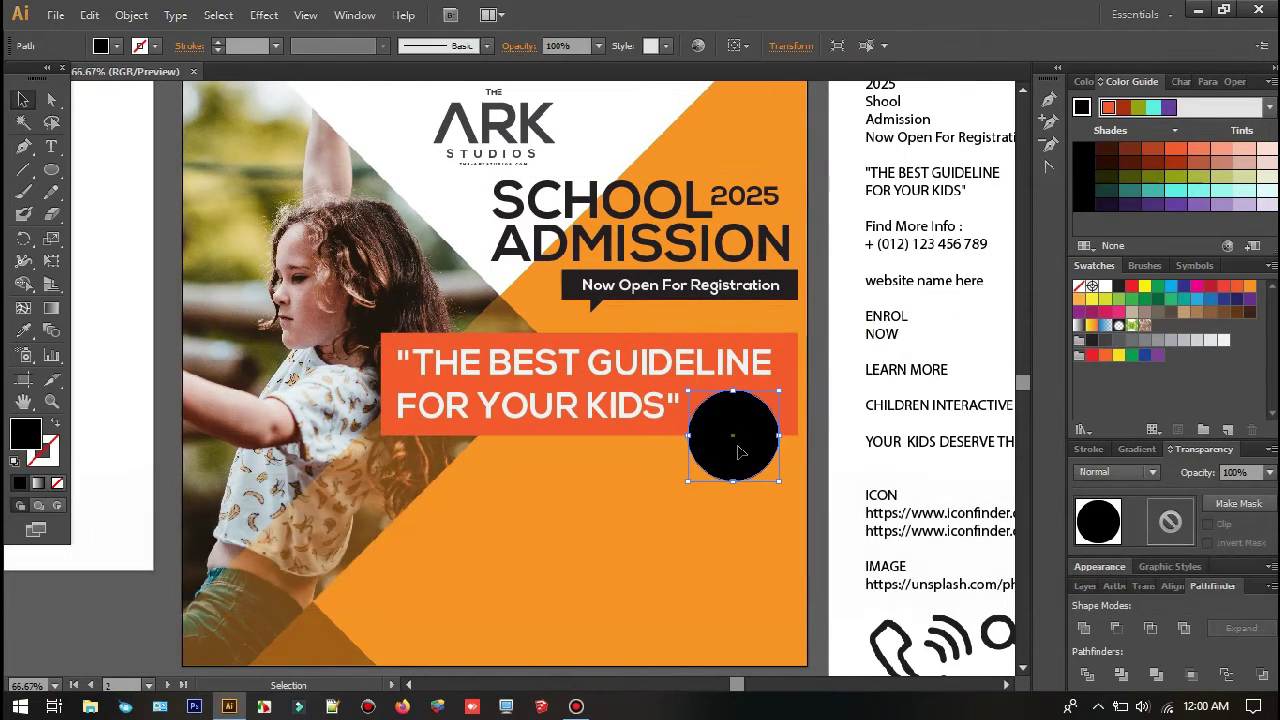
{"action": "scroll", "coordinate": [737, 450], "scroll_direction": "up", "scroll_amount": 2}
{"action": "scroll", "coordinate": [669, 403], "scroll_direction": "down", "scroll_amount": 1}
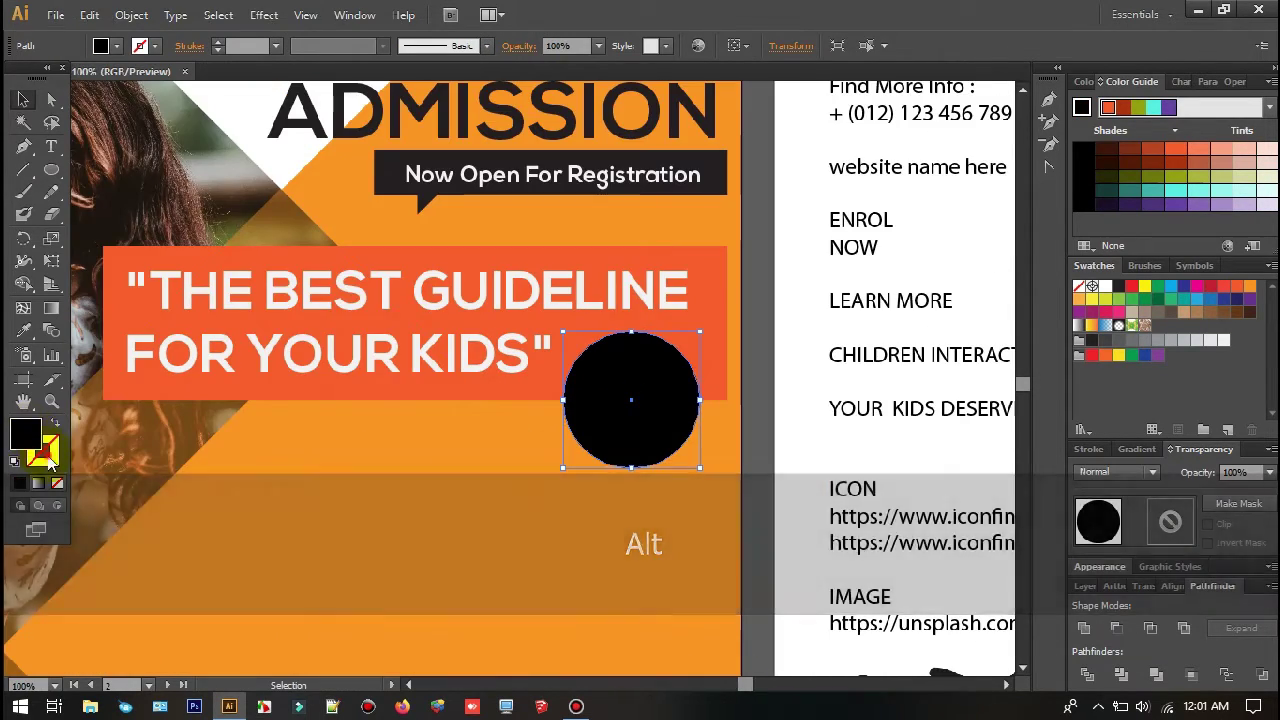
{"action": "left_click", "coordinate": [48, 460]}
{"action": "left_click", "coordinate": [24, 330]}
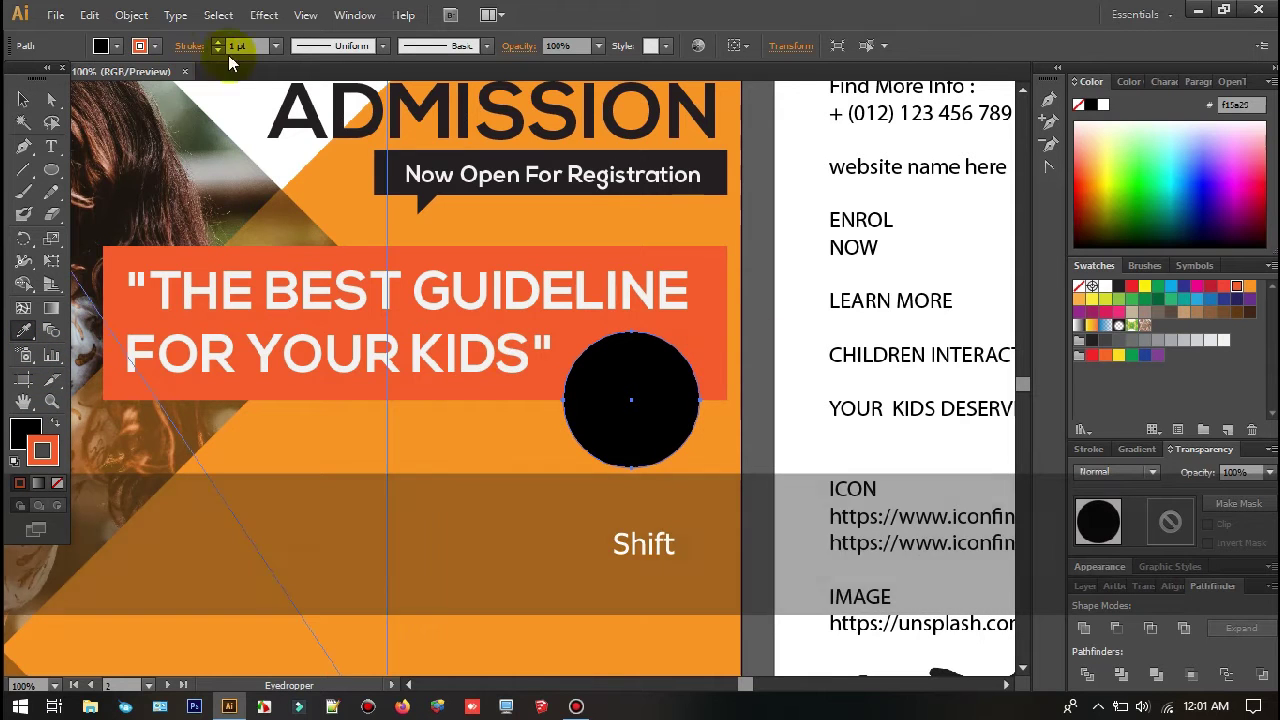
{"action": "left_click", "coordinate": [250, 46]}
{"action": "scroll", "coordinate": [250, 46], "scroll_direction": "up", "scroll_amount": 17}
{"action": "left_click", "coordinate": [22, 99]}
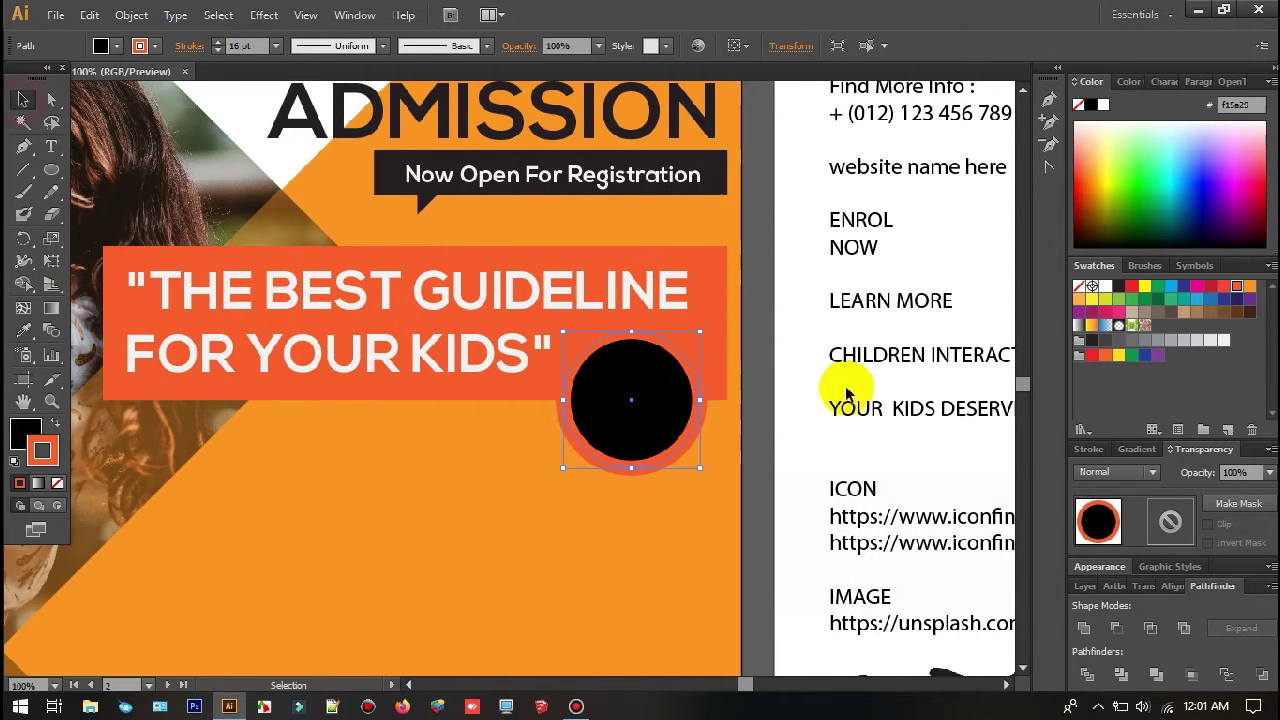
{"action": "left_click", "coordinate": [640, 486]}
{"action": "left_click_drag", "start_coordinate": [640, 486], "coordinate": [660, 451]}
Step: Copy "ENROL NOW" from the Property text and paste it as a new text object above the artboard
{"action": "scroll", "coordinate": [843, 462], "scroll_direction": "down", "scroll_amount": 3}
{"action": "scroll", "coordinate": [840, 490], "scroll_direction": "up", "scroll_amount": 1}
{"action": "left_click_drag", "start_coordinate": [956, 276], "coordinate": [803, 318]}
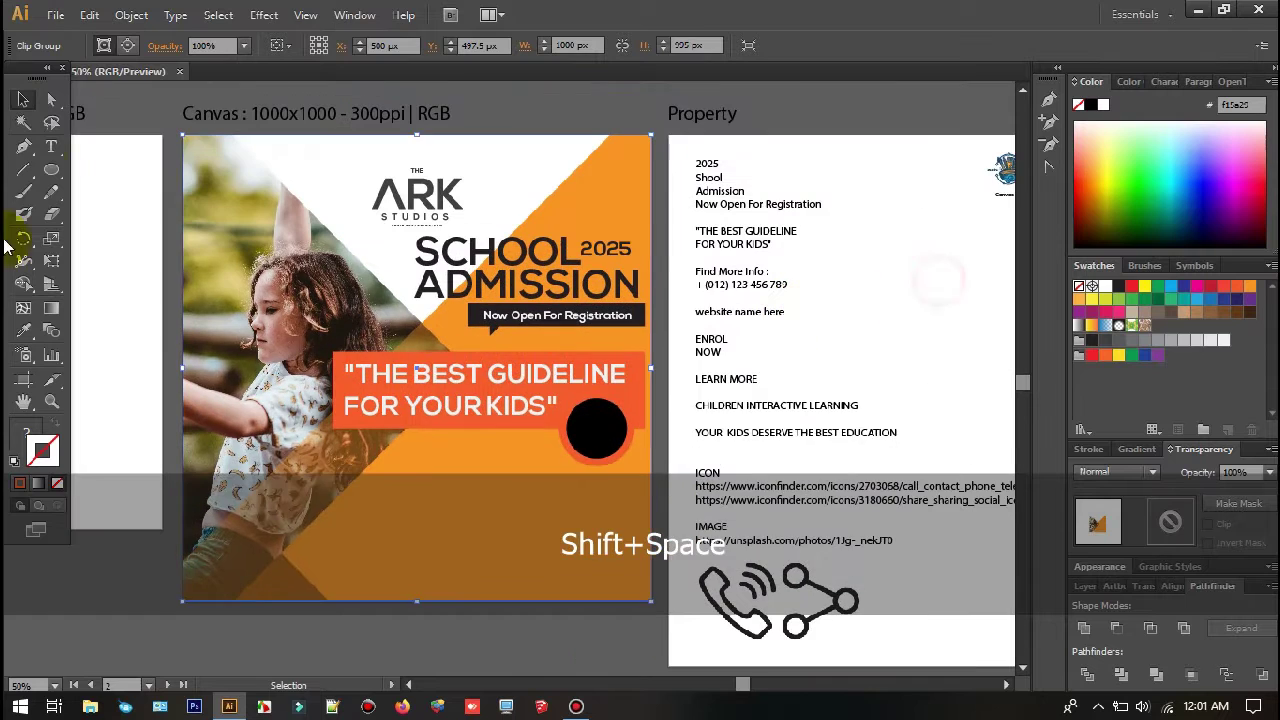
{"action": "left_click", "coordinate": [49, 148]}
{"action": "left_click", "coordinate": [720, 350]}
{"action": "key", "text": "ctrl+z"}
{"action": "triple_click", "coordinate": [712, 350]}
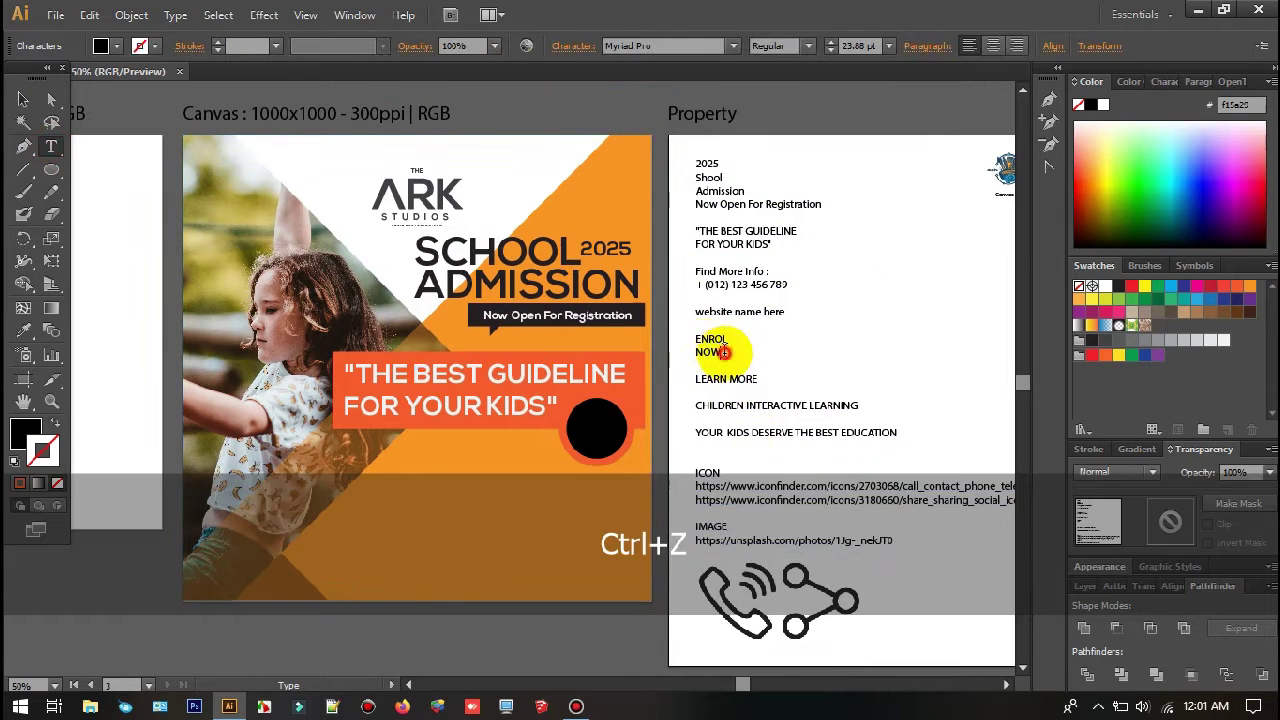
{"action": "key", "text": "ctrl+c"}
{"action": "left_click", "coordinate": [51, 145]}
{"action": "left_click", "coordinate": [567, 112]}
{"action": "key", "text": "ctrl+v"}
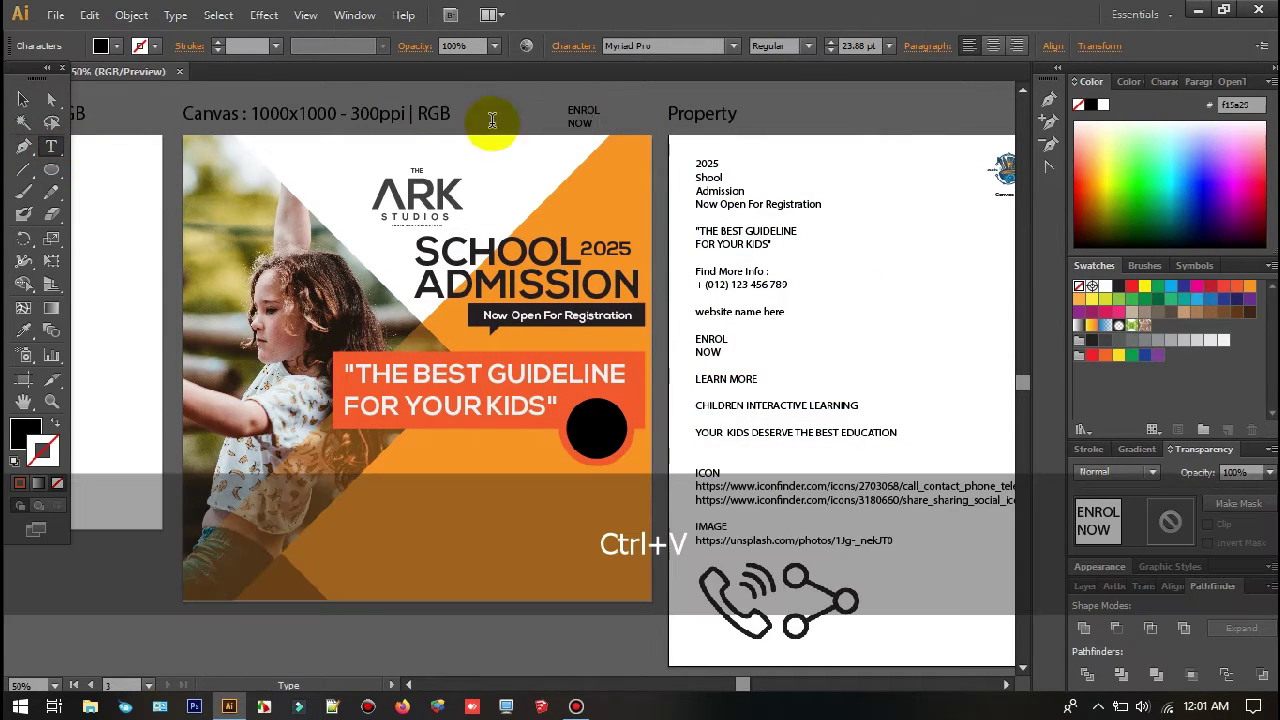
Step: Move the "ENROL NOW" text onto the black circle and give it the lightest grey fill with no stroke
{"action": "left_click", "coordinate": [22, 99]}
{"action": "left_click_drag", "start_coordinate": [597, 119], "coordinate": [604, 432]}
{"action": "left_click", "coordinate": [1223, 341]}
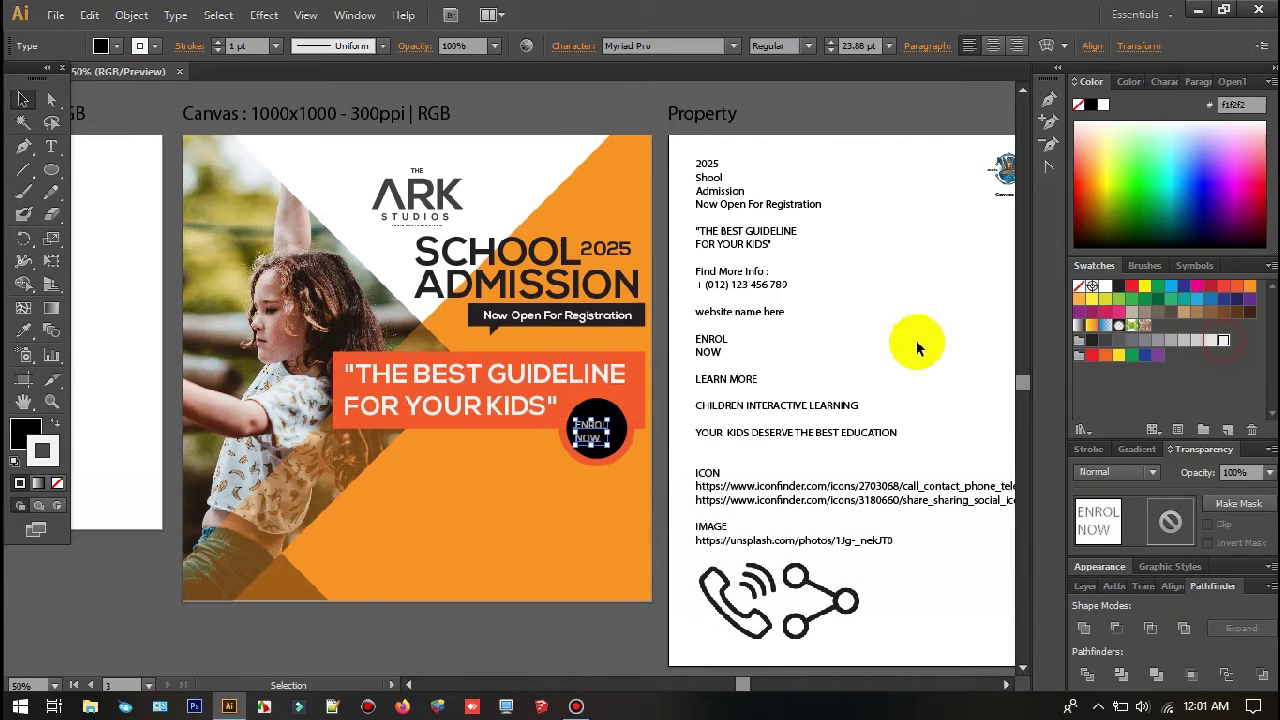
{"action": "scroll", "coordinate": [703, 358], "scroll_direction": "up", "scroll_amount": 2}
{"action": "left_click_drag", "start_coordinate": [524, 468], "coordinate": [473, 367]}
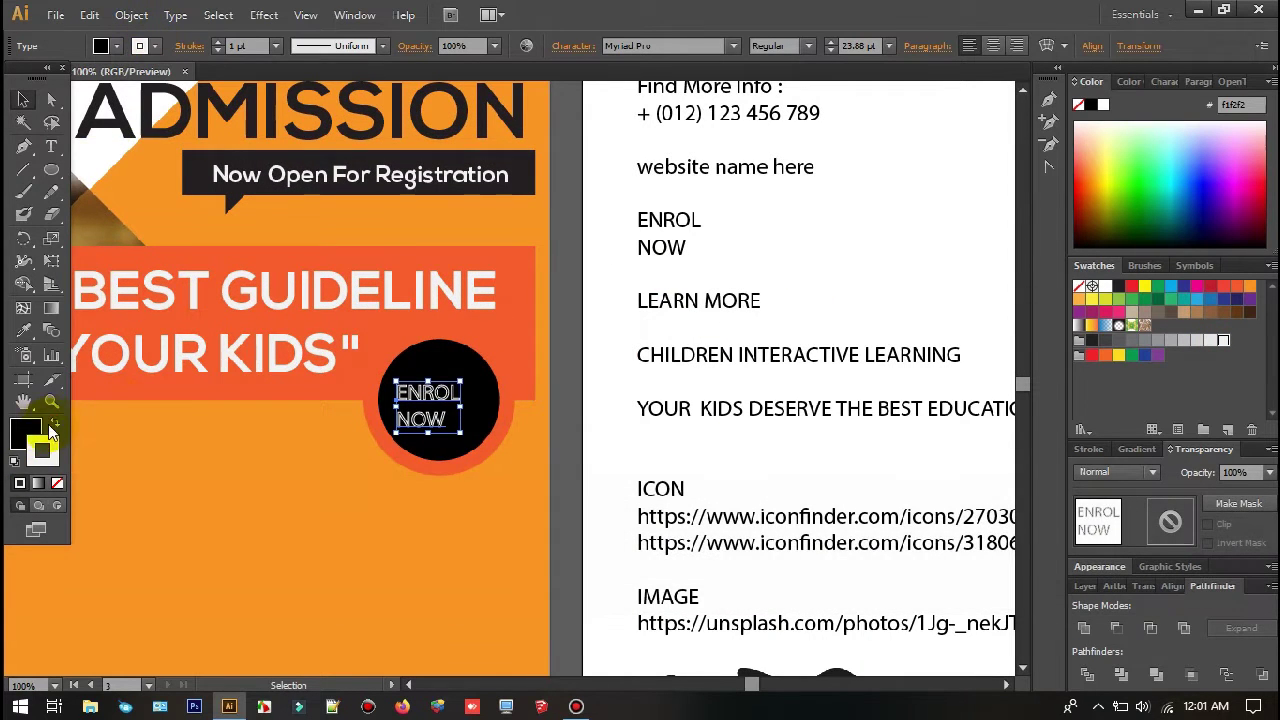
{"action": "left_click", "coordinate": [155, 45]}
{"action": "left_click", "coordinate": [14, 73]}
Step: Set the "ENROL NOW" text's font to Nexa Bold
{"action": "left_click", "coordinate": [633, 46]}
{"action": "key", "text": "n"}
{"action": "key", "text": "e"}
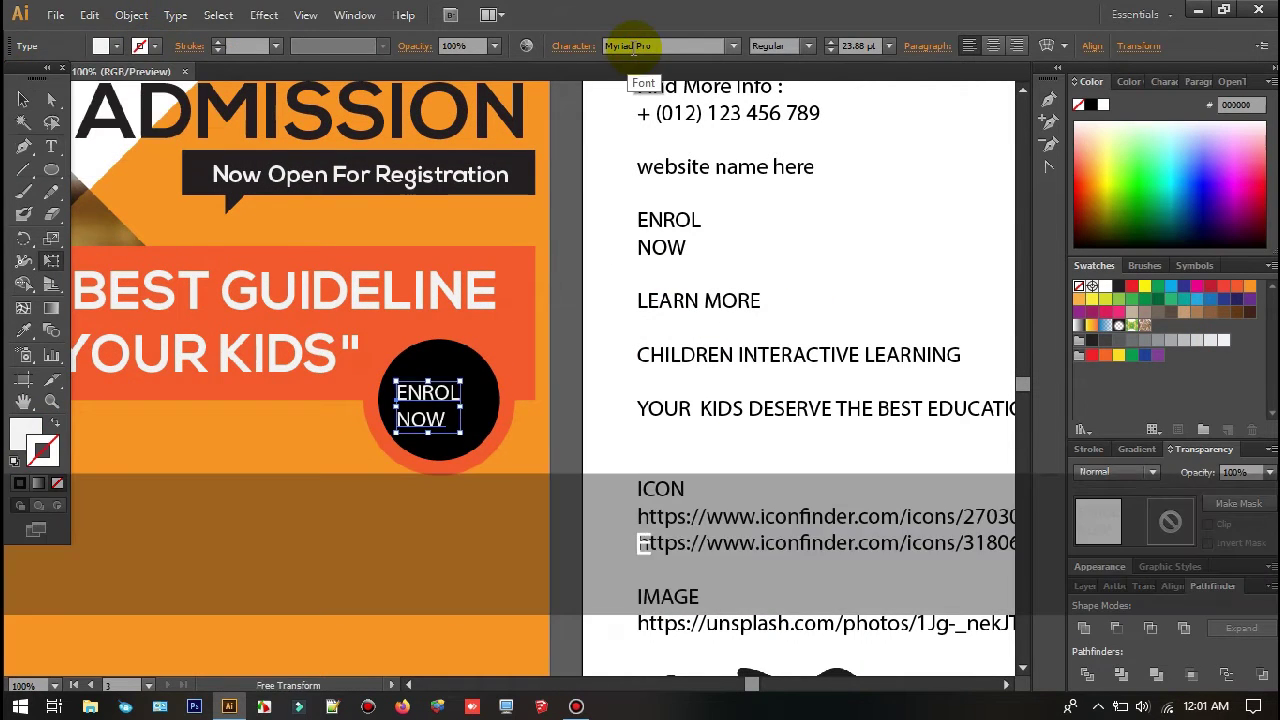
{"action": "key", "text": "x"}
{"action": "key", "text": "a"}
{"action": "key", "text": "Return"}
{"action": "key", "text": "Escape"}
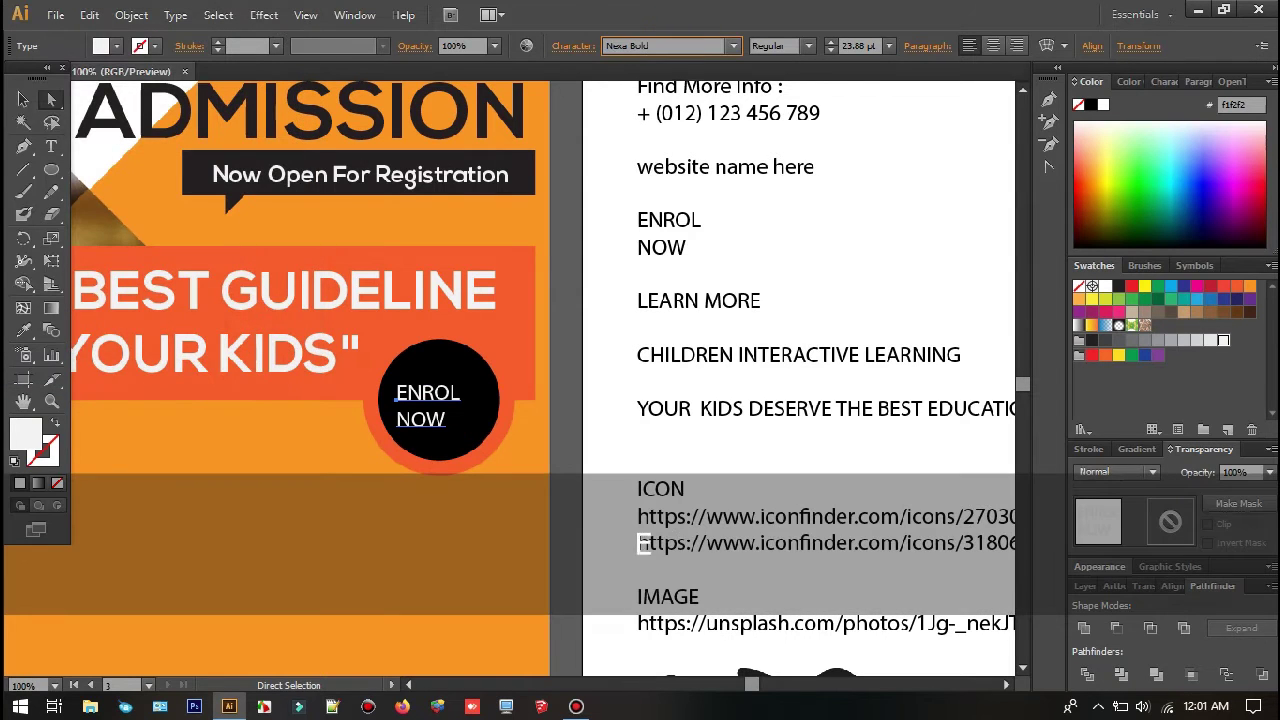
{"action": "left_click", "coordinate": [24, 107]}
{"action": "key", "text": "ctrl+a"}
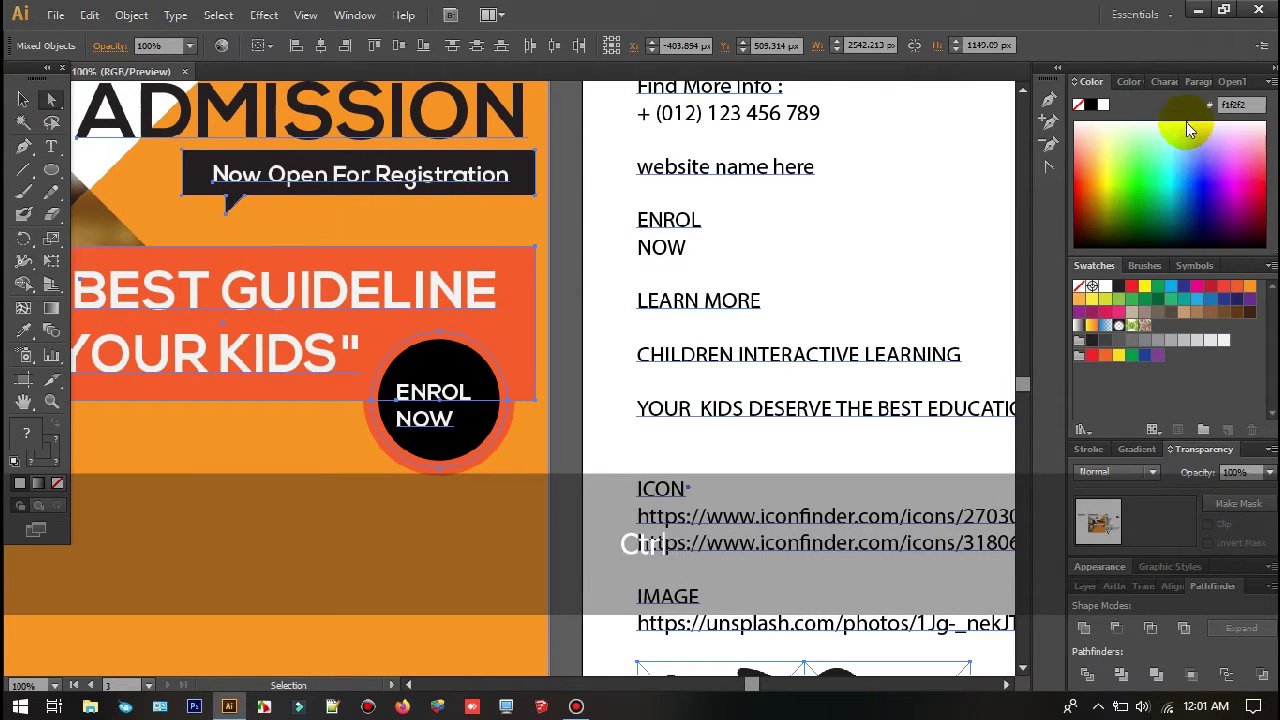
{"action": "key", "text": "ctrl+t"}
{"action": "left_click", "coordinate": [1206, 84]}
{"action": "left_click", "coordinate": [1117, 107]}
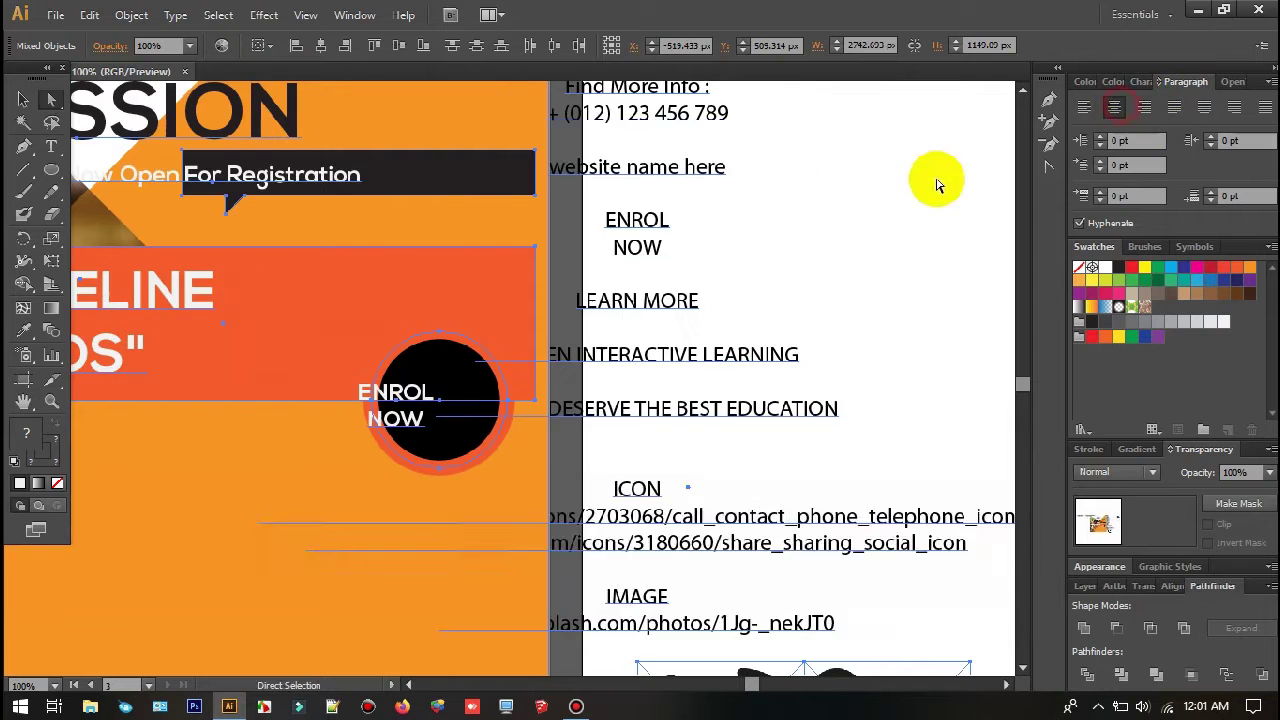
{"action": "key", "text": "ctrl+z"}
Step: Centre-align the "ENROL NOW" text's two lines and position it in the middle of the black circle
{"action": "left_click", "coordinate": [588, 400]}
{"action": "left_click", "coordinate": [423, 400]}
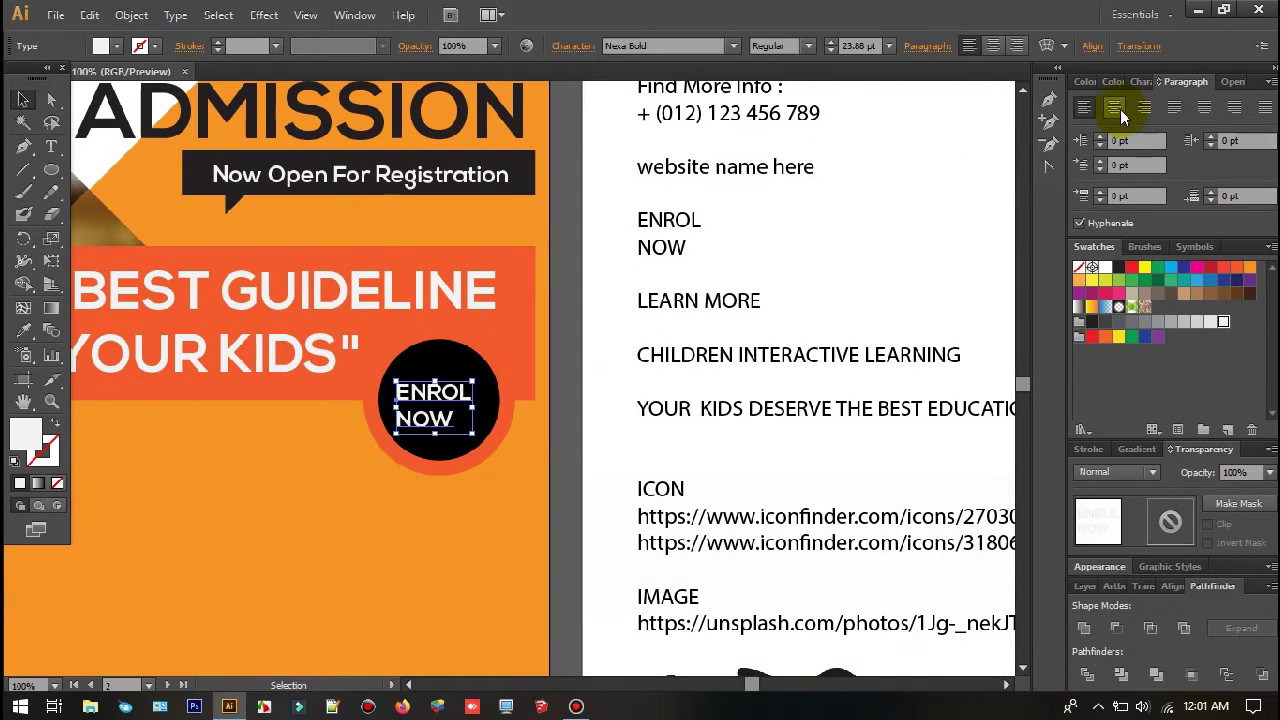
{"action": "left_click", "coordinate": [1117, 108]}
{"action": "left_click", "coordinate": [577, 443]}
{"action": "left_click_drag", "start_coordinate": [423, 400], "coordinate": [469, 395]}
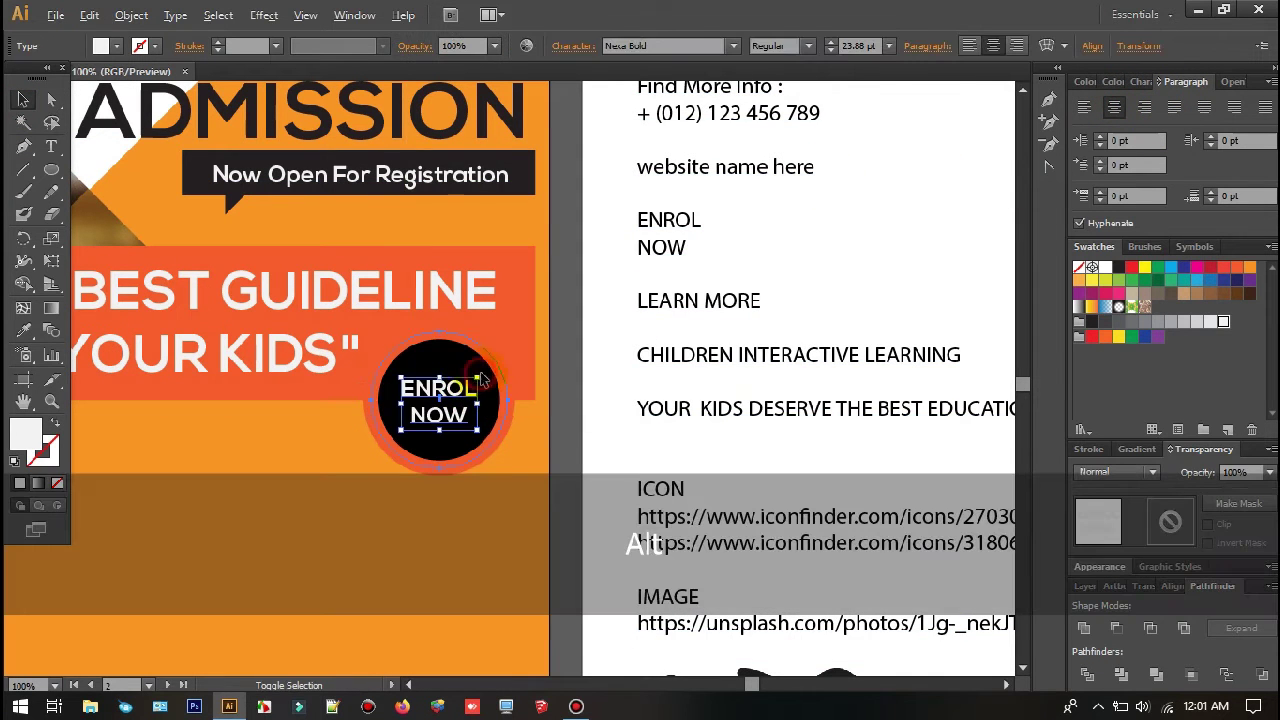
Step: Enlarge the "ENROL NOW" text proportionally about its centre to about 28.6 pt inside the black circle
{"action": "left_click", "coordinate": [479, 376], "text": "alt"}
{"action": "left_click", "coordinate": [542, 399]}
{"action": "left_click", "coordinate": [478, 385]}
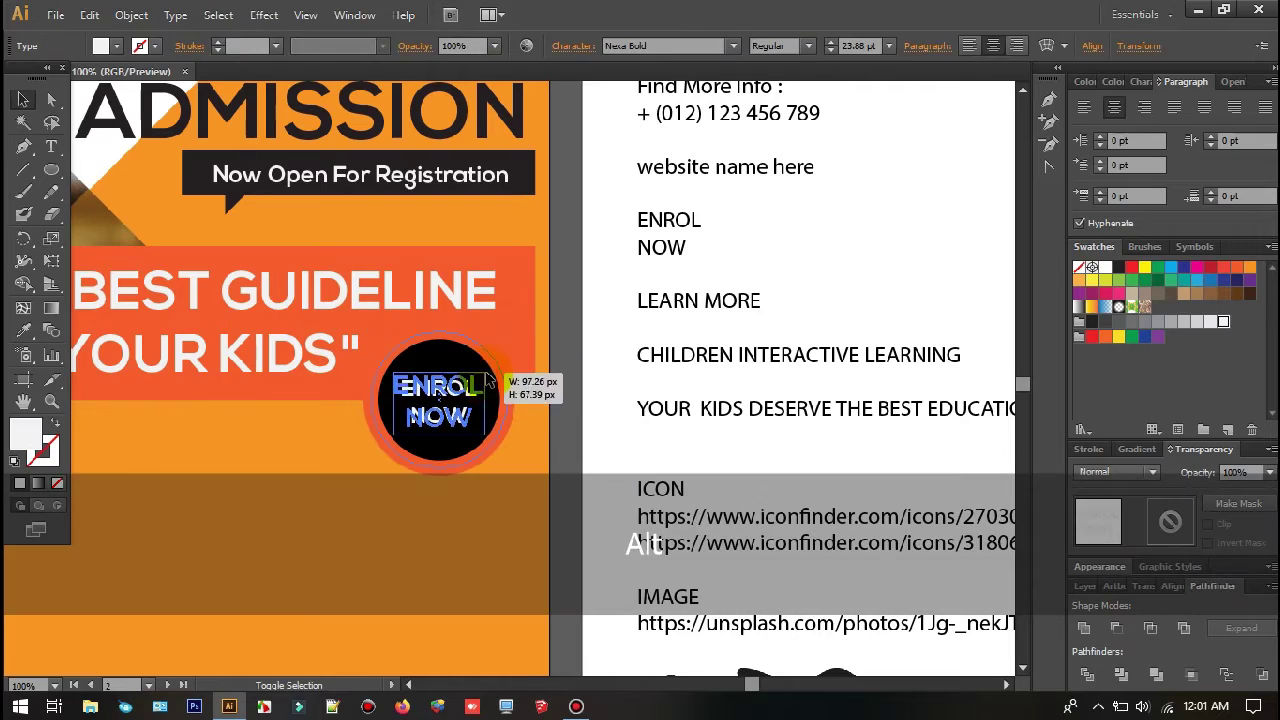
{"action": "left_click_drag", "start_coordinate": [486, 373], "coordinate": [487, 375]}
{"action": "left_click", "coordinate": [542, 423]}
Step: Tilt the "ENROL NOW" text clockwise inside the circle and scale it proportionally to about 23.4 pt
{"action": "left_click_drag", "start_coordinate": [527, 448], "coordinate": [795, 379]}
{"action": "scroll", "coordinate": [796, 378], "scroll_direction": "down", "scroll_amount": 1}
{"action": "left_click", "coordinate": [751, 344]}
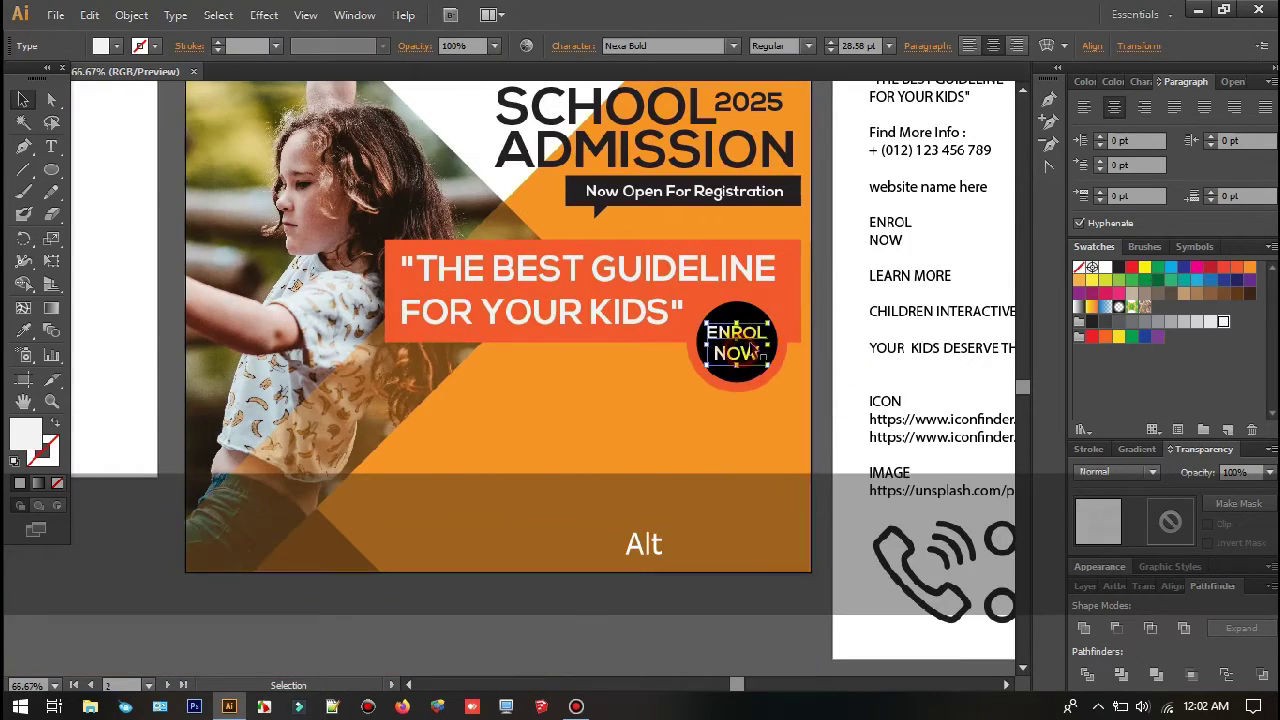
{"action": "left_click_drag", "start_coordinate": [814, 334], "coordinate": [820, 371]}
{"action": "scroll", "coordinate": [767, 349], "scroll_direction": "up", "scroll_amount": 3}
{"action": "key", "text": "shift"}
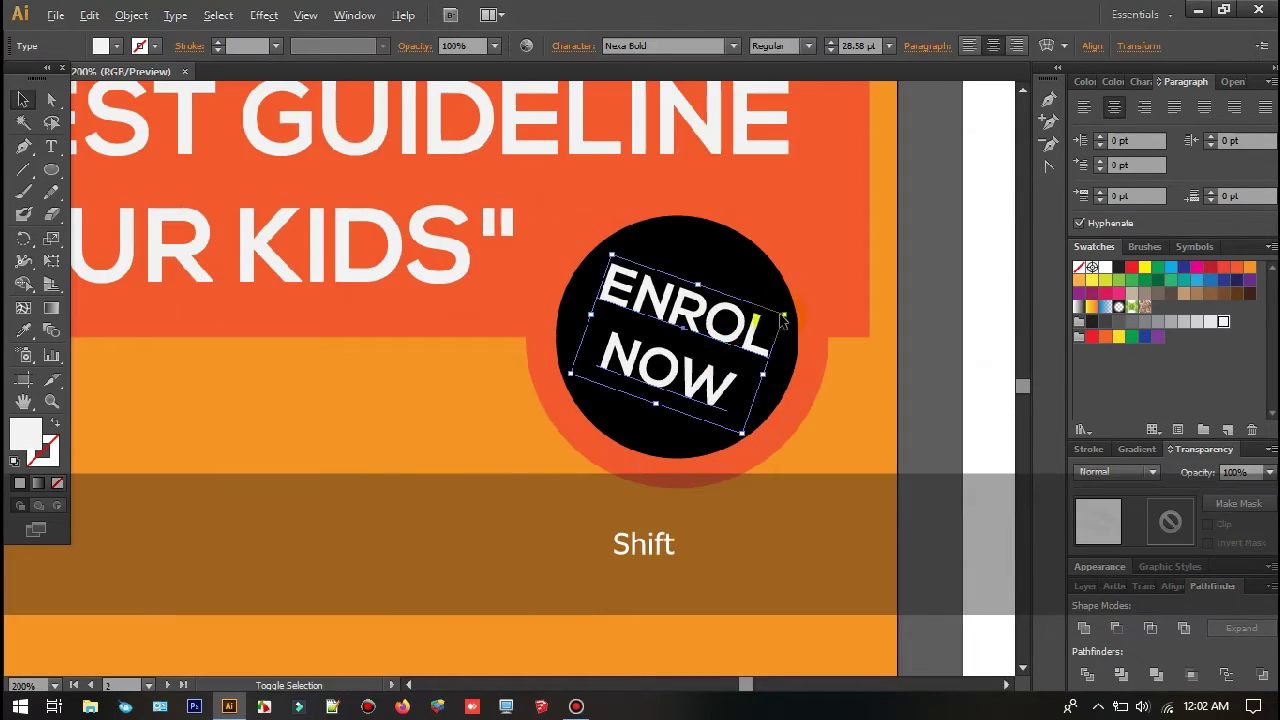
{"action": "left_click_drag", "start_coordinate": [783, 315], "coordinate": [138, 275]}
{"action": "left_click", "coordinate": [842, 397]}
{"action": "left_click", "coordinate": [730, 330], "text": "shift"}
{"action": "left_click", "coordinate": [725, 355], "text": "shift"}
{"action": "scroll", "coordinate": [725, 355], "scroll_direction": "down", "scroll_amount": 2}
{"action": "left_click_drag", "start_coordinate": [301, 273], "coordinate": [483, 301]}
{"action": "key", "text": "ctrl+z"}
{"action": "scroll", "coordinate": [668, 318], "scroll_direction": "down", "scroll_amount": 2}
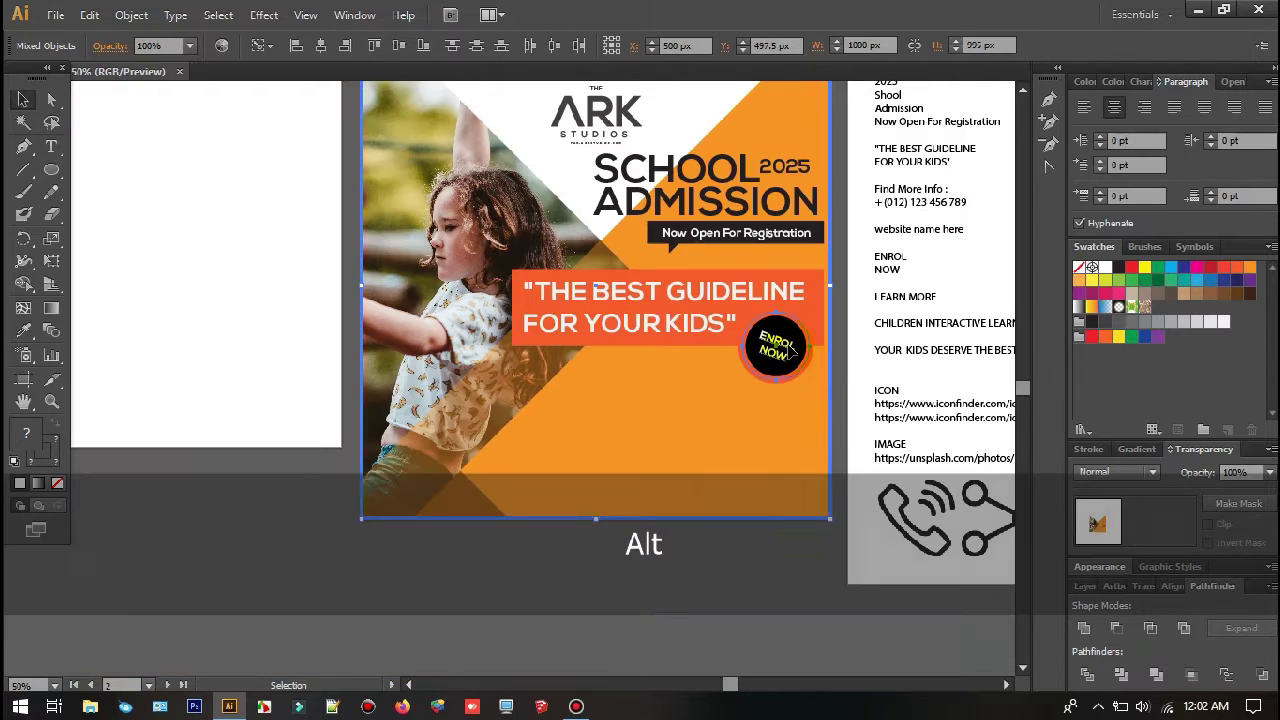
Step: Move the ENROL NOW circle and its text together onto the left end of the tagline rectangle
{"action": "left_click", "coordinate": [857, 423]}
{"action": "left_click", "coordinate": [784, 348]}
{"action": "left_click", "coordinate": [794, 330], "text": "shift"}
{"action": "left_click_drag", "start_coordinate": [789, 346], "coordinate": [506, 307]}
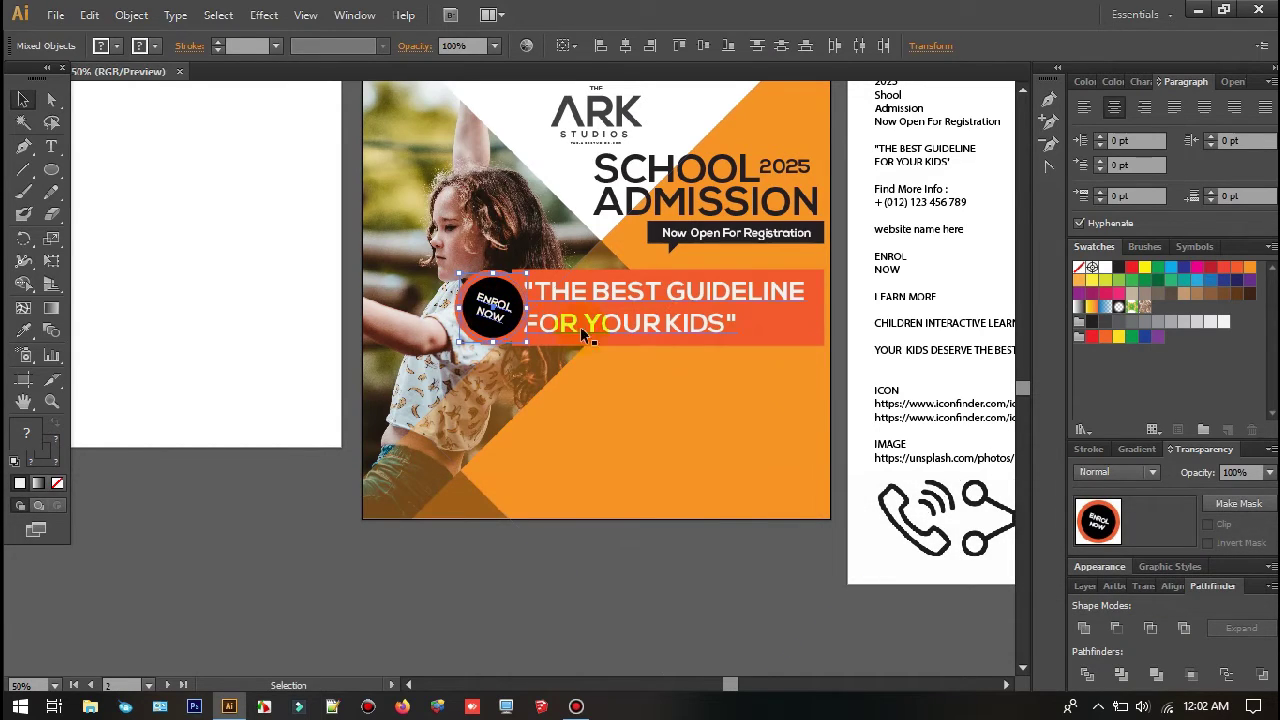
{"action": "left_click", "coordinate": [837, 391]}
Step: Scale the tagline text proportionally to 48.85 pt and shift it slightly right within the orange-red rectangle
{"action": "left_click_drag", "start_coordinate": [759, 365], "coordinate": [611, 400]}
{"action": "scroll", "coordinate": [582, 372], "scroll_direction": "up", "scroll_amount": 1}
{"action": "left_click_drag", "start_coordinate": [428, 353], "coordinate": [474, 351]}
{"action": "left_click", "coordinate": [484, 322]}
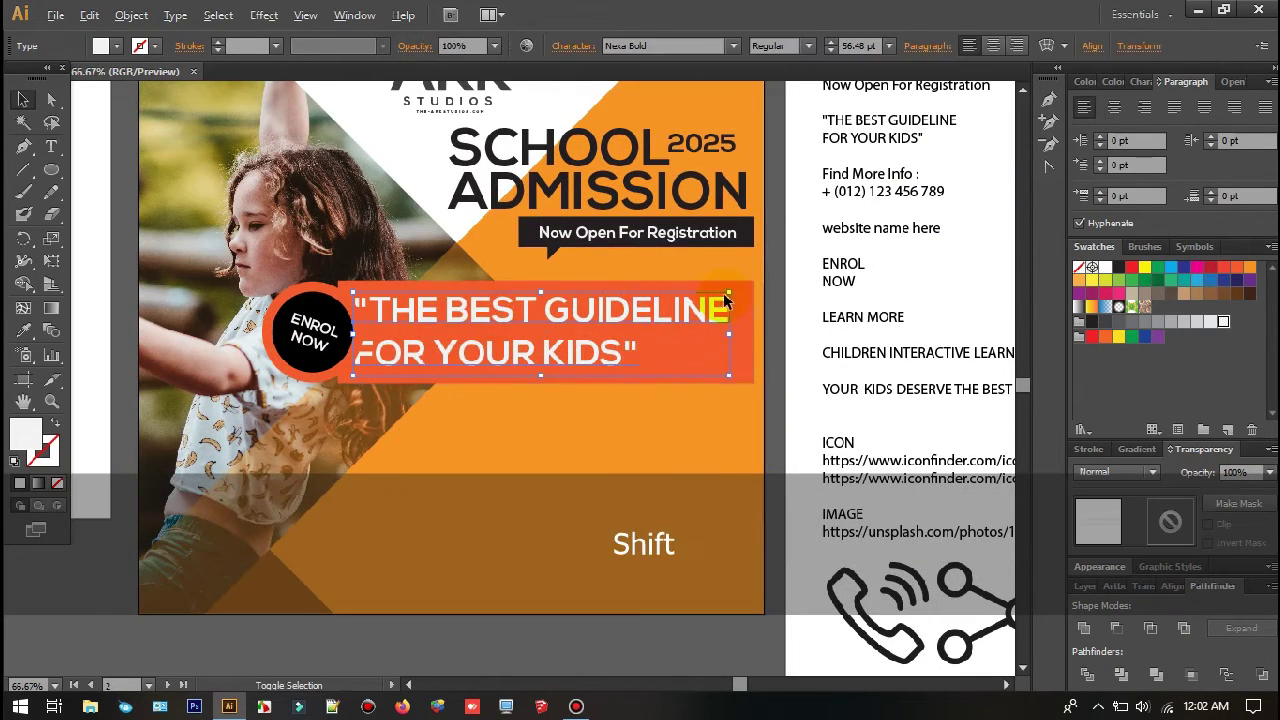
{"action": "left_click_drag", "start_coordinate": [728, 293], "coordinate": [706, 298]}
{"action": "left_click_drag", "start_coordinate": [612, 317], "coordinate": [618, 316]}
{"action": "left_click", "coordinate": [756, 395]}
{"action": "left_click_drag", "start_coordinate": [711, 414], "coordinate": [831, 414]}
{"action": "scroll", "coordinate": [460, 312], "scroll_direction": "up", "scroll_amount": 2}
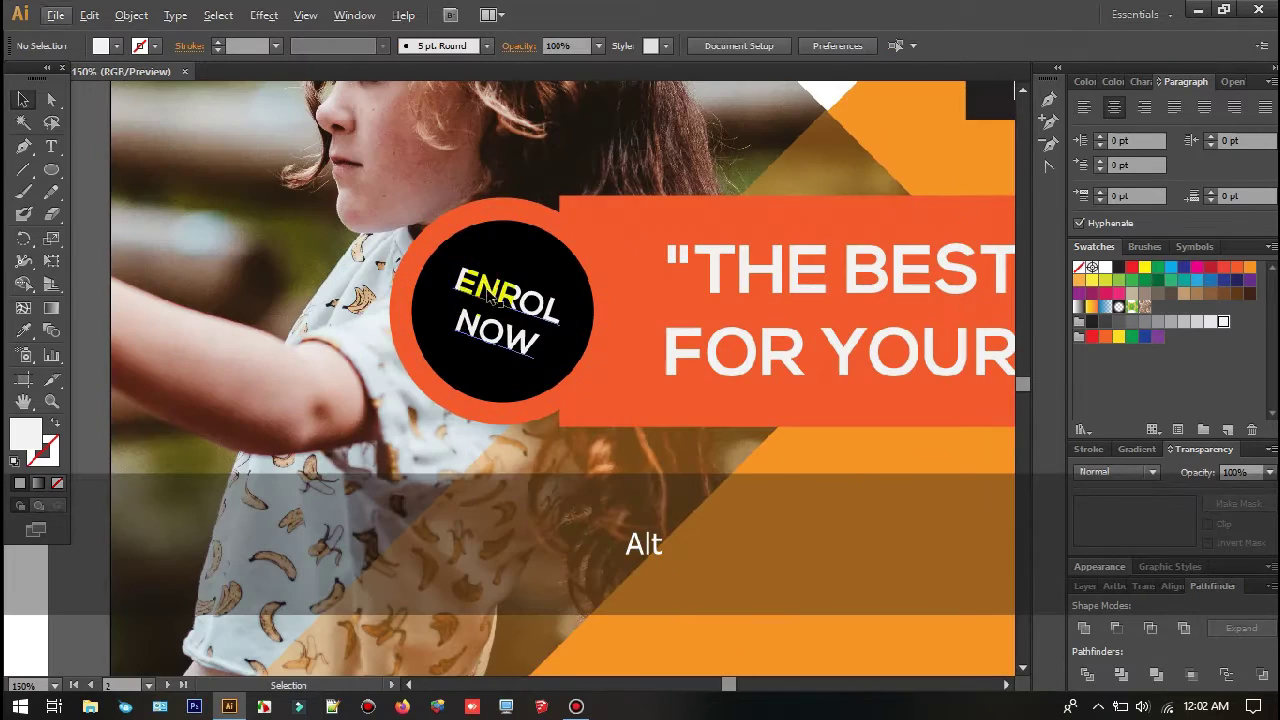
{"action": "left_click_drag", "start_coordinate": [489, 296], "coordinate": [555, 256]}
{"action": "scroll", "coordinate": [500, 295], "scroll_direction": "down", "scroll_amount": 3}
{"action": "key", "text": "shift+space"}
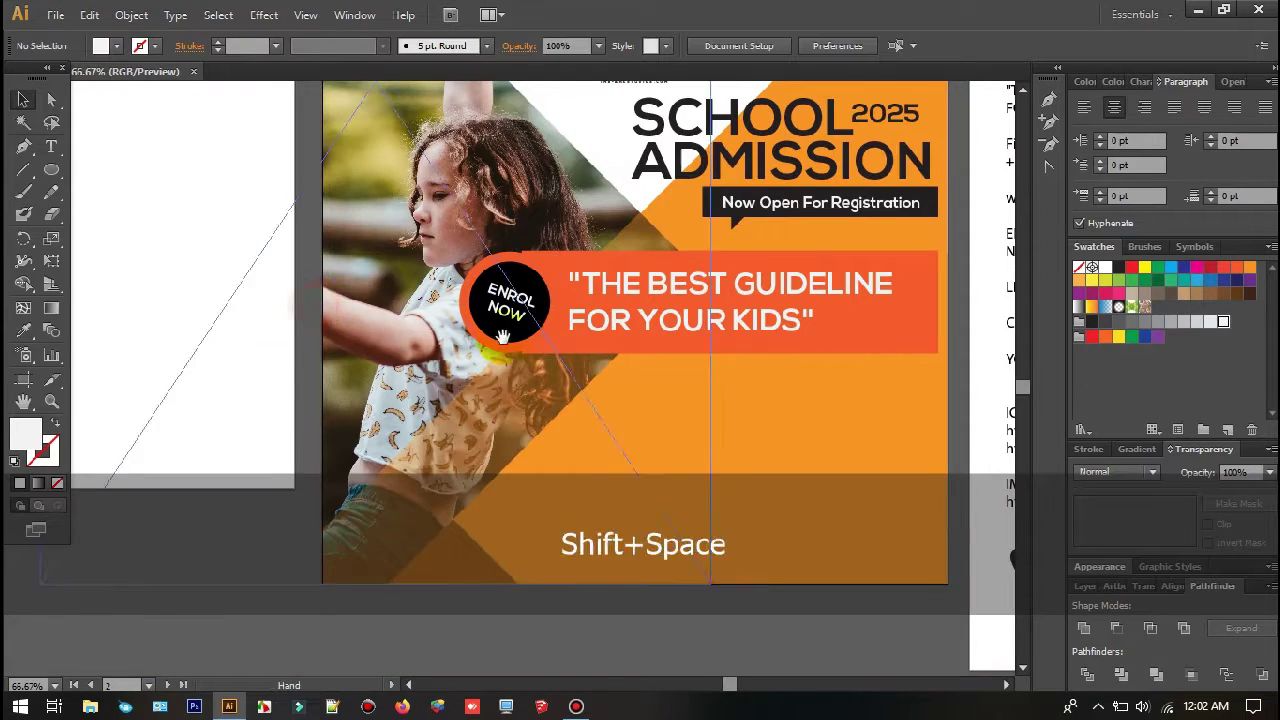
{"action": "left_click_drag", "start_coordinate": [502, 337], "coordinate": [414, 340]}
{"action": "scroll", "coordinate": [684, 443], "scroll_direction": "down", "scroll_amount": 1}
{"action": "scroll", "coordinate": [684, 443], "scroll_direction": "up", "scroll_amount": 1}
Step: Move the ENROL NOW circle and text together onto the lower-right corner of the tagline rectangle
{"action": "left_click", "coordinate": [418, 300]}
{"action": "left_click", "coordinate": [398, 269], "text": "shift"}
{"action": "left_click_drag", "start_coordinate": [398, 269], "coordinate": [782, 335]}
{"action": "left_click", "coordinate": [880, 380]}
{"action": "key", "text": "shift+space"}
{"action": "left_click_drag", "start_coordinate": [858, 388], "coordinate": [790, 388]}
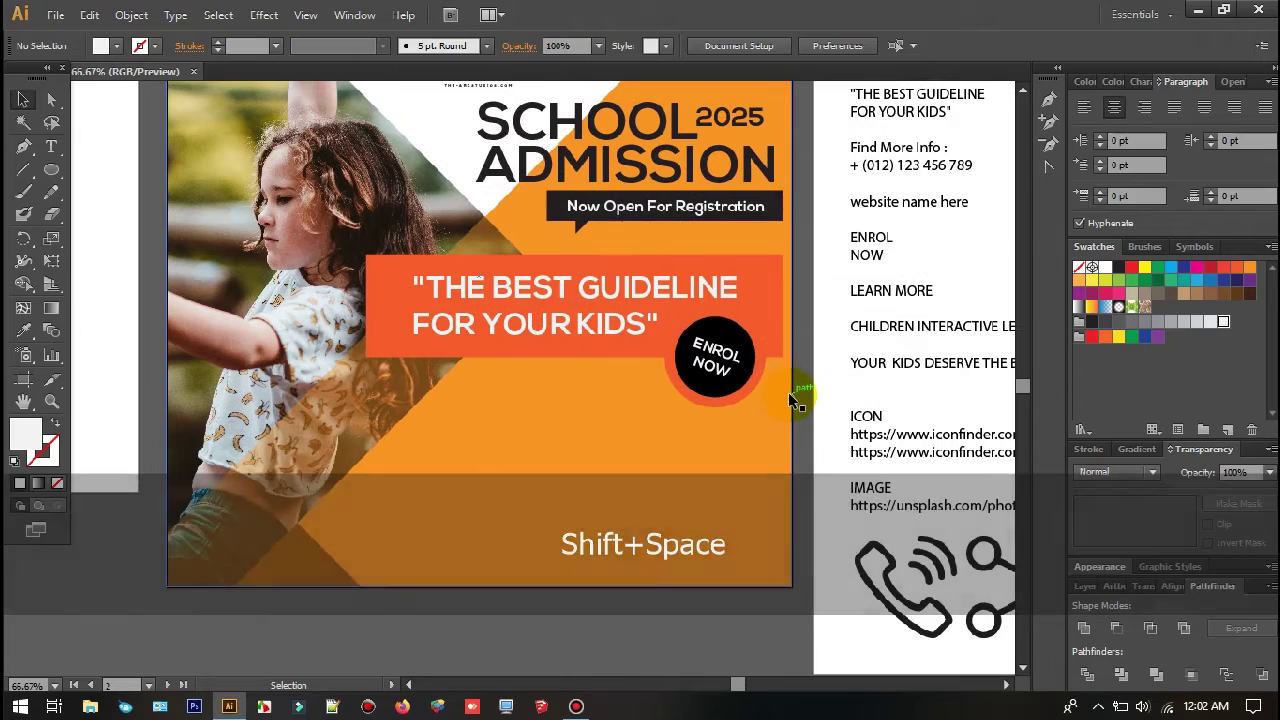
{"action": "scroll", "coordinate": [391, 491], "scroll_direction": "down", "scroll_amount": 2}
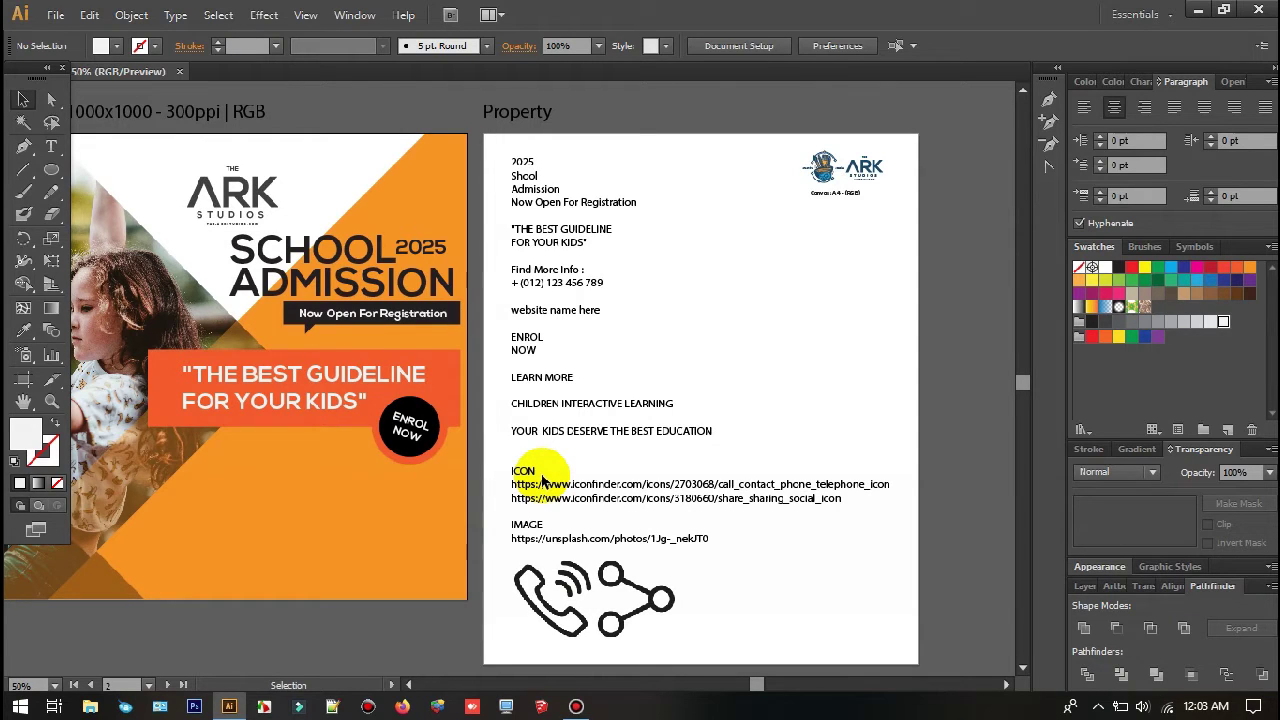
Step: Move the ENROL NOW circle and text together to the post's lower-left area, beside the bottom tip of the photo
{"action": "left_click_drag", "start_coordinate": [497, 465], "coordinate": [725, 495]}
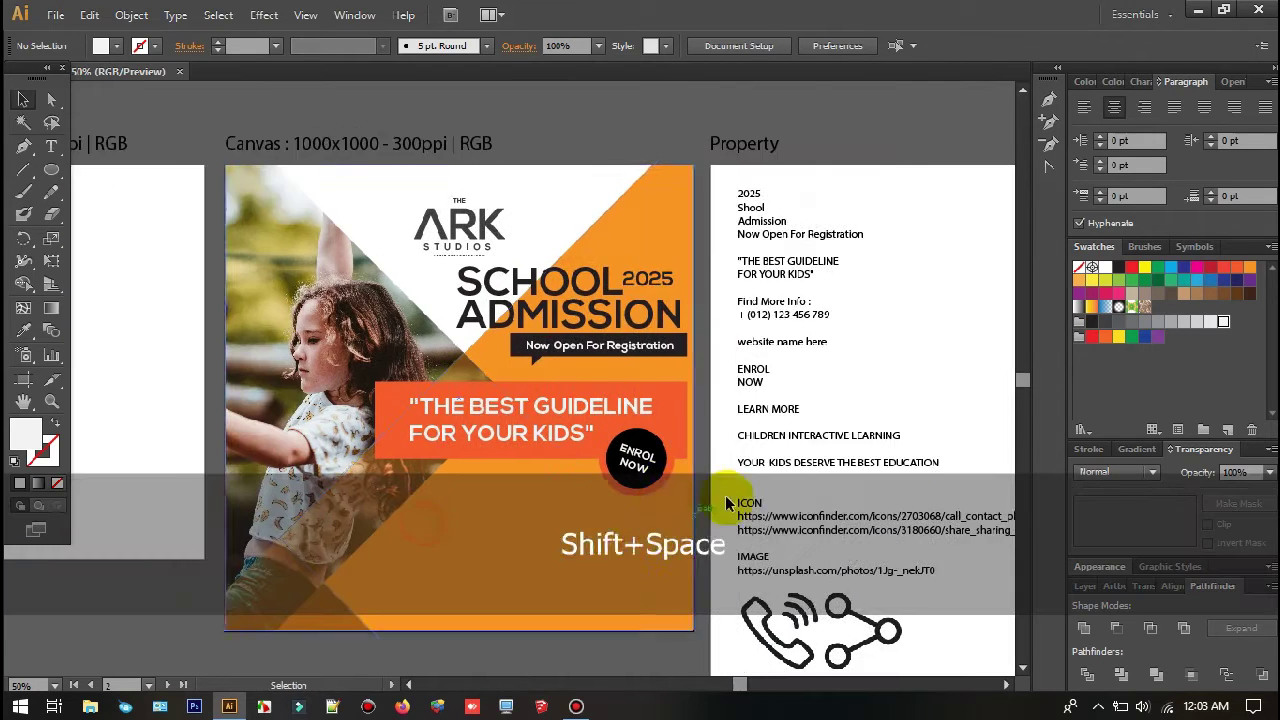
{"action": "scroll", "coordinate": [668, 488], "scroll_direction": "up", "scroll_amount": 1}
{"action": "left_click", "coordinate": [617, 436]}
{"action": "left_click", "coordinate": [629, 423], "text": "shift"}
{"action": "left_click_drag", "start_coordinate": [623, 434], "coordinate": [220, 594]}
{"action": "left_click_drag", "start_coordinate": [220, 594], "coordinate": [402, 500]}
{"action": "left_click", "coordinate": [193, 463]}
Step: Sample the post's orange background (f7941e) as the badge circle's stroke colour
{"action": "left_click", "coordinate": [412, 500]}
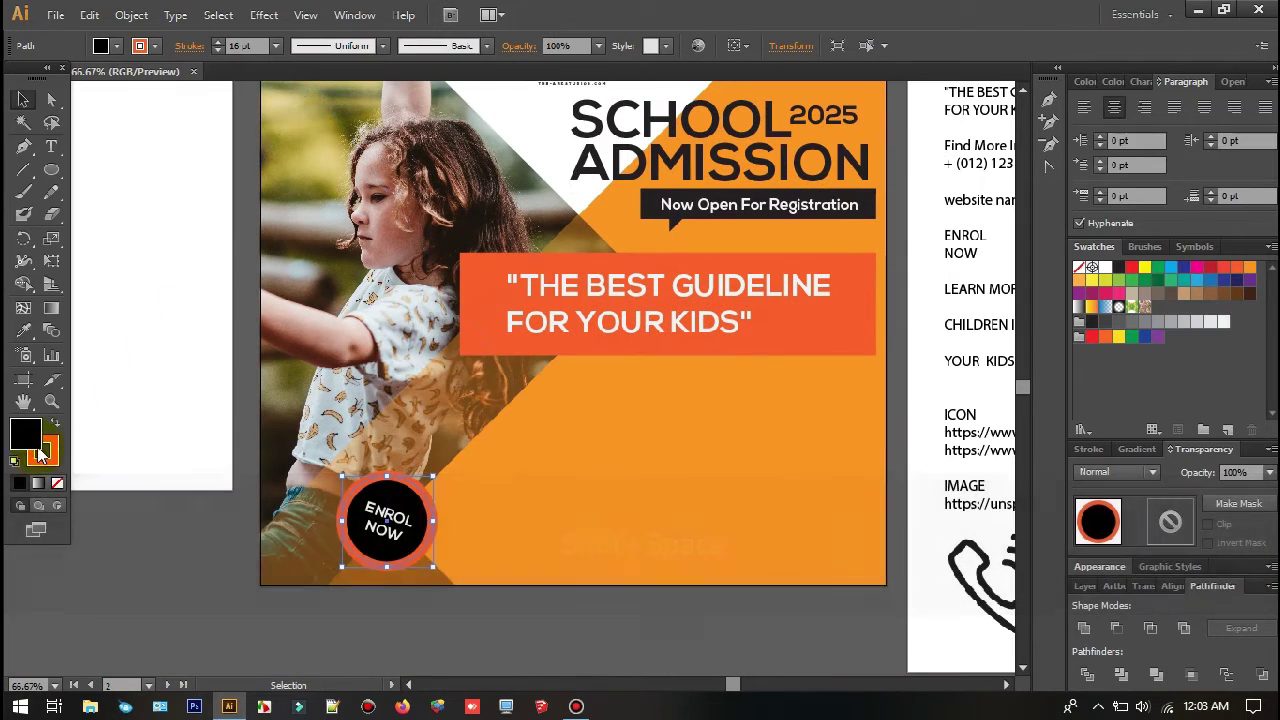
{"action": "key", "text": "i"}
{"action": "left_click", "coordinate": [640, 486], "text": "shift"}
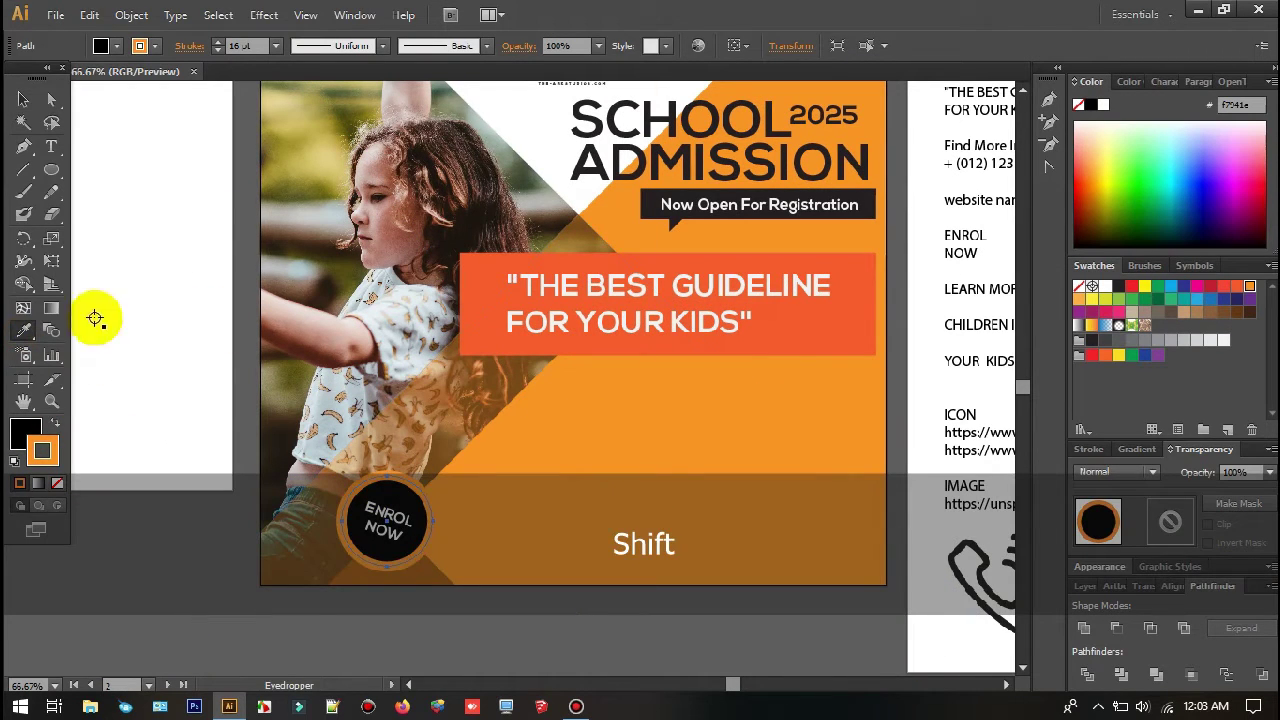
{"action": "left_click", "coordinate": [22, 99]}
{"action": "left_click", "coordinate": [234, 648]}
Step: Rotate the "ENROL NOW" text counterclockwise so it sits horizontally inside the badge
{"action": "scroll", "coordinate": [246, 635], "scroll_direction": "down", "scroll_amount": 2}
{"action": "scroll", "coordinate": [402, 598], "scroll_direction": "up", "scroll_amount": 3}
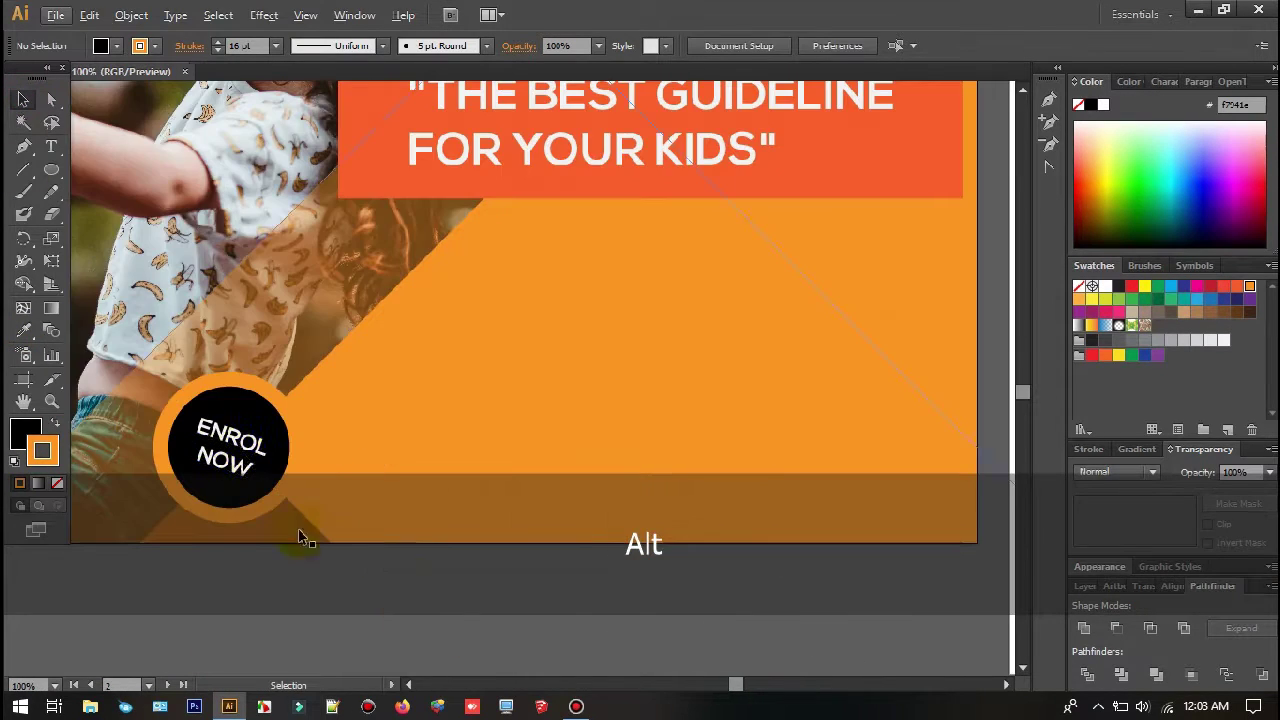
{"action": "left_click", "coordinate": [245, 442]}
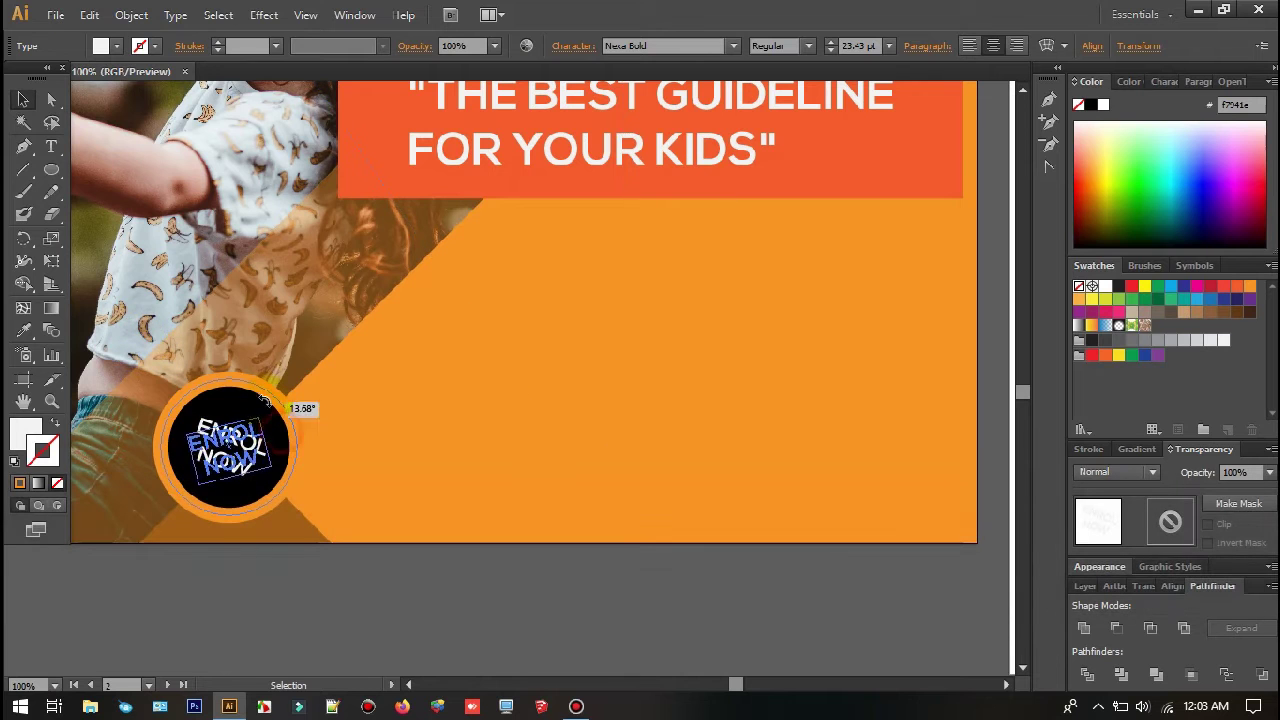
{"action": "left_click", "coordinate": [308, 541]}
Step: Adjust the position of the tagline text within the orange-red rectangle
{"action": "scroll", "coordinate": [409, 651], "scroll_direction": "down", "scroll_amount": 3}
{"action": "key", "text": "shift+space"}
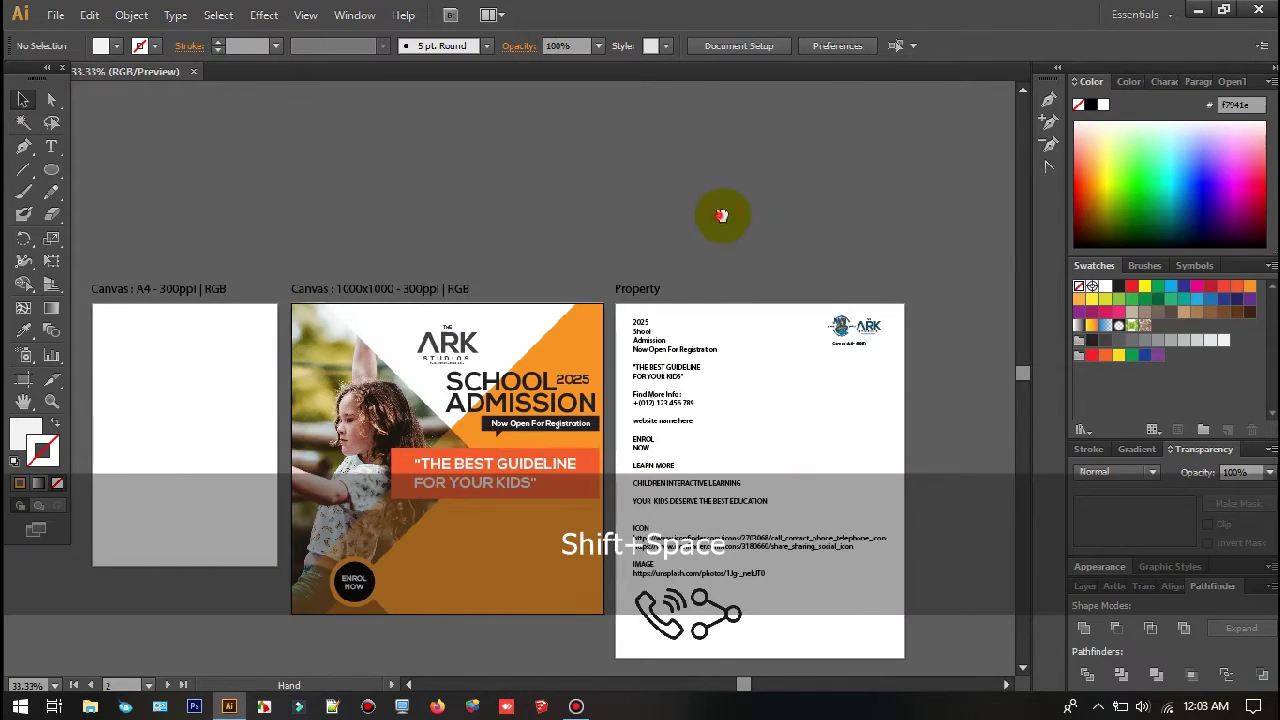
{"action": "left_click_drag", "start_coordinate": [722, 215], "coordinate": [621, 106]}
{"action": "key", "text": "shift+space"}
{"action": "left_click_drag", "start_coordinate": [574, 211], "coordinate": [680, 186]}
{"action": "scroll", "coordinate": [543, 233], "scroll_direction": "up", "scroll_amount": 2}
{"action": "key", "text": "shift+space"}
{"action": "left_click_drag", "start_coordinate": [601, 297], "coordinate": [674, 146]}
{"action": "left_click", "coordinate": [664, 329]}
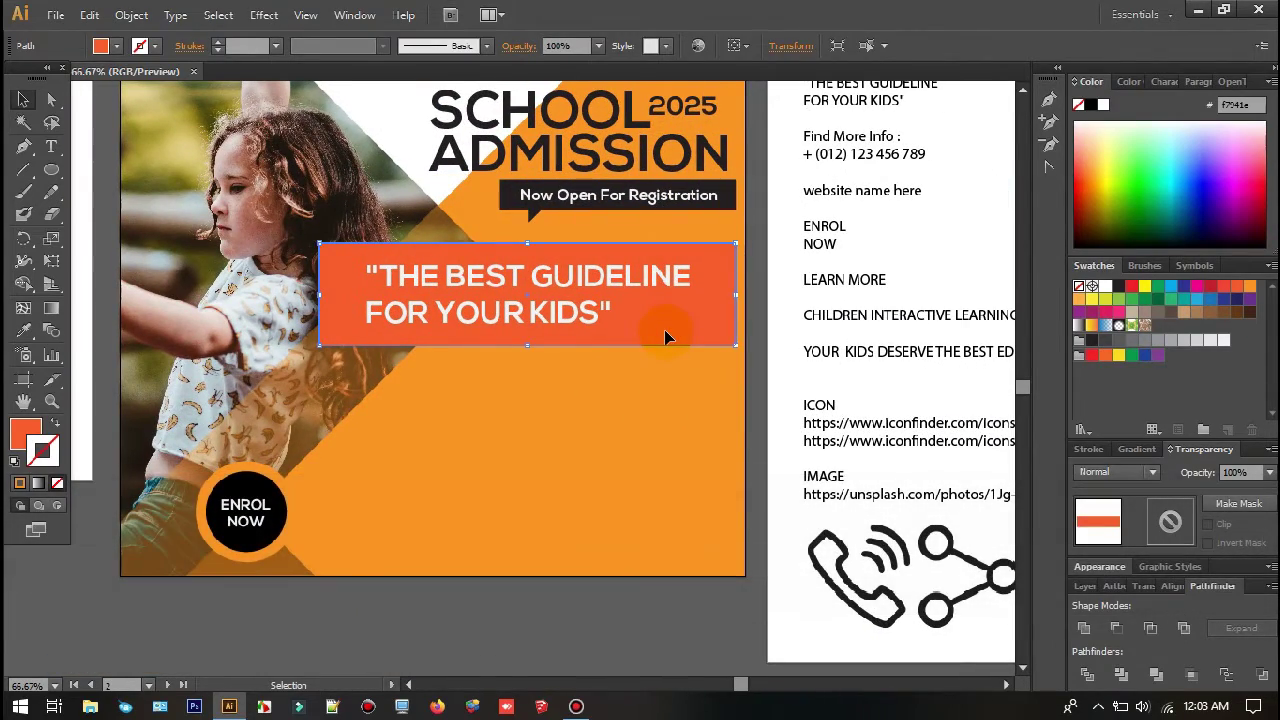
{"action": "left_click", "coordinate": [614, 277]}
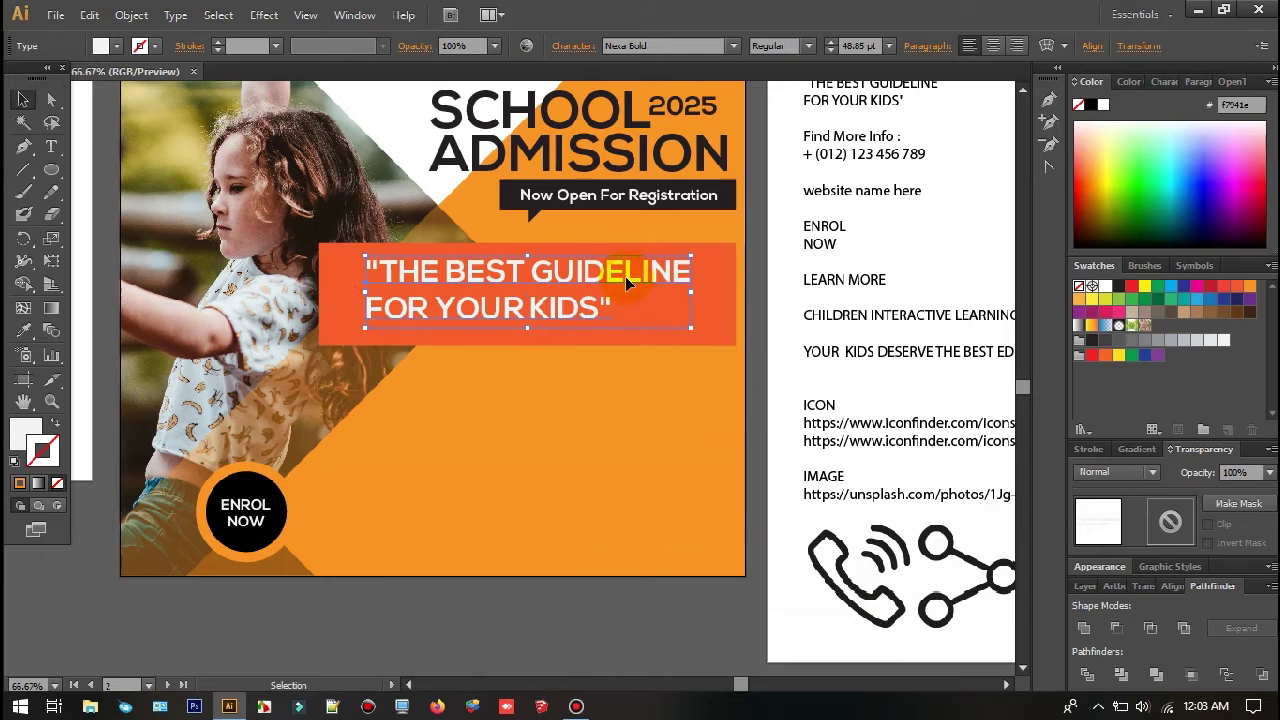
{"action": "left_click", "coordinate": [751, 373]}
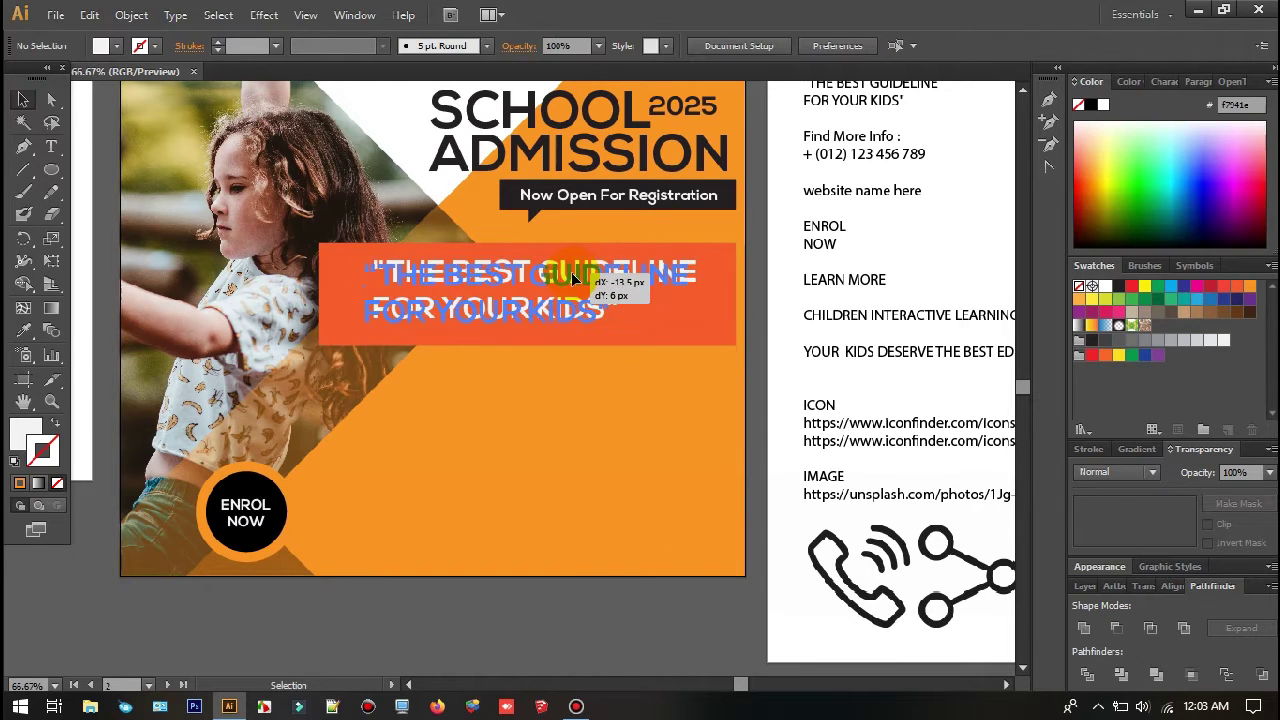
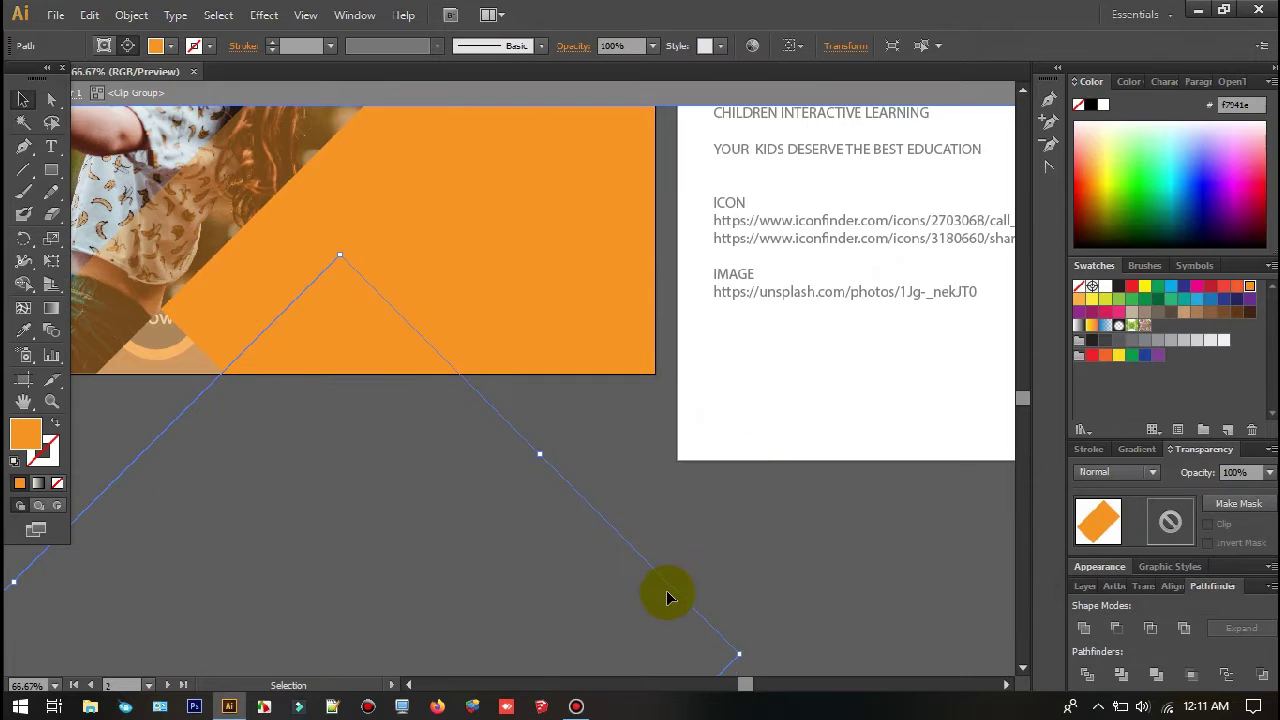
Step: Bring the orange diamond below the artboard to the front of its clip group and fill it dark brown (3c2415)
{"action": "key", "text": "ctrl+shift+bracketright"}
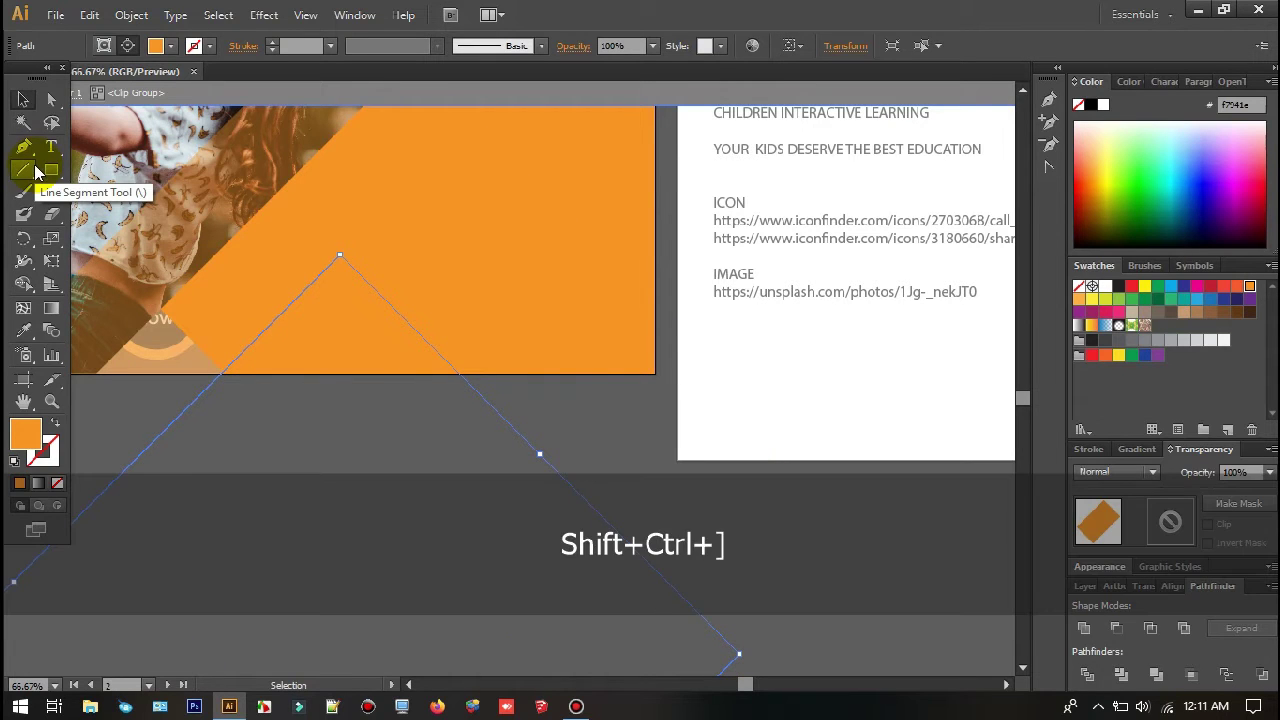
{"action": "left_click", "coordinate": [1249, 311]}
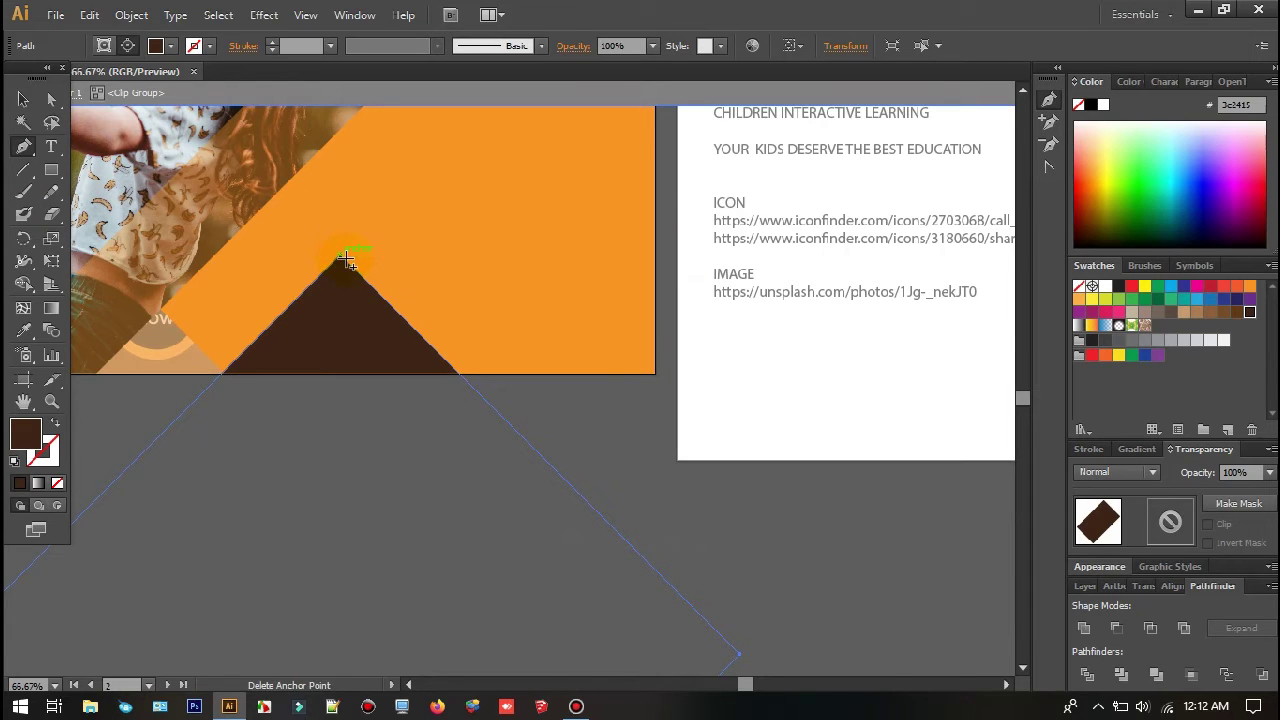
{"action": "key", "text": "ctrl+z"}
{"action": "left_click", "coordinate": [656, 373]}
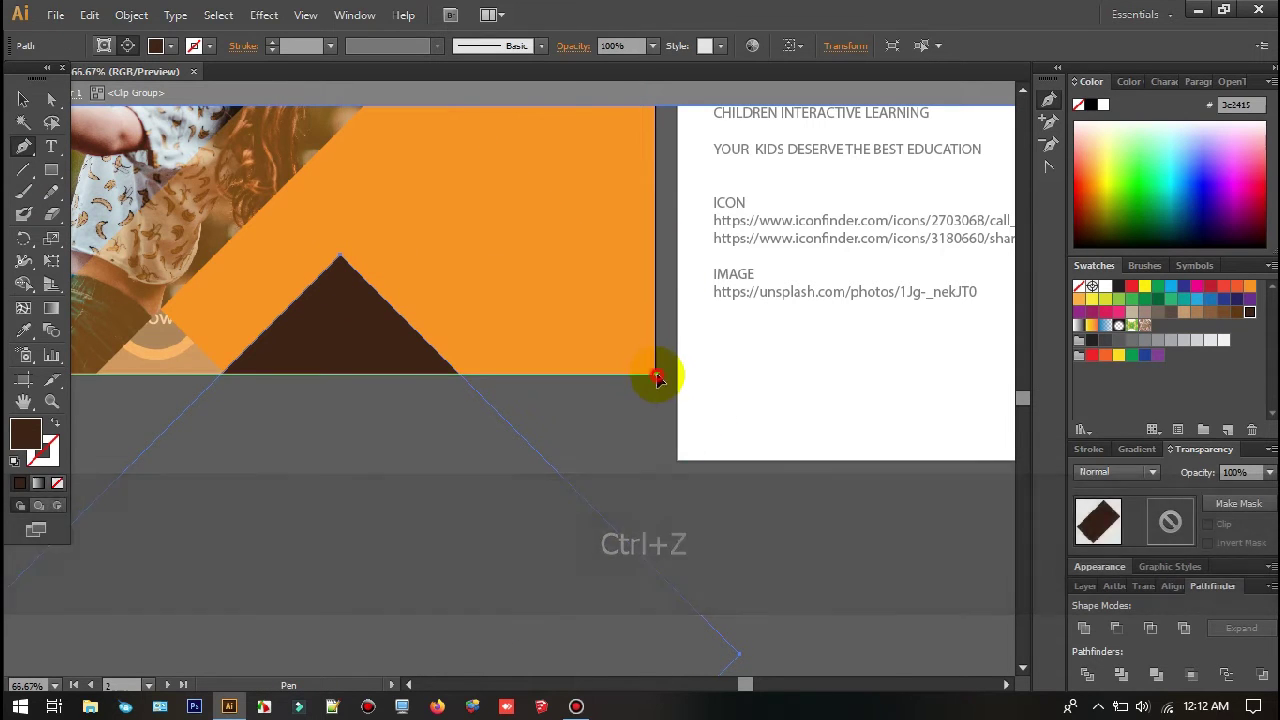
{"action": "left_click", "coordinate": [340, 373]}
{"action": "key", "text": "ctrl+z"}
{"action": "left_click", "coordinate": [337, 372], "text": "shift"}
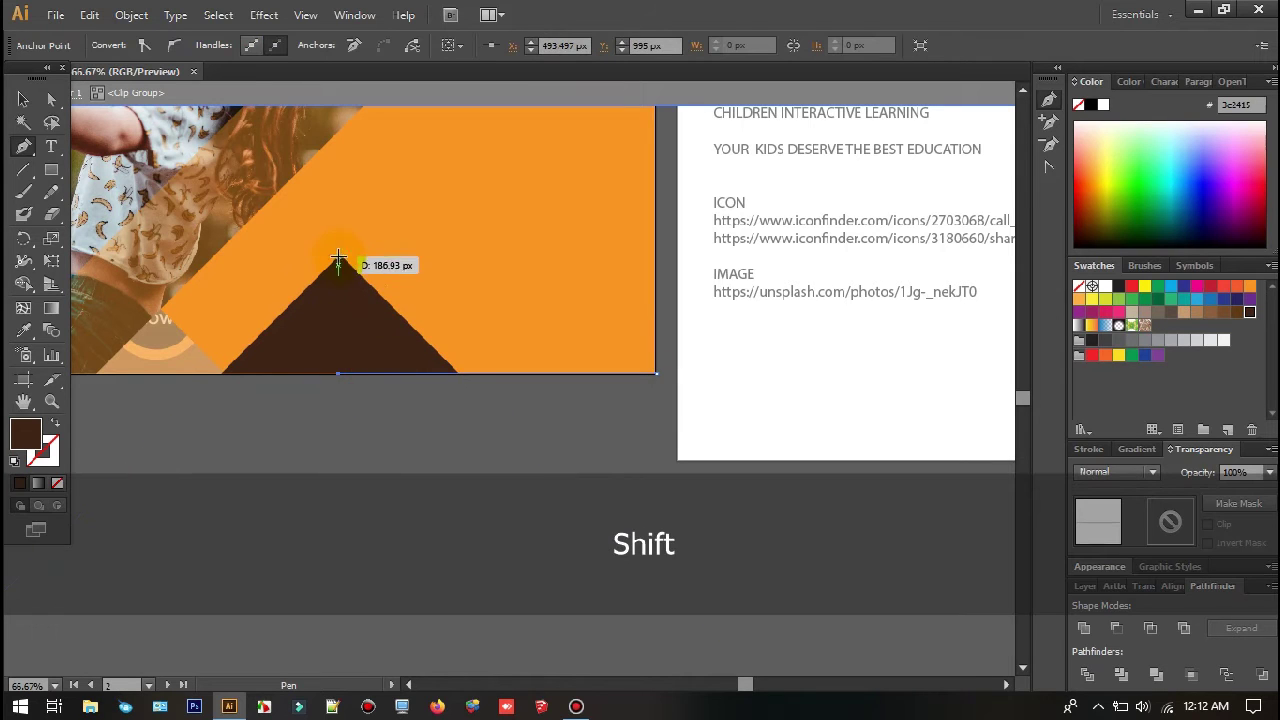
{"action": "left_click", "coordinate": [338, 257], "text": "shift"}
{"action": "scroll", "coordinate": [385, 253], "scroll_direction": "up", "scroll_amount": 3}
{"action": "left_click_drag", "start_coordinate": [804, 284], "coordinate": [416, 266]}
{"action": "scroll", "coordinate": [417, 267], "scroll_direction": "down", "scroll_amount": 2}
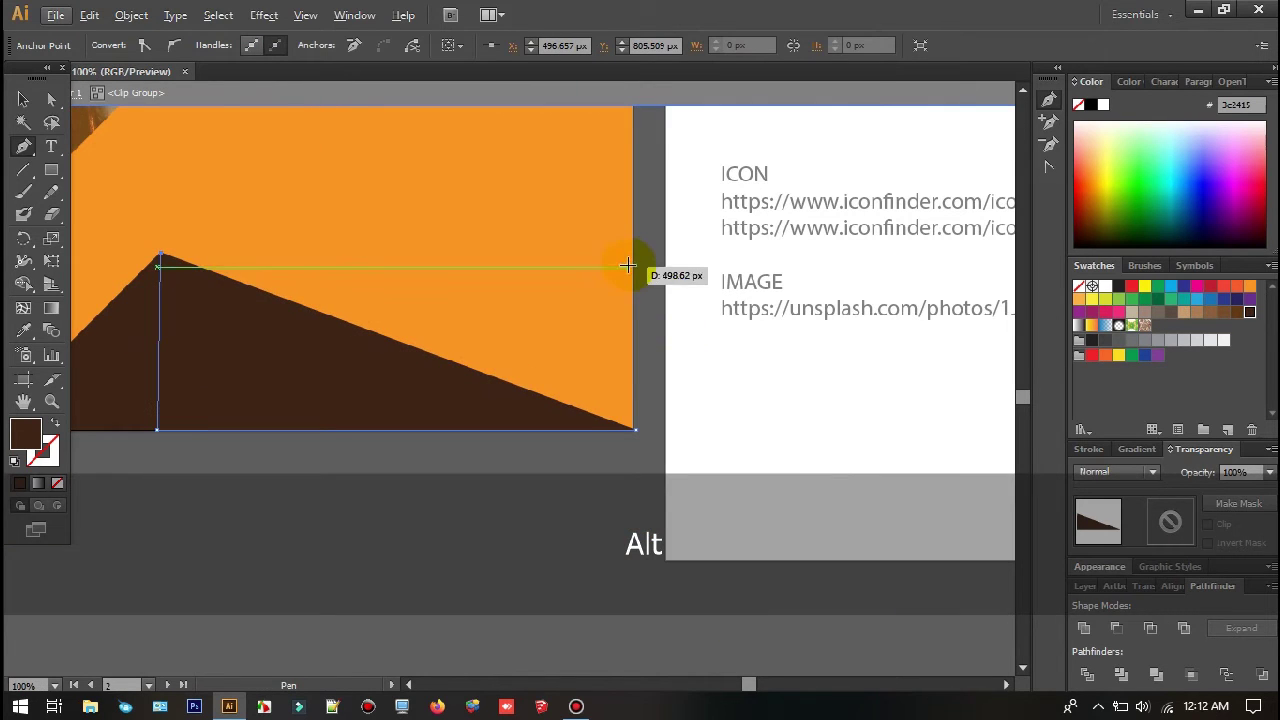
{"action": "key", "text": "ctrl+z"}
{"action": "key", "text": "ctrl+z"}
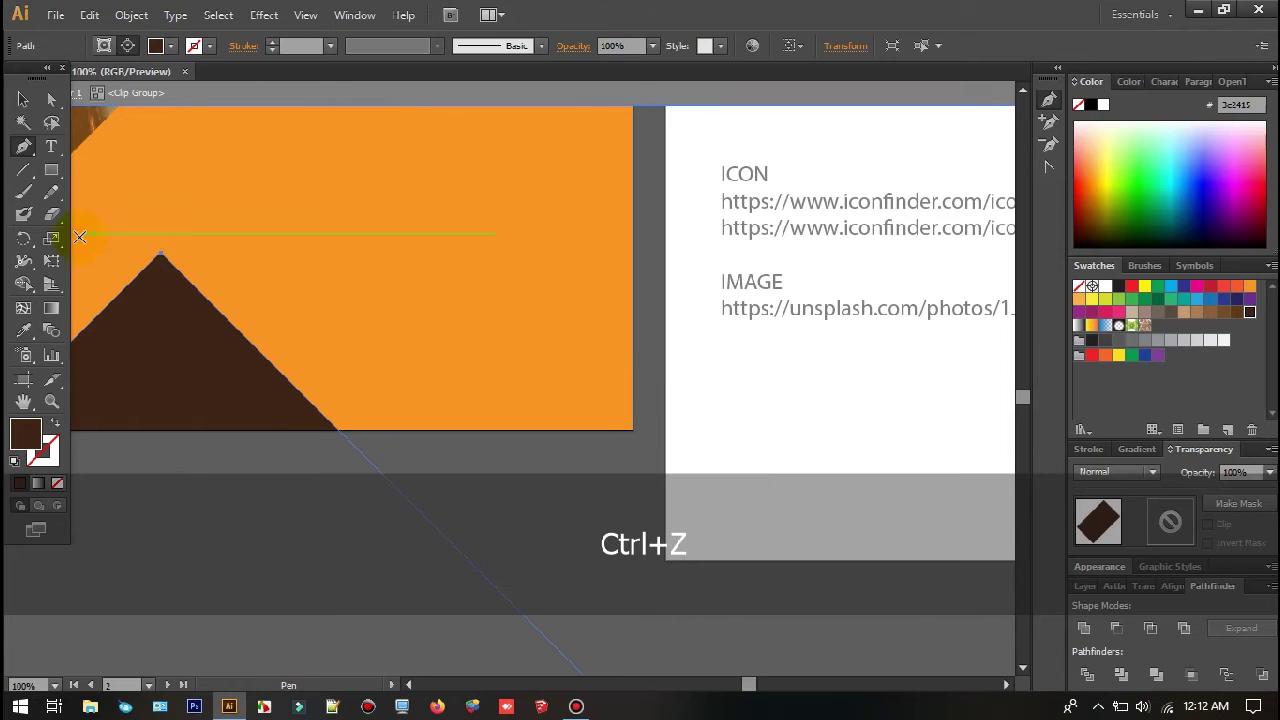
Step: Draw a rectangle about 503 × 189 px from the brown diamond's peak to the artboard's lower-right corner and unite both shapes
{"action": "key", "text": "m"}
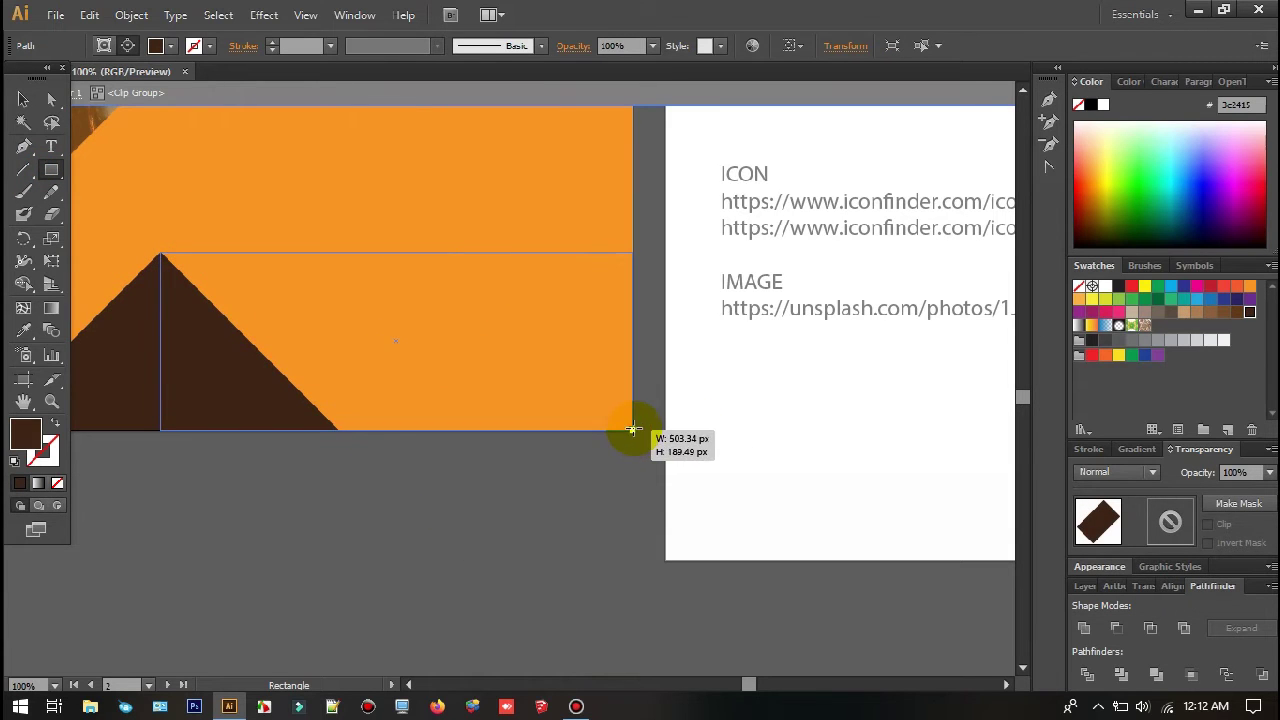
{"action": "left_click_drag", "start_coordinate": [633, 429], "coordinate": [633, 429]}
{"action": "key", "text": "v"}
{"action": "left_click_drag", "start_coordinate": [251, 303], "coordinate": [538, 216]}
{"action": "left_click", "coordinate": [412, 280]}
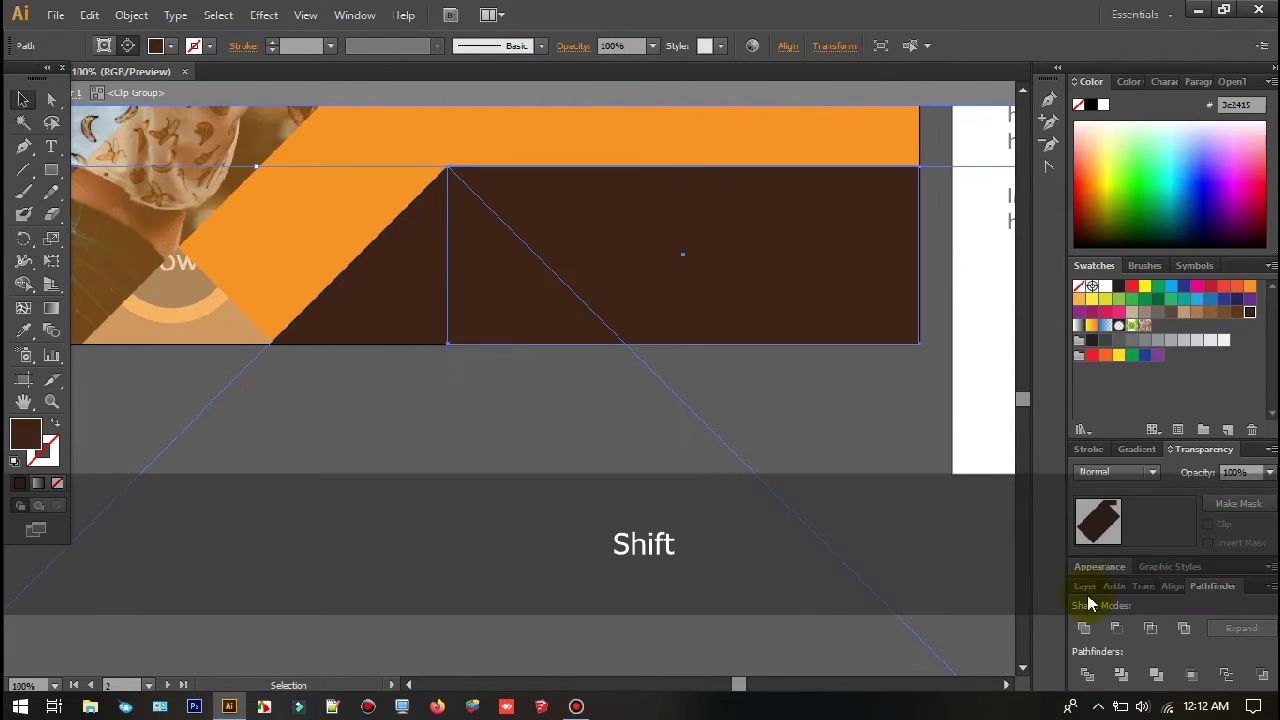
{"action": "left_click", "coordinate": [833, 459]}
Step: Extend the united brown shape's corner slightly past the artboard's right and bottom edges, and leave the clip group's isolation
{"action": "scroll", "coordinate": [832, 451], "scroll_direction": "down", "scroll_amount": 3}
{"action": "left_click_drag", "start_coordinate": [866, 426], "coordinate": [709, 370]}
{"action": "scroll", "coordinate": [718, 358], "scroll_direction": "up", "scroll_amount": 2}
{"action": "left_click_drag", "start_coordinate": [633, 353], "coordinate": [645, 354]}
{"action": "left_click", "coordinate": [187, 153]}
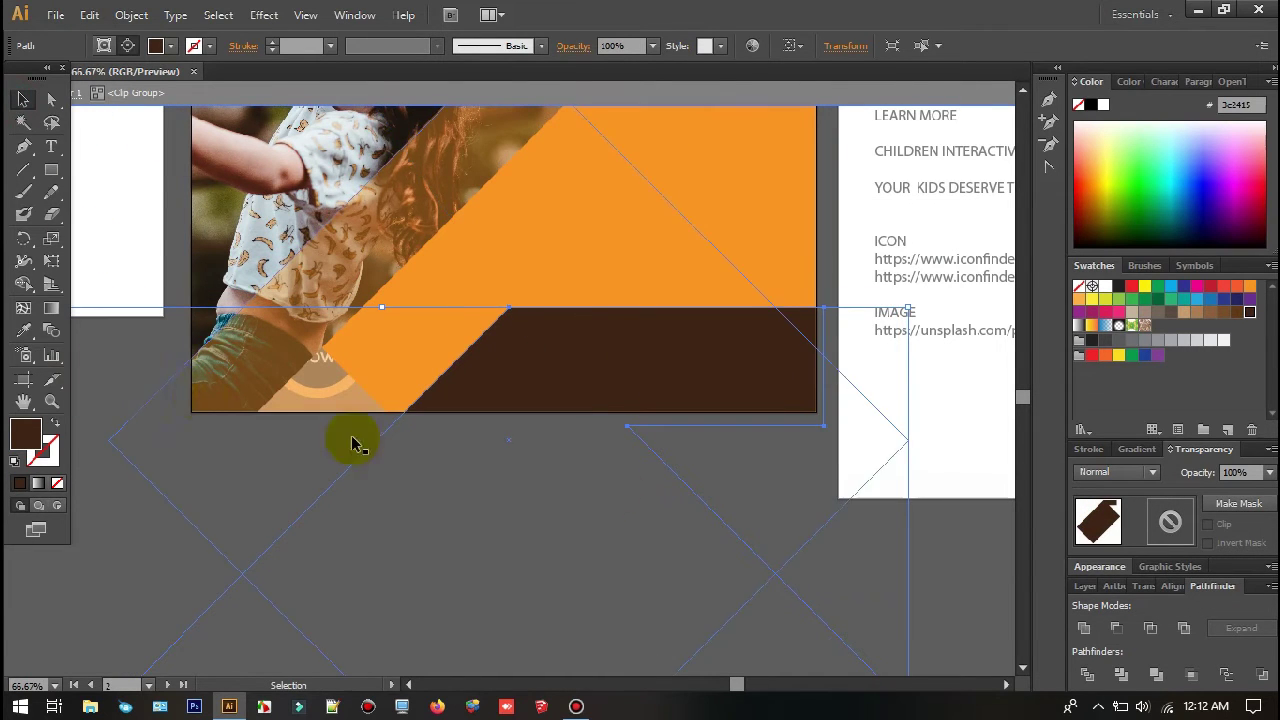
{"action": "key", "text": "Escape"}
Step: Delete the green rectangle behind the phone icon and "Find More Info" text from inside their group
{"action": "scroll", "coordinate": [651, 434], "scroll_direction": "up", "scroll_amount": 2}
{"action": "left_click", "coordinate": [458, 318]}
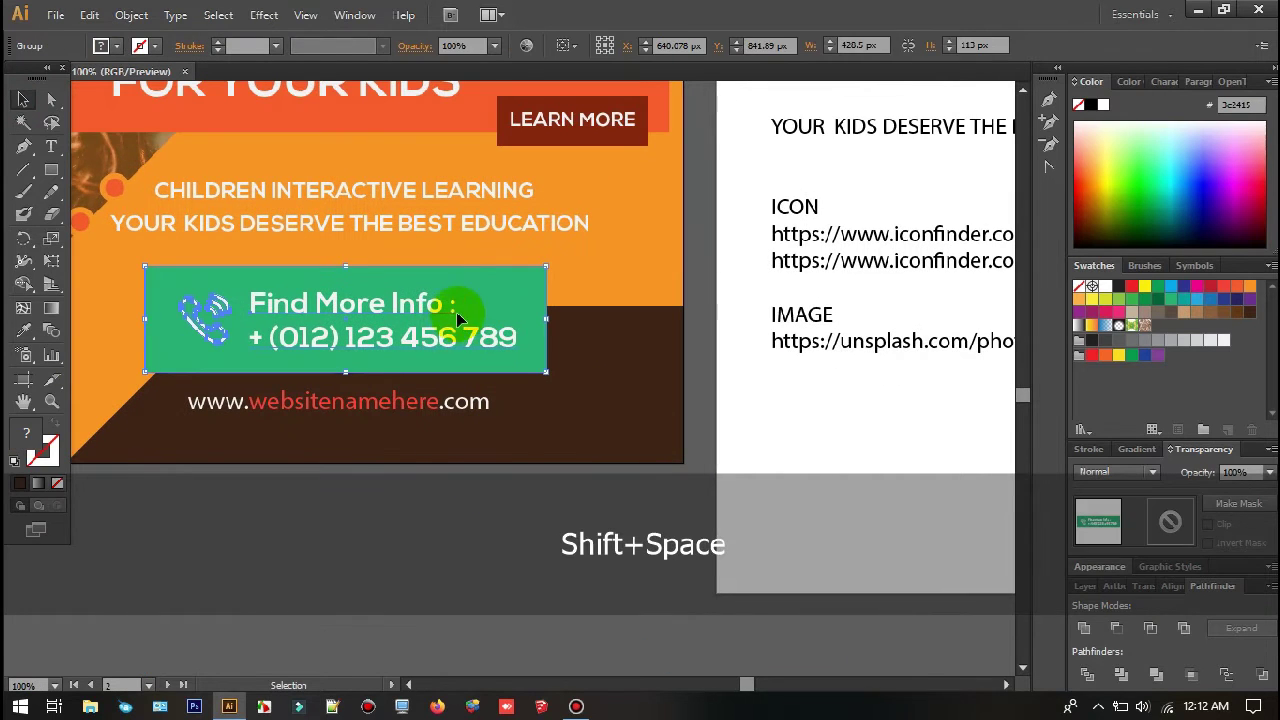
{"action": "double_click", "coordinate": [495, 294]}
{"action": "key", "text": "Delete"}
{"action": "double_click", "coordinate": [588, 490]}
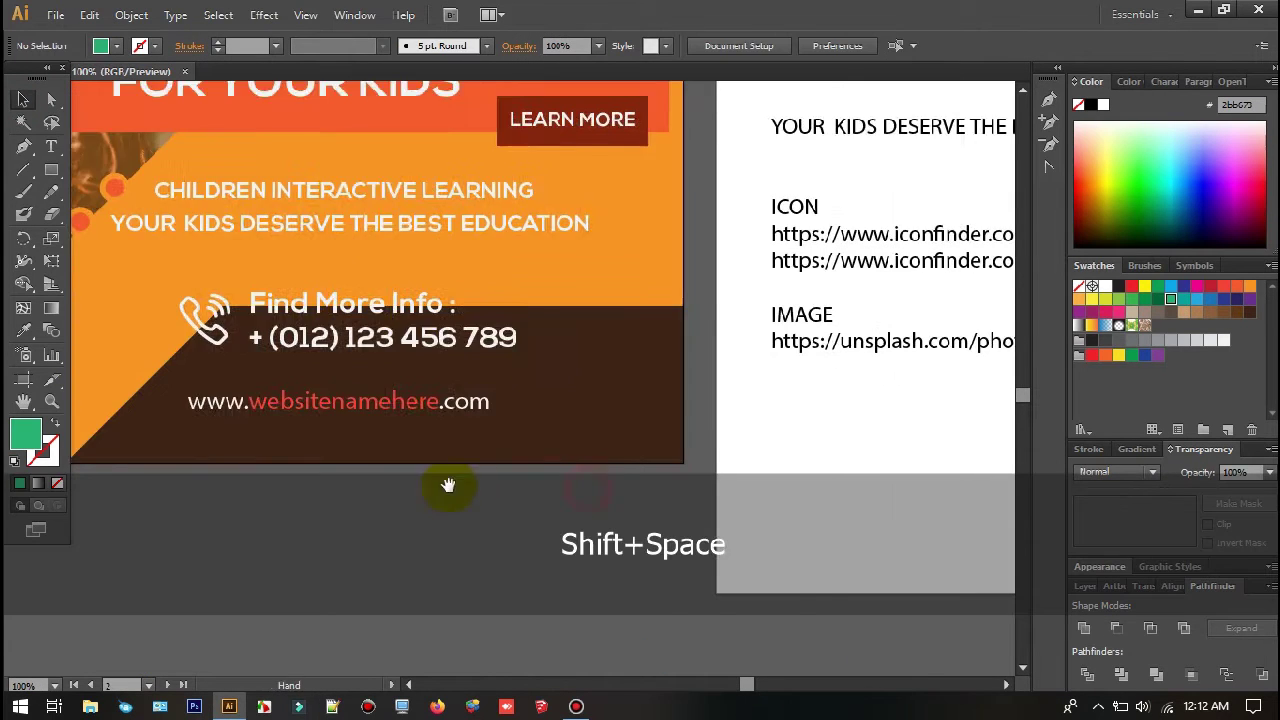
Step: Move the phone contact group onto the brown footer and place the website address beneath it, scaled to about 28 pt
{"action": "left_click_drag", "start_coordinate": [448, 485], "coordinate": [566, 472]}
{"action": "left_click_drag", "start_coordinate": [505, 325], "coordinate": [603, 416]}
{"action": "left_click_drag", "start_coordinate": [497, 346], "coordinate": [544, 365]}
{"action": "left_click_drag", "start_coordinate": [570, 420], "coordinate": [681, 420]}
{"action": "left_click", "coordinate": [686, 457]}
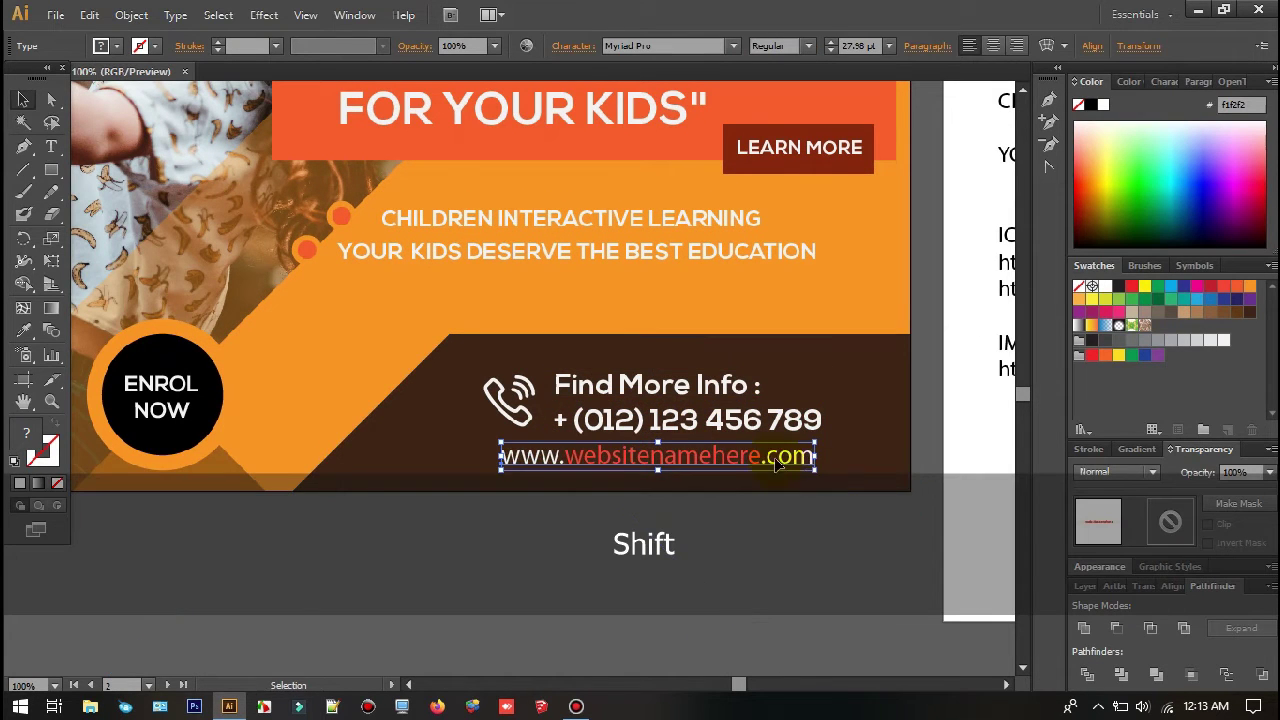
Step: Recolor the "websitenamehere" part of the website address with the background's orange (f7941e)
{"action": "double_click", "coordinate": [632, 456]}
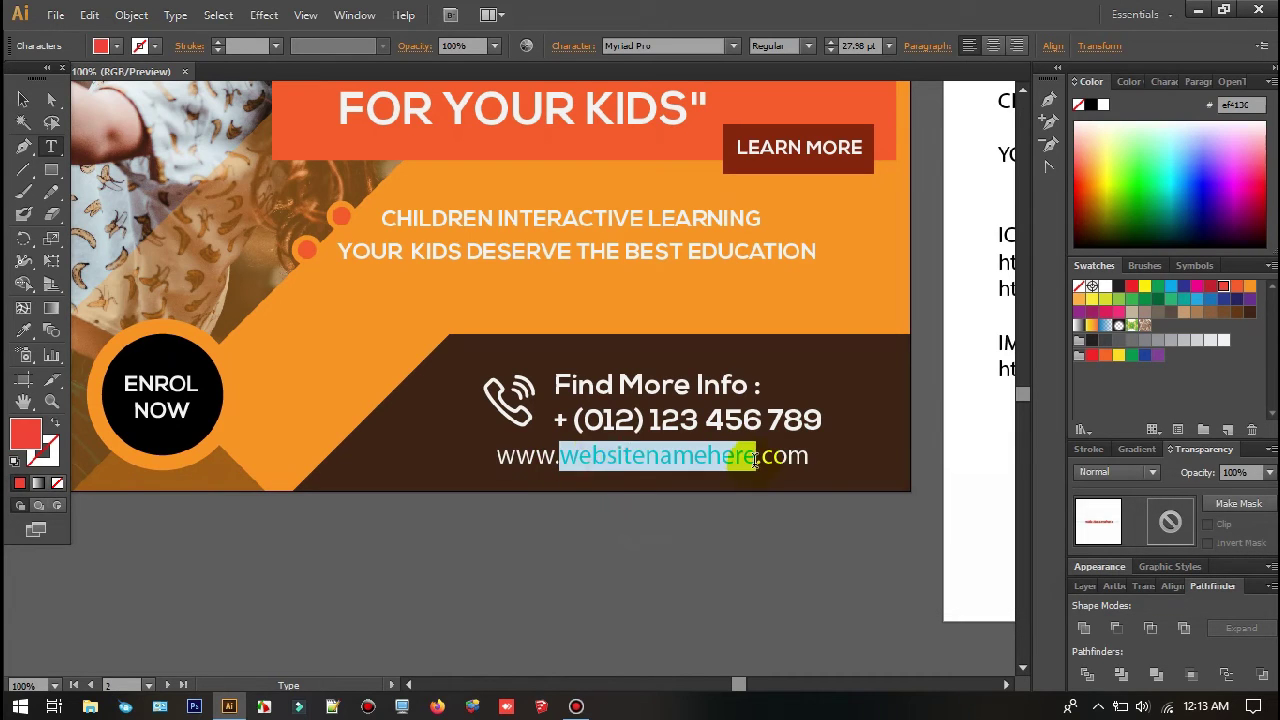
{"action": "left_click", "coordinate": [272, 335]}
{"action": "left_click", "coordinate": [27, 100]}
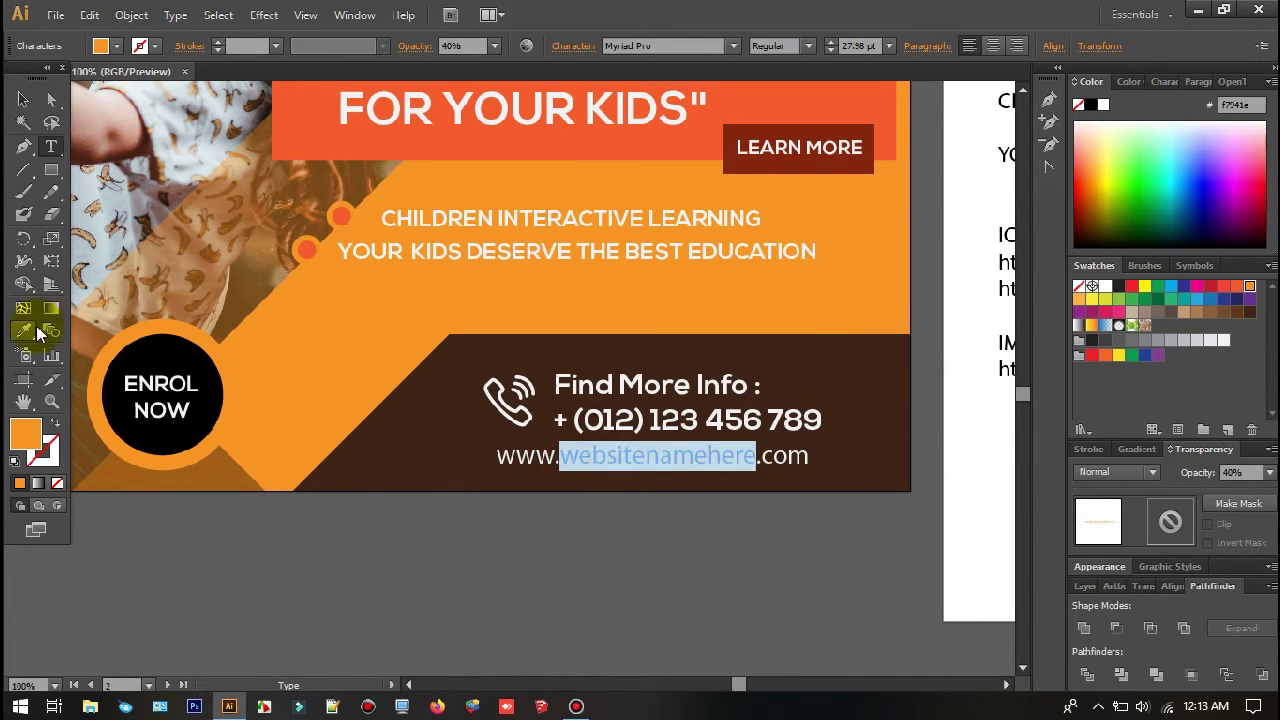
{"action": "left_click", "coordinate": [23, 99]}
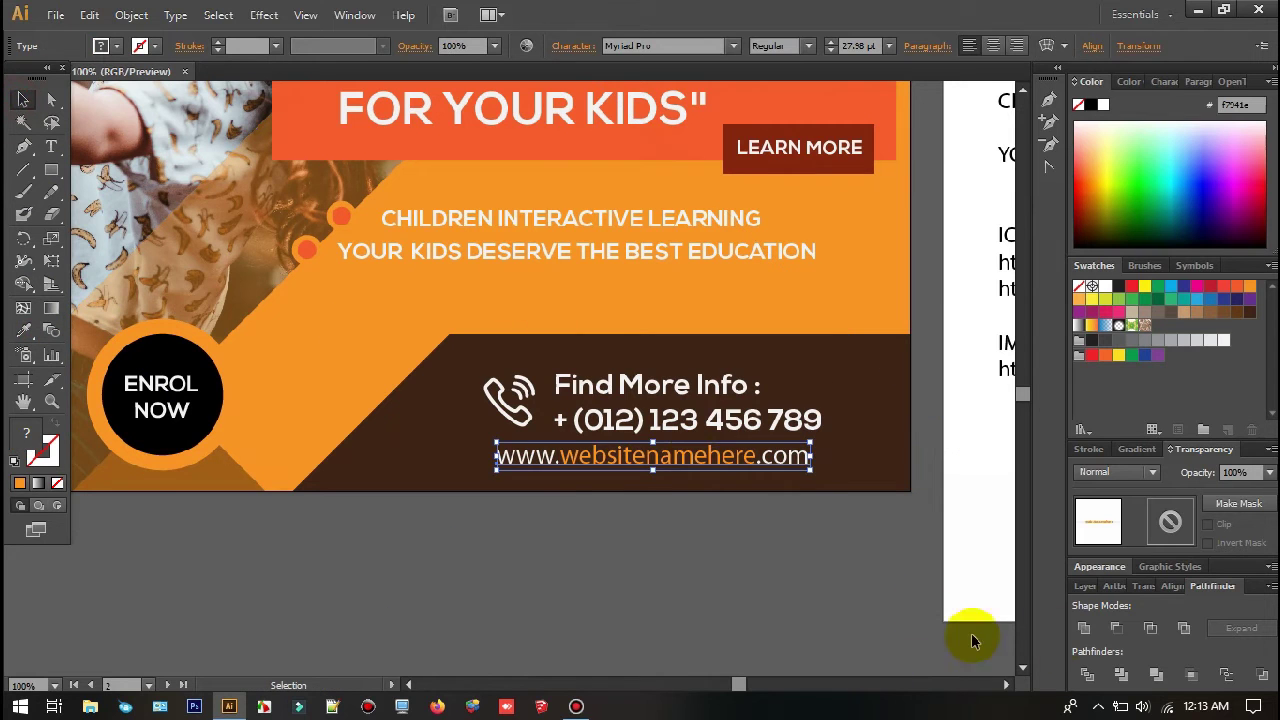
{"action": "left_click", "coordinate": [971, 640]}
Step: Try to apply the heading's sampled dark color to the whole logo group
{"action": "scroll", "coordinate": [880, 566], "scroll_direction": "down", "scroll_amount": 1}
{"action": "scroll", "coordinate": [834, 533], "scroll_direction": "up", "scroll_amount": 2}
{"action": "left_click_drag", "start_coordinate": [782, 472], "coordinate": [844, 509]}
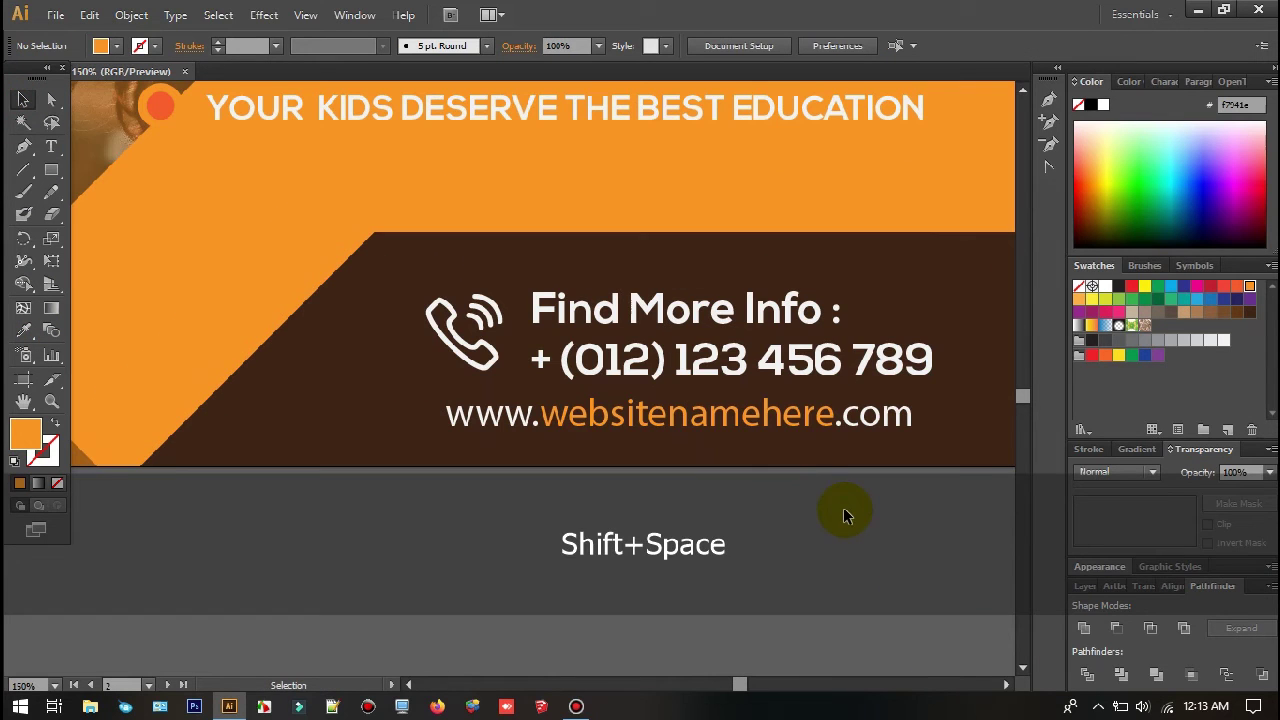
{"action": "scroll", "coordinate": [713, 402], "scroll_direction": "down", "scroll_amount": 3}
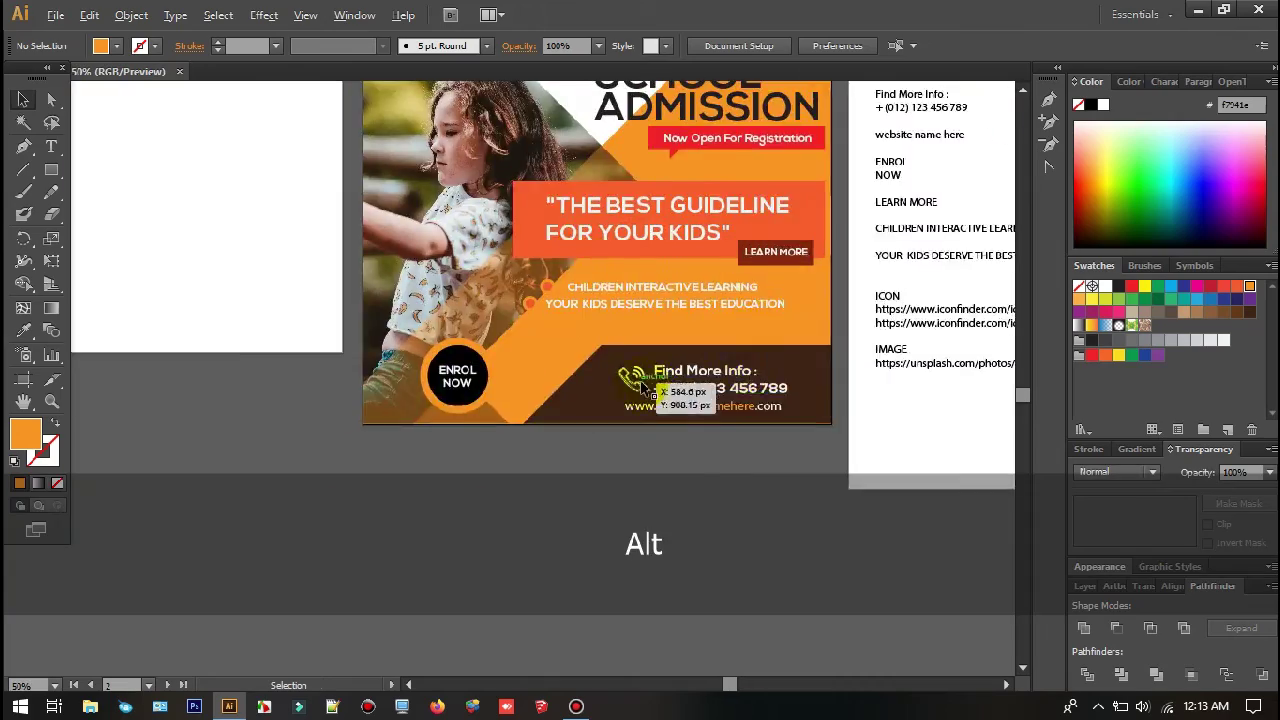
{"action": "left_click_drag", "start_coordinate": [785, 368], "coordinate": [723, 537]}
{"action": "scroll", "coordinate": [522, 200], "scroll_direction": "up", "scroll_amount": 1}
{"action": "left_click", "coordinate": [522, 200]}
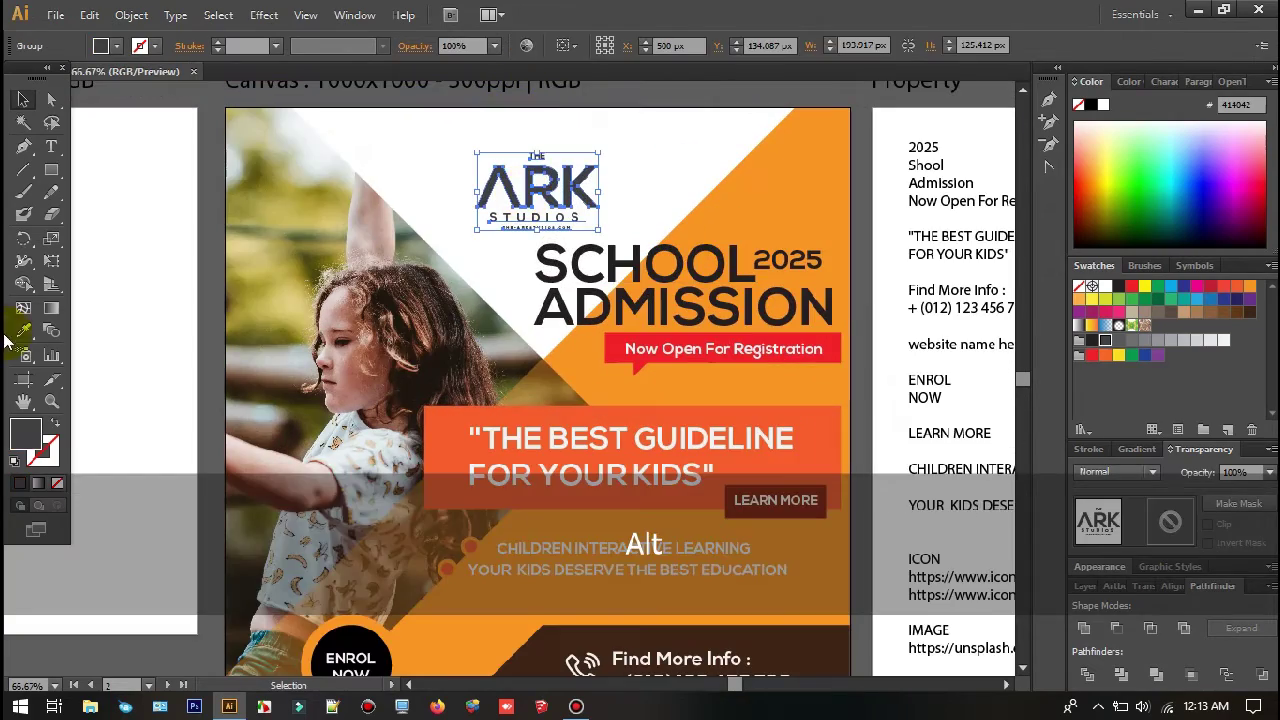
{"action": "left_click", "coordinate": [23, 330]}
{"action": "left_click", "coordinate": [617, 263]}
{"action": "key", "text": "ctrl+z"}
{"action": "key", "text": "v"}
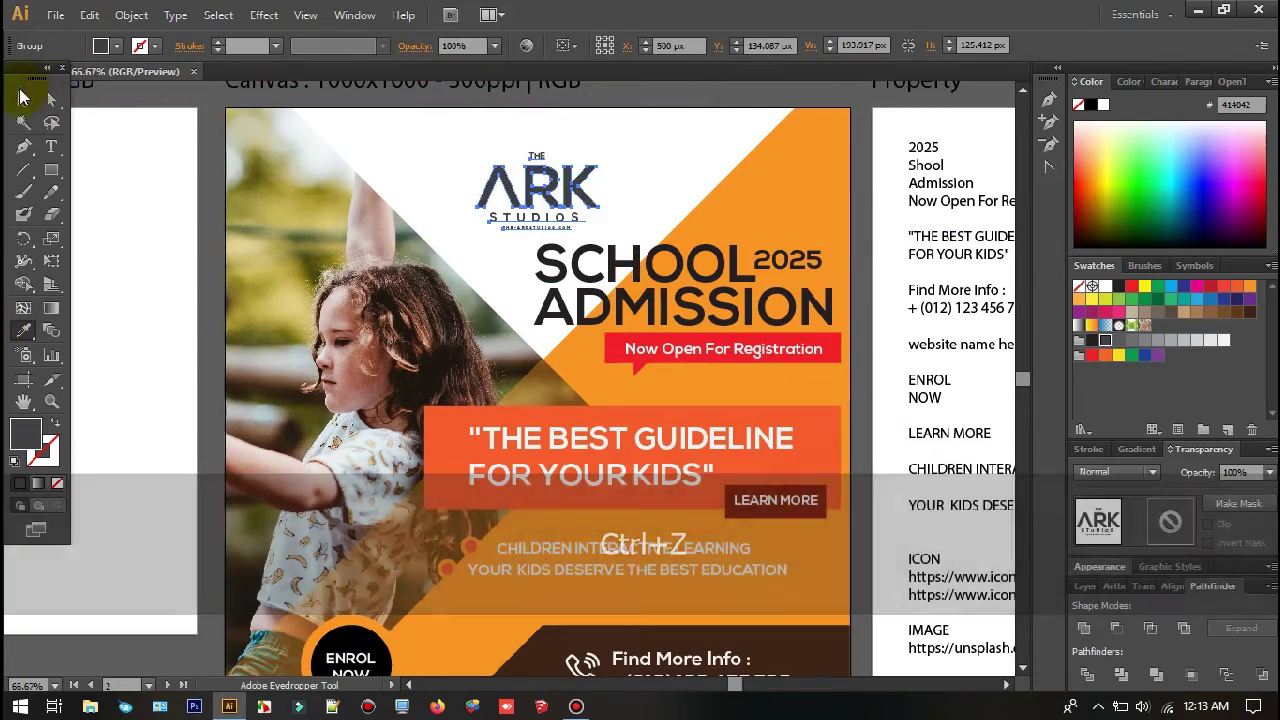
Step: Isolate the logo group and convert its small "THE" text to outlines
{"action": "scroll", "coordinate": [495, 160], "scroll_direction": "up", "scroll_amount": 1}
{"action": "right_click", "coordinate": [598, 198]}
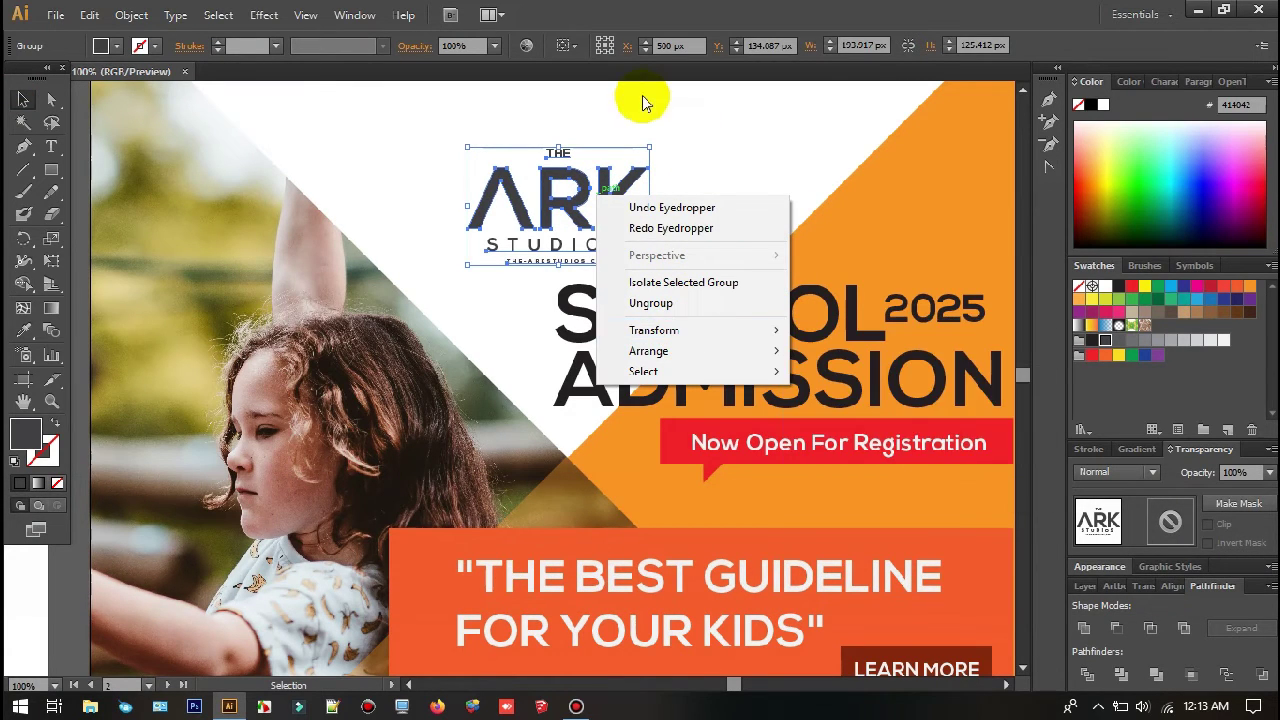
{"action": "key", "text": "shift+space"}
{"action": "left_click_drag", "start_coordinate": [590, 102], "coordinate": [542, 179]}
{"action": "double_click", "coordinate": [499, 284]}
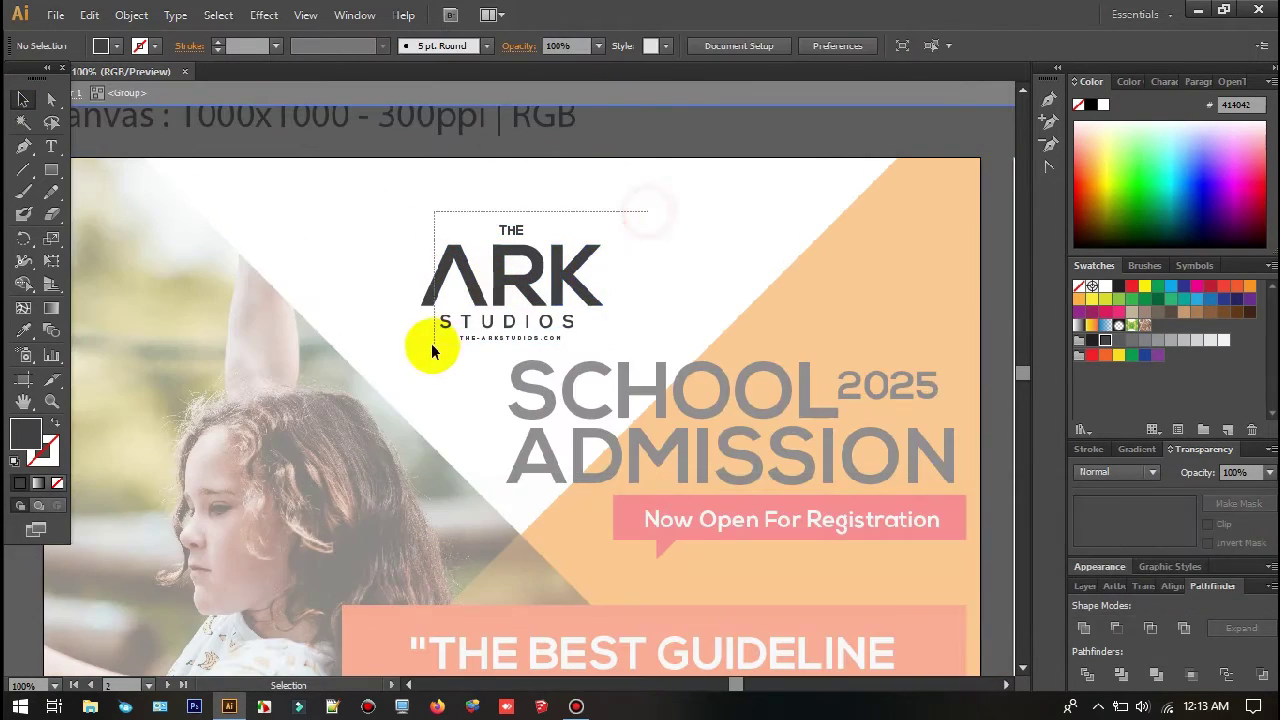
{"action": "right_click", "coordinate": [494, 288]}
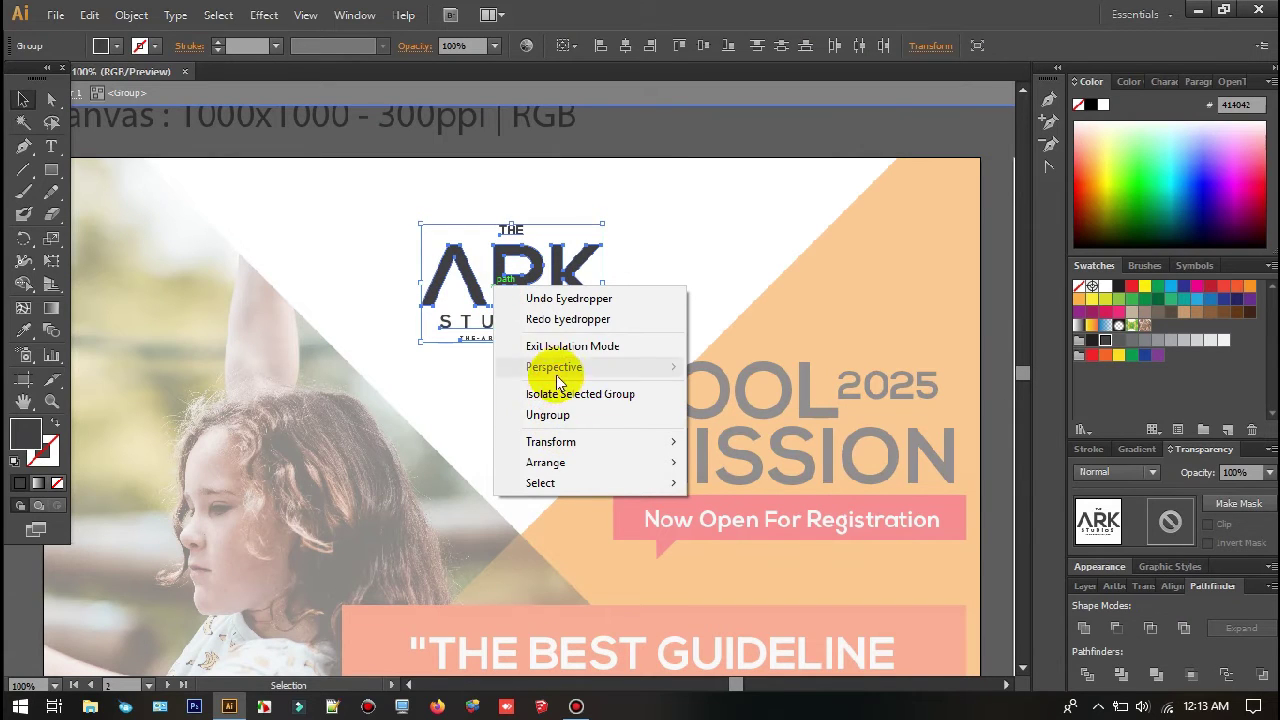
{"action": "left_click", "coordinate": [586, 194]}
{"action": "left_click", "coordinate": [514, 222]}
{"action": "right_click", "coordinate": [512, 222]}
{"action": "left_click", "coordinate": [557, 377]}
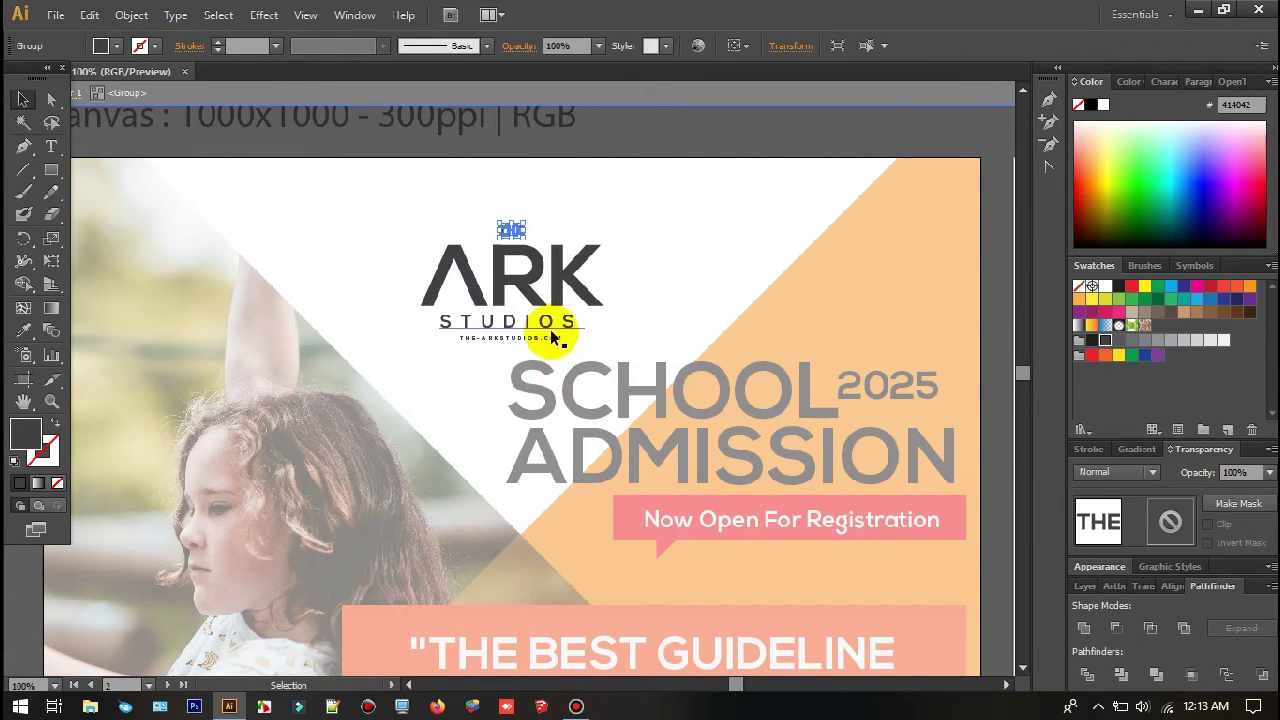
Step: Convert the tiny website line below the logo to outlines and leave the group's isolation
{"action": "left_click", "coordinate": [551, 335]}
{"action": "right_click", "coordinate": [551, 335]}
{"action": "left_click", "coordinate": [530, 338]}
{"action": "right_click", "coordinate": [531, 340]}
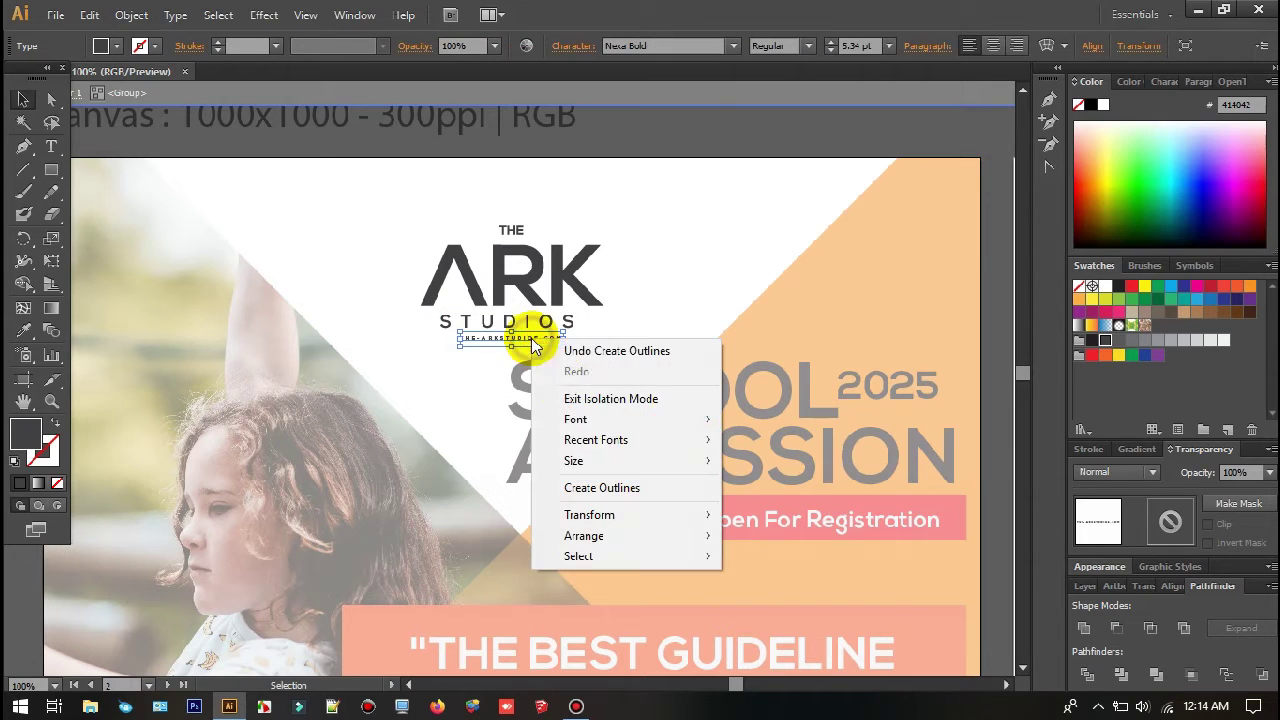
{"action": "left_click", "coordinate": [588, 477]}
{"action": "double_click", "coordinate": [680, 163]}
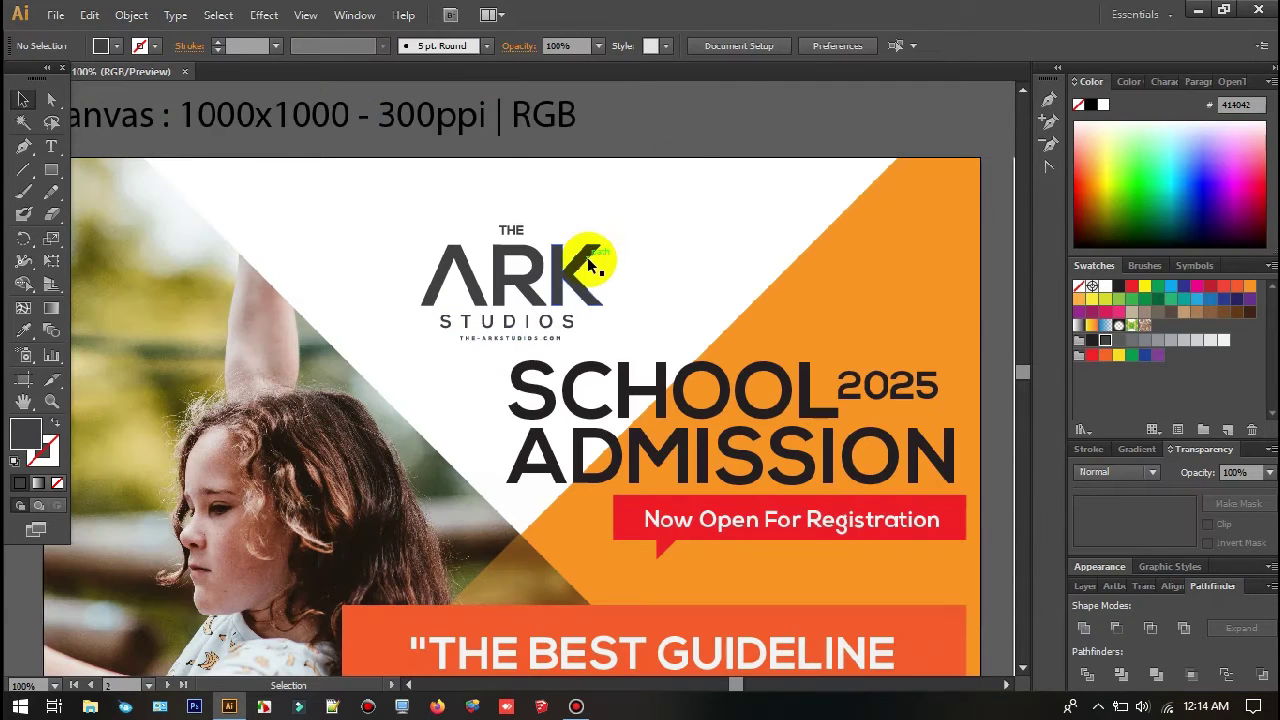
Step: Enlarge the logo group to about 204 px wide and raise it above the heading
{"action": "left_click", "coordinate": [586, 251]}
{"action": "left_click_drag", "start_coordinate": [602, 226], "coordinate": [584, 231]}
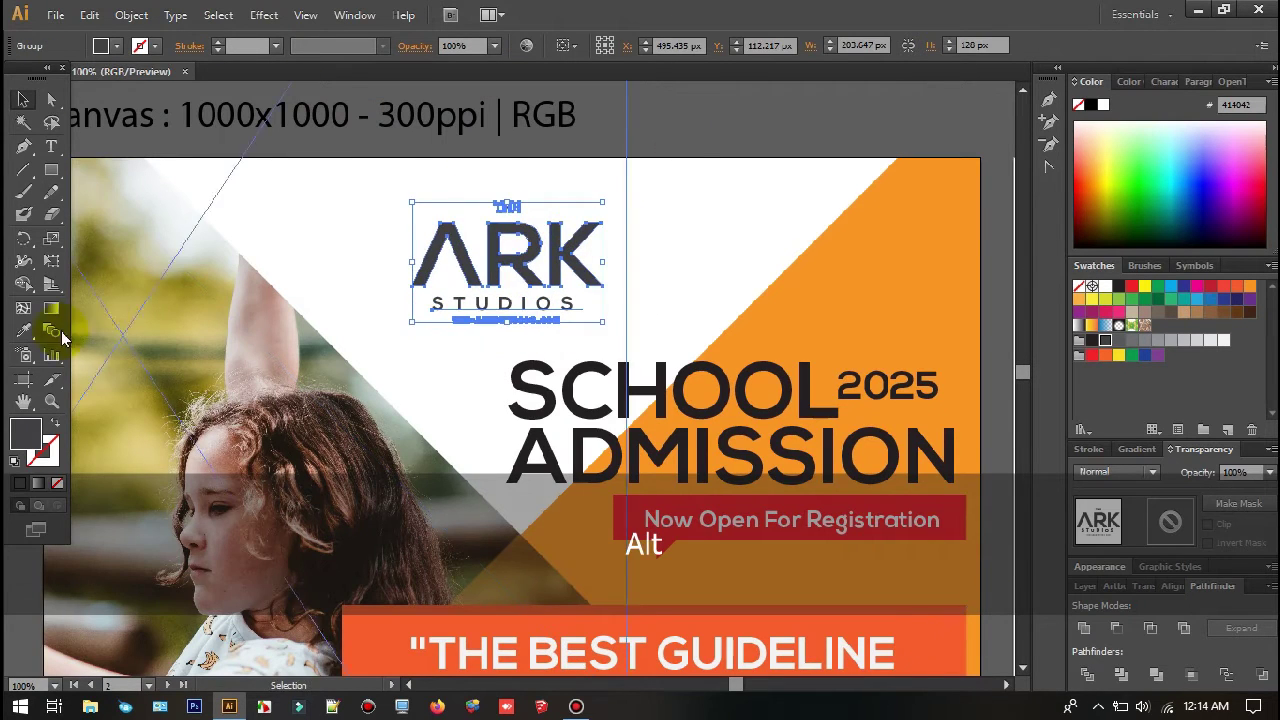
Step: Expand the logo's artwork and give it the heading's dark color (231f20)
{"action": "left_click", "coordinate": [23, 330]}
{"action": "key", "text": "ctrl+z"}
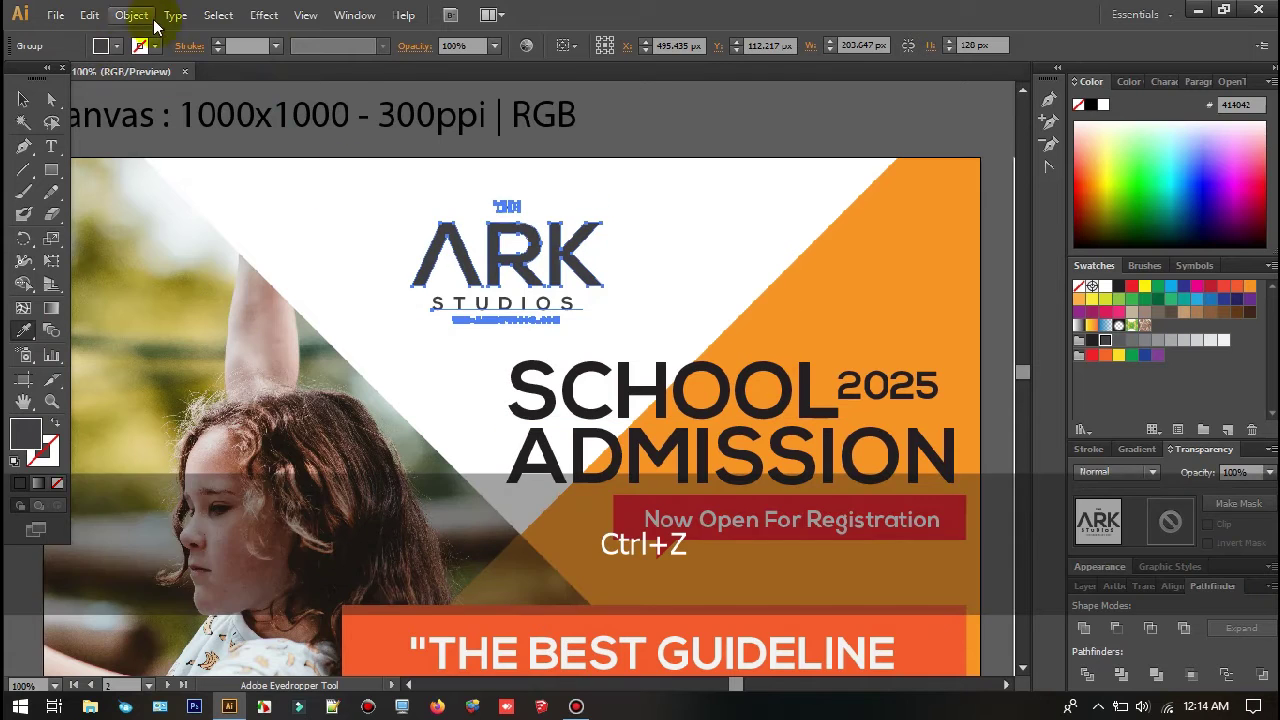
{"action": "left_click", "coordinate": [154, 20]}
{"action": "left_click", "coordinate": [180, 206]}
{"action": "left_click", "coordinate": [63, 272]}
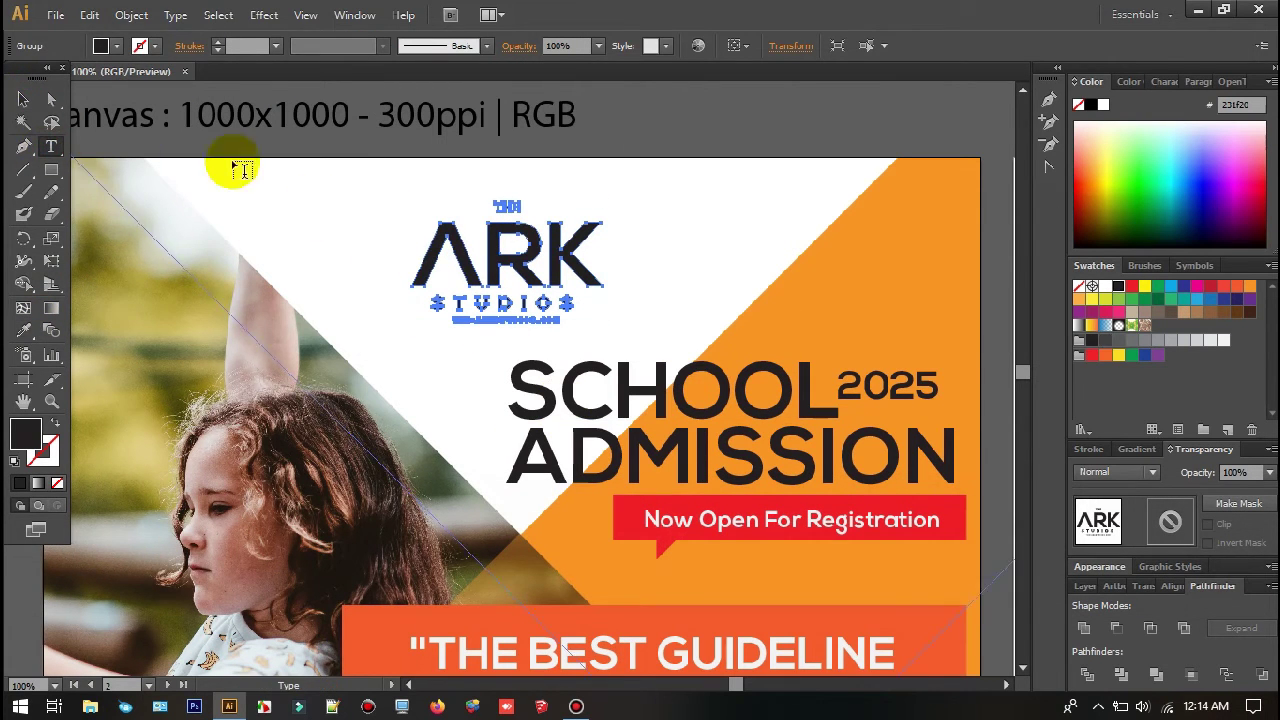
{"action": "key", "text": "Escape"}
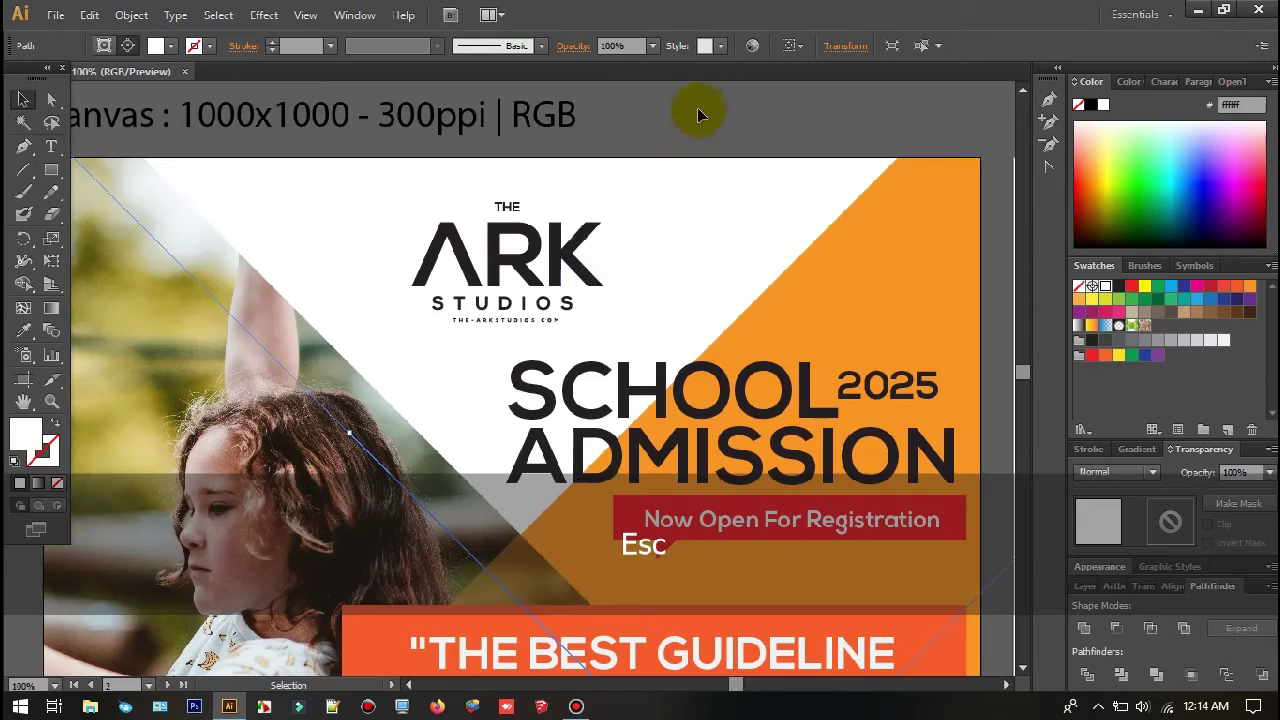
Step: Recolor only the logo's "ARK" lettering with the background's orange (f7941e) and leave the isolation
{"action": "double_click", "coordinate": [600, 224]}
{"action": "key", "text": "i"}
{"action": "left_click", "coordinate": [808, 297]}
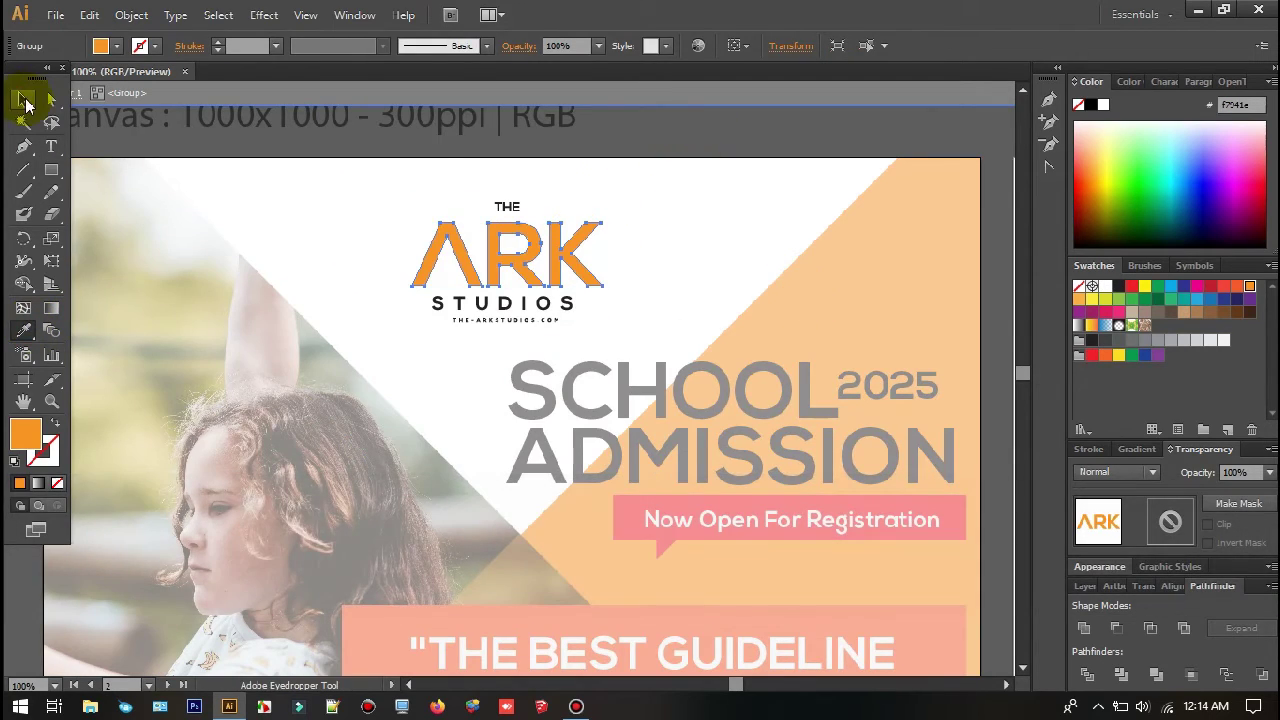
{"action": "left_click", "coordinate": [24, 101]}
{"action": "double_click", "coordinate": [664, 125]}
Step: Slightly enlarge and reposition the clipped photo diamond inside the artwork, and leave the isolation
{"action": "scroll", "coordinate": [676, 204], "scroll_direction": "down", "scroll_amount": 2}
{"action": "scroll", "coordinate": [668, 226], "scroll_direction": "up", "scroll_amount": 1}
{"action": "left_click", "coordinate": [470, 343]}
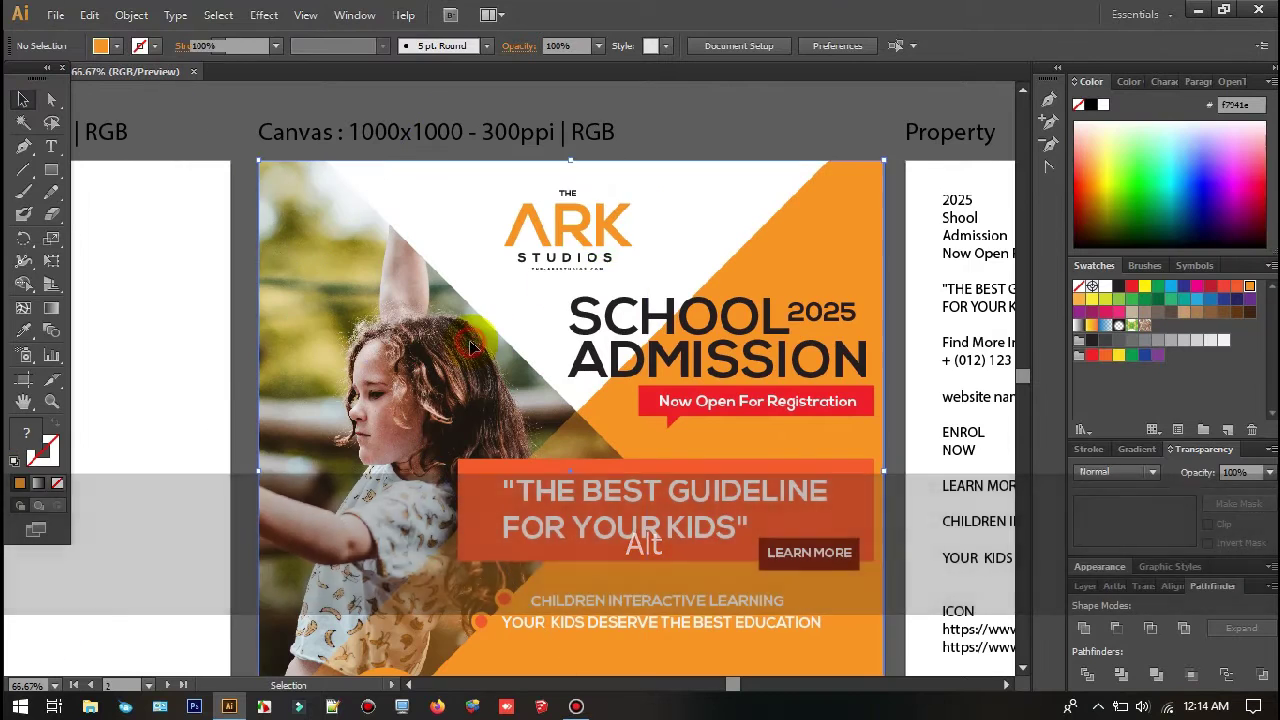
{"action": "scroll", "coordinate": [470, 345], "scroll_direction": "down", "scroll_amount": 2}
{"action": "left_click", "coordinate": [470, 345]}
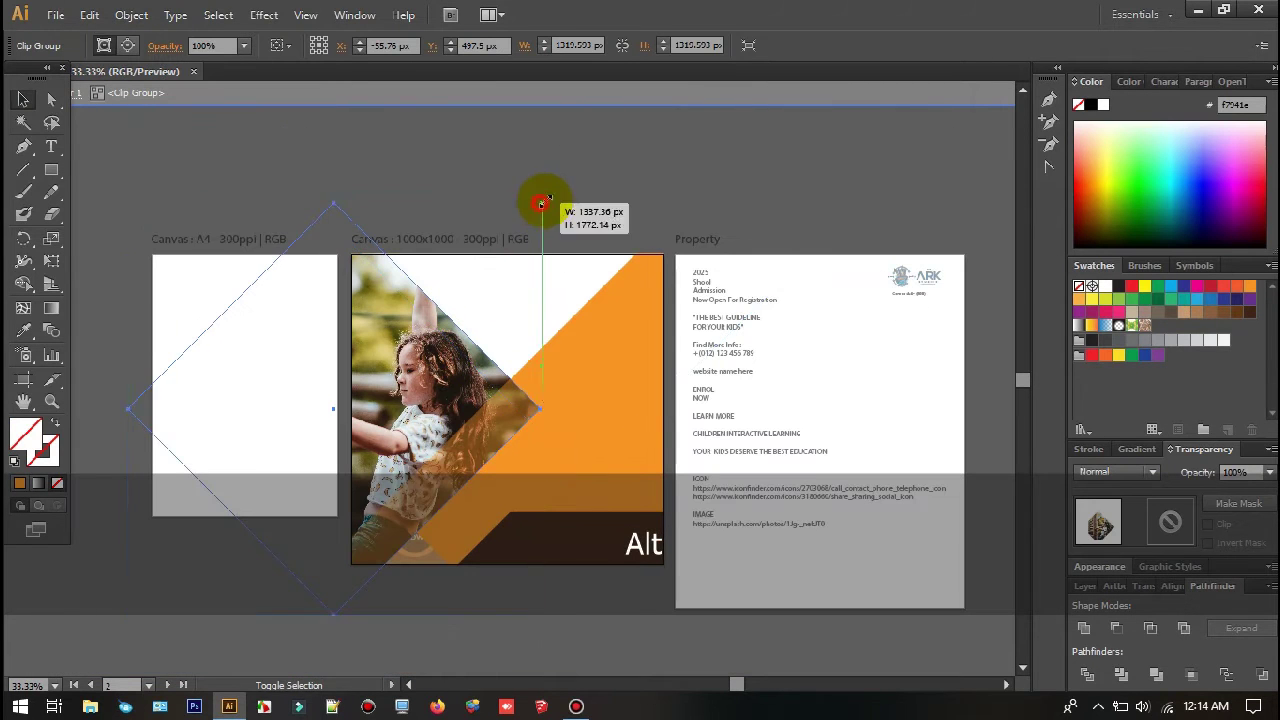
{"action": "left_click_drag", "start_coordinate": [542, 203], "coordinate": [552, 192]}
{"action": "mouse_move", "coordinate": [453, 318]}
{"action": "left_mouse_down"}
{"action": "mouse_move", "coordinate": [456, 308]}
{"action": "mouse_move", "coordinate": [456, 326]}
{"action": "left_mouse_up"}
{"action": "double_click", "coordinate": [769, 149]}
{"action": "left_click", "coordinate": [970, 182]}
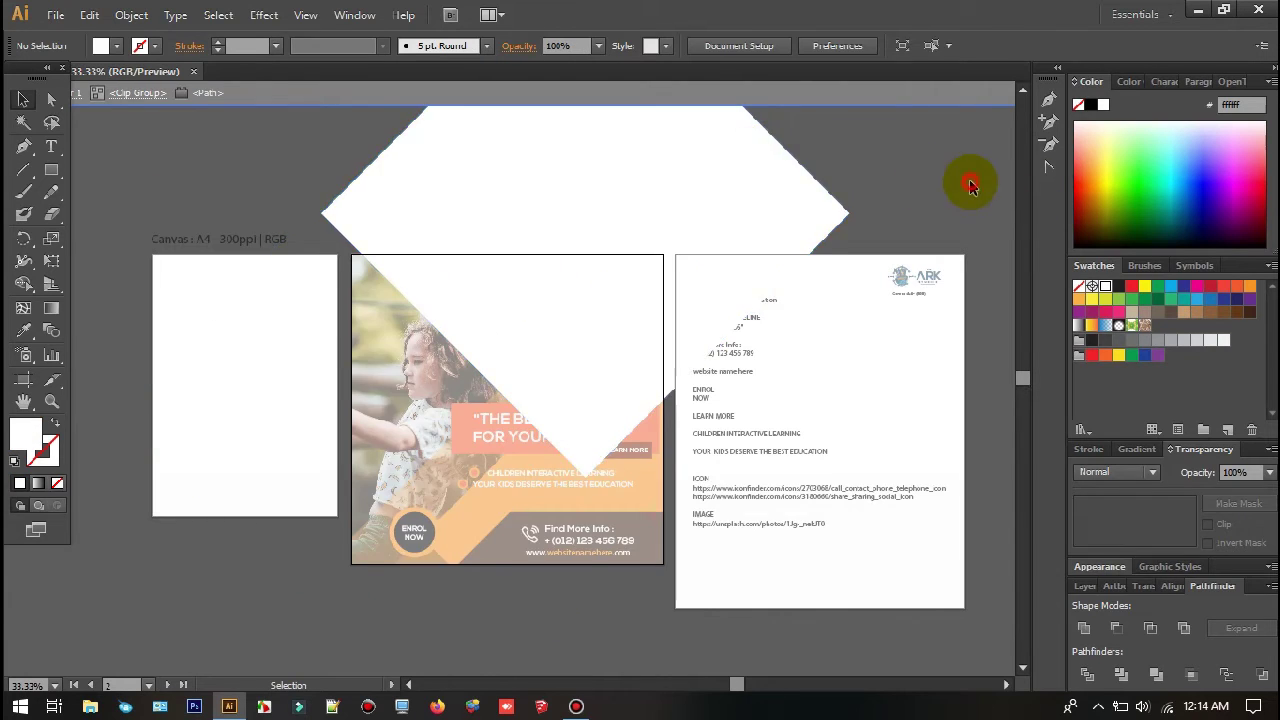
{"action": "double_click", "coordinate": [970, 182]}
Step: Reposition the 40% opacity orange diamond that overlays the photo
{"action": "scroll", "coordinate": [700, 348], "scroll_direction": "up", "scroll_amount": 1}
{"action": "left_click_drag", "start_coordinate": [488, 523], "coordinate": [521, 380]}
{"action": "double_click", "coordinate": [459, 270]}
{"action": "mouse_move", "coordinate": [455, 270]}
{"action": "left_mouse_down"}
{"action": "mouse_move", "coordinate": [468, 254]}
{"action": "mouse_move", "coordinate": [476, 265]}
{"action": "left_mouse_up"}
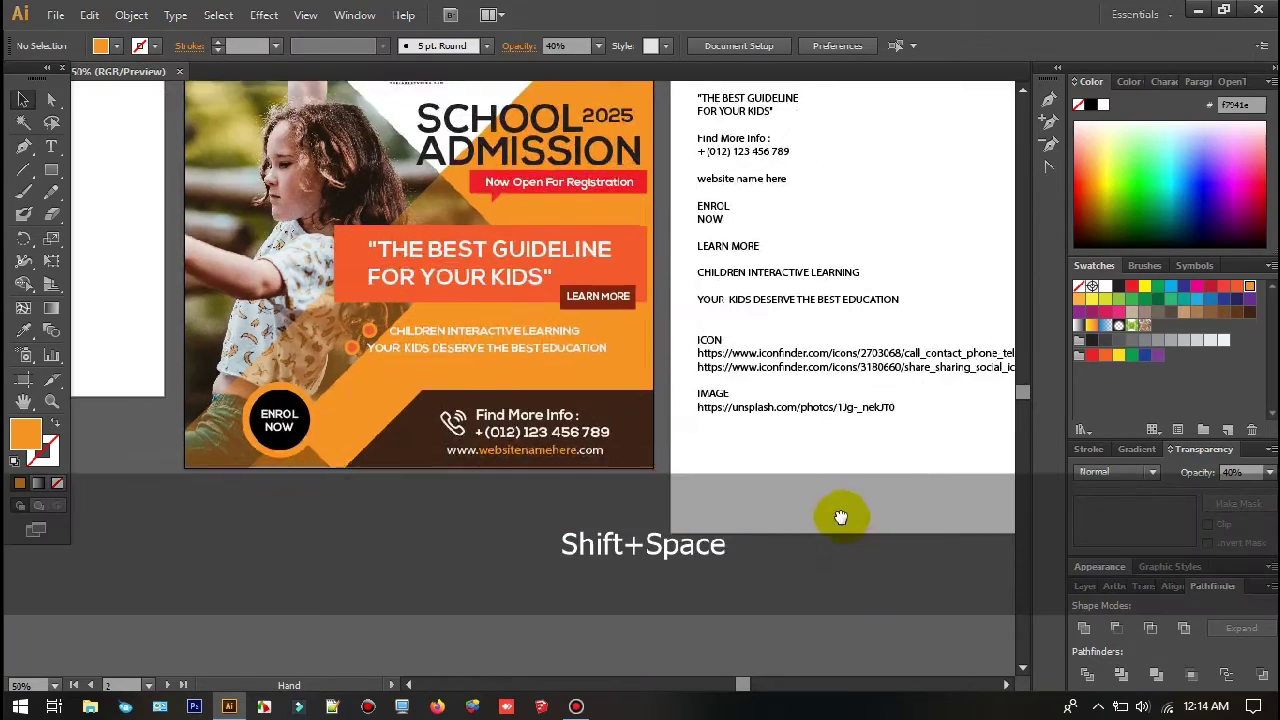
Step: Shift the two tagline lines and their round bullets slightly to the right together
{"action": "scroll", "coordinate": [466, 306], "scroll_direction": "up", "scroll_amount": 3}
{"action": "left_click_drag", "start_coordinate": [466, 306], "coordinate": [680, 236]}
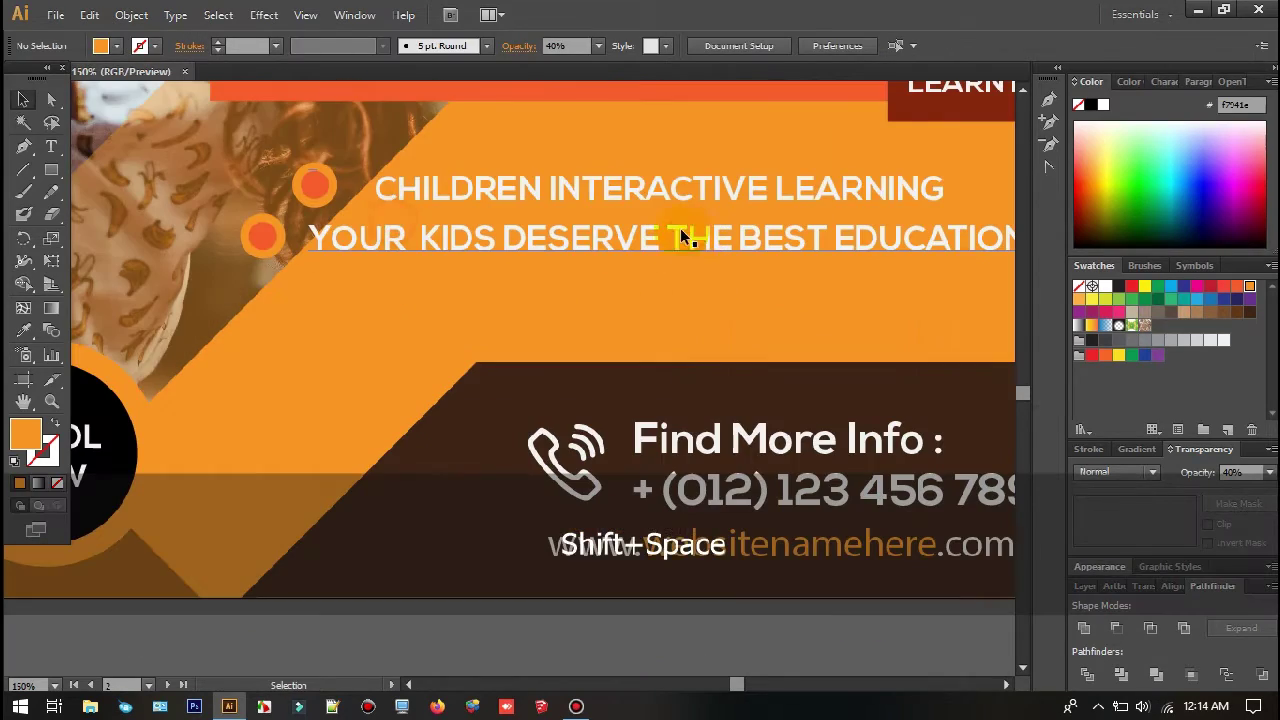
{"action": "left_click", "coordinate": [680, 236]}
{"action": "left_click", "coordinate": [305, 193], "text": "shift"}
{"action": "left_click_drag", "start_coordinate": [267, 237], "coordinate": [316, 232]}
Step: Isolate the orange quote banner's rectangle and paste a copy of it in place
{"action": "scroll", "coordinate": [425, 252], "scroll_direction": "down", "scroll_amount": 3}
{"action": "left_click", "coordinate": [734, 486]}
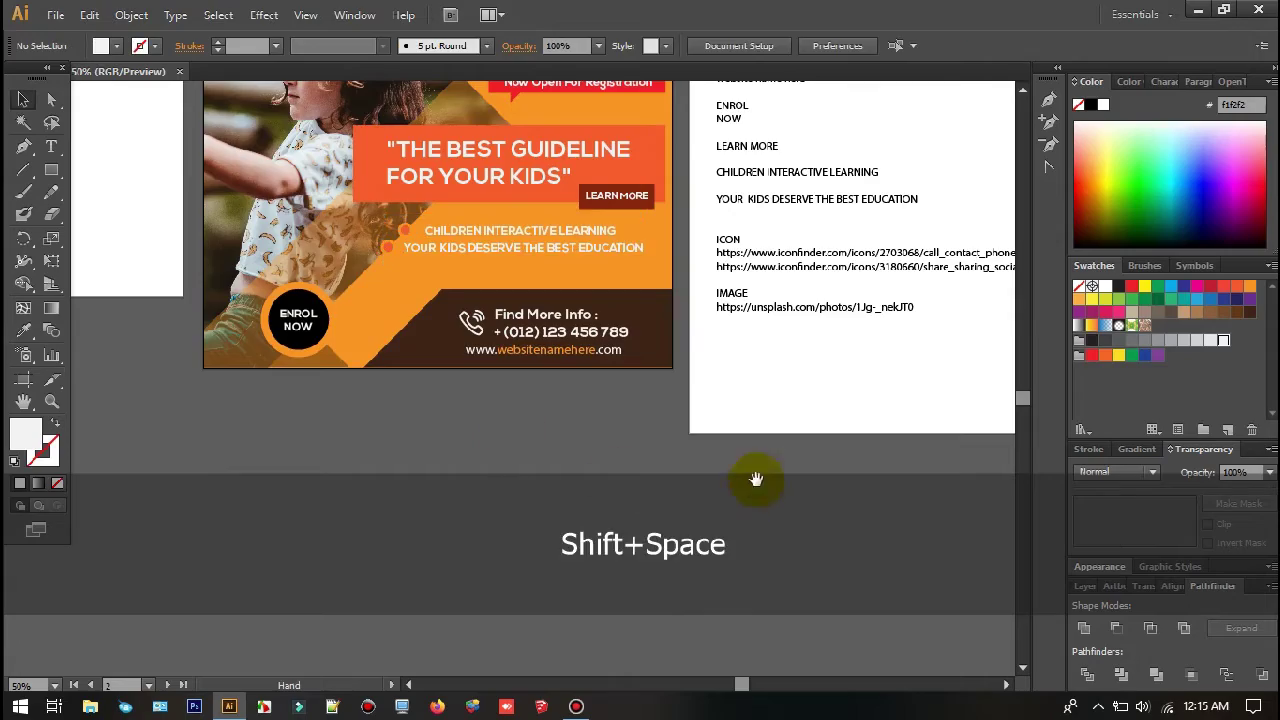
{"action": "left_click_drag", "start_coordinate": [722, 474], "coordinate": [763, 590]}
{"action": "left_click_drag", "start_coordinate": [679, 280], "coordinate": [679, 372]}
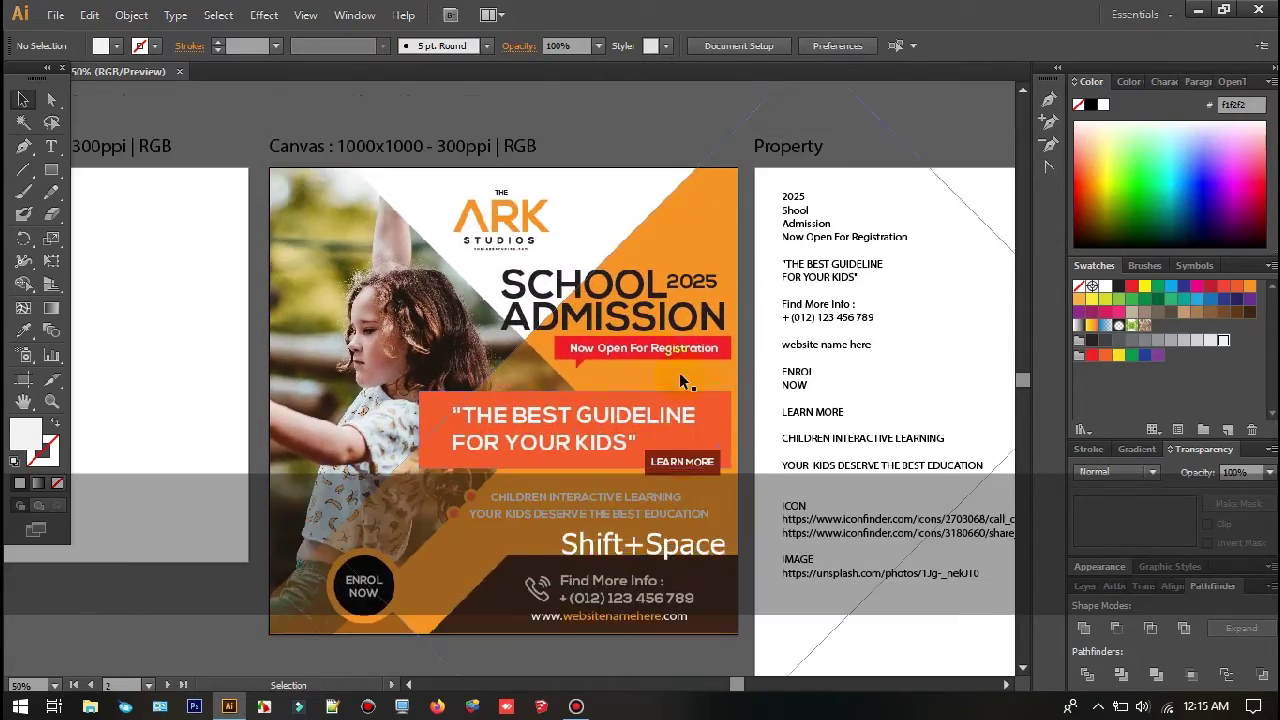
{"action": "scroll", "coordinate": [680, 420], "scroll_direction": "up", "scroll_amount": 1}
{"action": "left_click_drag", "start_coordinate": [680, 423], "coordinate": [667, 155]}
{"action": "scroll", "coordinate": [583, 191], "scroll_direction": "up", "scroll_amount": 1}
{"action": "double_click", "coordinate": [620, 157]}
{"action": "left_click_drag", "start_coordinate": [573, 165], "coordinate": [586, 171]}
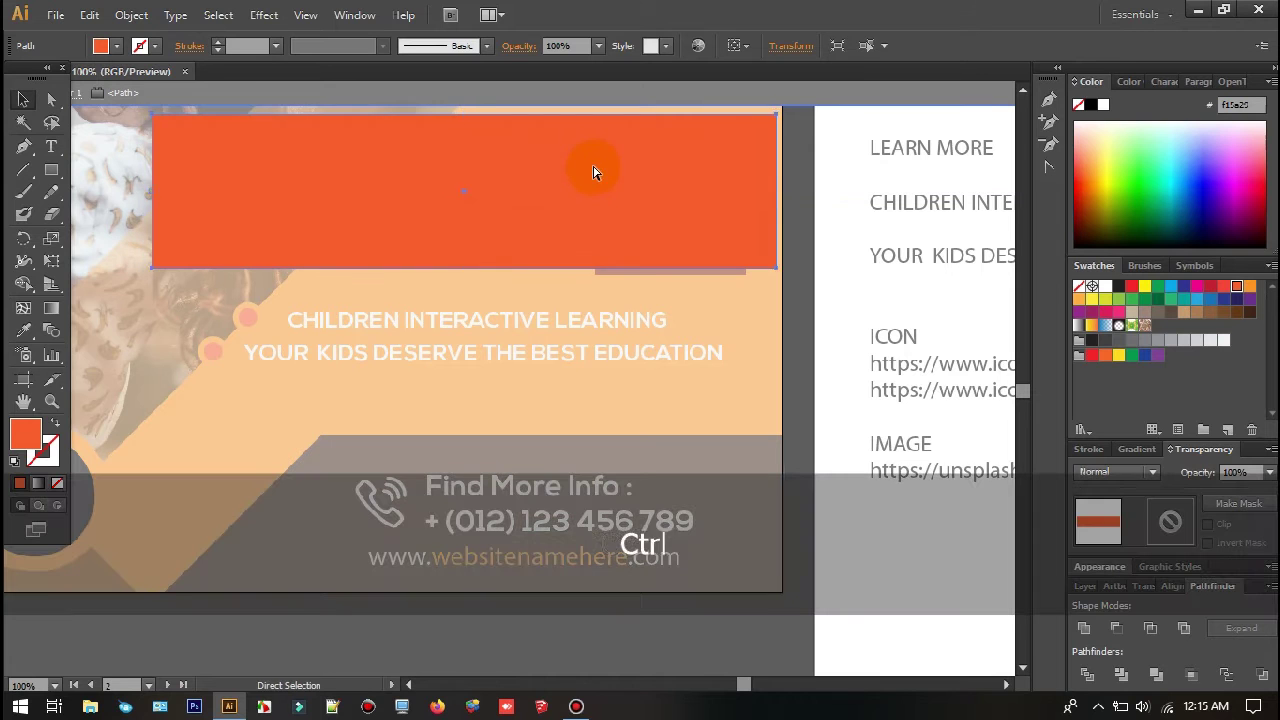
{"action": "key", "text": "ctrl+z"}
{"action": "left_click", "coordinate": [89, 15]}
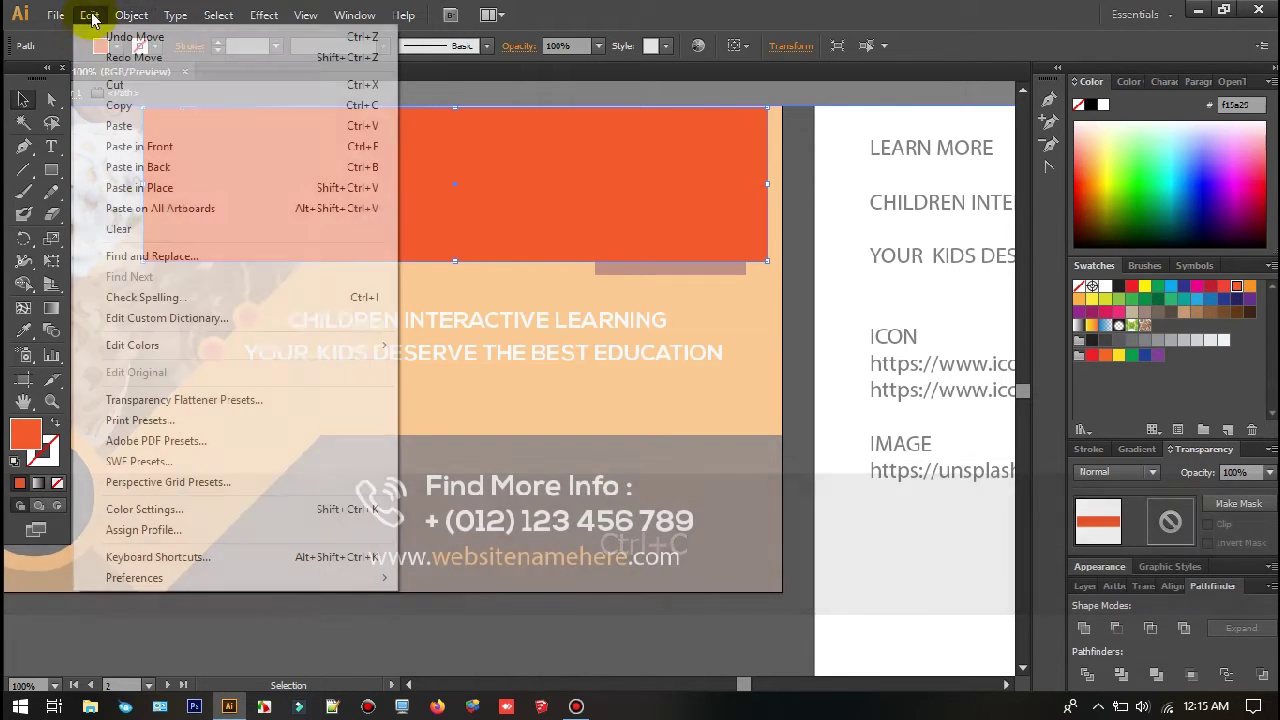
{"action": "left_click", "coordinate": [237, 193]}
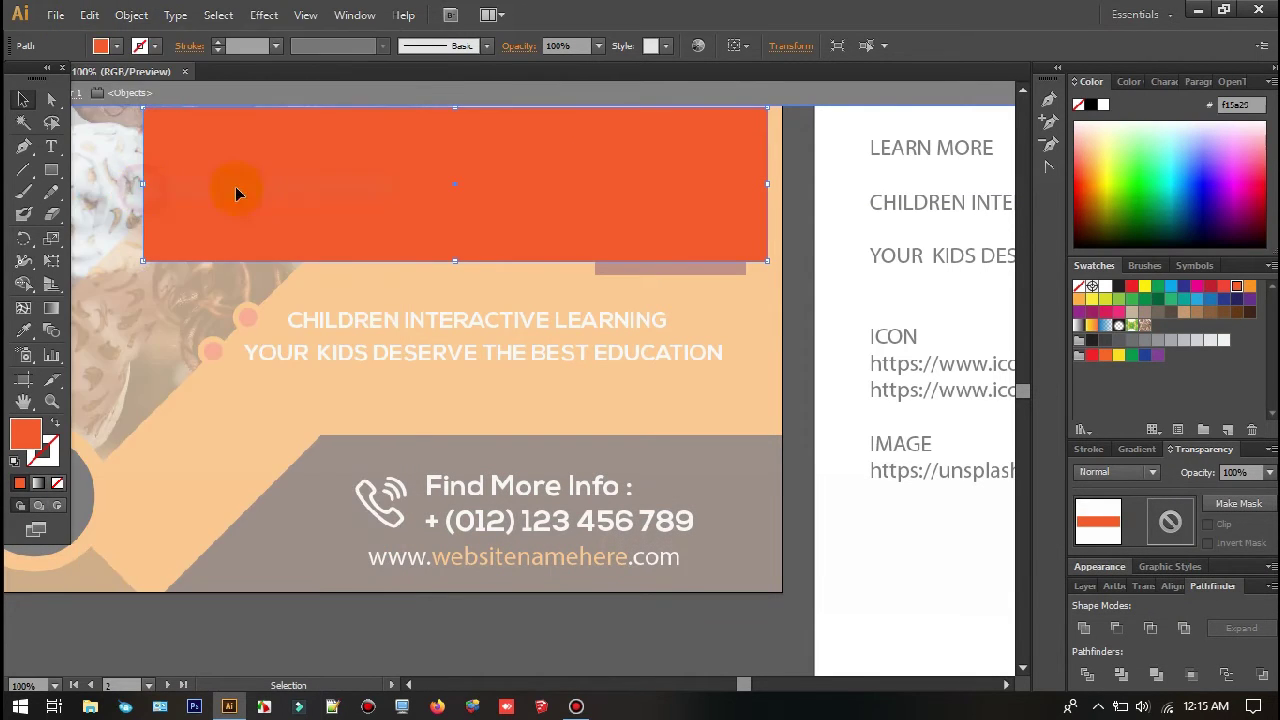
Step: Make the copied banner rectangle a 40% opacity shadow, offset slightly right and down behind the original
{"action": "left_click", "coordinate": [1244, 328]}
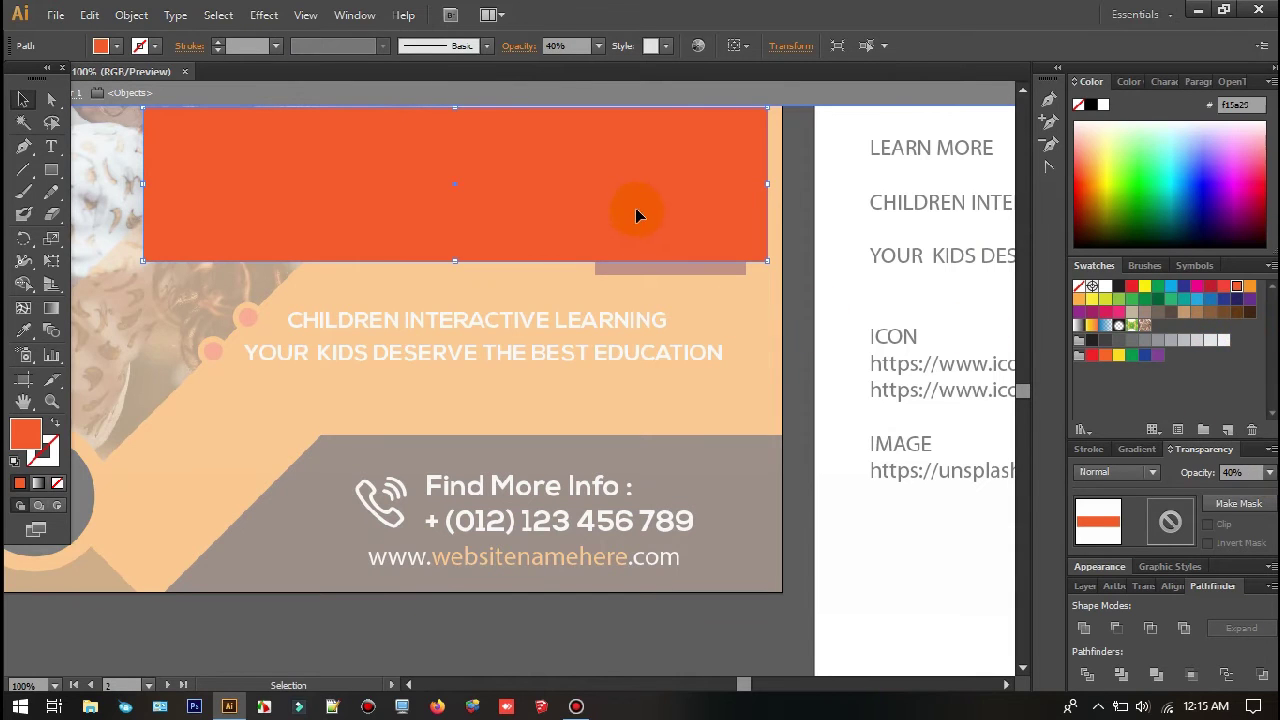
{"action": "left_click_drag", "start_coordinate": [647, 219], "coordinate": [647, 219]}
{"action": "key", "text": "Left"}
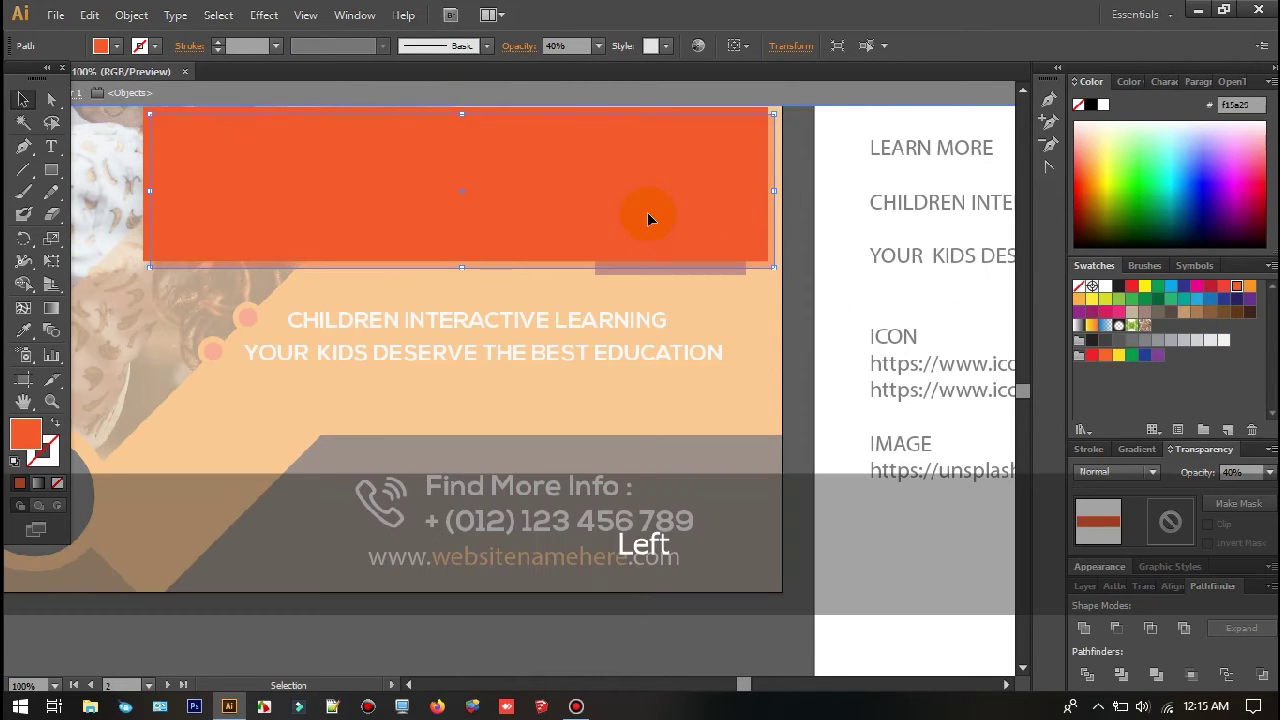
{"action": "key", "text": "Right"}
{"action": "key", "text": "ctrl+bracketleft"}
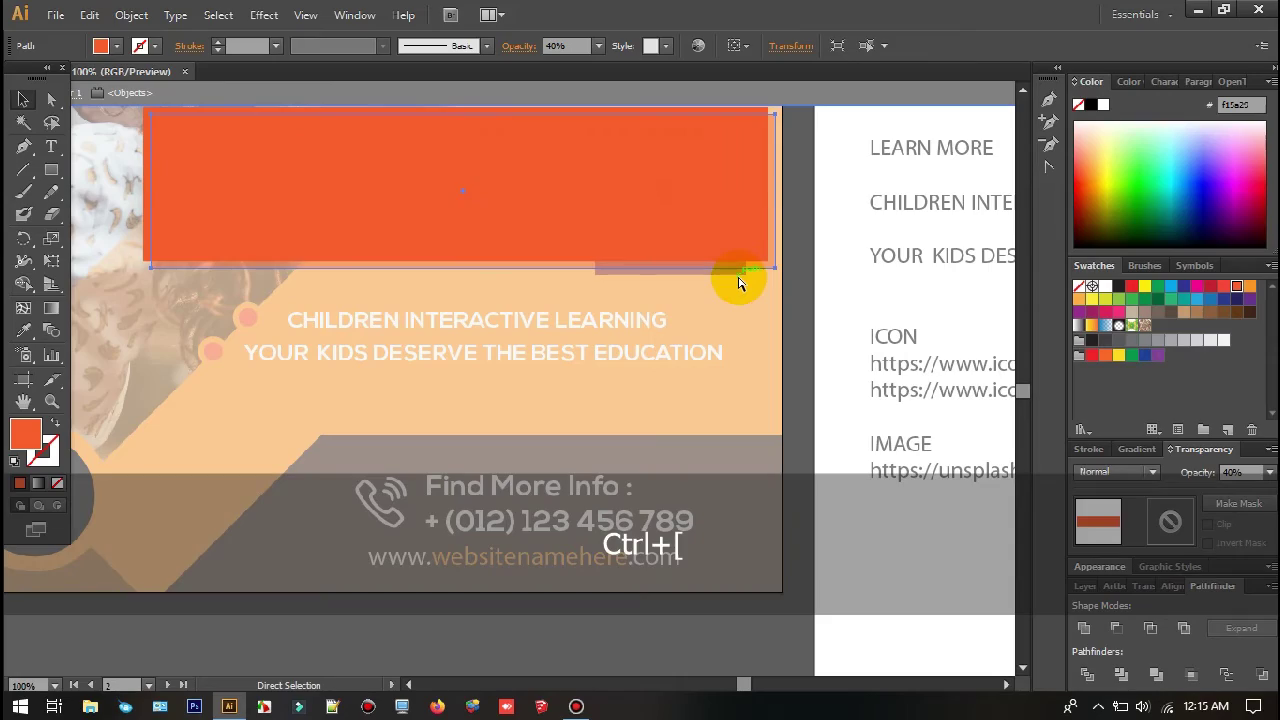
{"action": "double_click", "coordinate": [799, 328]}
Step: Nudge the School Admission 2025 heading group with its red registration label slightly upward
{"action": "left_click_drag", "start_coordinate": [760, 300], "coordinate": [605, 483]}
{"action": "scroll", "coordinate": [697, 318], "scroll_direction": "down", "scroll_amount": 2}
{"action": "scroll", "coordinate": [694, 320], "scroll_direction": "up", "scroll_amount": 2}
{"action": "double_click", "coordinate": [543, 250]}
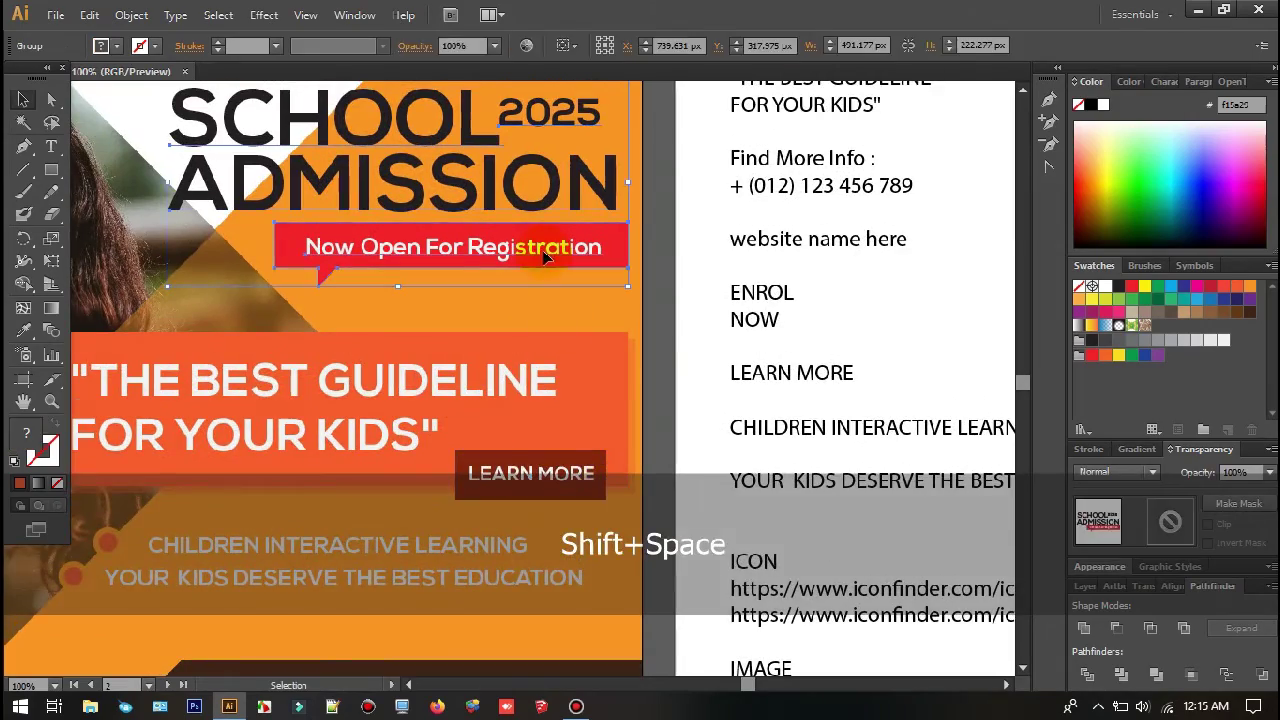
{"action": "left_click", "coordinate": [543, 250]}
{"action": "key", "text": "Up"}
{"action": "key", "text": "Up"}
{"action": "double_click", "coordinate": [655, 340]}
Step: Enlarge the two tagline lines above the footer proportionally to about 23.9 pt
{"action": "left_click_drag", "start_coordinate": [644, 412], "coordinate": [741, 187]}
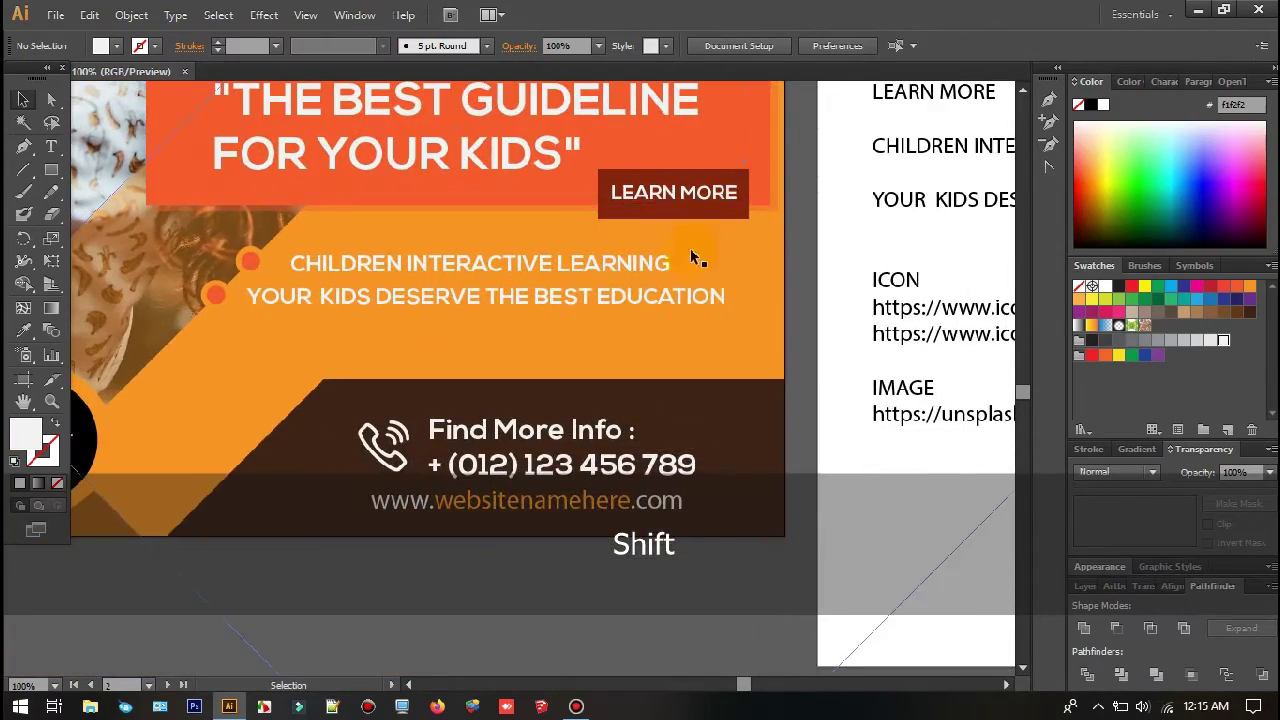
{"action": "left_click", "coordinate": [588, 286]}
{"action": "left_click_drag", "start_coordinate": [726, 340], "coordinate": [760, 366]}
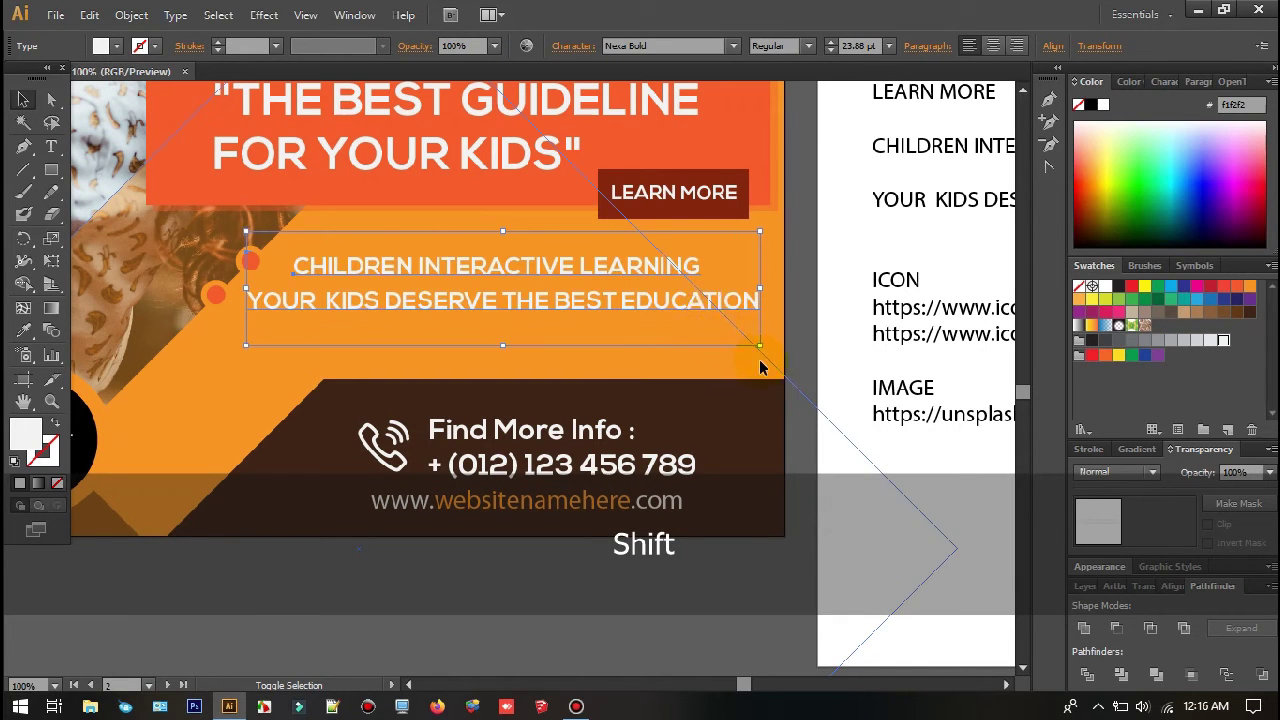
Step: Nudge the two tagline lines above the footer slightly downward
{"action": "key", "text": "Down"}
{"action": "key", "text": "Down"}
{"action": "key", "text": "Down"}
Step: Nudge the lower orange bullet dot left and down, and the upper dot slightly right
{"action": "left_click", "coordinate": [218, 296]}
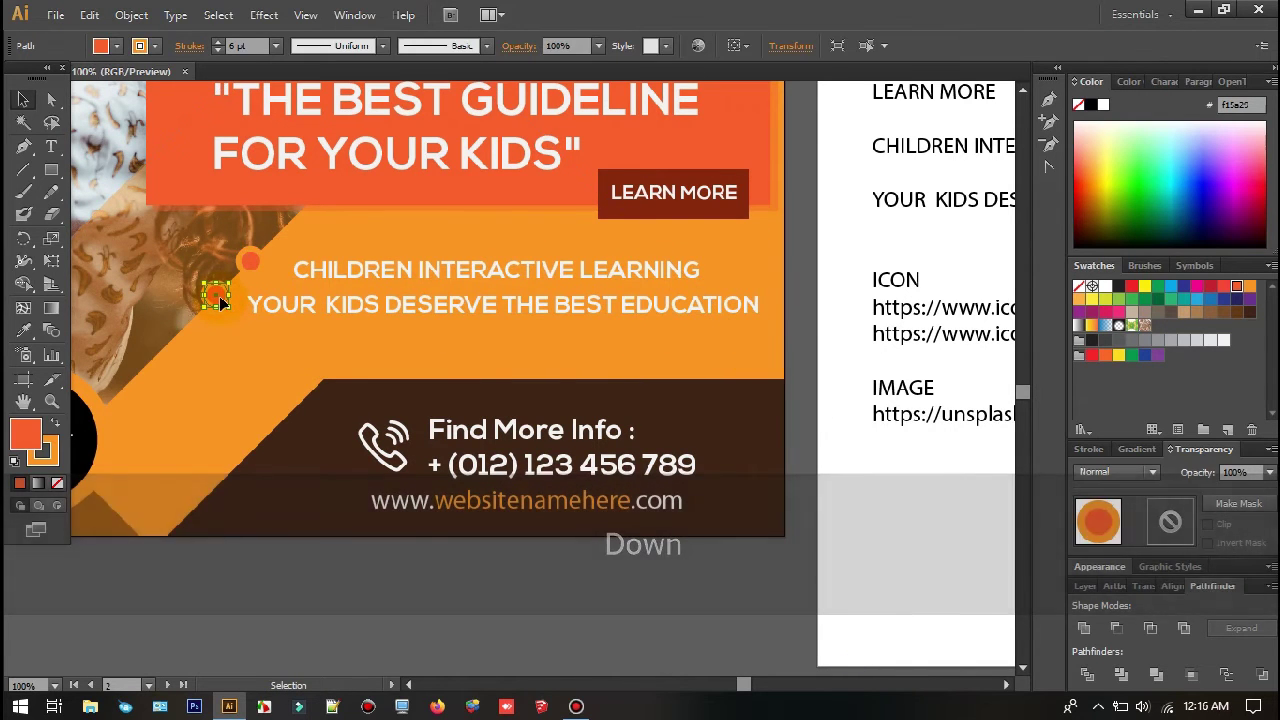
{"action": "key", "text": "Left"}
{"action": "key", "text": "Left"}
{"action": "key", "text": "Down"}
{"action": "key", "text": "Down"}
{"action": "key", "text": "Down"}
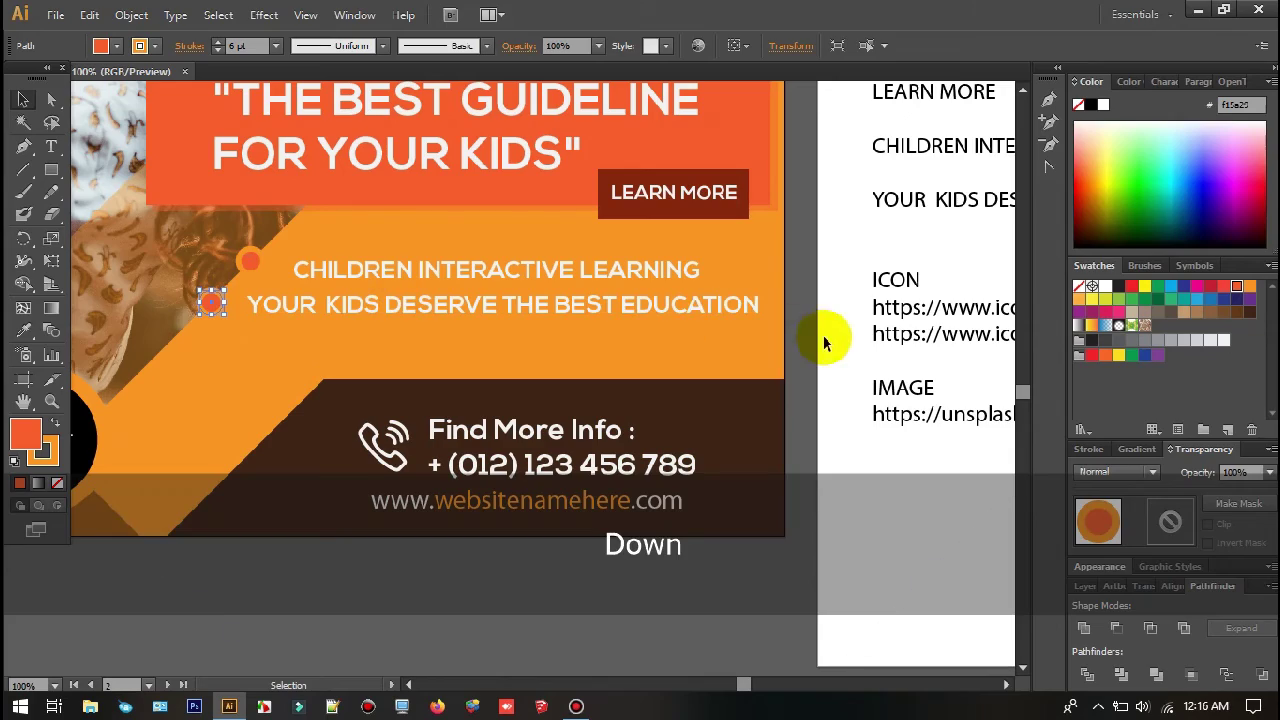
{"action": "left_click", "coordinate": [251, 263]}
{"action": "key", "text": "Right"}
{"action": "key", "text": "Right"}
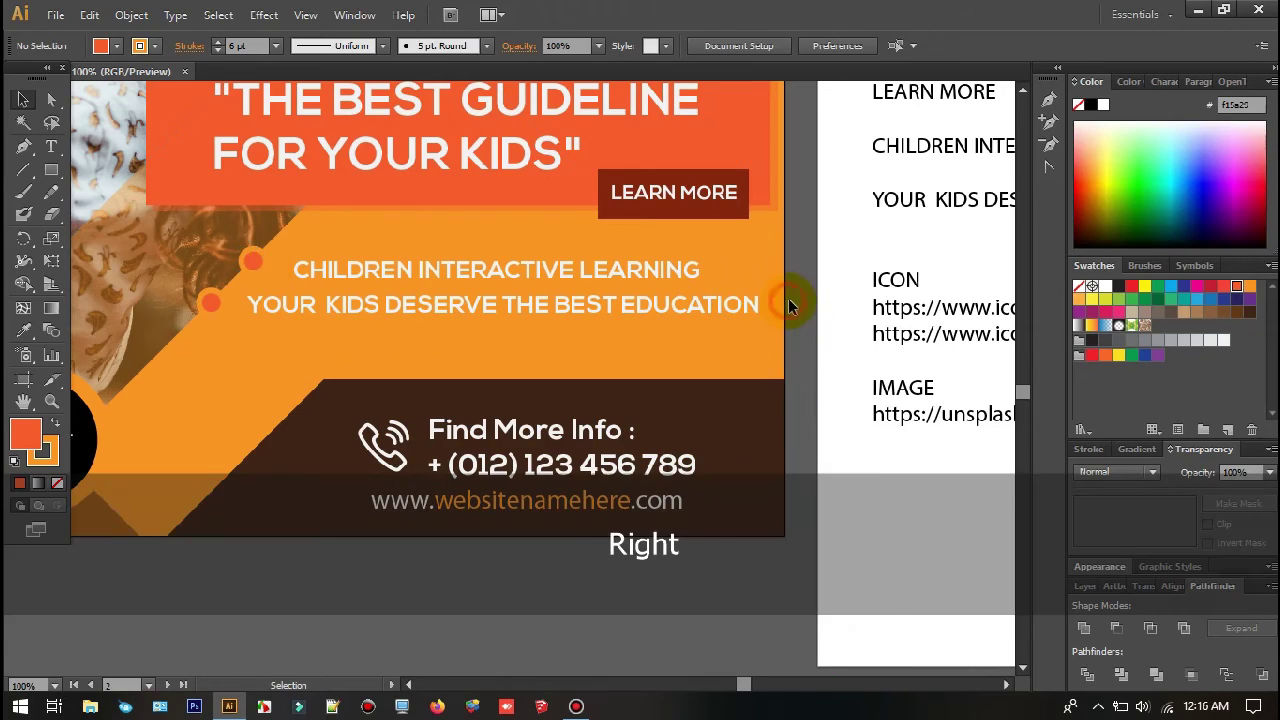
{"action": "key", "text": "shift+space"}
{"action": "left_click_drag", "start_coordinate": [788, 292], "coordinate": [854, 489]}
{"action": "left_click", "coordinate": [838, 363]}
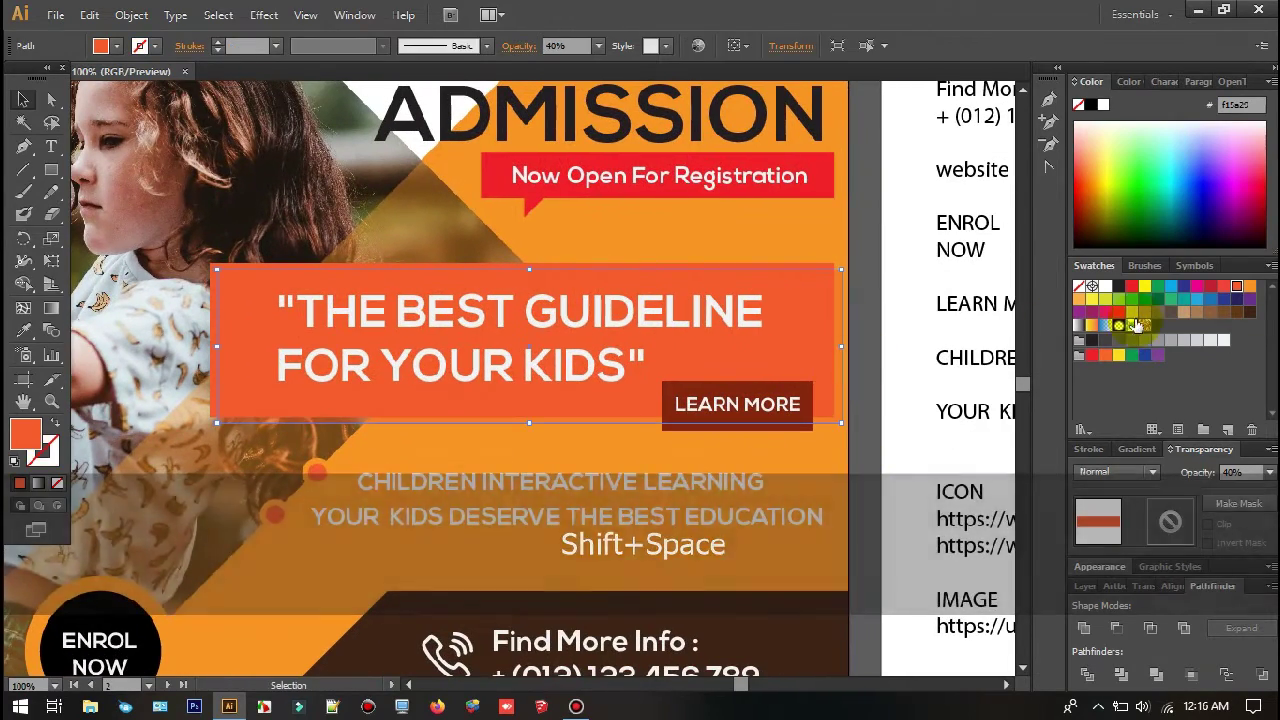
{"action": "left_click", "coordinate": [857, 426]}
{"action": "scroll", "coordinate": [862, 430], "scroll_direction": "down", "scroll_amount": 1}
{"action": "key", "text": "ctrl+z"}
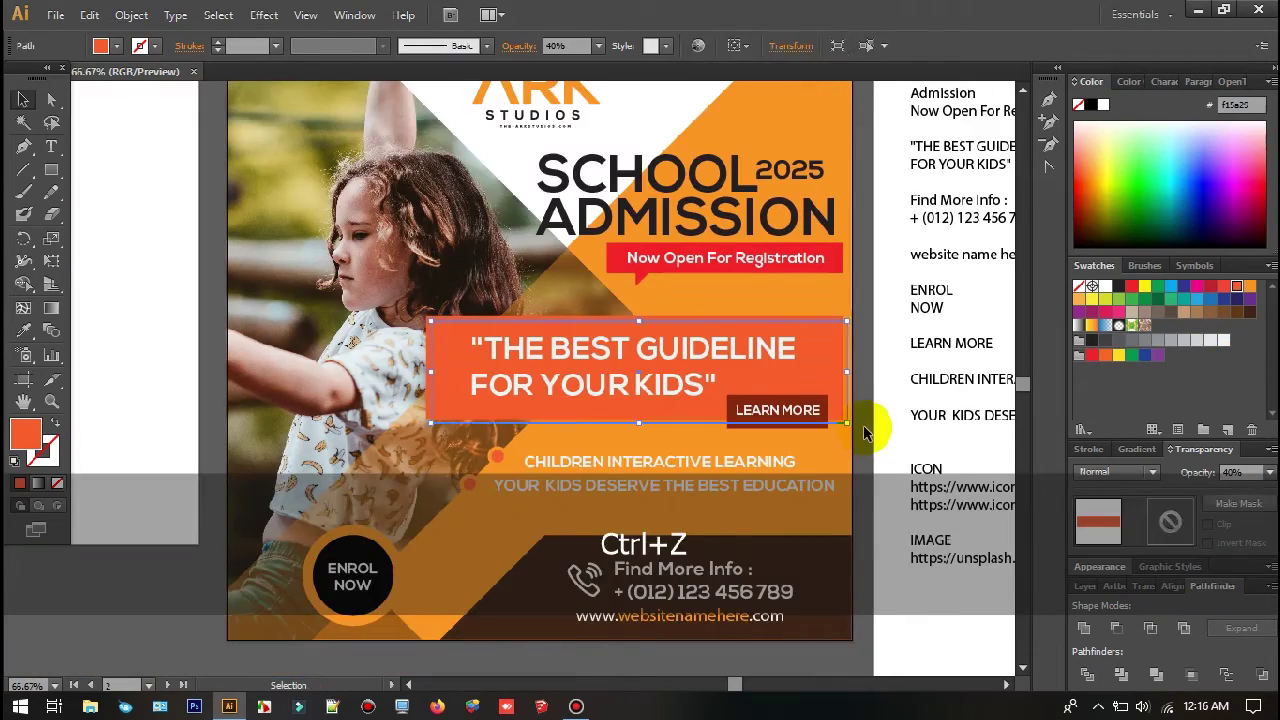
{"action": "left_click", "coordinate": [866, 435]}
Step: Examine the overall post layout from the logo down to the footer at several magnifications
{"action": "key", "text": "shift+space"}
{"action": "left_click_drag", "start_coordinate": [866, 435], "coordinate": [840, 288]}
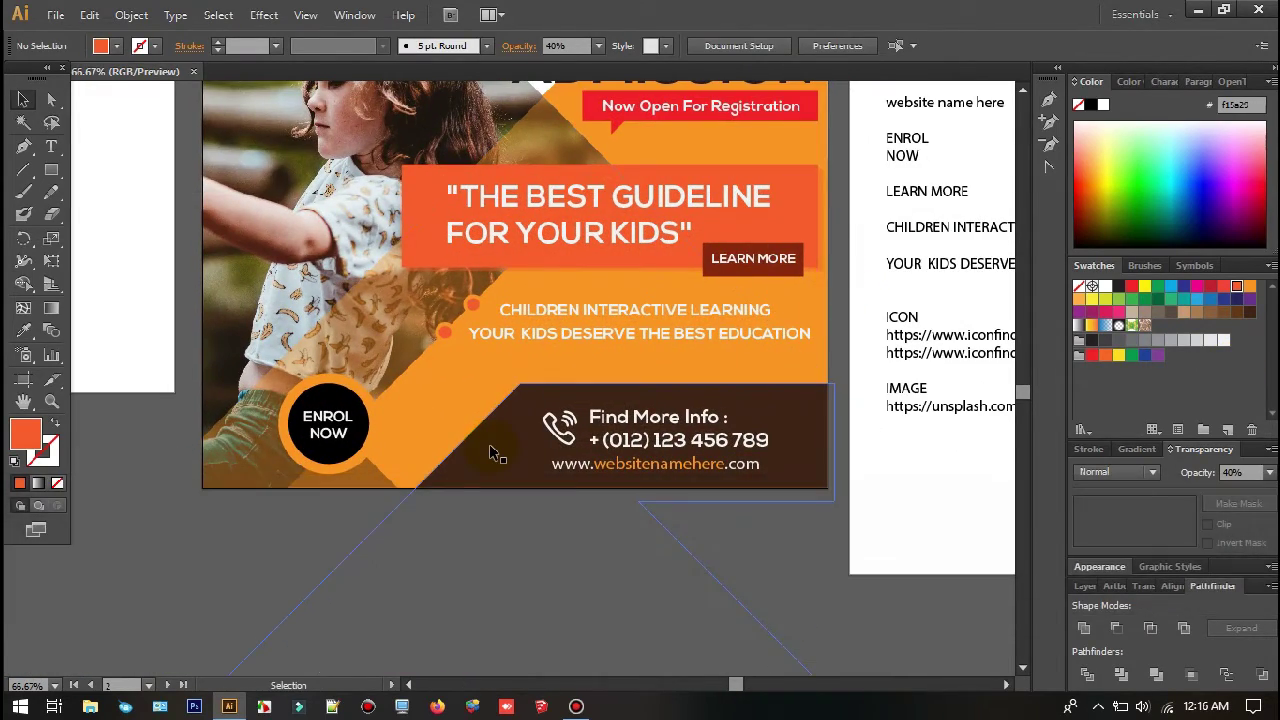
{"action": "scroll", "coordinate": [490, 452], "scroll_direction": "down", "scroll_amount": 4}
{"action": "scroll", "coordinate": [490, 452], "scroll_direction": "up", "scroll_amount": 3}
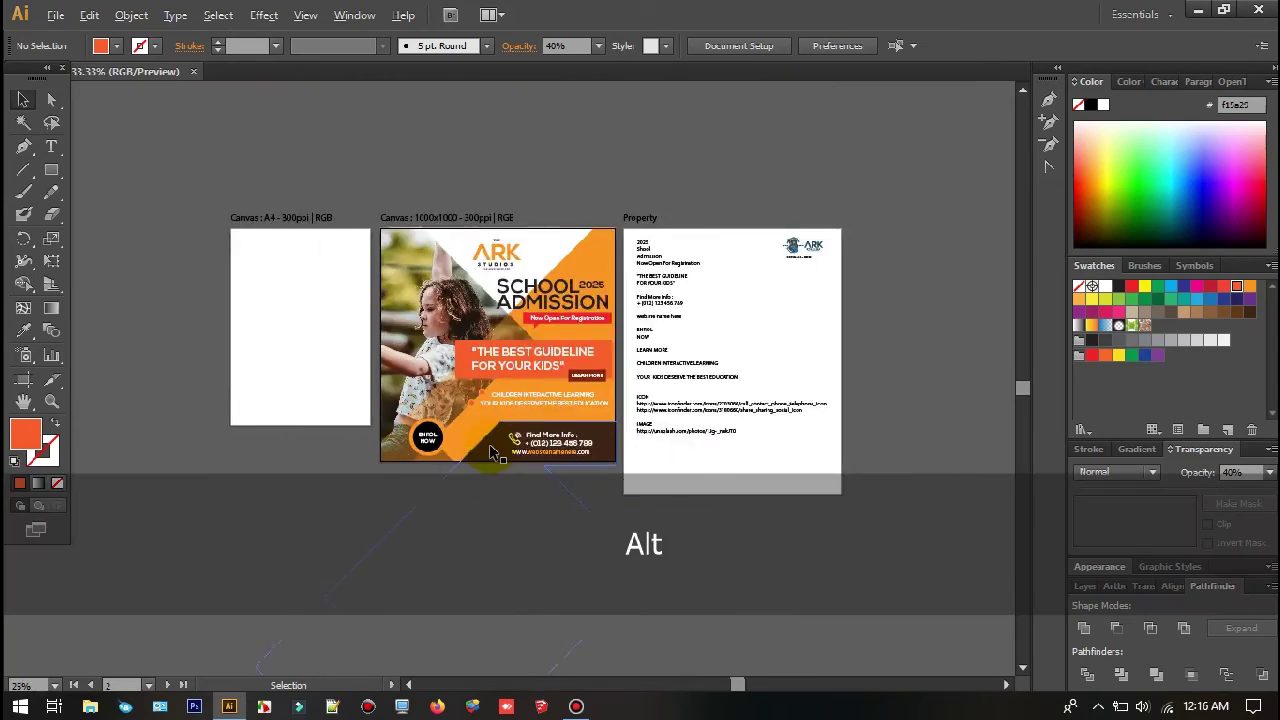
{"action": "key", "text": "shift+space"}
{"action": "left_click_drag", "start_coordinate": [726, 351], "coordinate": [752, 458]}
{"action": "left_click_drag", "start_coordinate": [778, 400], "coordinate": [842, 438]}
{"action": "scroll", "coordinate": [826, 420], "scroll_direction": "up", "scroll_amount": 2}
{"action": "scroll", "coordinate": [826, 420], "scroll_direction": "down", "scroll_amount": 1}
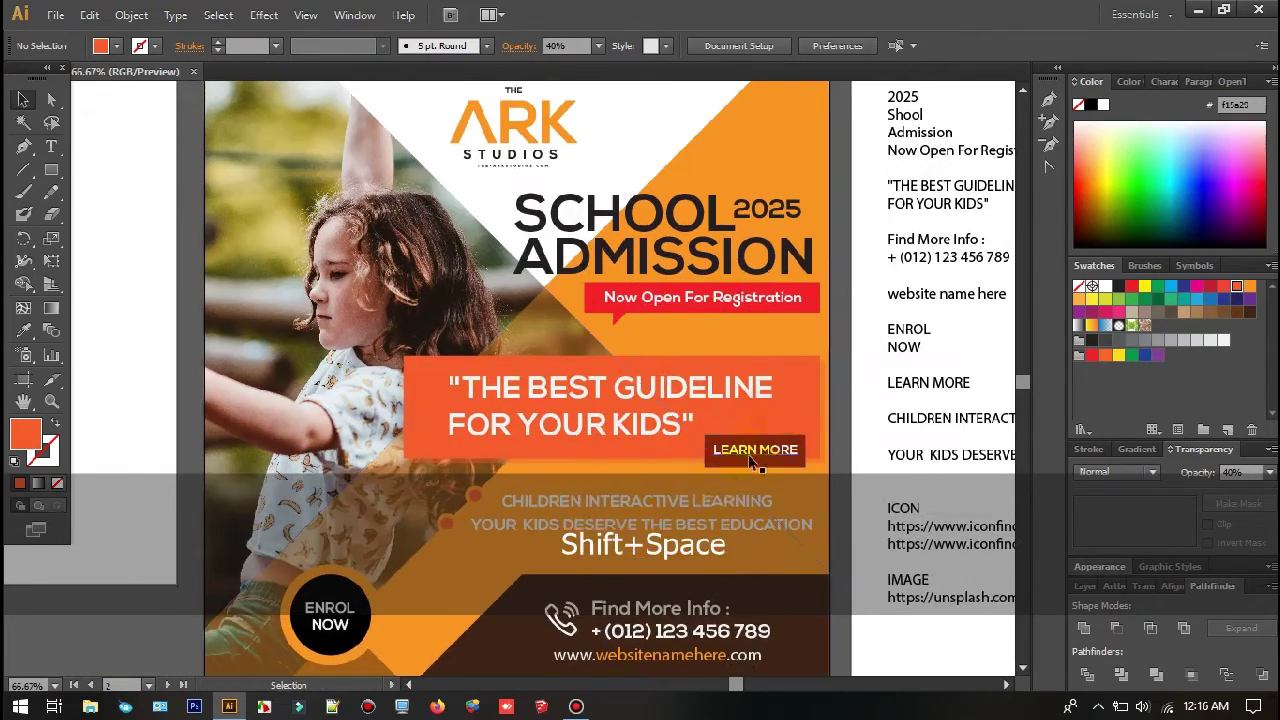
{"action": "scroll", "coordinate": [713, 485], "scroll_direction": "down", "scroll_amount": 1}
Step: Enlarge the School Admission heading group with its red registration label proportionally to about 524 px wide
{"action": "left_click", "coordinate": [724, 318]}
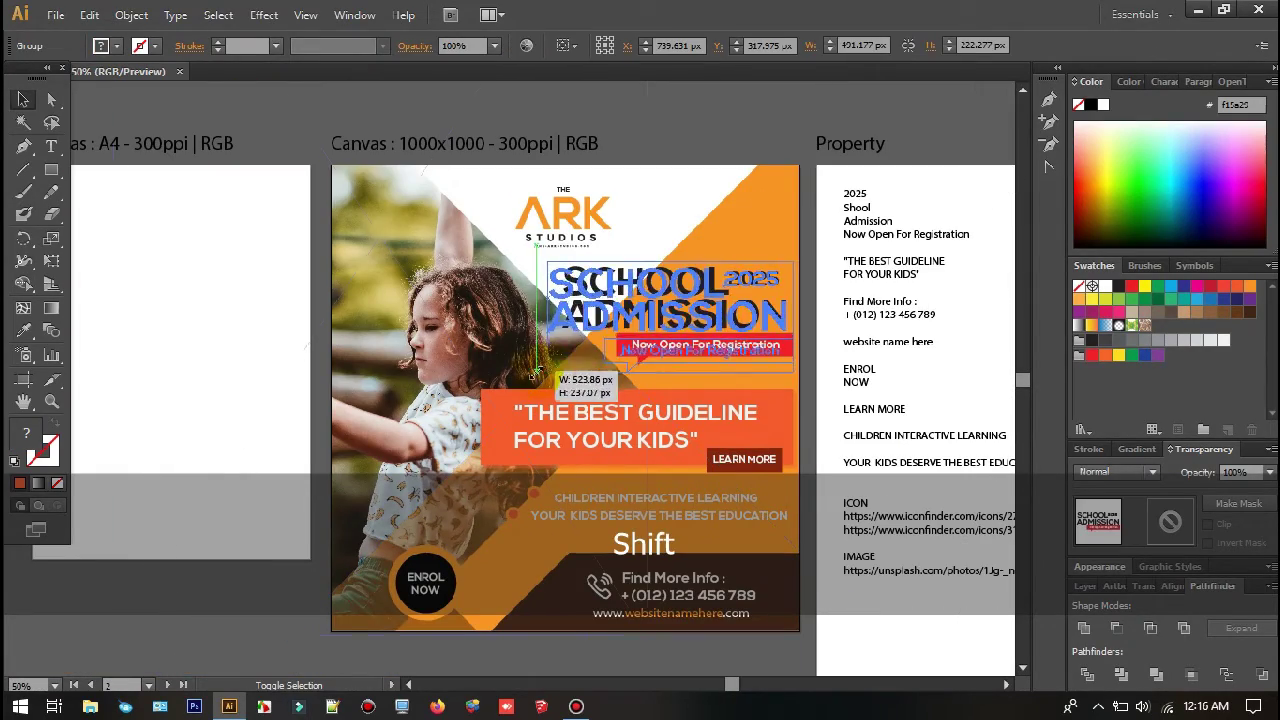
{"action": "left_click_drag", "start_coordinate": [658, 323], "coordinate": [660, 324]}
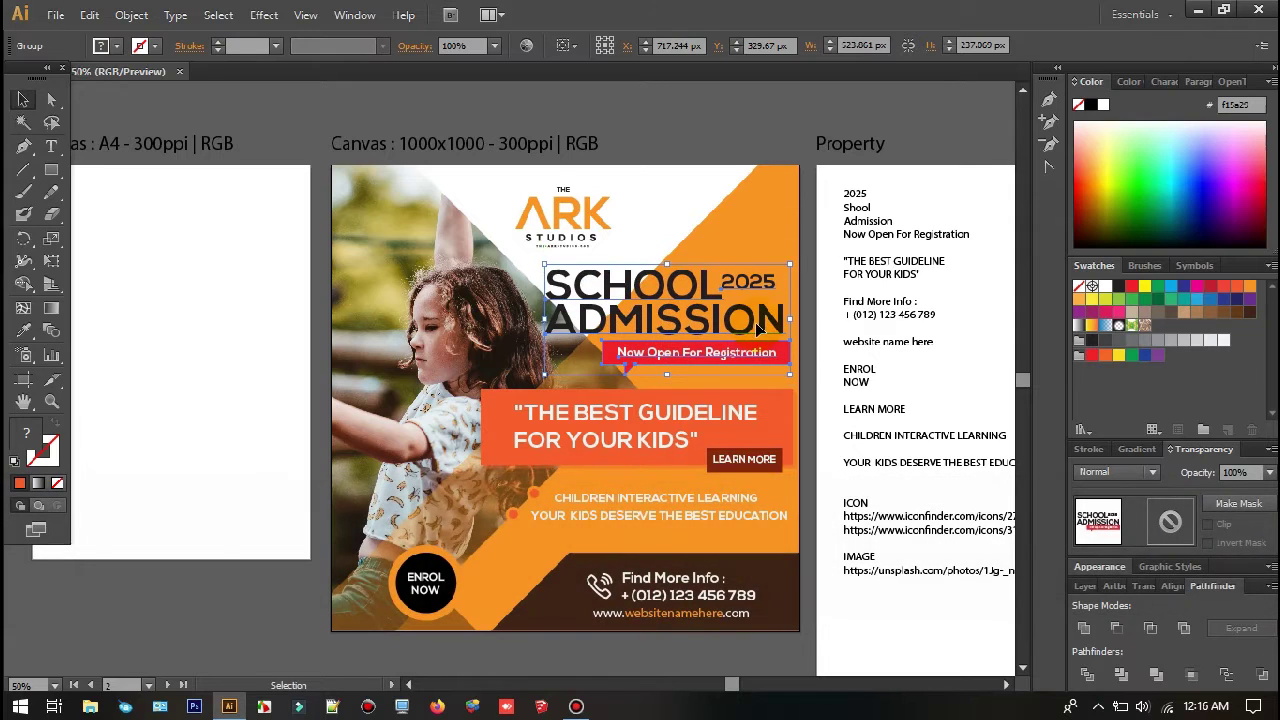
{"action": "left_click", "coordinate": [806, 354]}
Step: Isolate the heading group, move 2025 above SCHOOL, and shift SCHOOL right to align with the end of ADMISSION
{"action": "left_click_drag", "start_coordinate": [818, 372], "coordinate": [790, 325]}
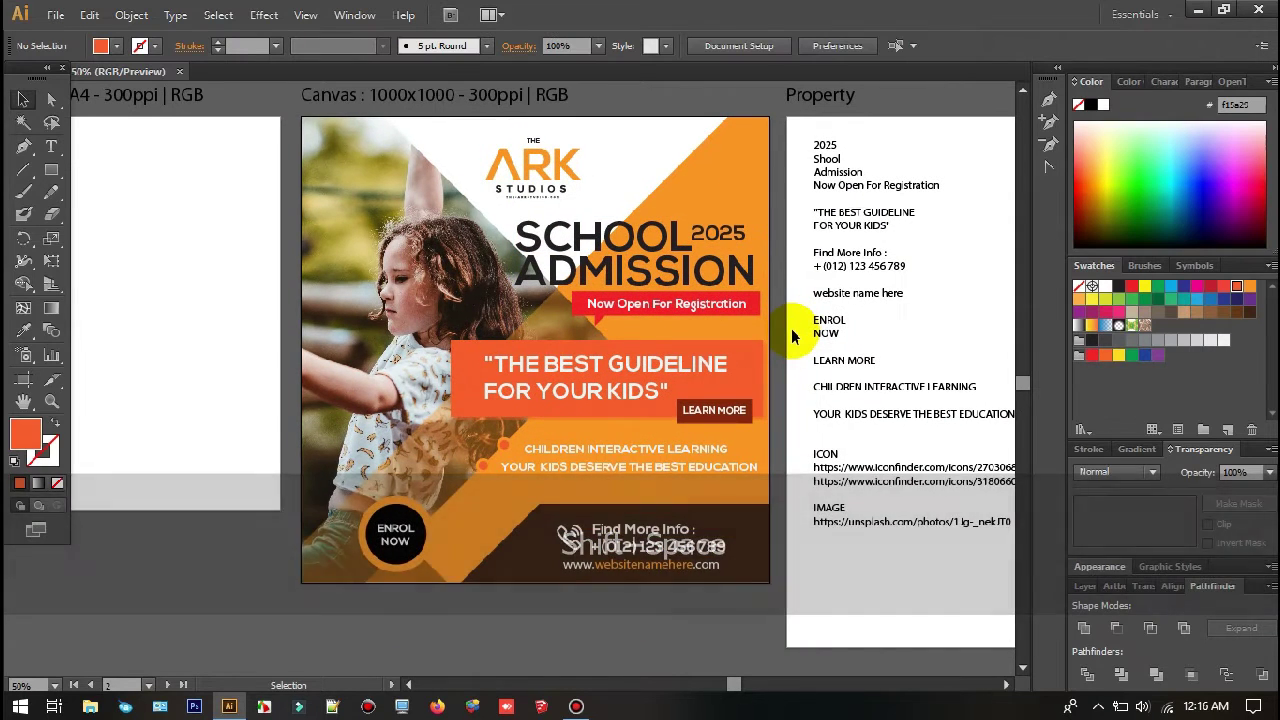
{"action": "double_click", "coordinate": [730, 238]}
{"action": "left_click_drag", "start_coordinate": [730, 236], "coordinate": [714, 197]}
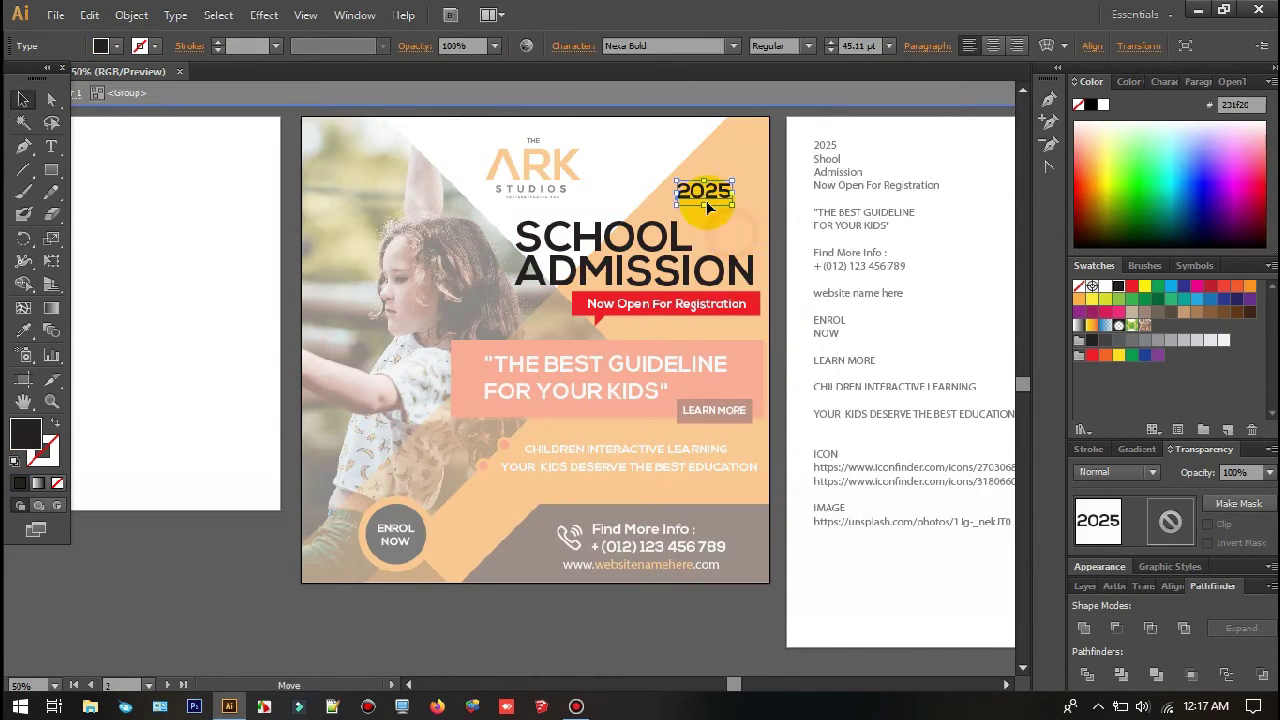
{"action": "left_click_drag", "start_coordinate": [672, 238], "coordinate": [923, 349]}
{"action": "scroll", "coordinate": [761, 245], "scroll_direction": "up", "scroll_amount": 4}
{"action": "left_click_drag", "start_coordinate": [798, 135], "coordinate": [550, 277]}
{"action": "double_click", "coordinate": [866, 290]}
{"action": "scroll", "coordinate": [866, 318], "scroll_direction": "down", "scroll_amount": 4}
{"action": "scroll", "coordinate": [867, 320], "scroll_direction": "up", "scroll_amount": 2}
Step: Slide 2025 left above SCHOOL and draw a light grey rectangle across the word's double O
{"action": "double_click", "coordinate": [790, 275]}
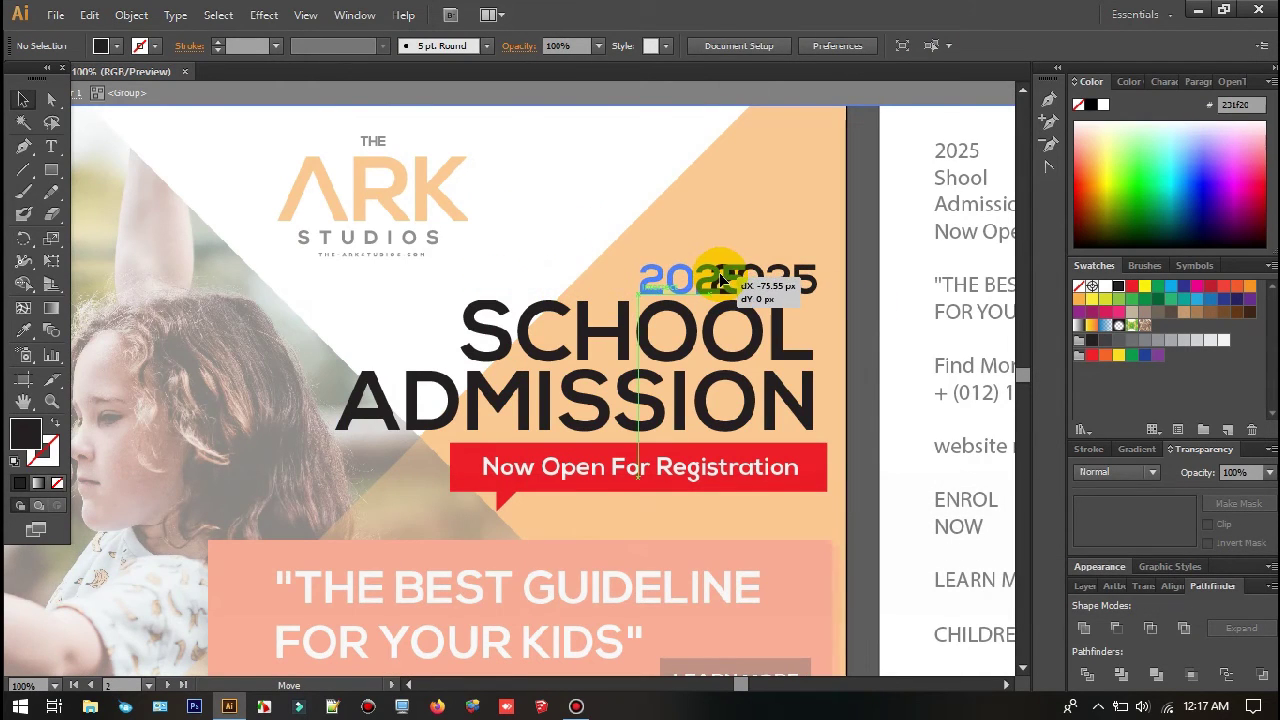
{"action": "left_click_drag", "start_coordinate": [726, 277], "coordinate": [727, 277]}
{"action": "scroll", "coordinate": [830, 325], "scroll_direction": "up", "scroll_amount": 2}
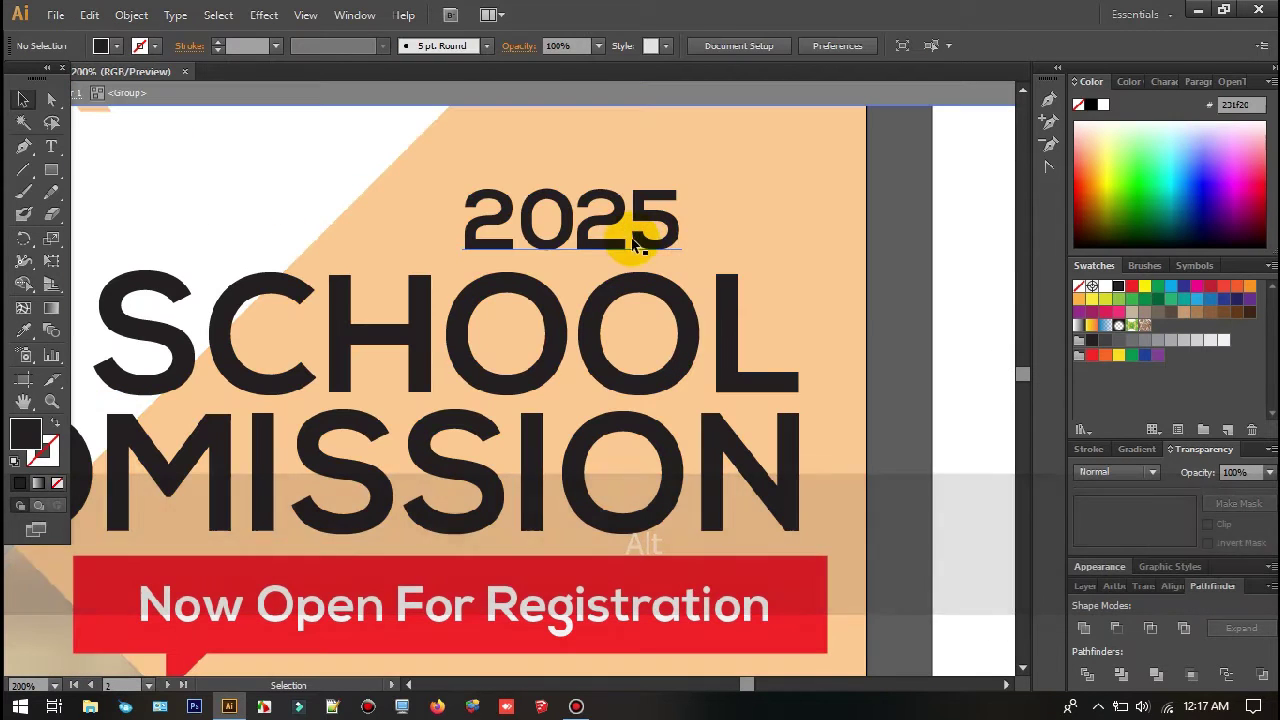
{"action": "left_click", "coordinate": [637, 247]}
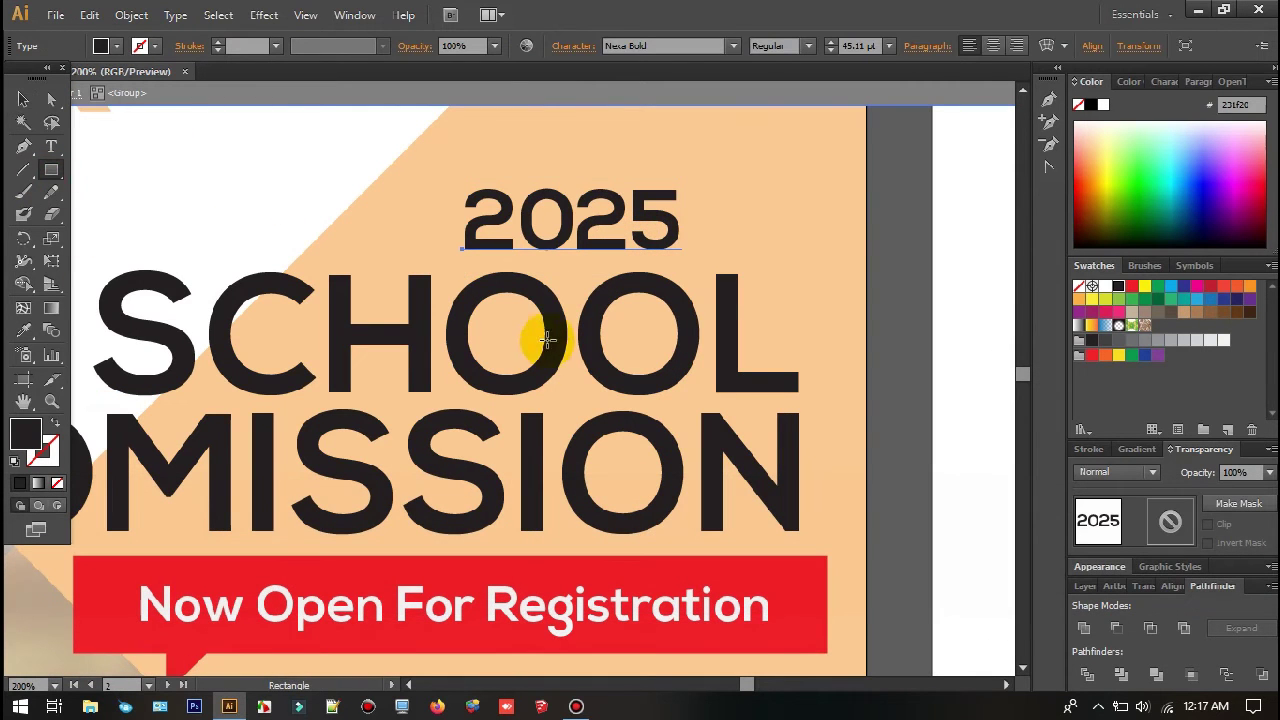
{"action": "left_click_drag", "start_coordinate": [655, 354], "coordinate": [655, 354]}
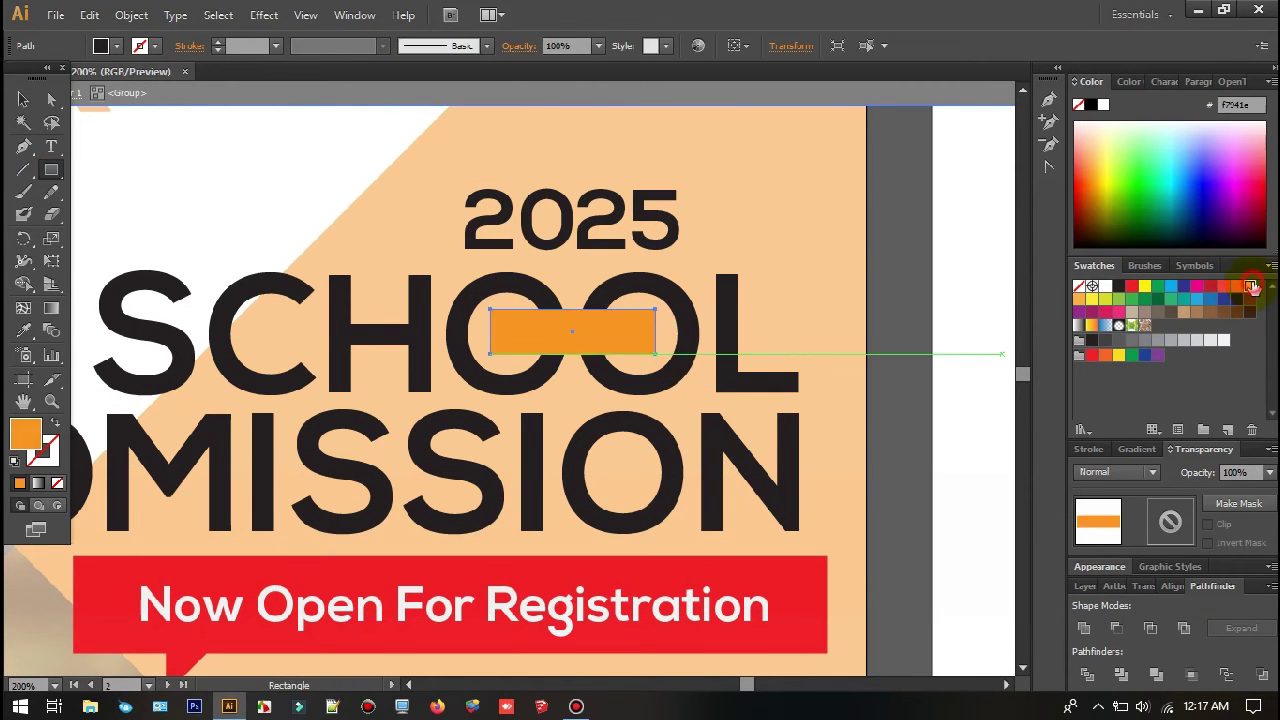
{"action": "left_click", "coordinate": [1223, 340]}
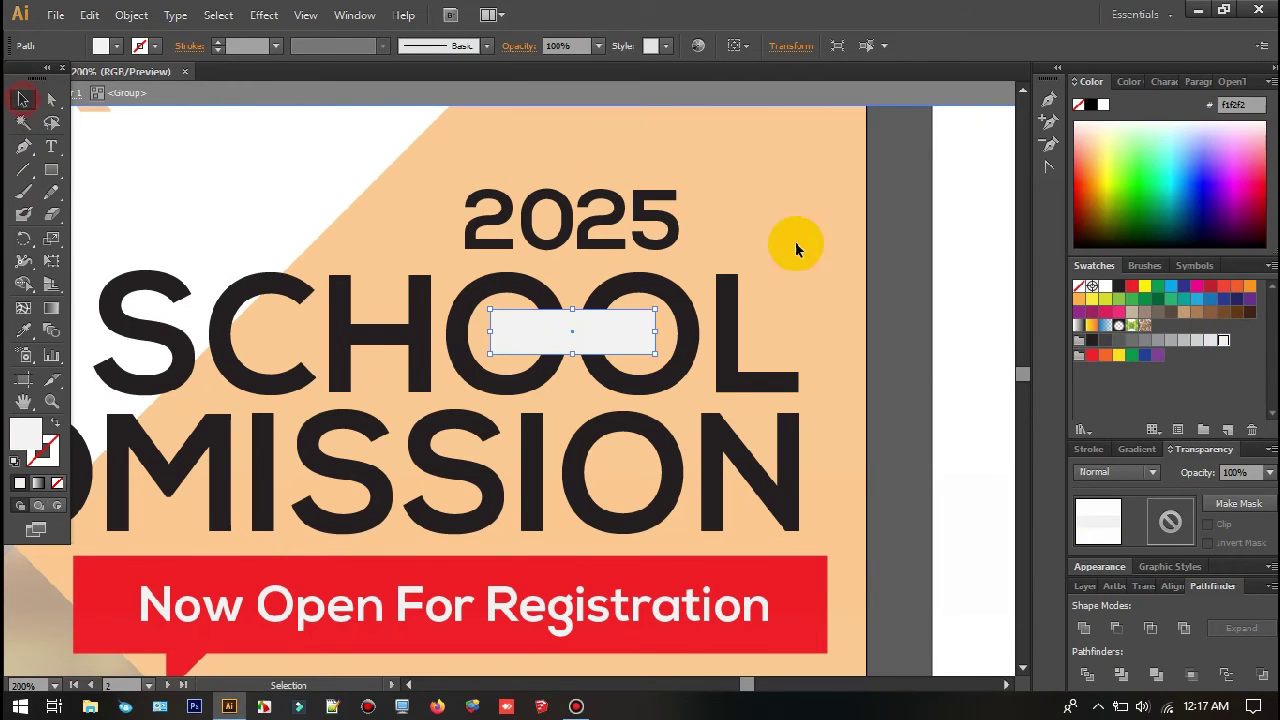
Step: Shrink 2025 to about 19.2 pt and place it in front of the light grey rectangle
{"action": "left_click", "coordinate": [529, 228]}
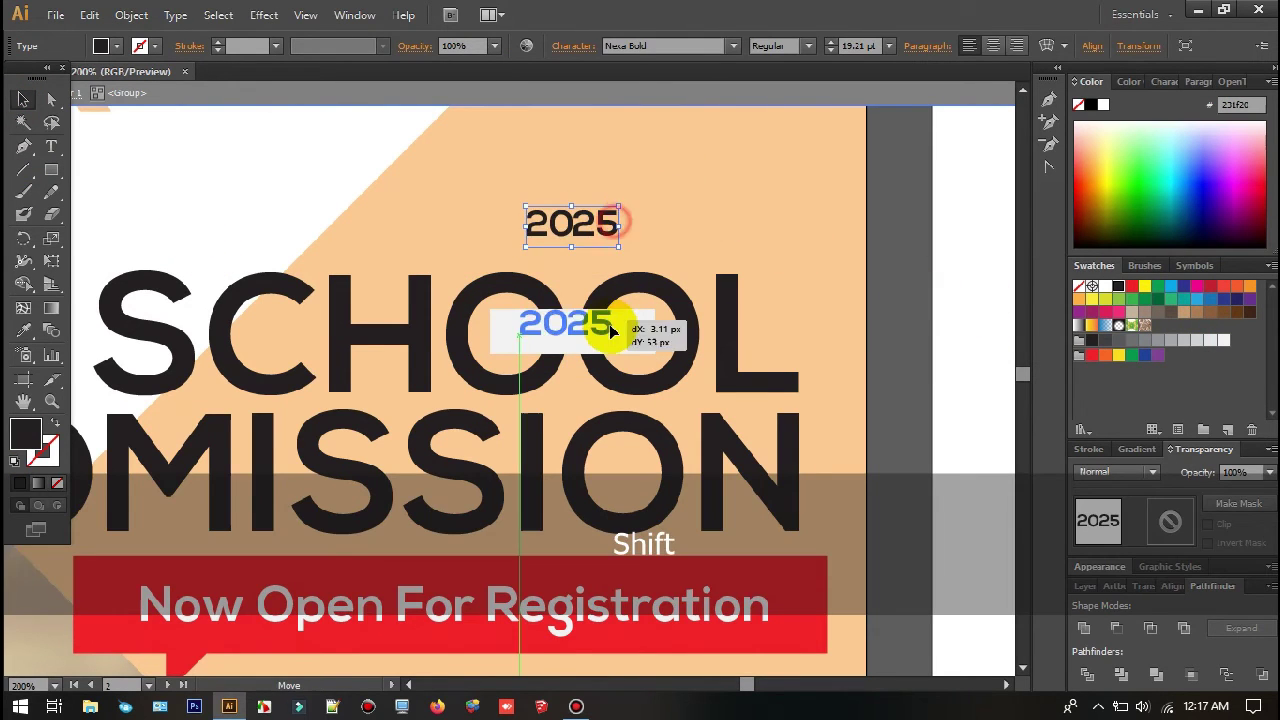
{"action": "left_click_drag", "start_coordinate": [610, 331], "coordinate": [610, 331]}
{"action": "key", "text": "ctrl+shift+]"}
{"action": "double_click", "coordinate": [906, 334]}
{"action": "scroll", "coordinate": [903, 345], "scroll_direction": "down", "scroll_amount": 2}
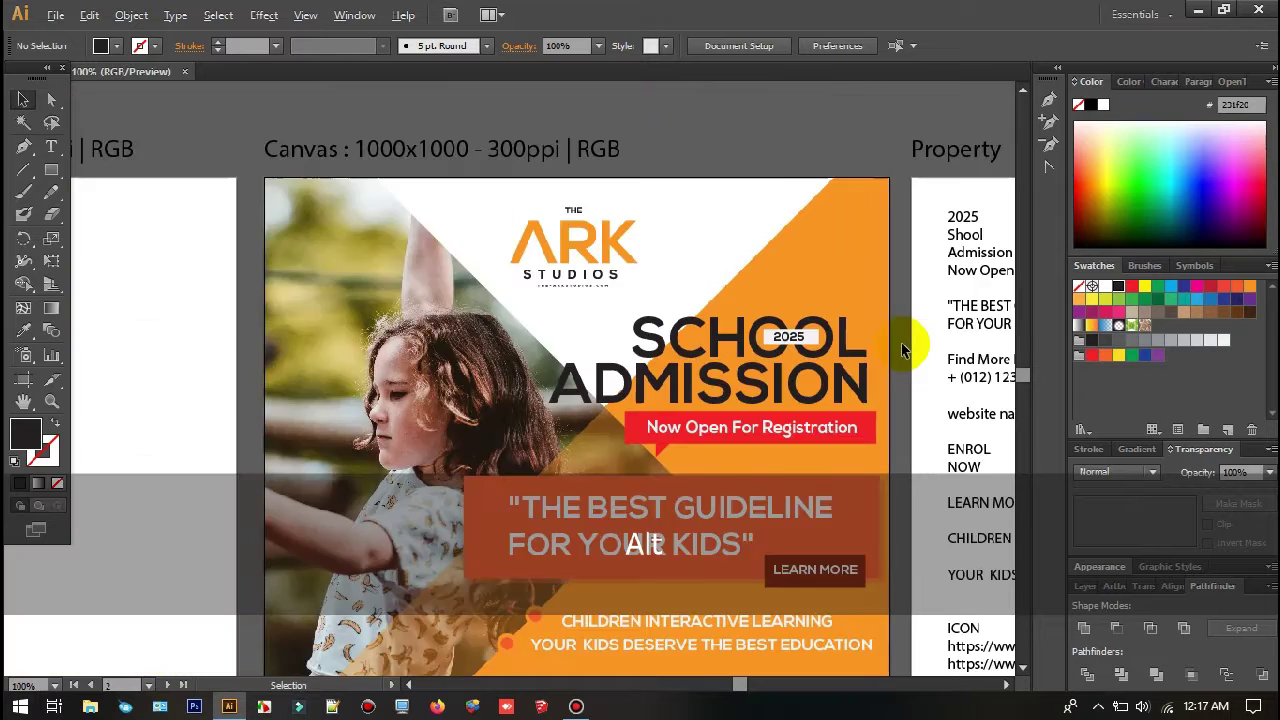
Step: Undo the shrinking and placement of 2025, and delete the light grey rectangle
{"action": "scroll", "coordinate": [901, 349], "scroll_direction": "up", "scroll_amount": 3, "text": "alt"}
{"action": "key", "text": "ctrl+z"}
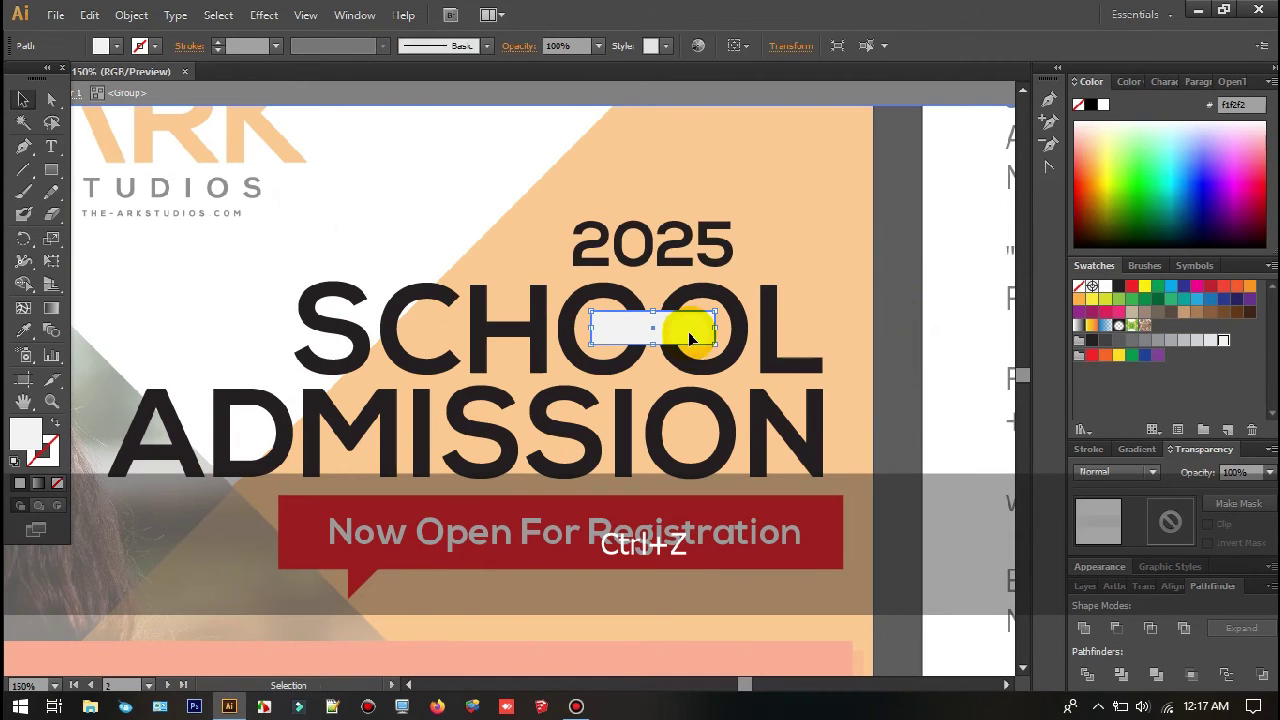
{"action": "key", "text": "Delete"}
Step: Place 2025 directly before SCHOOL, on the same line of the heading
{"action": "left_click_drag", "start_coordinate": [677, 250], "coordinate": [239, 354]}
{"action": "double_click", "coordinate": [898, 362]}
{"action": "scroll", "coordinate": [898, 371], "scroll_direction": "down", "scroll_amount": 2, "text": "alt"}
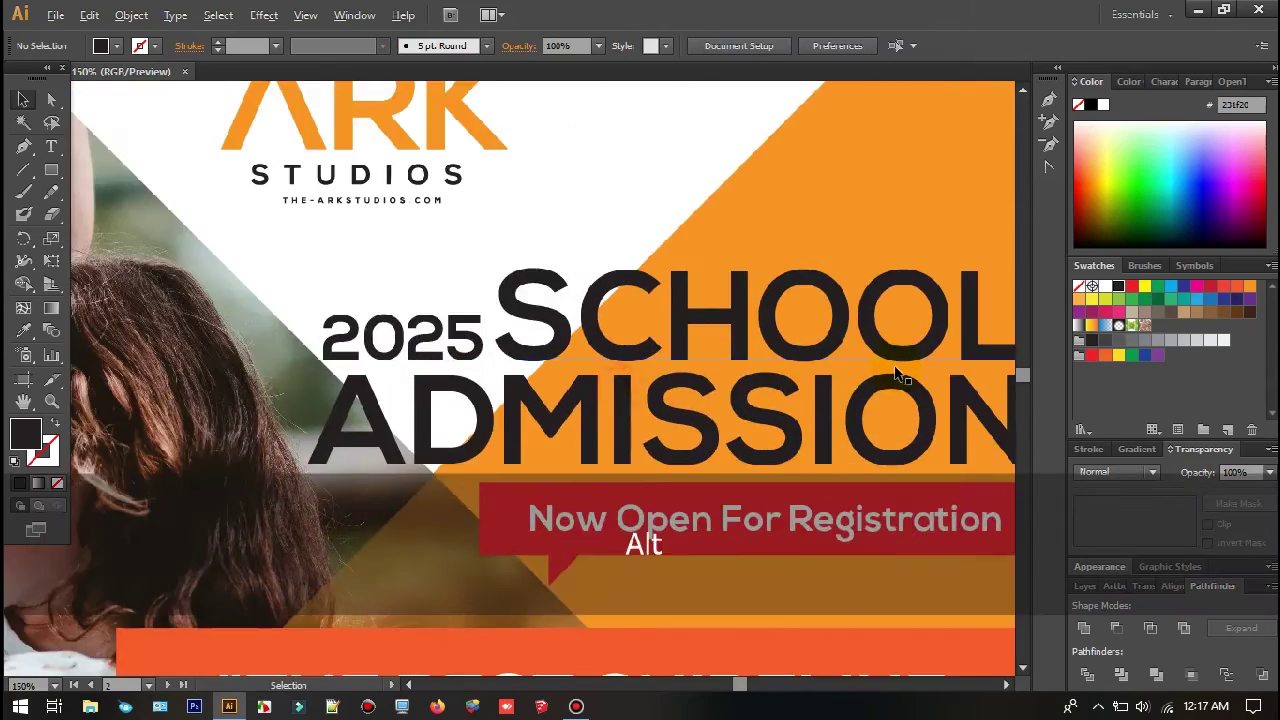
{"action": "left_click_drag", "start_coordinate": [897, 366], "coordinate": [694, 264]}
Step: Move 2025 below ADMISSION, directly before the red registration label
{"action": "double_click", "coordinate": [405, 235]}
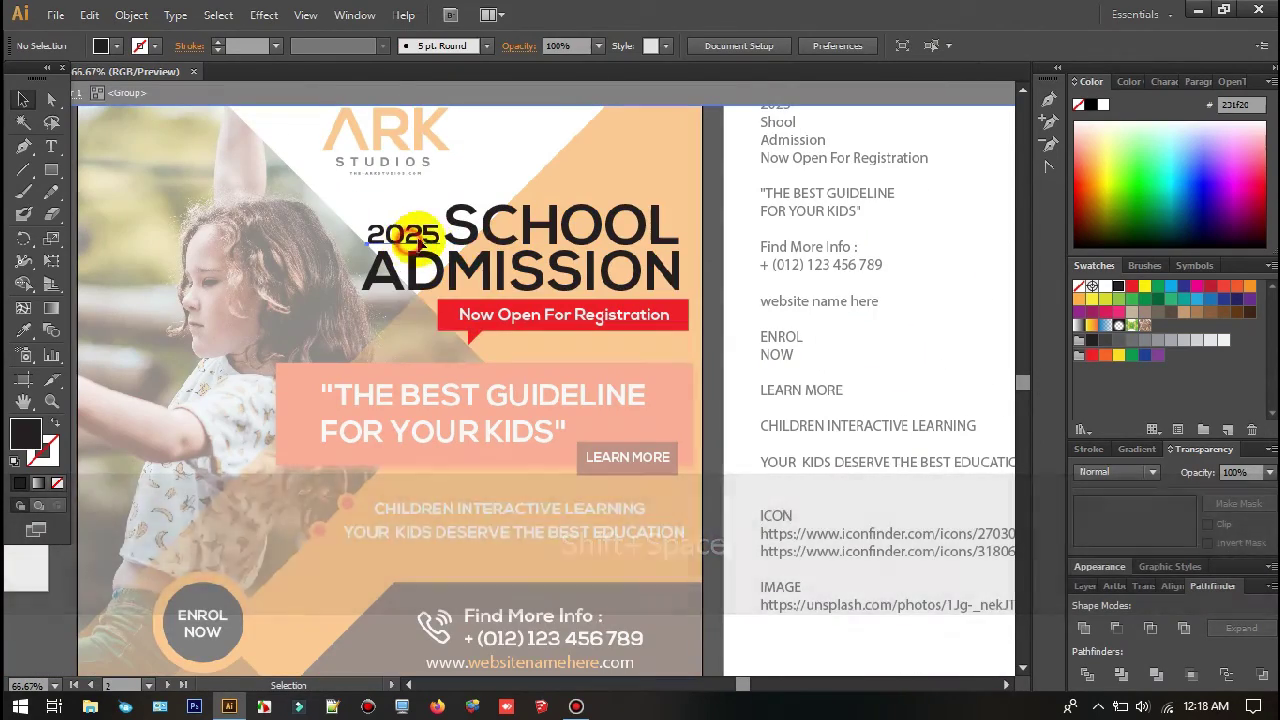
{"action": "left_click_drag", "start_coordinate": [407, 237], "coordinate": [400, 320]}
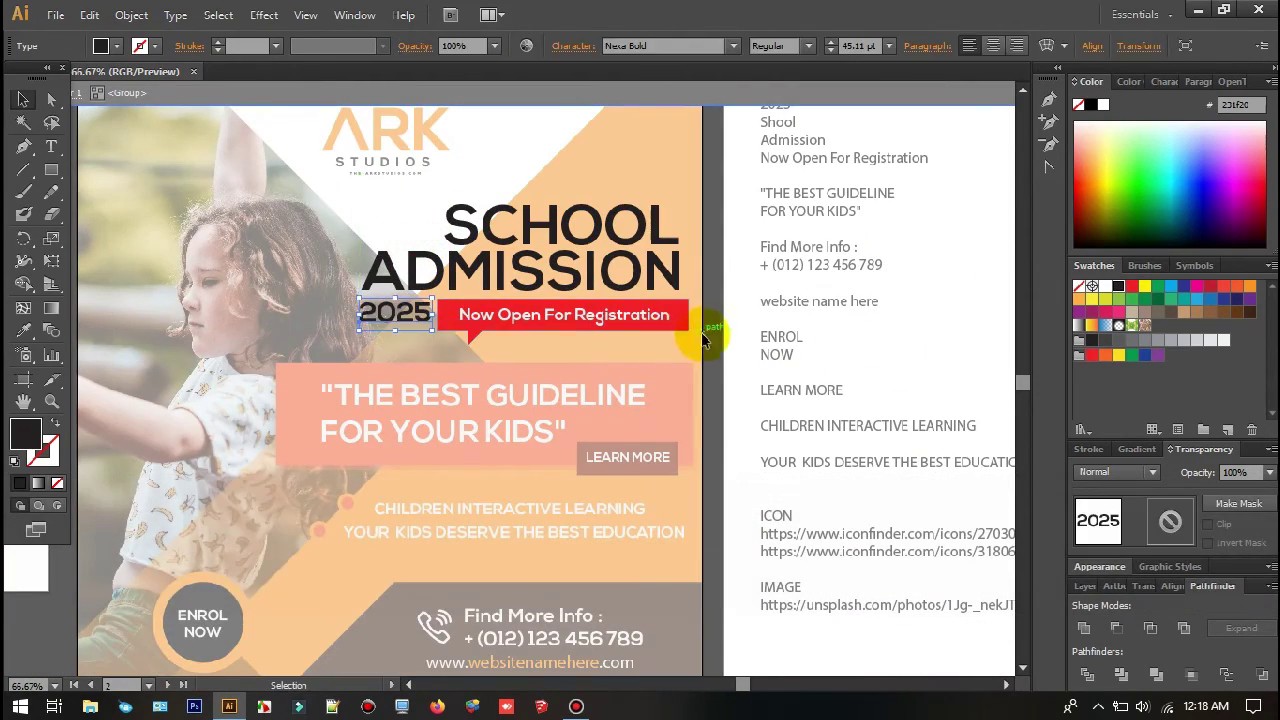
{"action": "double_click", "coordinate": [708, 340]}
Step: Move 2025 above SCHOOL so its right edge lines up with the end of the word
{"action": "left_click_drag", "start_coordinate": [720, 349], "coordinate": [788, 355]}
{"action": "left_click", "coordinate": [449, 321]}
{"action": "double_click", "coordinate": [450, 318]}
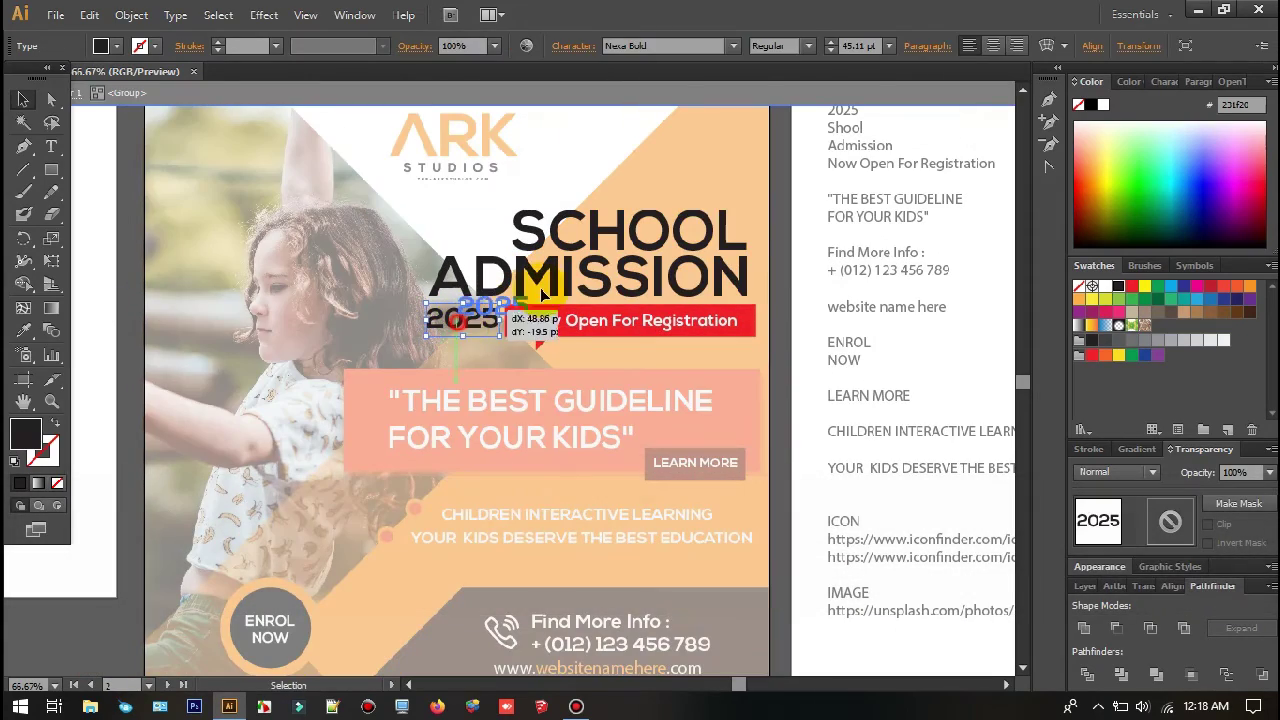
{"action": "left_click_drag", "start_coordinate": [450, 318], "coordinate": [752, 205]}
{"action": "double_click", "coordinate": [786, 214]}
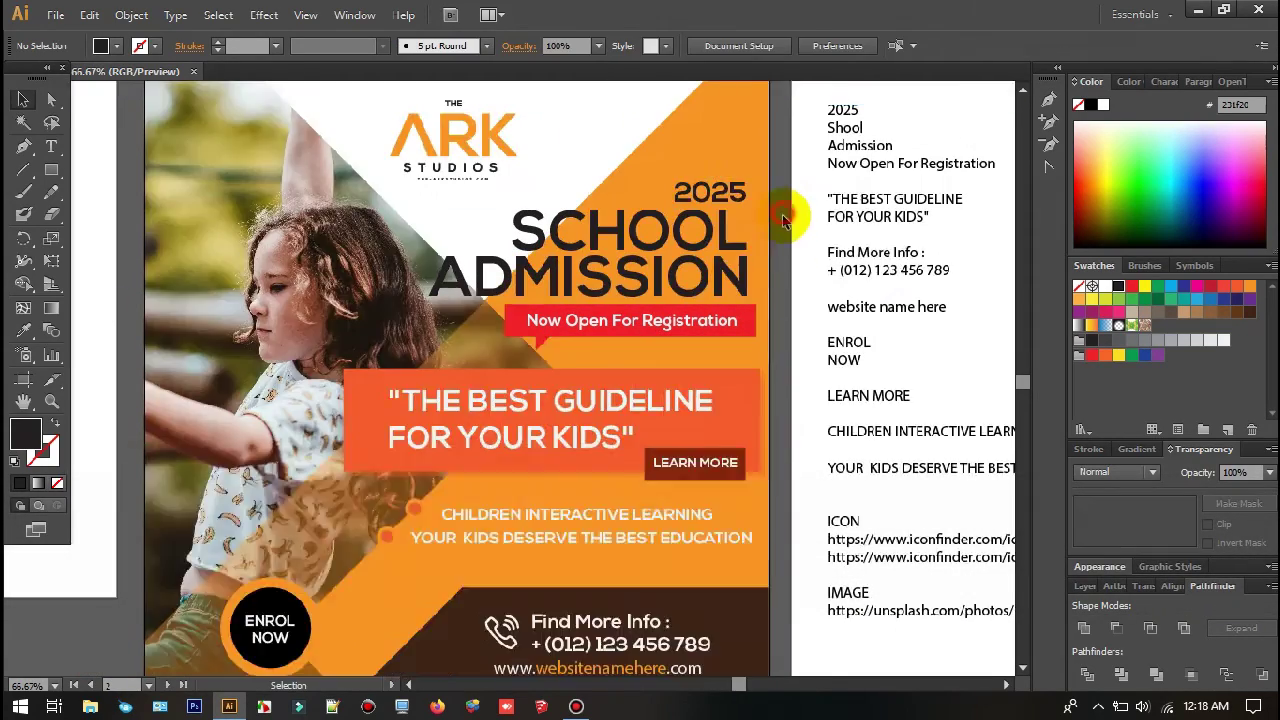
Step: Move the ARK Studios logo slightly right and up within the white area
{"action": "scroll", "coordinate": [848, 320], "scroll_direction": "down", "scroll_amount": 3}
{"action": "scroll", "coordinate": [848, 327], "scroll_direction": "up", "scroll_amount": 2}
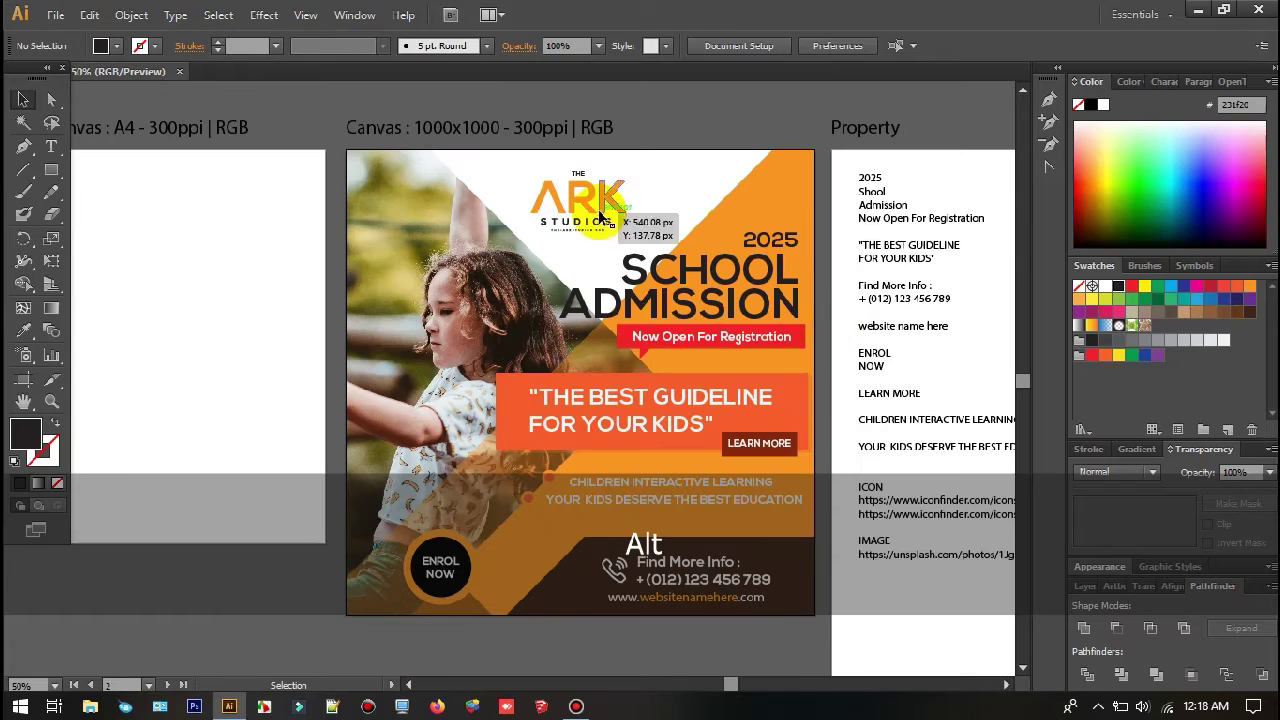
{"action": "left_click_drag", "start_coordinate": [603, 217], "coordinate": [607, 209]}
{"action": "left_click", "coordinate": [813, 217]}
{"action": "mouse_move", "coordinate": [837, 242]}
{"action": "left_mouse_down"}
{"action": "mouse_move", "coordinate": [797, 169]}
{"action": "mouse_move", "coordinate": [788, 191]}
{"action": "mouse_move", "coordinate": [845, 230]}
{"action": "left_mouse_up"}
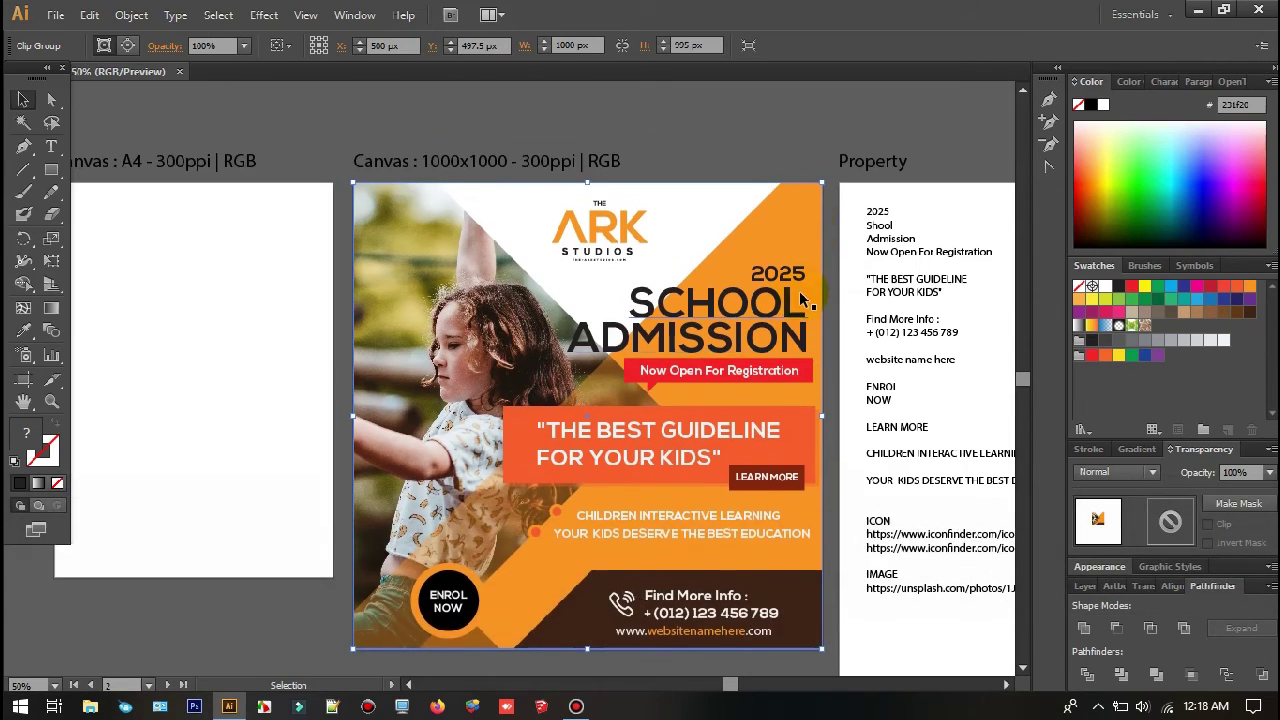
Step: Duplicate the heading group with its red registration label, offset slightly right and down from the original
{"action": "scroll", "coordinate": [659, 417], "scroll_direction": "up", "scroll_amount": 1}
{"action": "scroll", "coordinate": [662, 427], "scroll_direction": "up", "scroll_amount": 1}
{"action": "scroll", "coordinate": [661, 419], "scroll_direction": "up", "scroll_amount": 4}
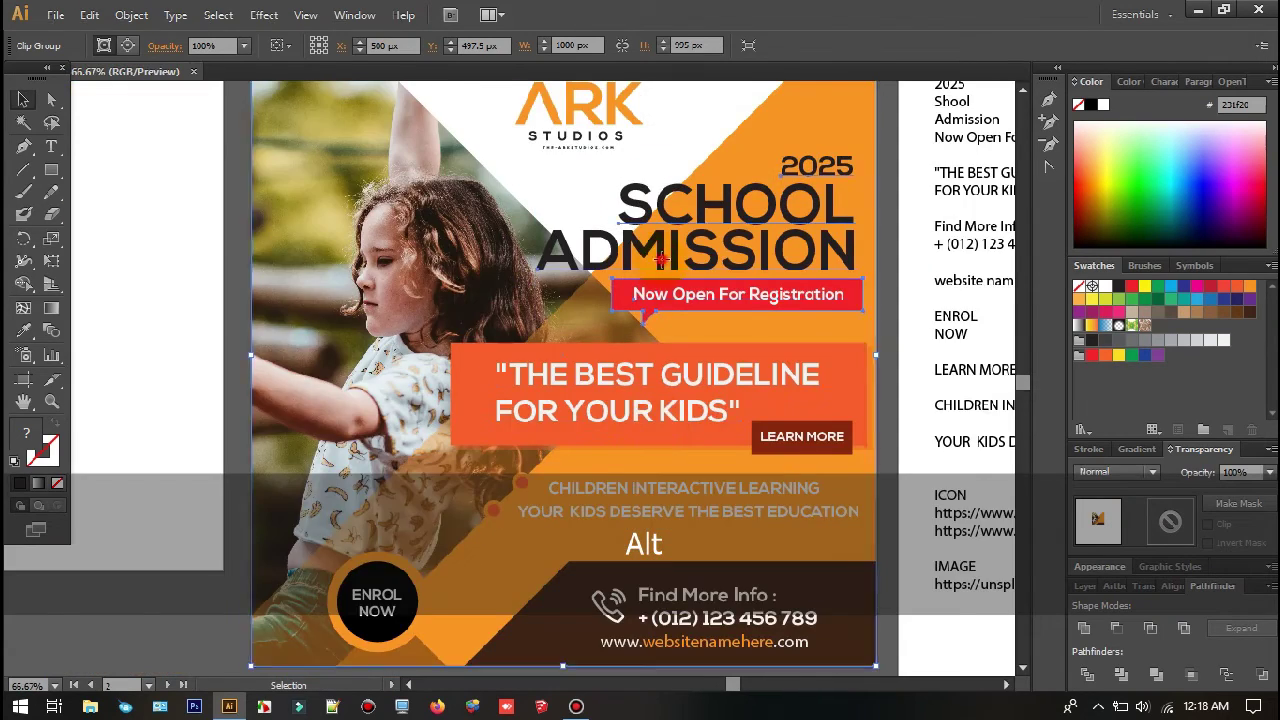
{"action": "left_click", "coordinate": [662, 258]}
{"action": "left_click_drag", "start_coordinate": [662, 251], "coordinate": [669, 264]}
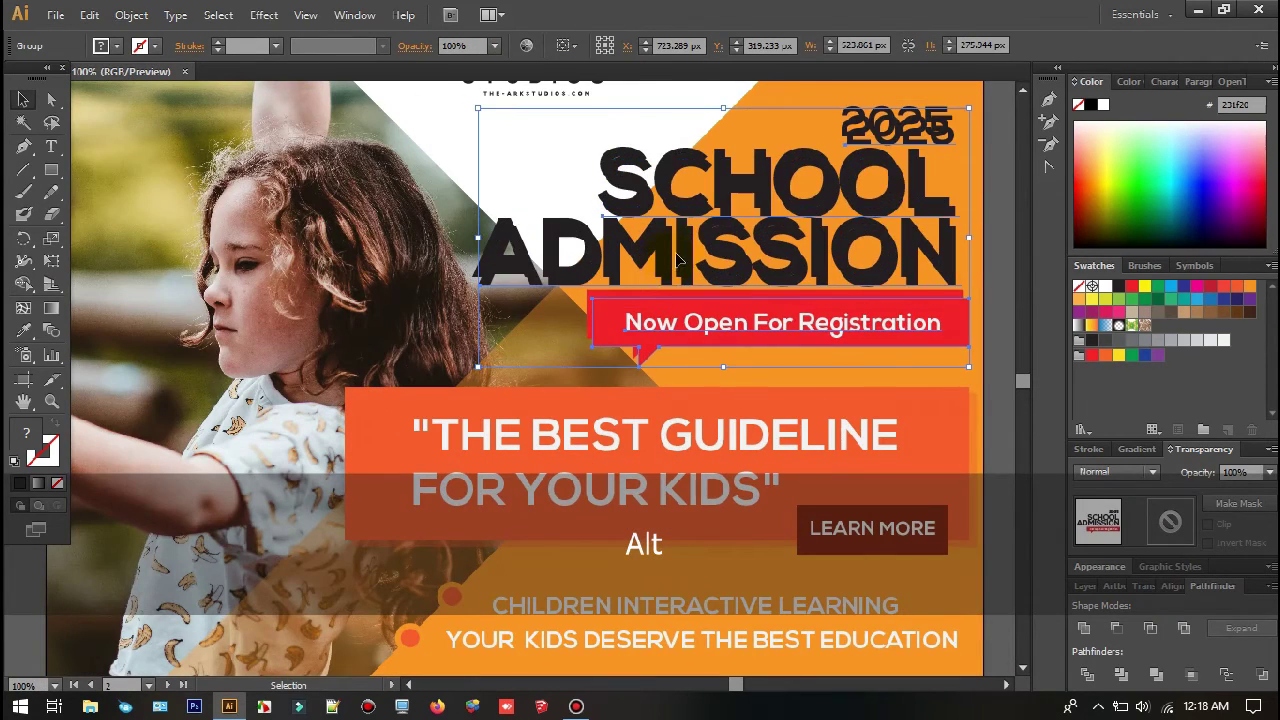
{"action": "key", "text": "shift"}
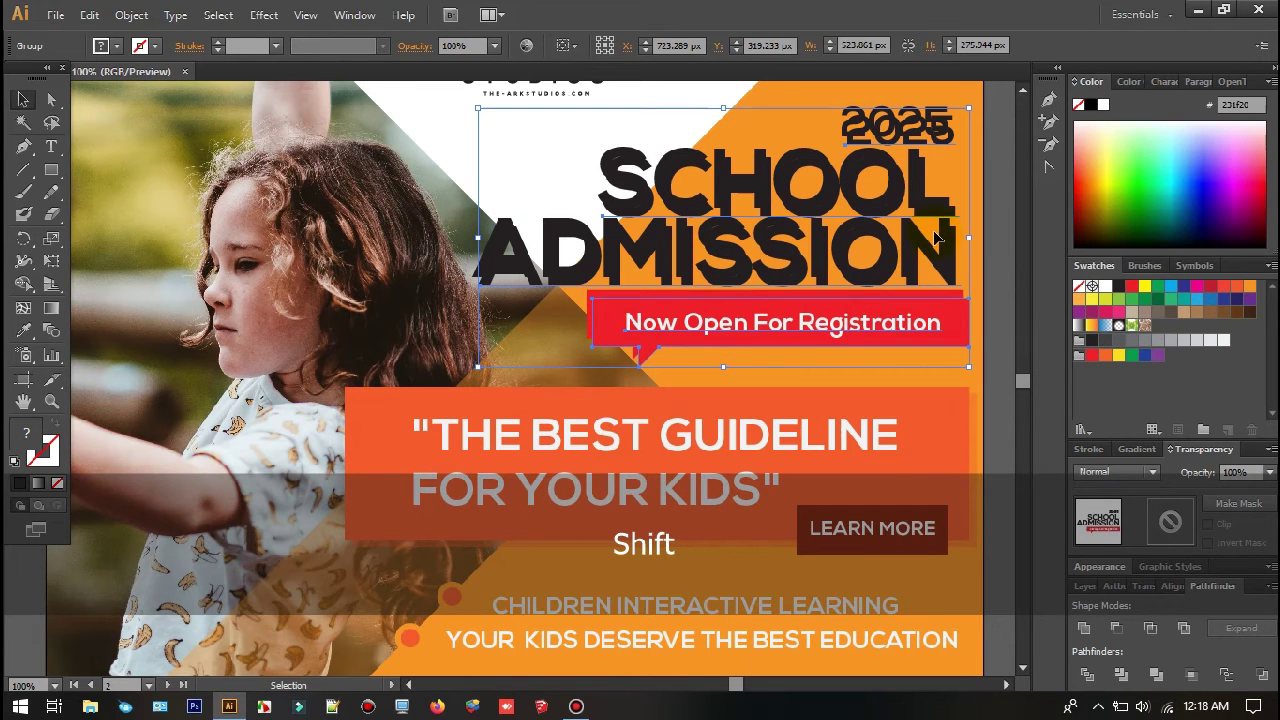
Step: Make the copied heading group a 40% opacity shadow behind the original and nudge it closer to the letters
{"action": "left_click", "coordinate": [1268, 472]}
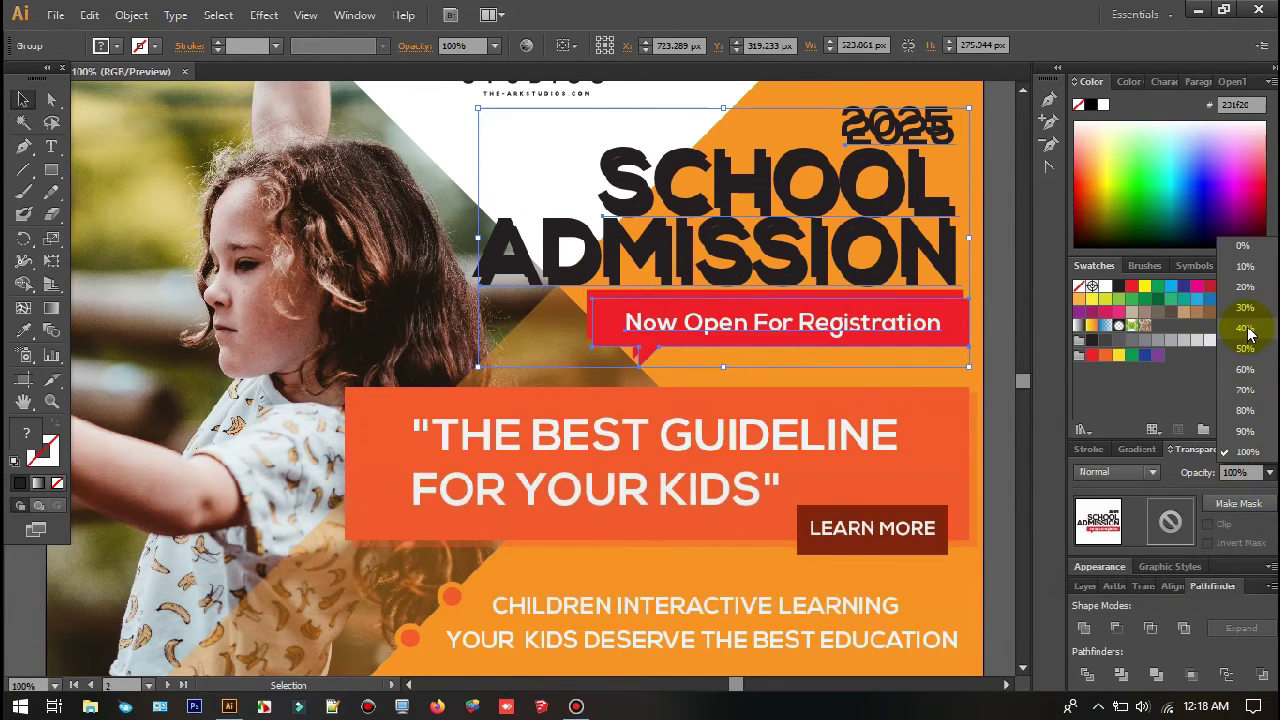
{"action": "left_click", "coordinate": [1248, 330]}
{"action": "left_click", "coordinate": [986, 320]}
{"action": "left_click", "coordinate": [957, 284]}
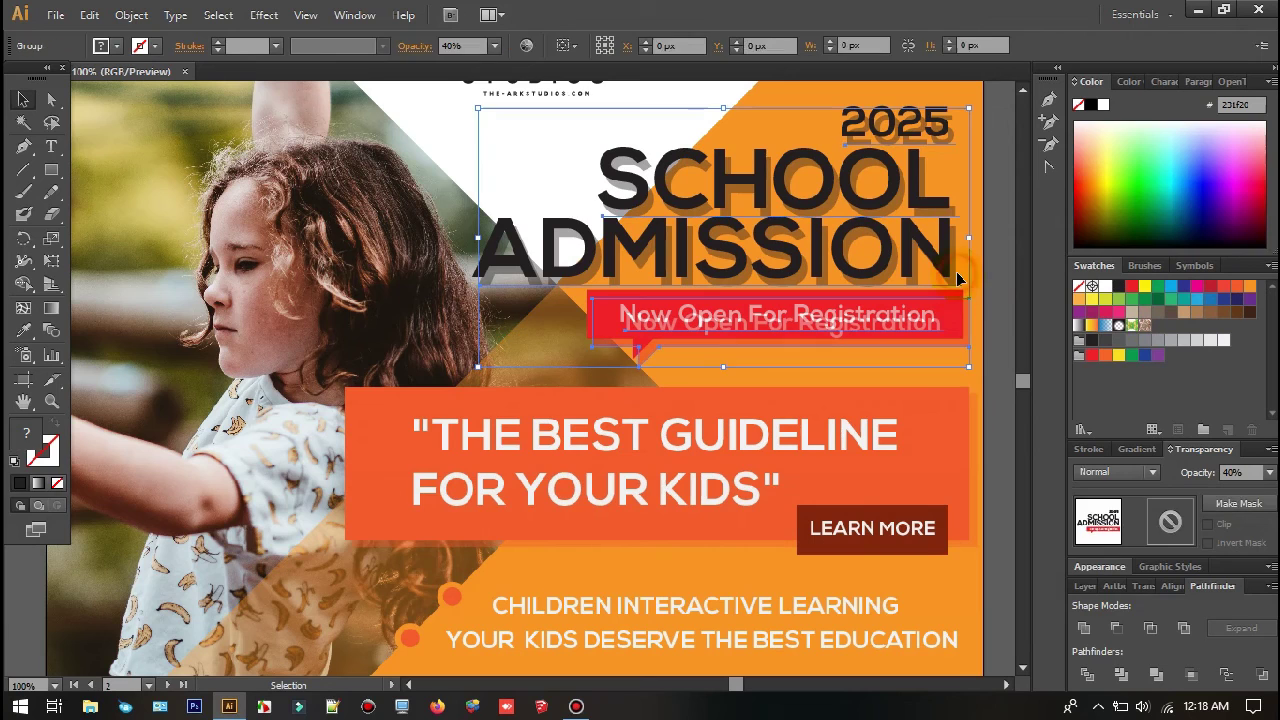
{"action": "key", "text": "ctrl+bracketleft"}
{"action": "key", "text": "Up"}
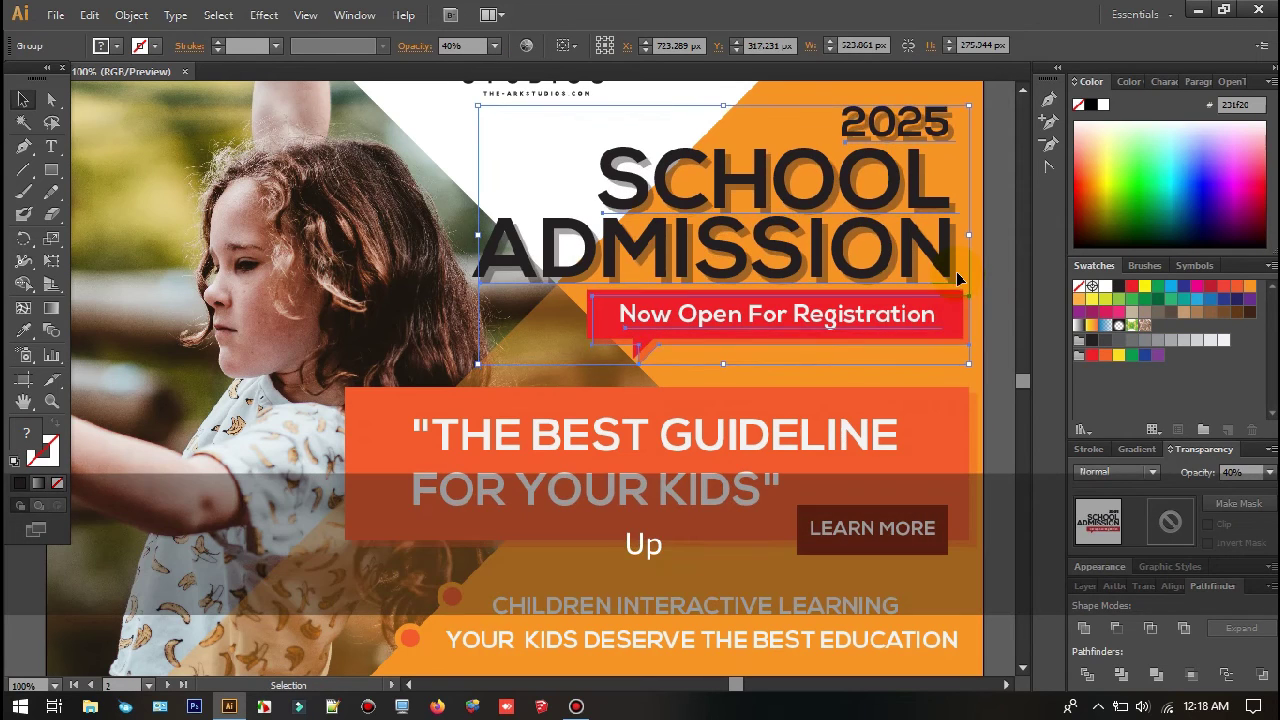
{"action": "key", "text": "Left"}
{"action": "key", "text": "Down"}
{"action": "left_click", "coordinate": [996, 308]}
Step: Try to scale down the girl photo inside its clipping mask and shift it lower on the post
{"action": "scroll", "coordinate": [996, 308], "scroll_direction": "down", "scroll_amount": 1}
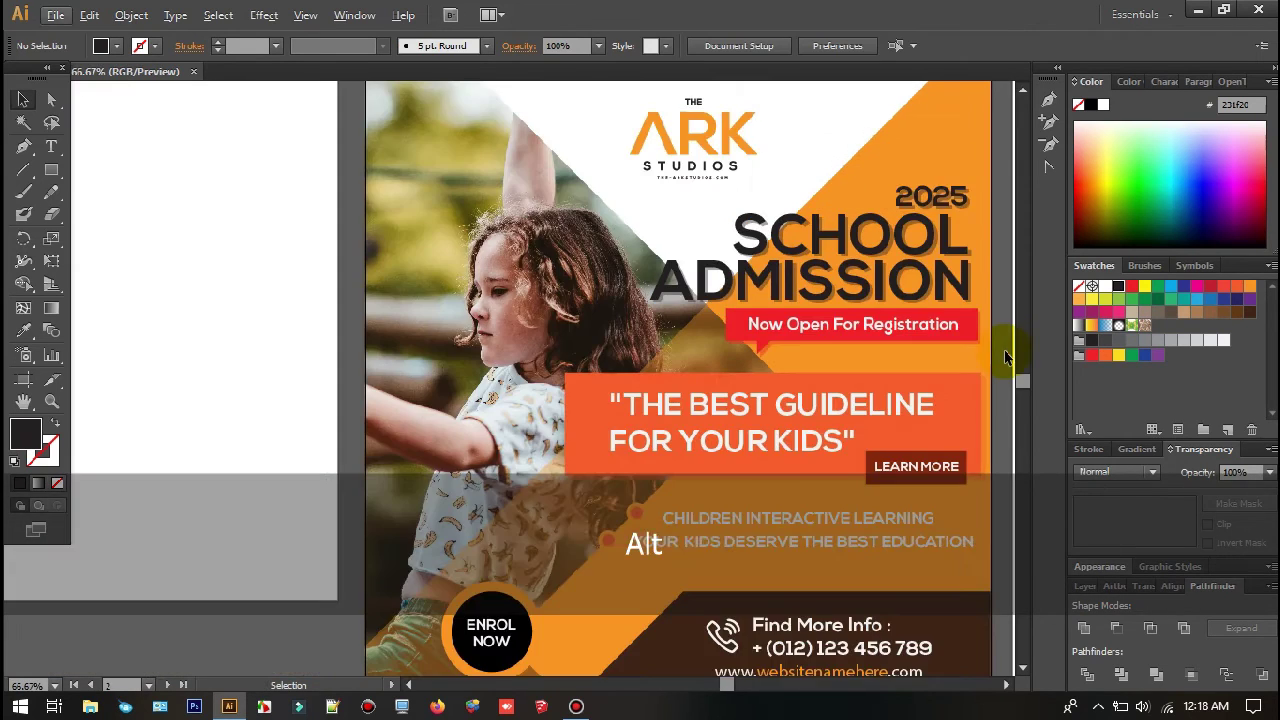
{"action": "left_click_drag", "start_coordinate": [996, 308], "coordinate": [838, 310]}
{"action": "left_click_drag", "start_coordinate": [561, 333], "coordinate": [700, 354]}
{"action": "scroll", "coordinate": [675, 322], "scroll_direction": "down", "scroll_amount": 2}
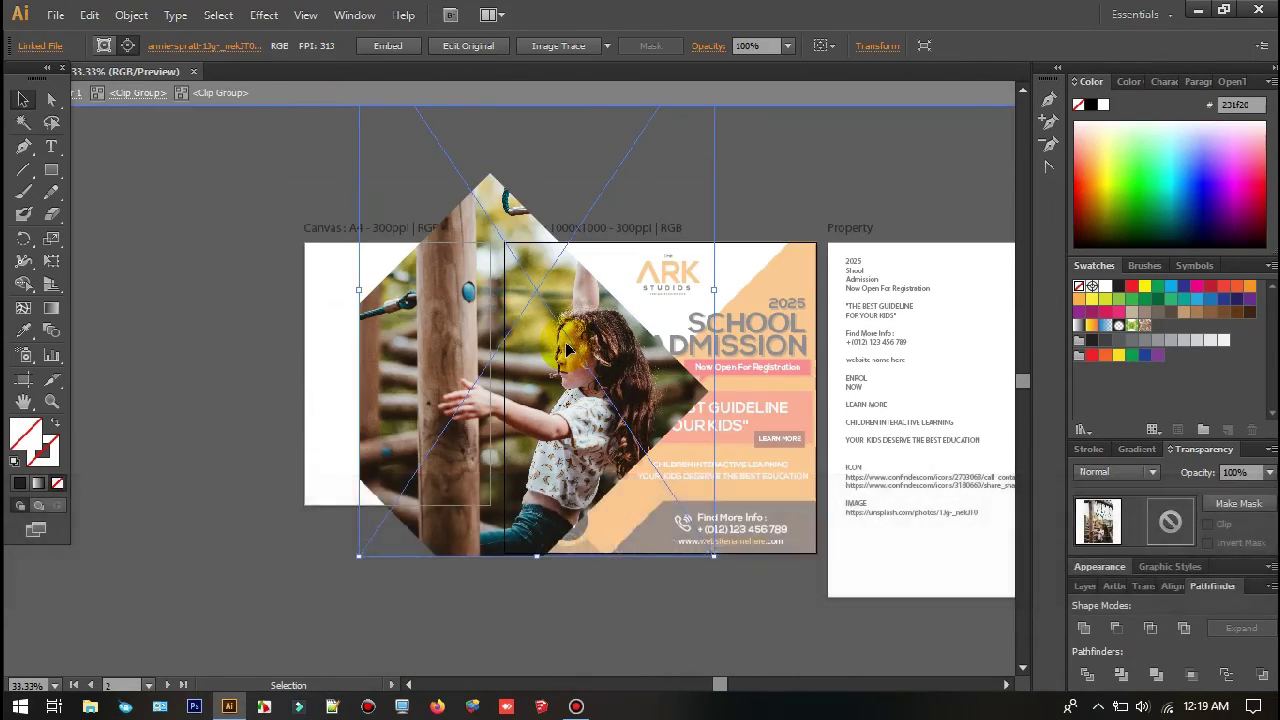
{"action": "left_click_drag", "start_coordinate": [566, 348], "coordinate": [551, 444]}
{"action": "left_click_drag", "start_coordinate": [362, 660], "coordinate": [473, 488]}
{"action": "key", "text": "shift+Down"}
{"action": "key", "text": "shift+Down"}
{"action": "key", "text": "shift+Down"}
{"action": "key", "text": "shift+Down"}
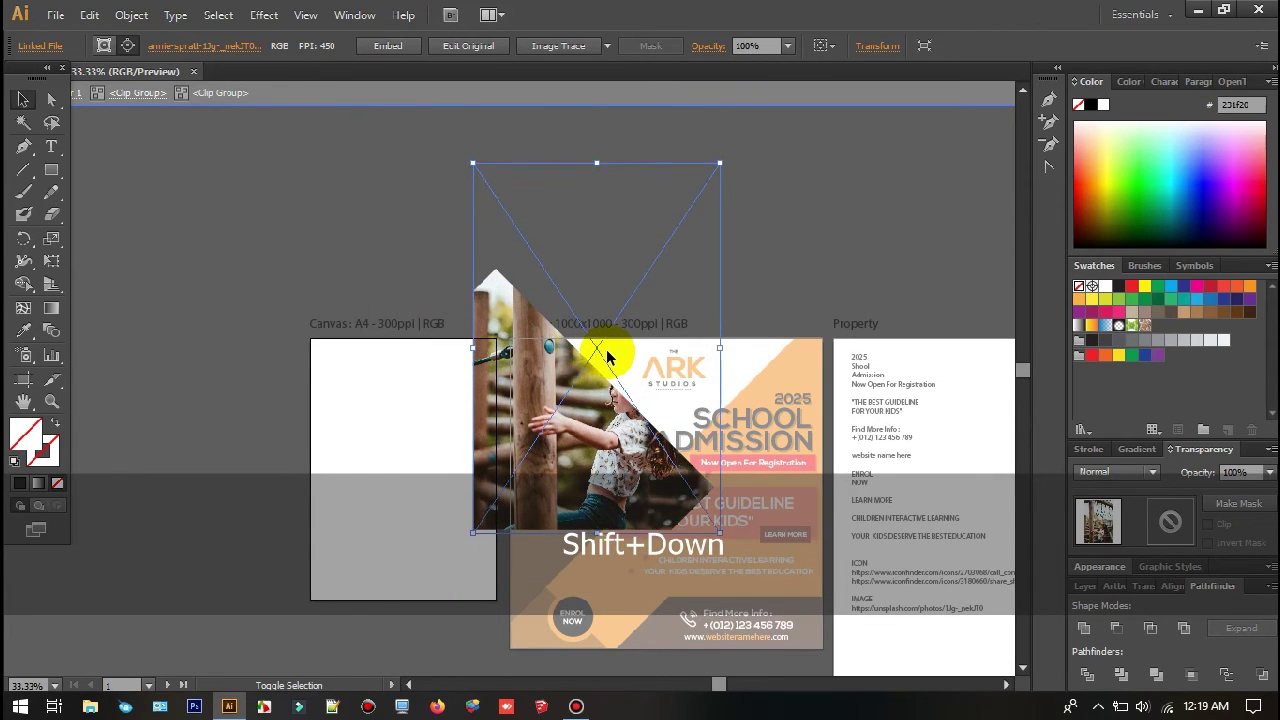
{"action": "key", "text": "shift+Down"}
{"action": "key", "text": "shift+Down"}
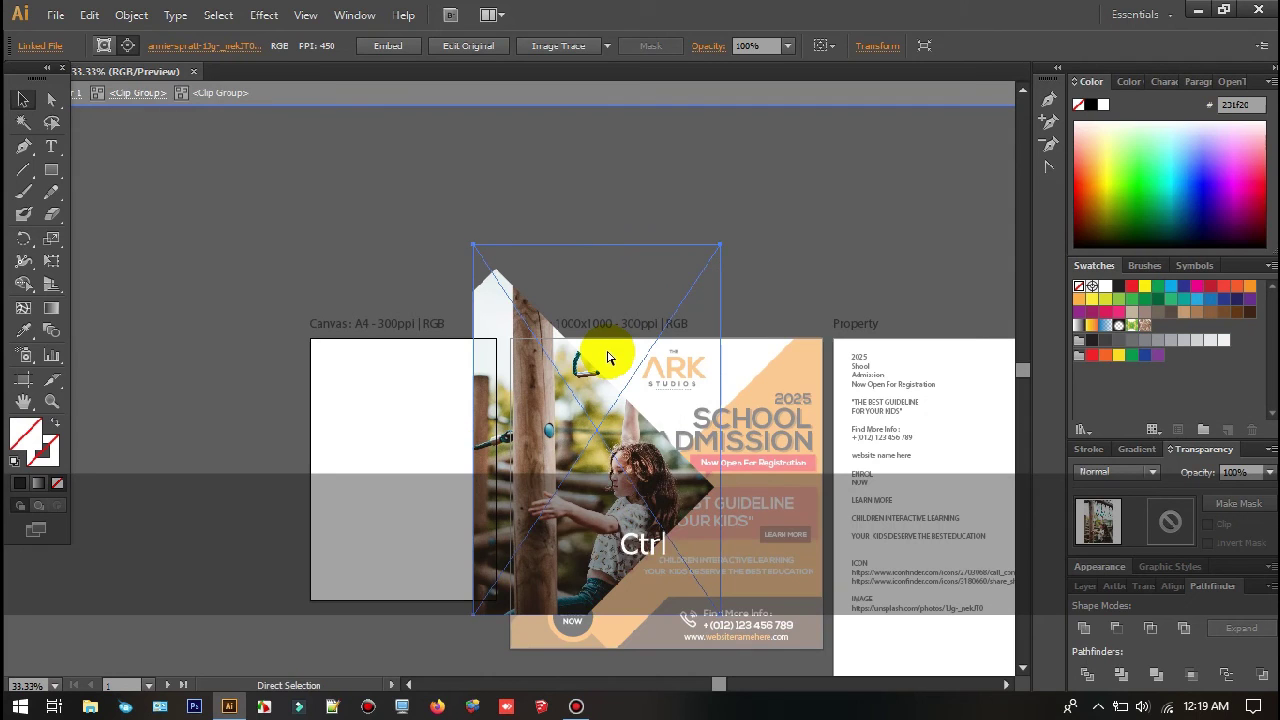
Step: Undo the photo's scaling and repositioning inside the clipping mask and deselect everything
{"action": "key", "text": "ctrl+z"}
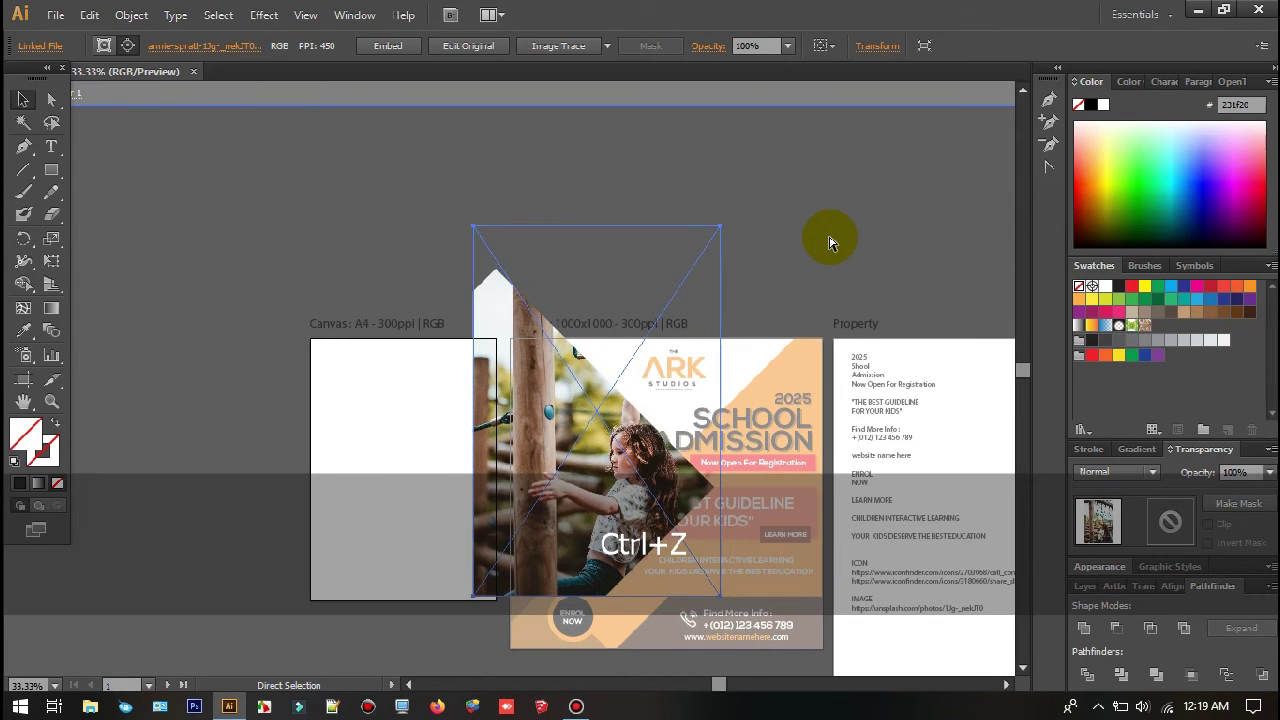
{"action": "key", "text": "ctrl+z"}
{"action": "key", "text": "ctrl+z"}
{"action": "key", "text": "ctrl+z"}
{"action": "key", "text": "ctrl+z"}
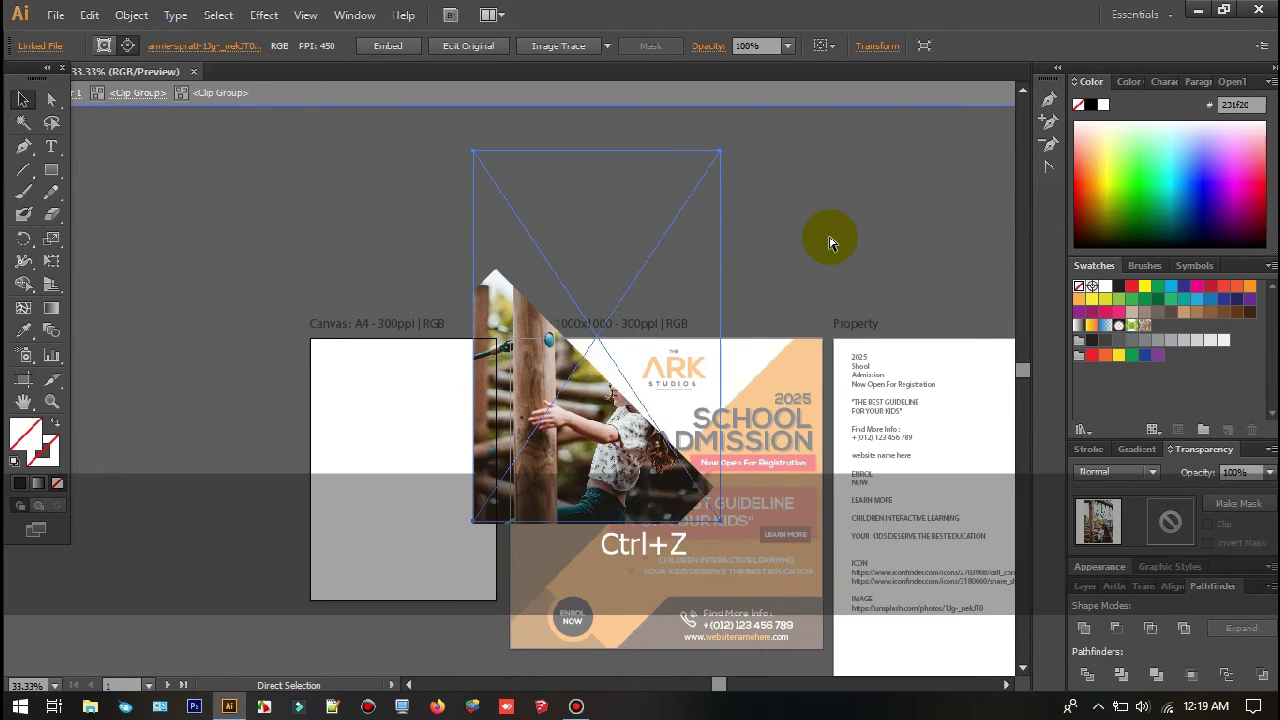
{"action": "key", "text": "ctrl+z"}
{"action": "key", "text": "ctrl+z"}
{"action": "key", "text": "ctrl+z"}
{"action": "key", "text": "ctrl+z"}
{"action": "left_click", "coordinate": [888, 222]}
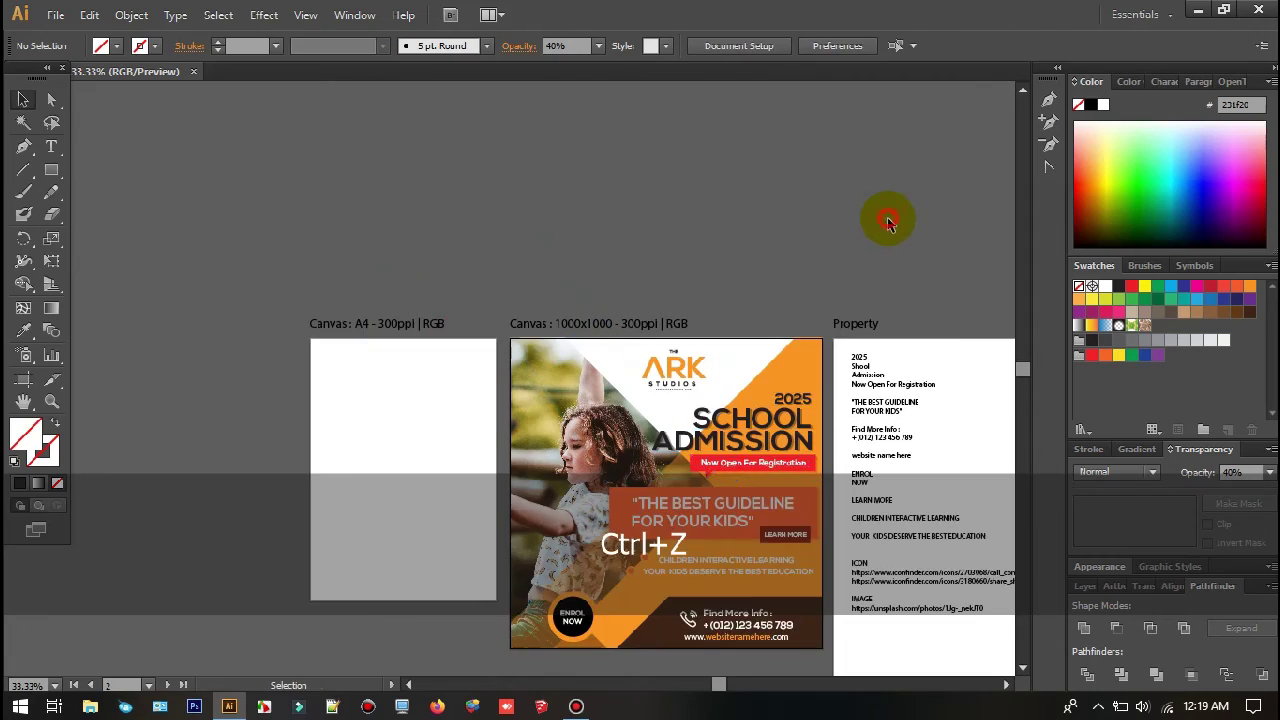
Step: Review the whole post layout and the icon and image source links on the Property artboard
{"action": "left_click_drag", "start_coordinate": [888, 222], "coordinate": [777, 63]}
{"action": "scroll", "coordinate": [690, 238], "scroll_direction": "up", "scroll_amount": 2}
{"action": "left_click_drag", "start_coordinate": [690, 238], "coordinate": [836, 178]}
{"action": "scroll", "coordinate": [778, 255], "scroll_direction": "down", "scroll_amount": 2}
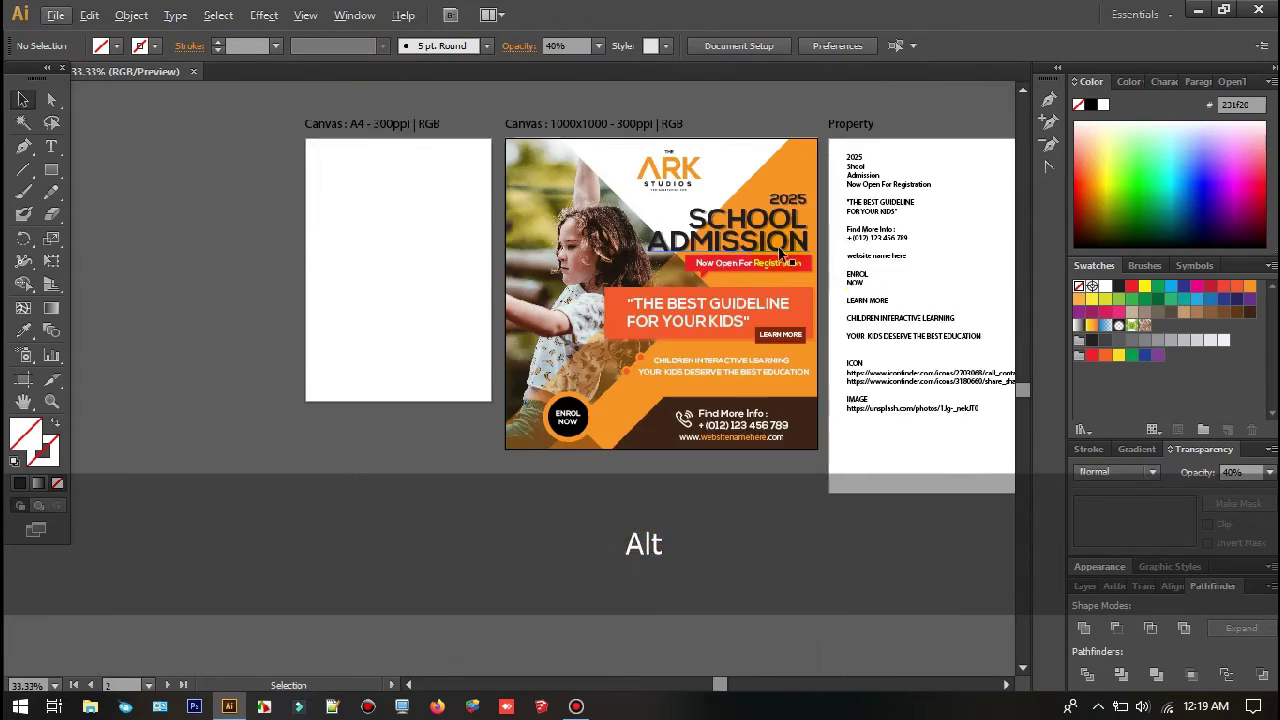
{"action": "left_click_drag", "start_coordinate": [986, 397], "coordinate": [569, 363]}
{"action": "scroll", "coordinate": [569, 363], "scroll_direction": "up", "scroll_amount": 2}
{"action": "left_click", "coordinate": [510, 388]}
{"action": "left_click", "coordinate": [525, 336]}
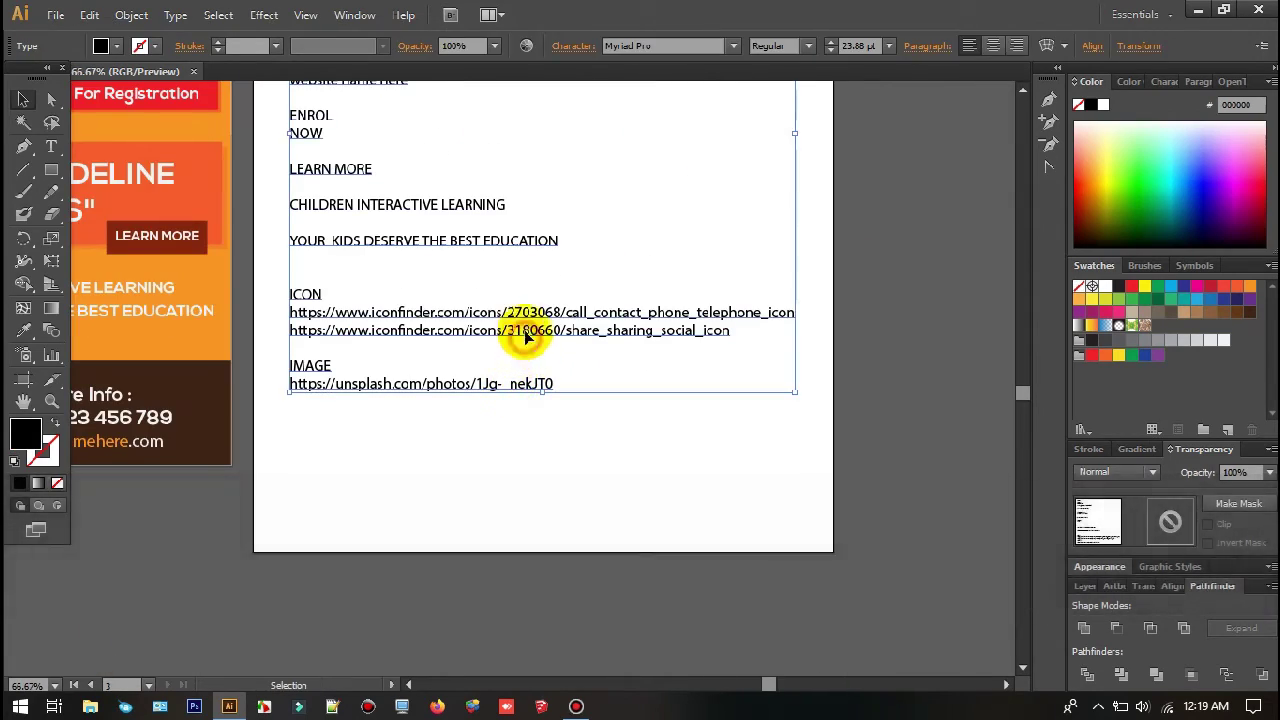
{"action": "left_click", "coordinate": [629, 211]}
{"action": "left_click_drag", "start_coordinate": [681, 172], "coordinate": [1089, 380]}
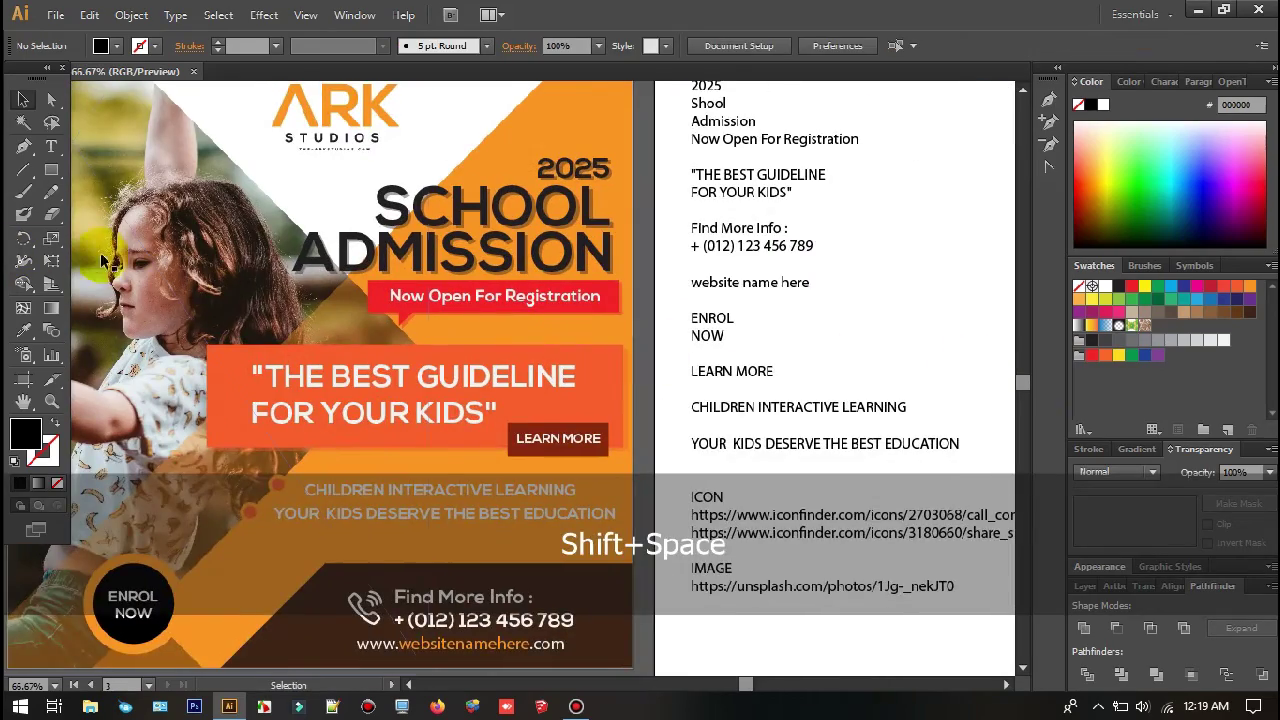
{"action": "left_click_drag", "start_coordinate": [328, 322], "coordinate": [504, 415]}
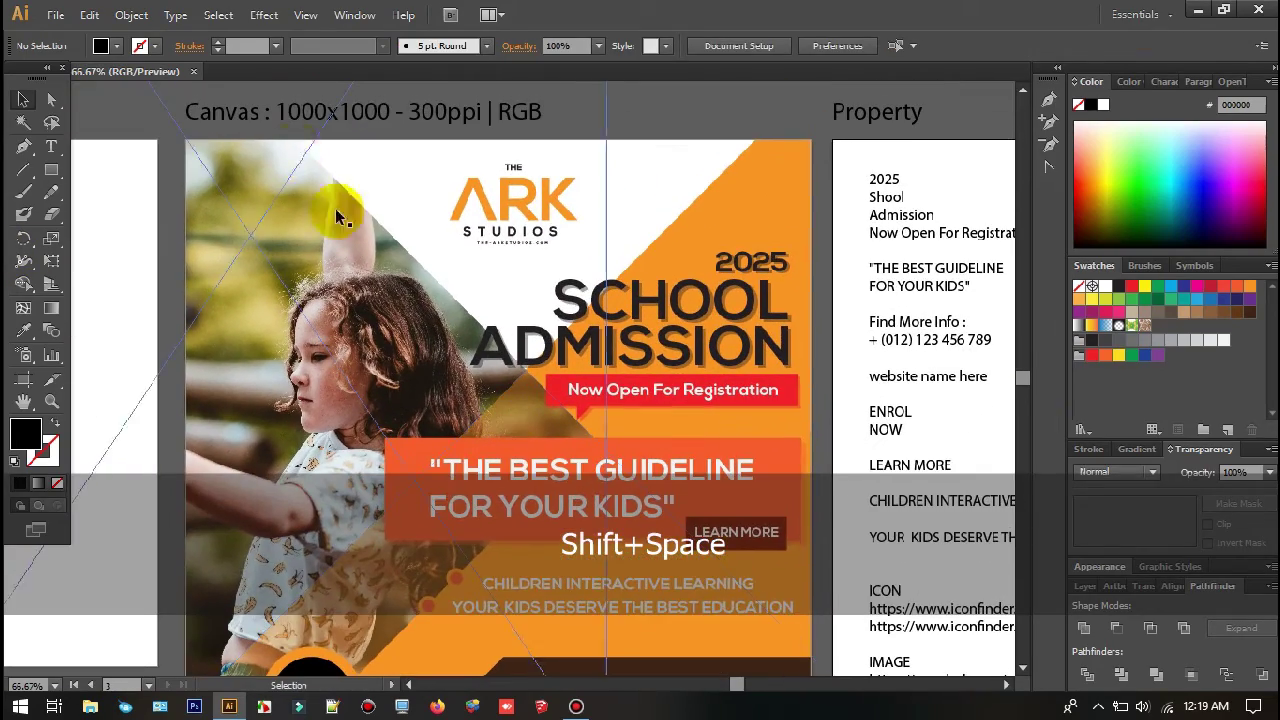
Step: Examine the size, resolution and colour mode in the label above the post's artboard
{"action": "left_click", "coordinate": [51, 146]}
{"action": "left_click_drag", "start_coordinate": [288, 113], "coordinate": [543, 114]}
{"action": "left_click", "coordinate": [22, 99]}
{"action": "left_click", "coordinate": [663, 120]}
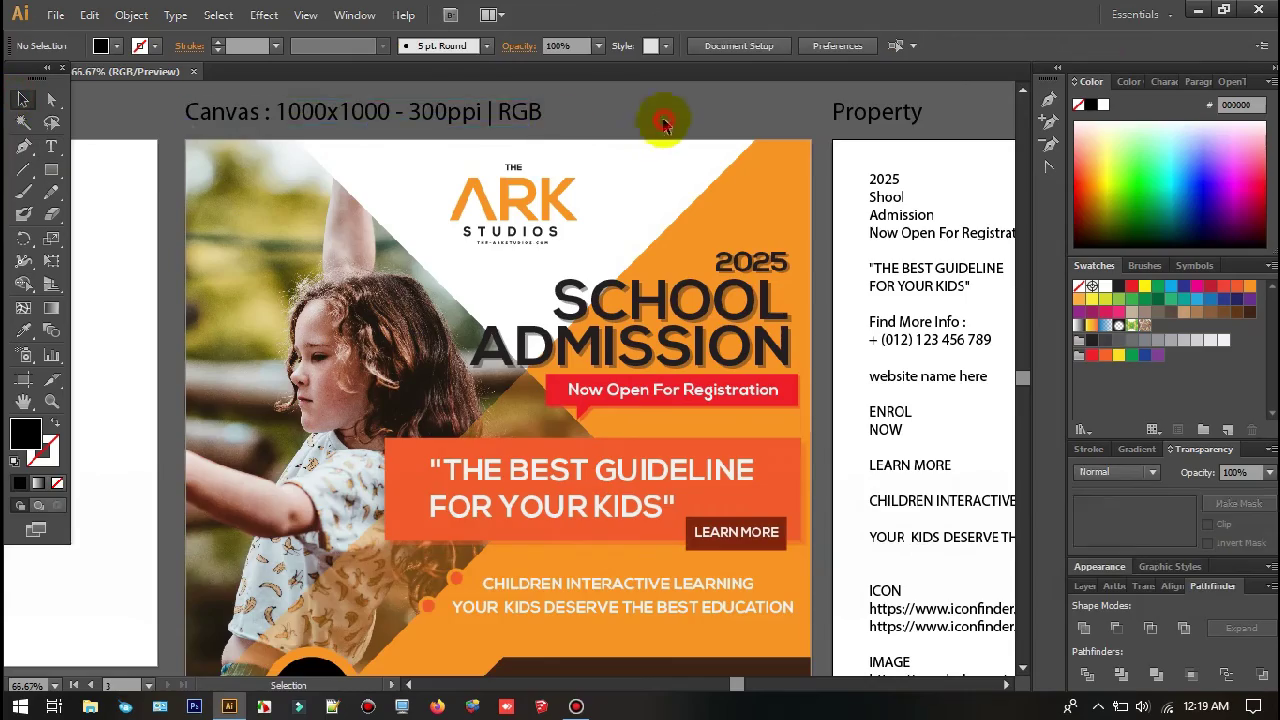
{"action": "left_click_drag", "start_coordinate": [540, 468], "coordinate": [498, 378]}
{"action": "left_click", "coordinate": [576, 706]}
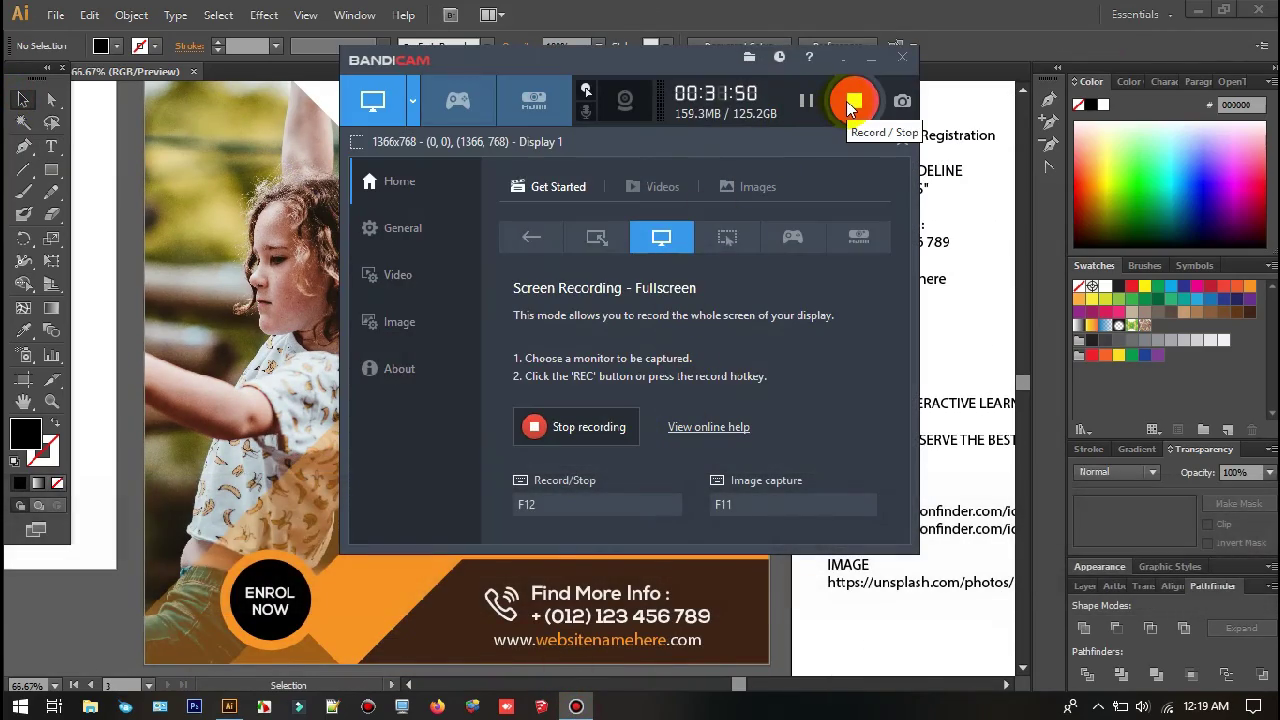